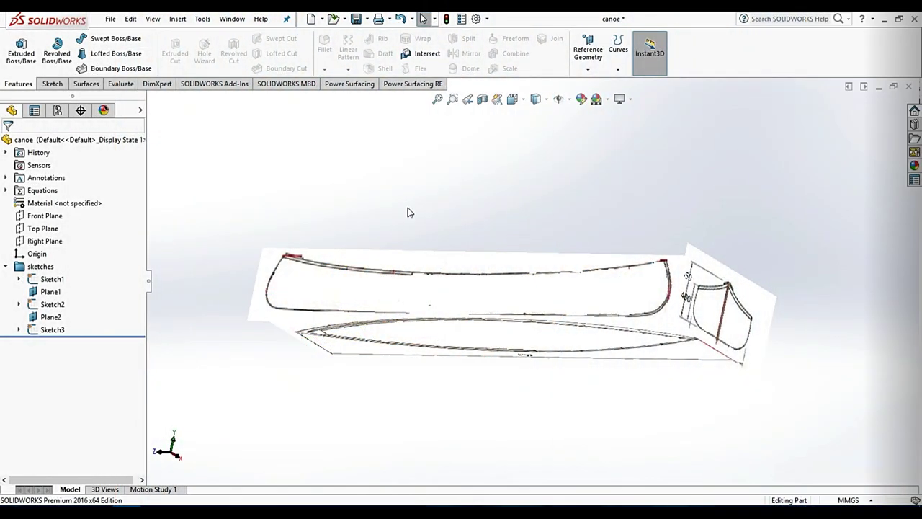
Step: Orbit the canoe reference sketches and select the Right Plane as the working plane
mouse_move(407, 209)
middle_down()
mouse_move(485, 249)
mouse_move(454, 210)
mouse_move(475, 202)
mouse_move(342, 257)
middle_up()
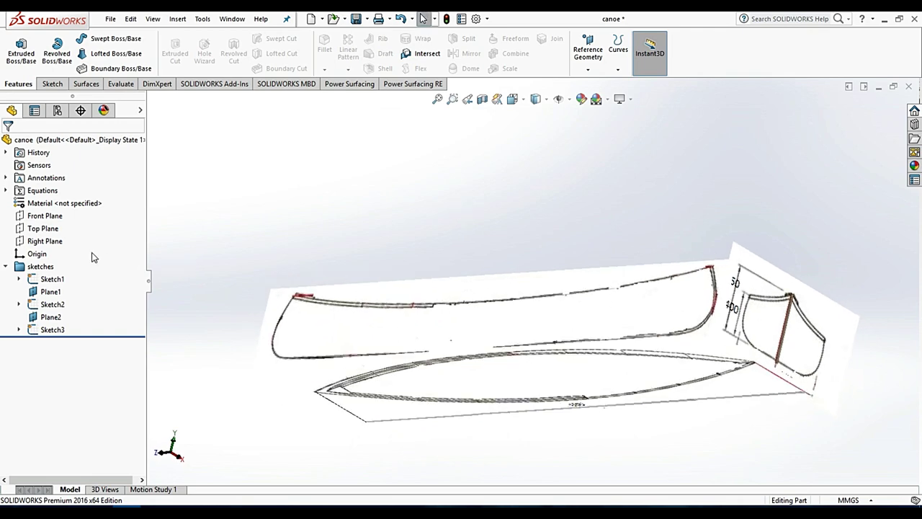
click(45, 240)
scroll(472, 232, up, 2)
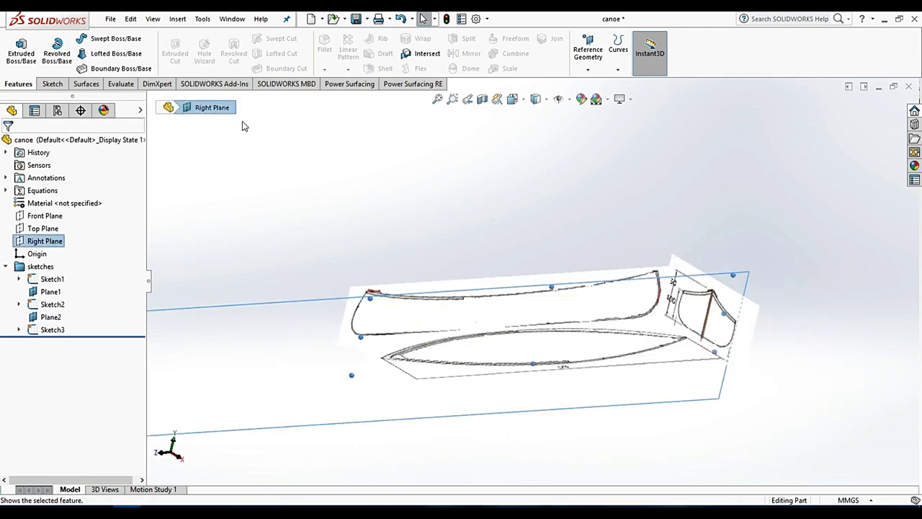
Step: Create a 100 mm × 100 mm planar surface with one length/width segment on the Right Plane
click(353, 84)
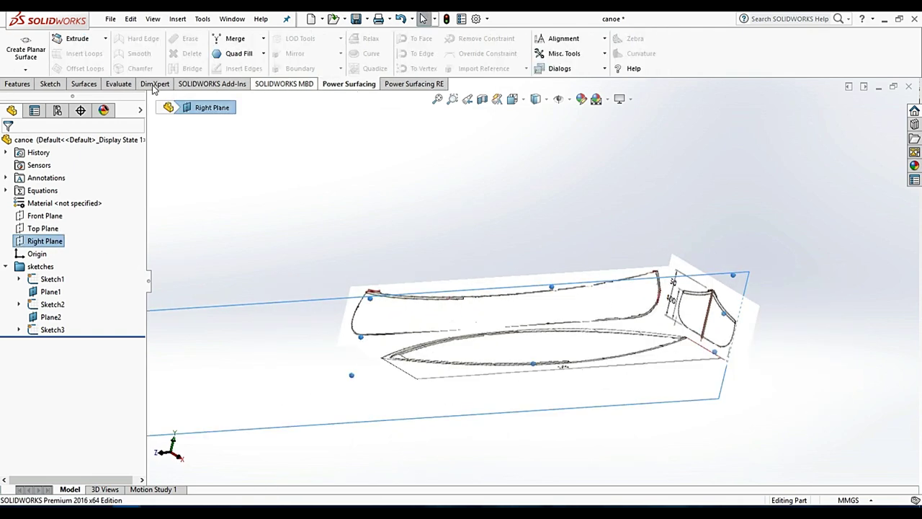
click(21, 62)
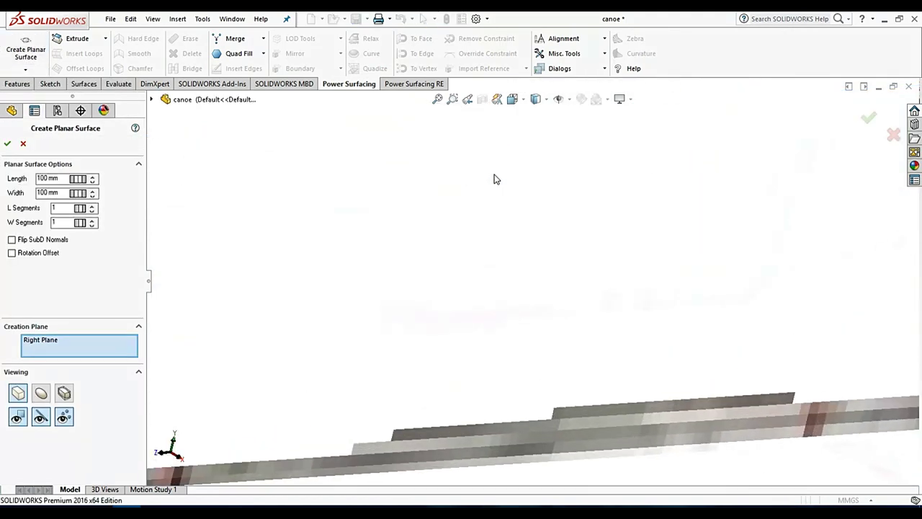
scroll(407, 267, up, 2)
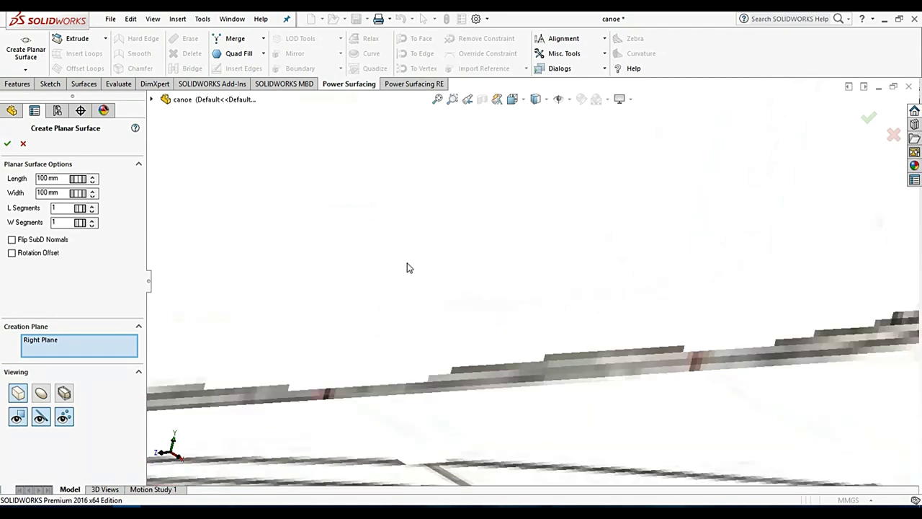
scroll(457, 278, up, 2)
scroll(475, 290, up, 3)
scroll(433, 283, up, 2)
scroll(414, 283, down, 3)
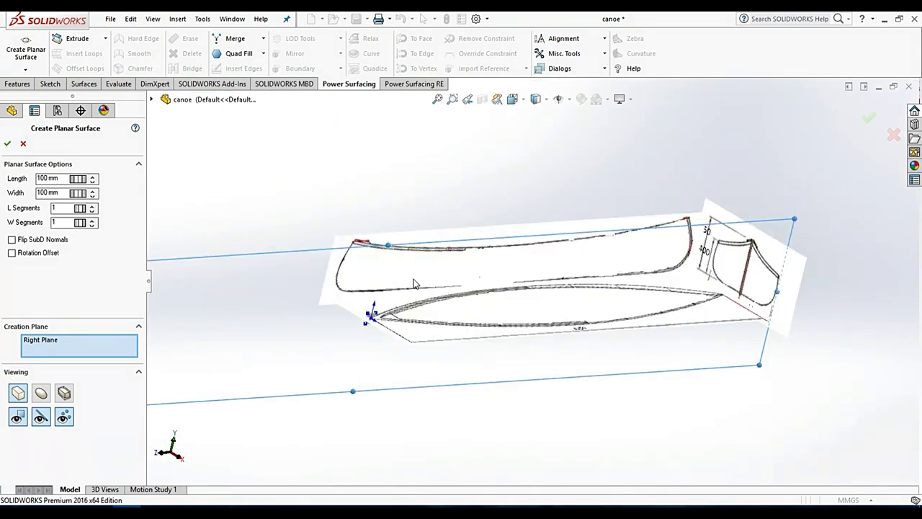
click(7, 144)
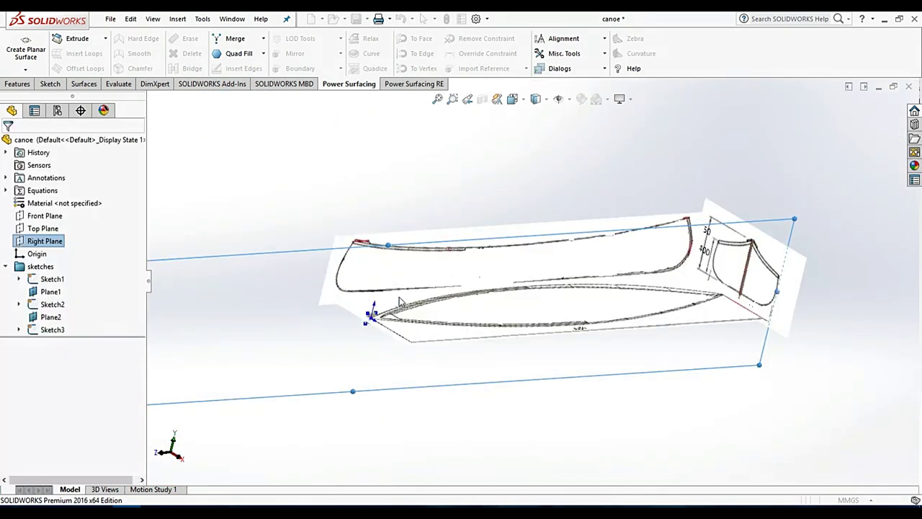
Step: In the Right view, stretch the small face along the canoe's bottom line
click(523, 100)
click(578, 163)
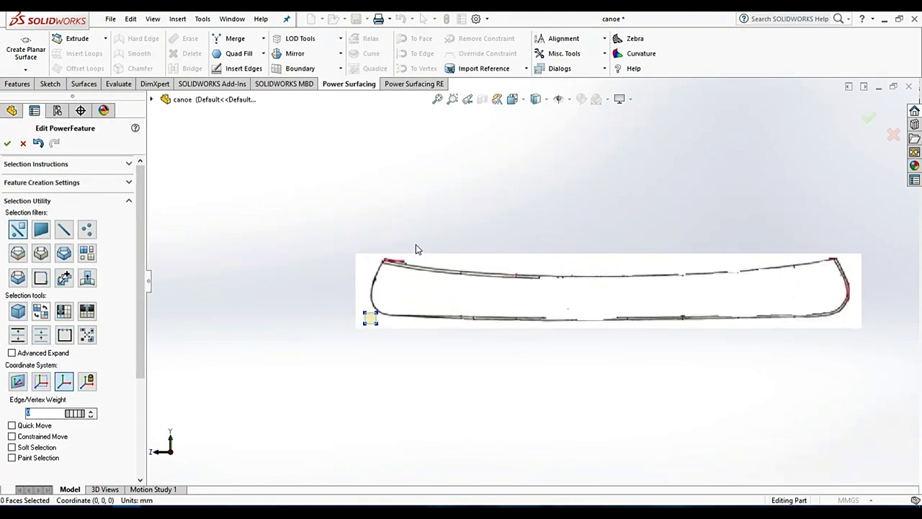
drag(370, 226, 394, 362)
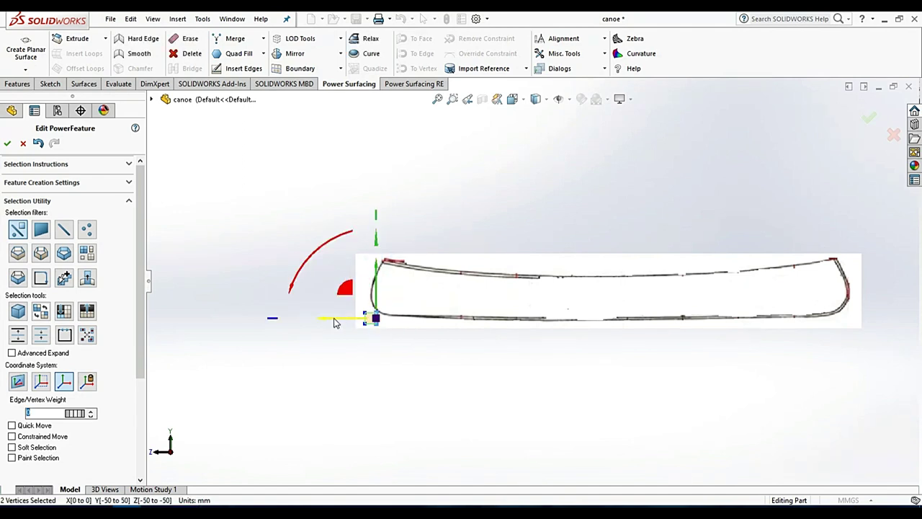
drag(335, 322, 568, 328)
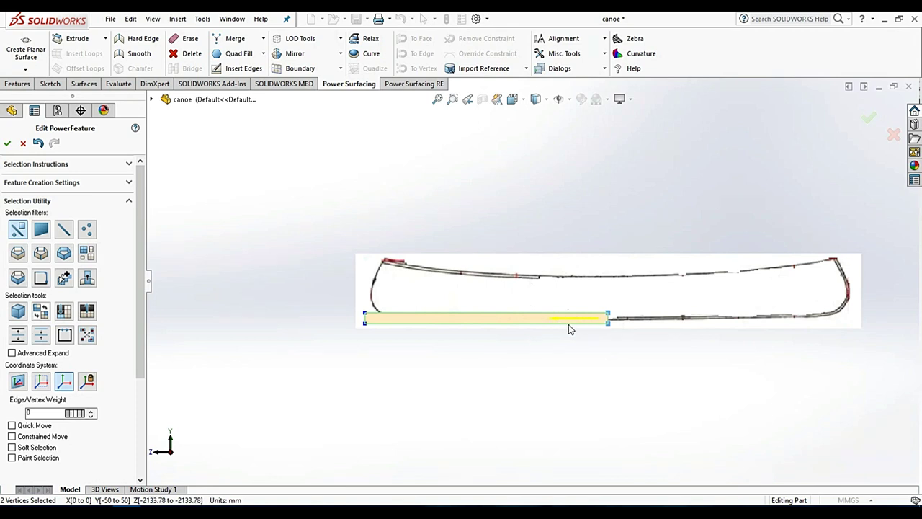
drag(569, 325, 561, 325)
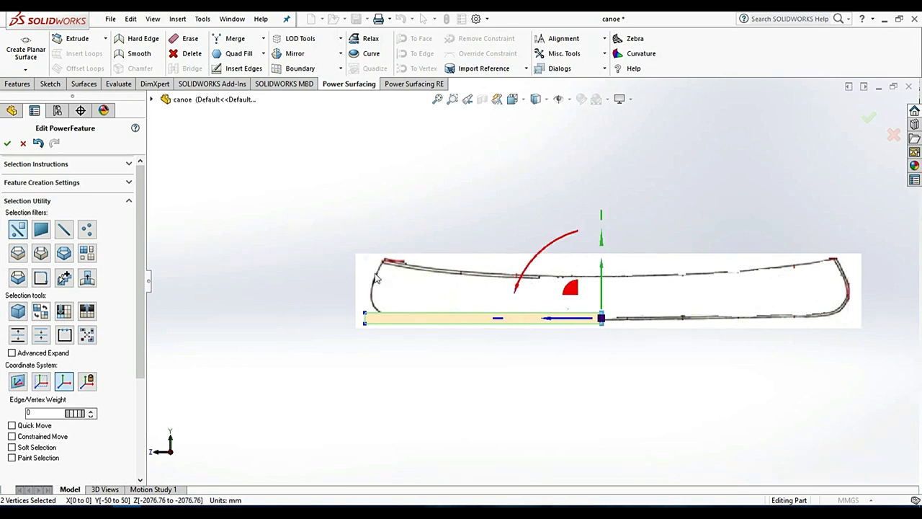
click(506, 269)
Step: Raise the face's top vertices up to the gunwale line
scroll(546, 271, down, 1)
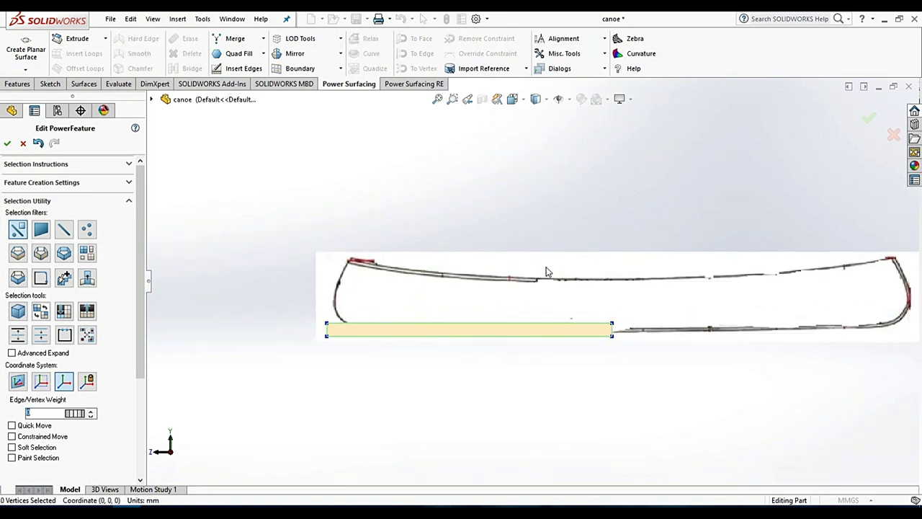
drag(294, 280, 626, 330)
drag(469, 295, 471, 229)
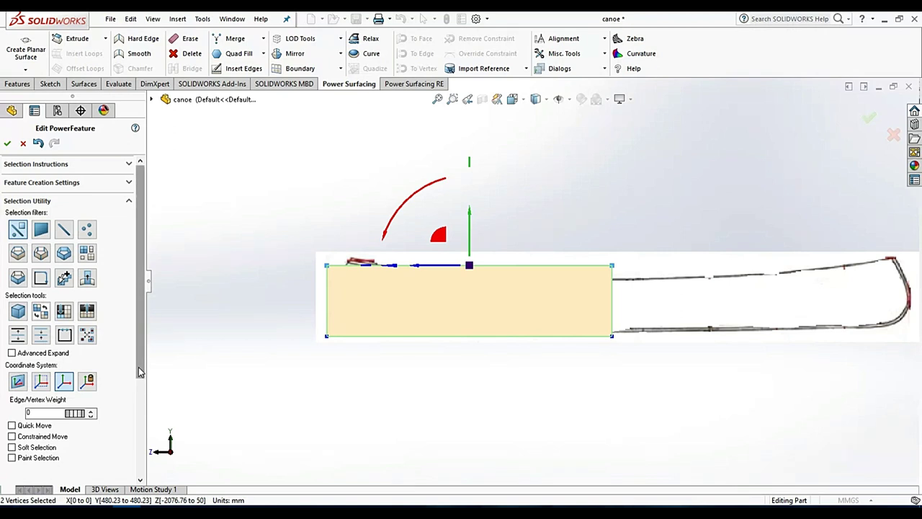
drag(141, 373, 142, 458)
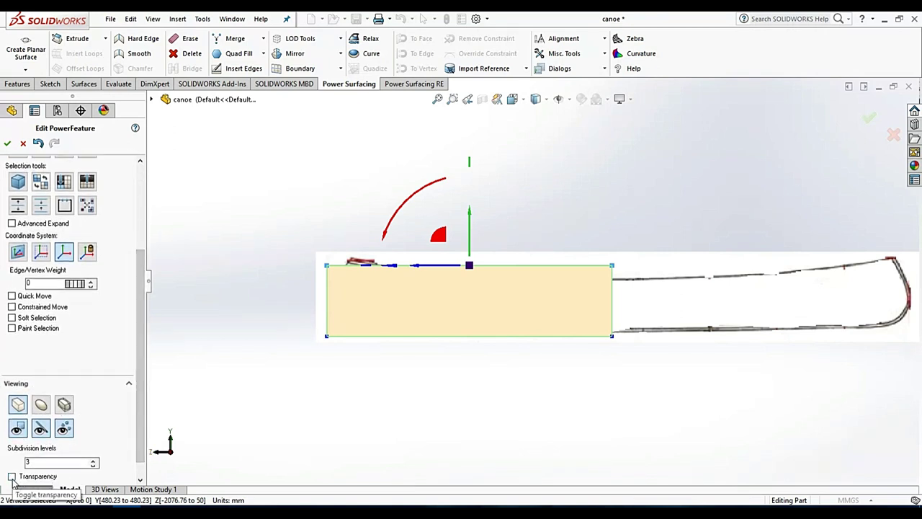
Step: Turn on surface transparency so the canoe reference outline shows through
click(11, 476)
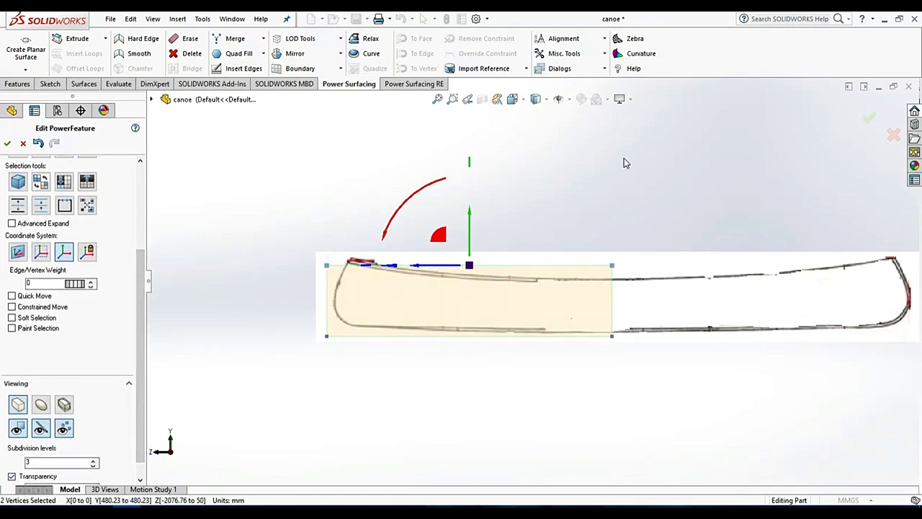
click(635, 177)
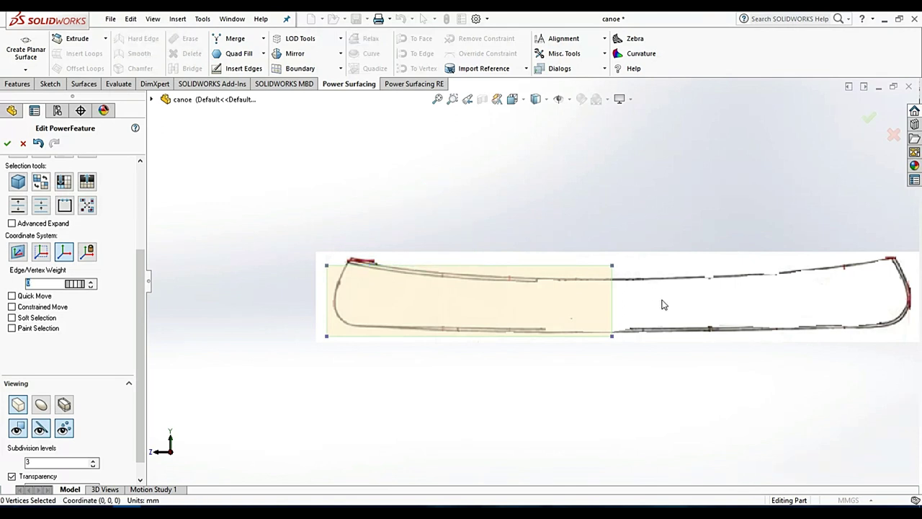
scroll(626, 285, up, 1)
scroll(654, 302, up, 1)
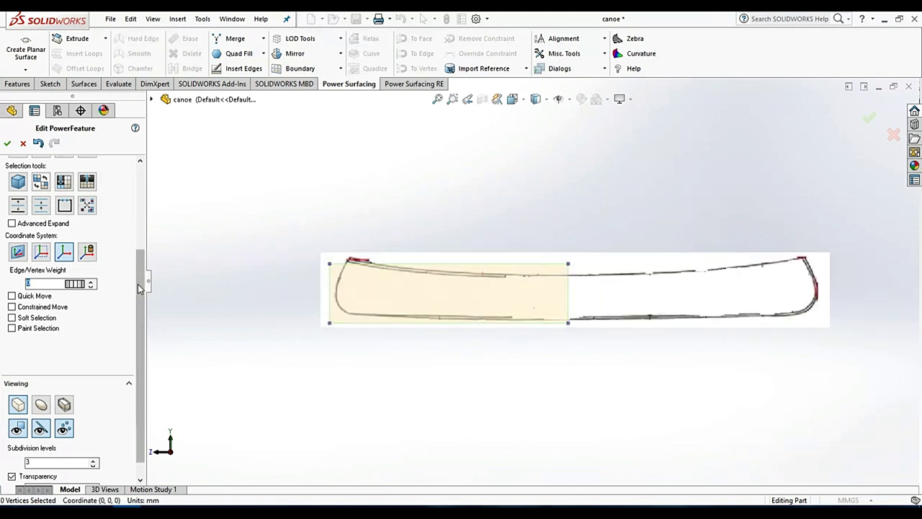
drag(139, 283, 143, 194)
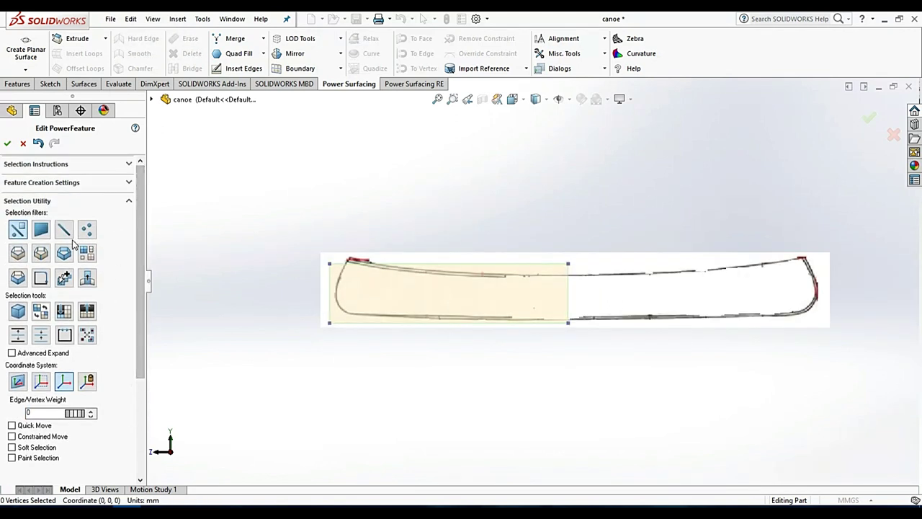
scroll(465, 298, down, 2)
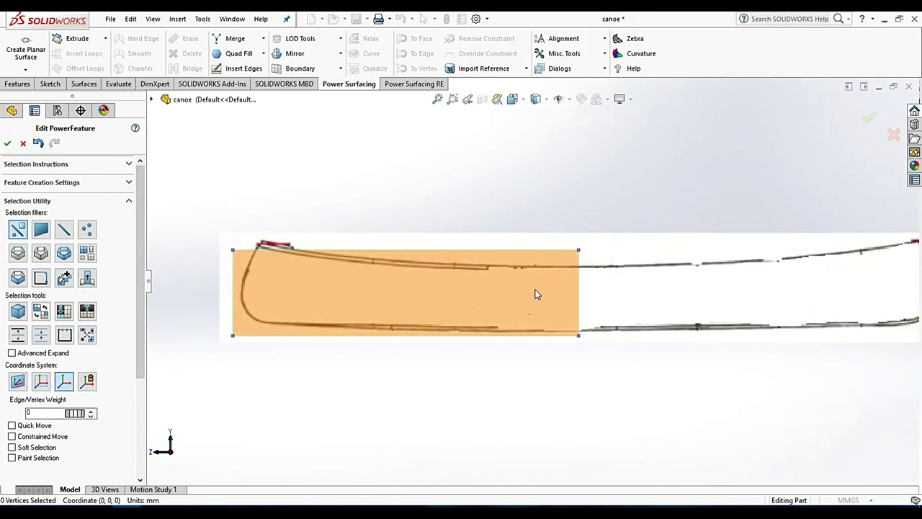
click(515, 254)
Step: With the Edge selection filter, select the face's top and bottom edges for loop insertion
click(63, 229)
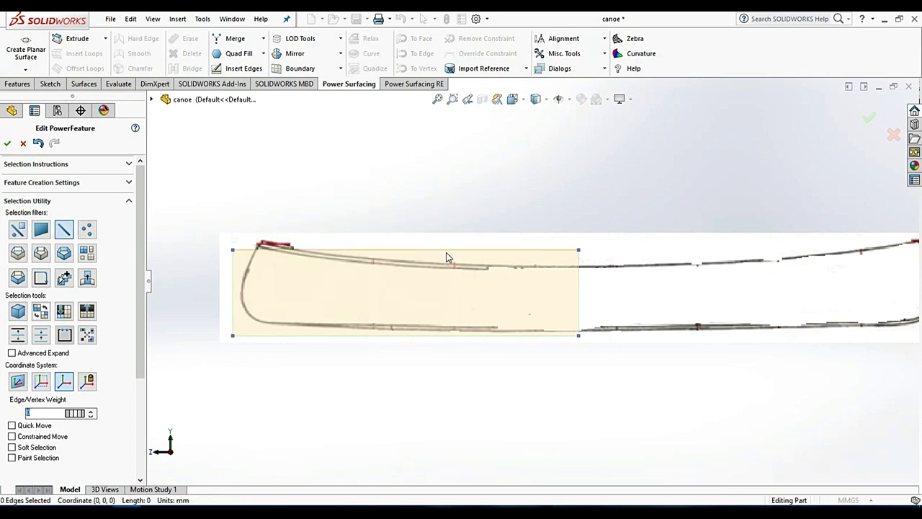
click(446, 253)
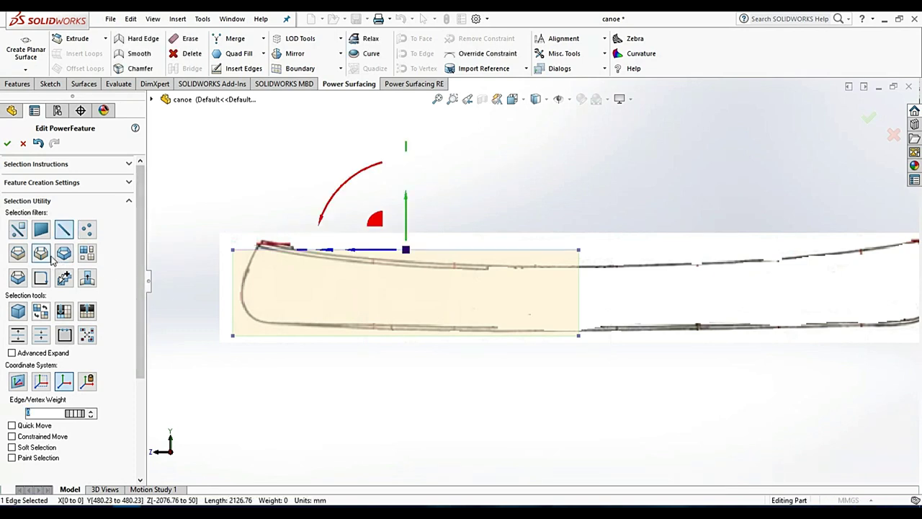
click(321, 346)
ctrl+click(316, 342)
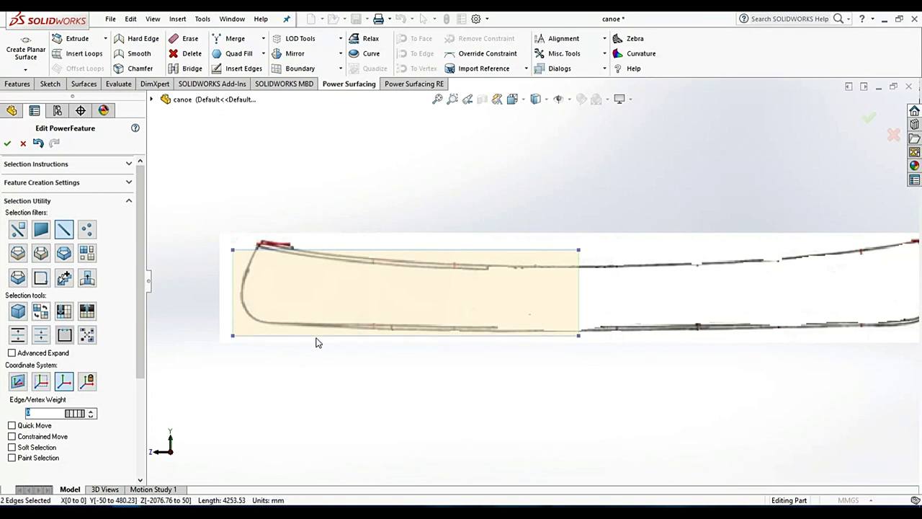
right_click(317, 342)
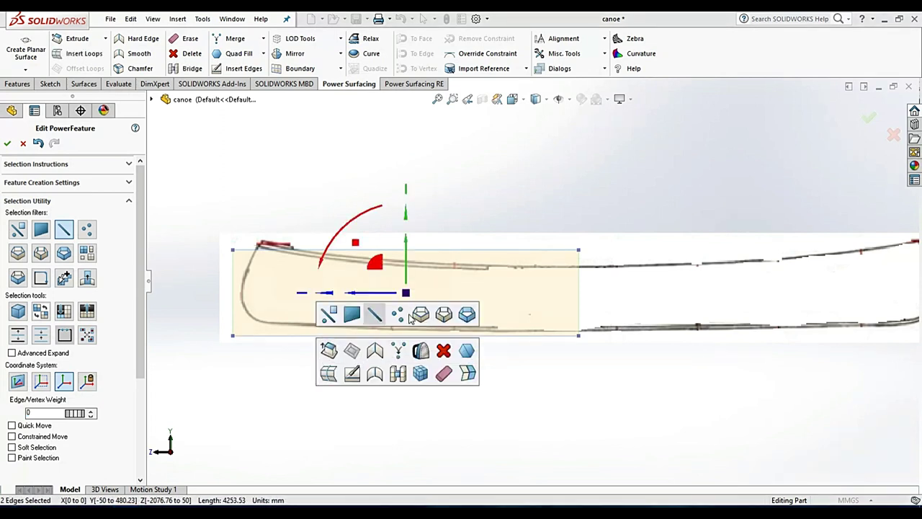
Step: Insert 4 vertical loops, then 2 horizontal loops across the vertical edges
click(328, 373)
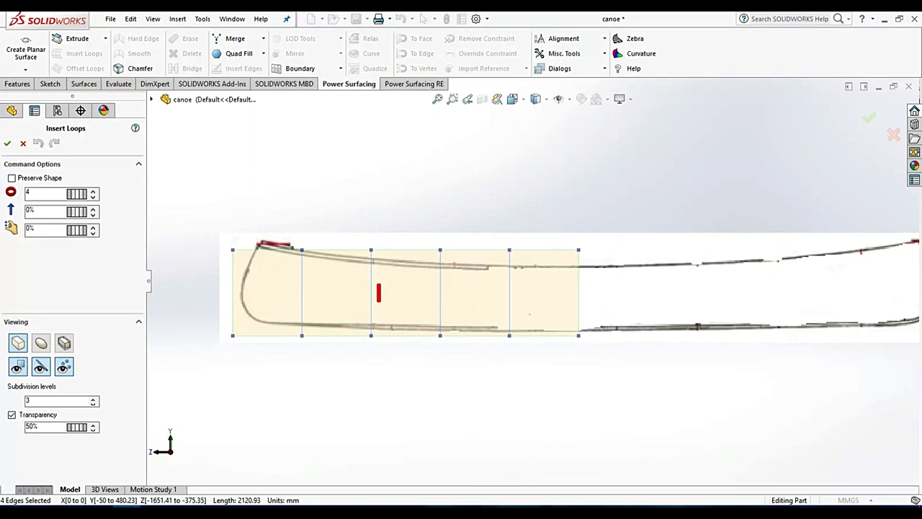
click(8, 144)
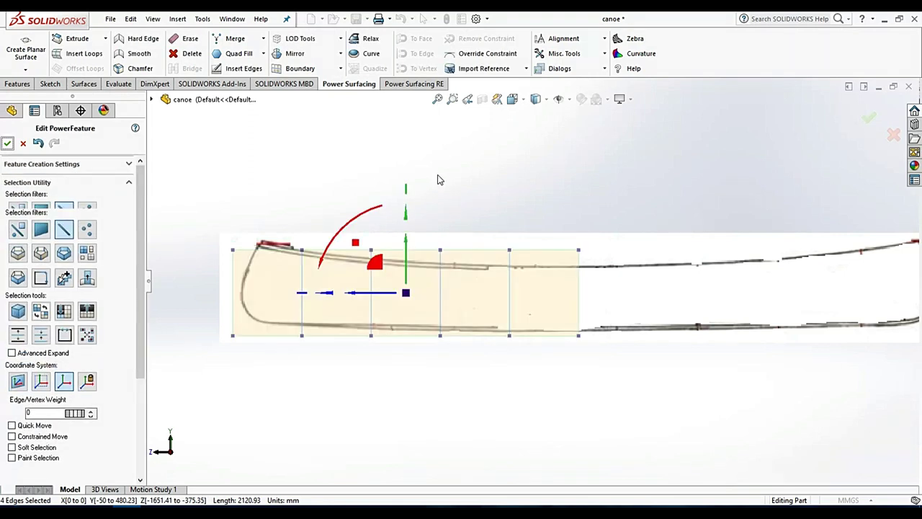
right_click(231, 280)
click(244, 315)
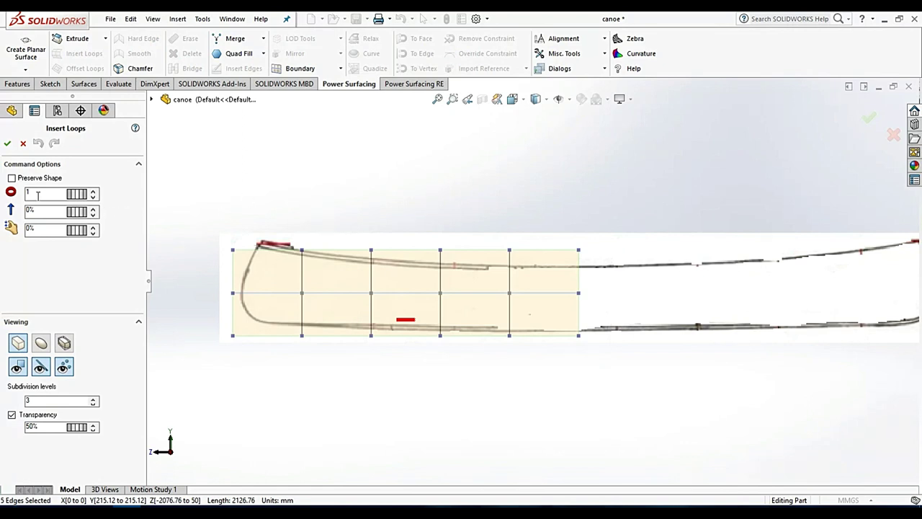
text(2)
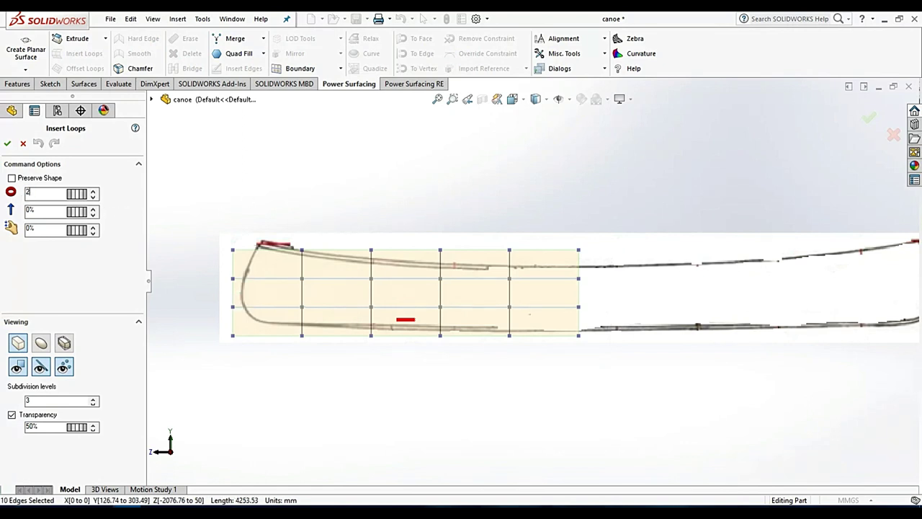
click(7, 143)
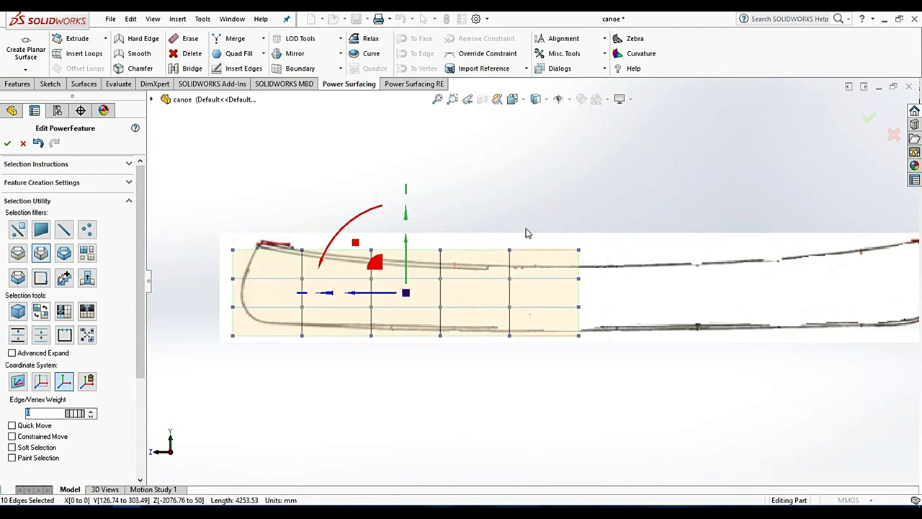
Step: Switch to vertex selection and raise the cage's bottom row of vertices slightly
click(86, 229)
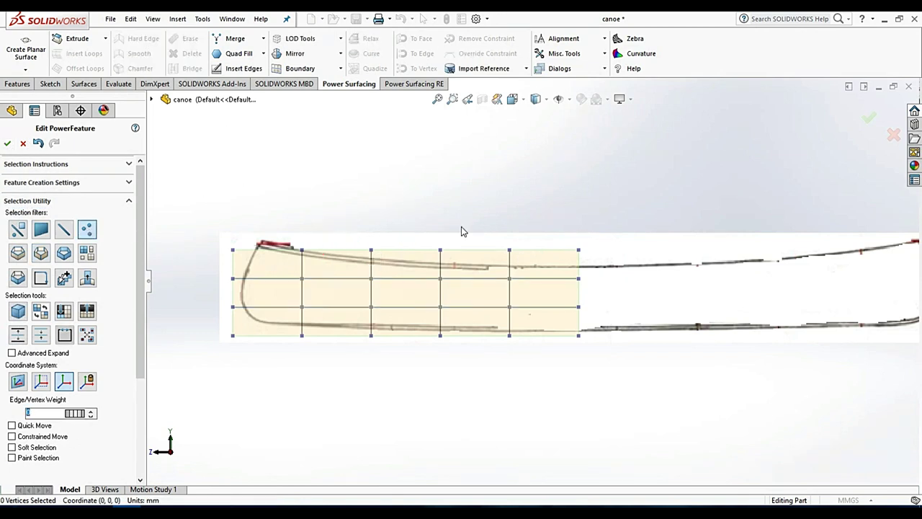
scroll(521, 315, up, 2)
scroll(490, 303, down, 1)
scroll(494, 344, down, 2)
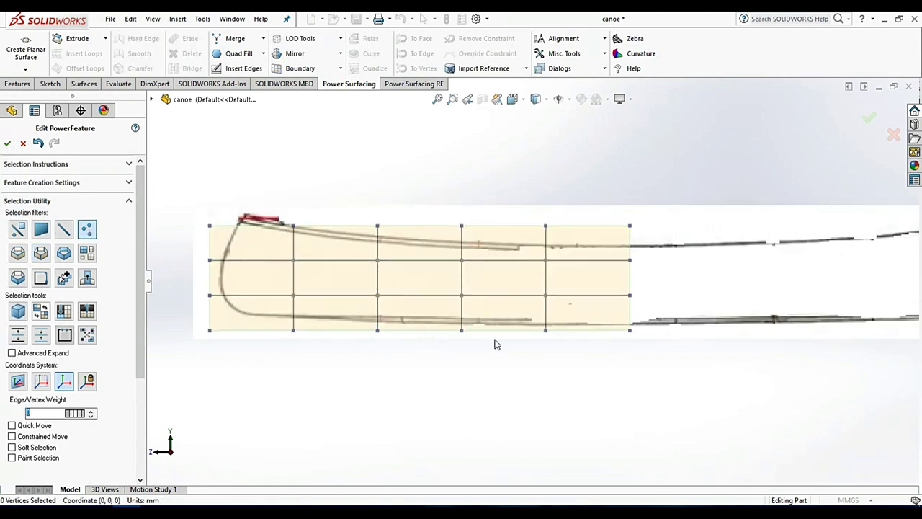
drag(202, 329, 665, 352)
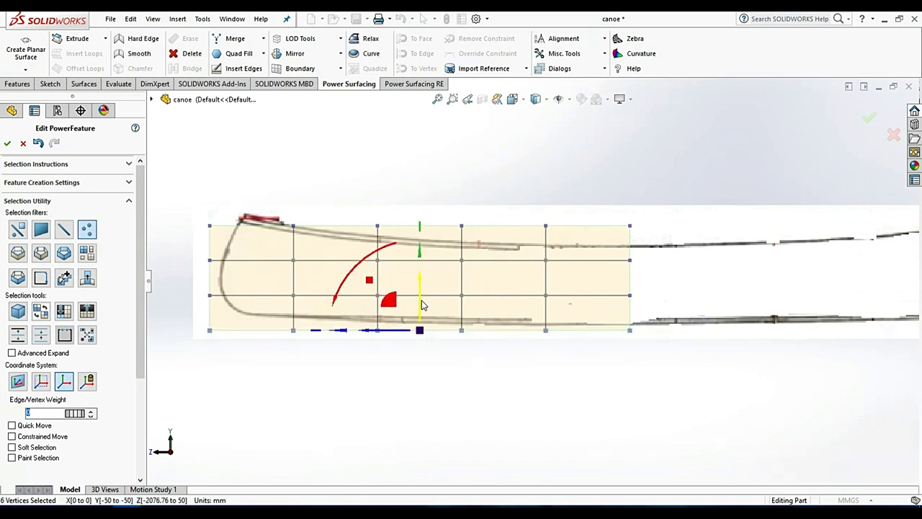
drag(423, 304, 422, 293)
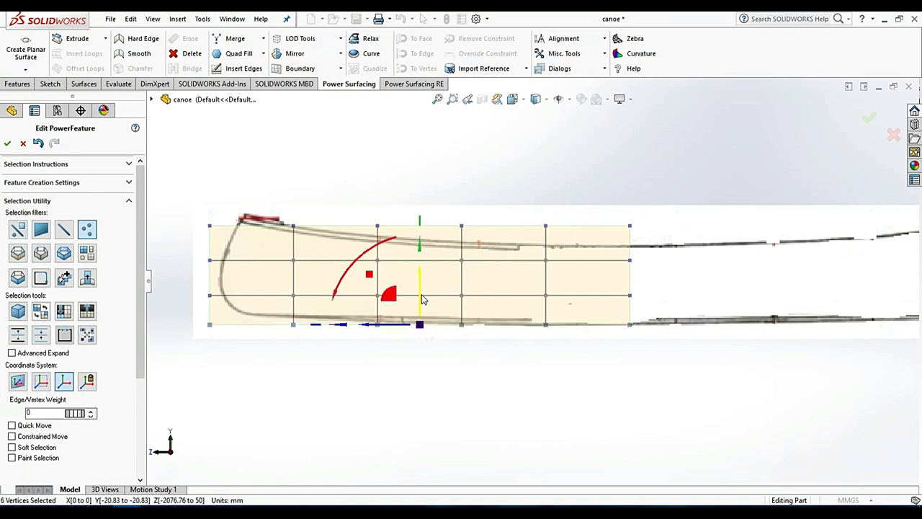
Step: Lower the right-end and next-column top vertices onto the reference sheer line
drag(513, 183, 657, 274)
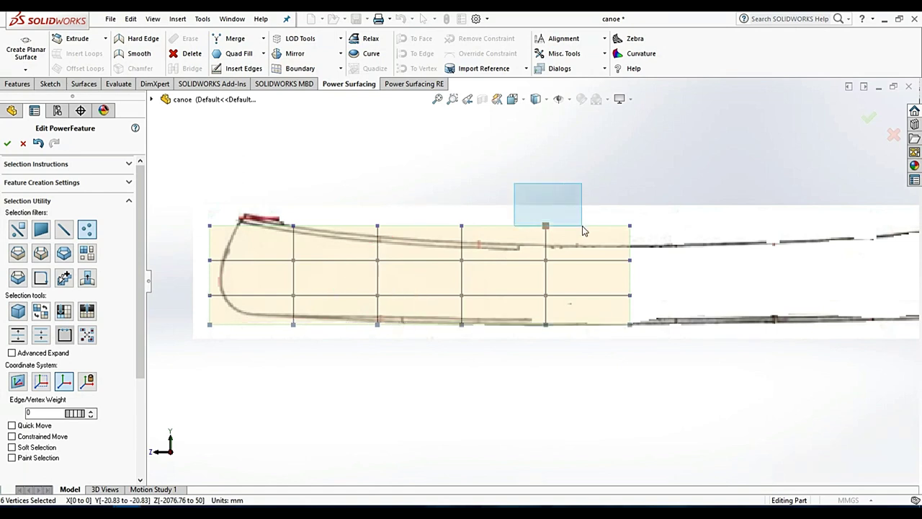
drag(589, 206, 590, 227)
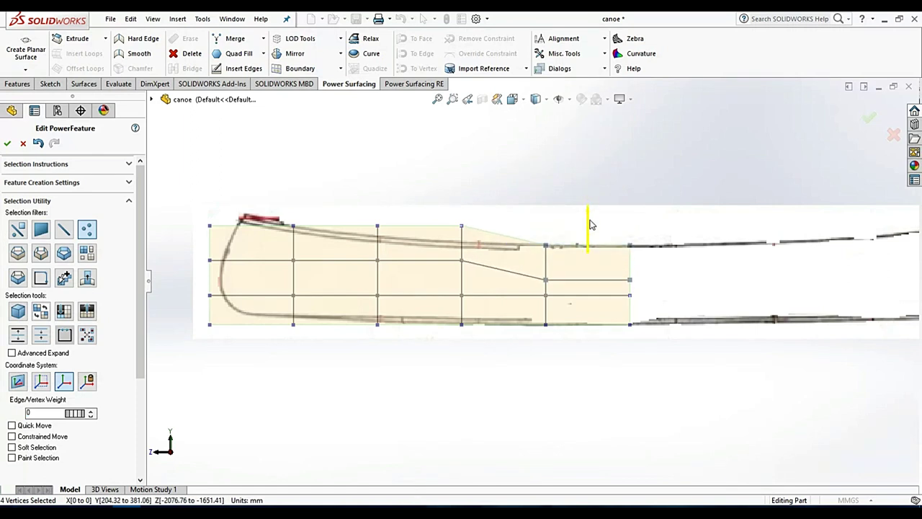
drag(442, 211, 474, 267)
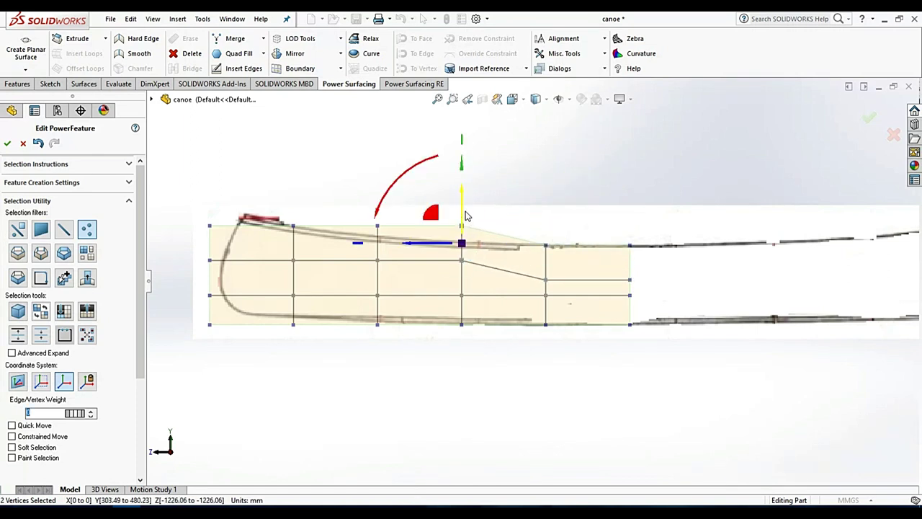
drag(463, 210, 465, 232)
mouse_move(358, 196)
mouse_down()
mouse_move(381, 262)
mouse_move(403, 290)
mouse_up()
drag(381, 211, 377, 221)
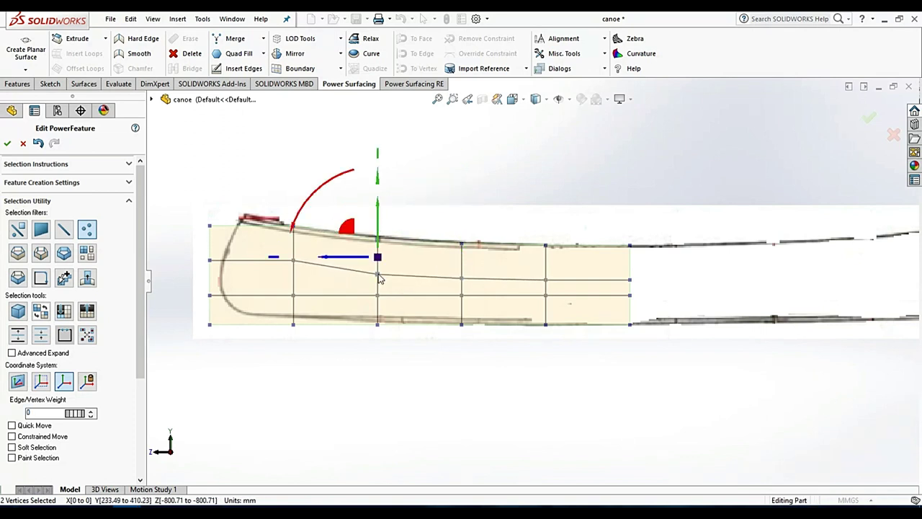
Step: Lower two vertices in the lower middle row of the cage
click(408, 365)
drag(361, 291, 475, 308)
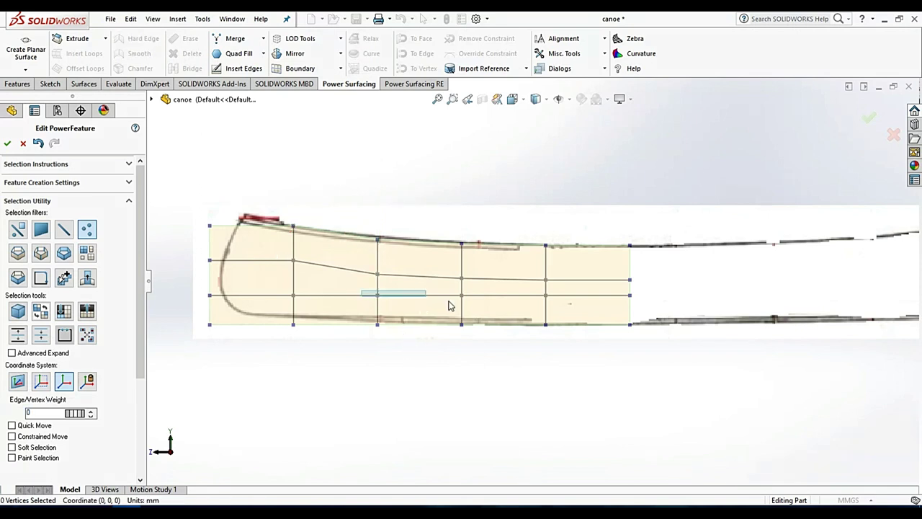
drag(420, 265, 420, 274)
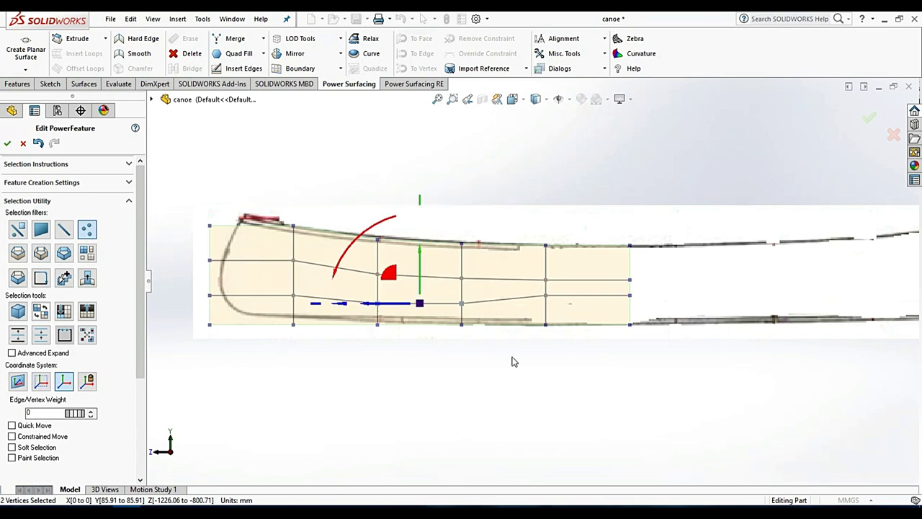
click(545, 296)
Step: Slide a lower vertex along the hull and lower the middle and second-column vertices
mouse_move(545, 264)
mouse_down()
mouse_move(630, 264)
mouse_move(631, 279)
mouse_up()
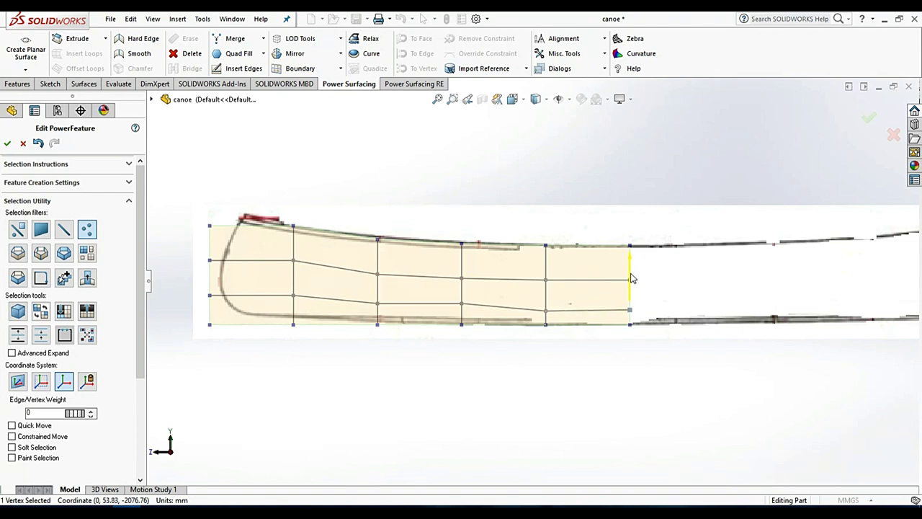
click(463, 280)
drag(464, 274, 283, 314)
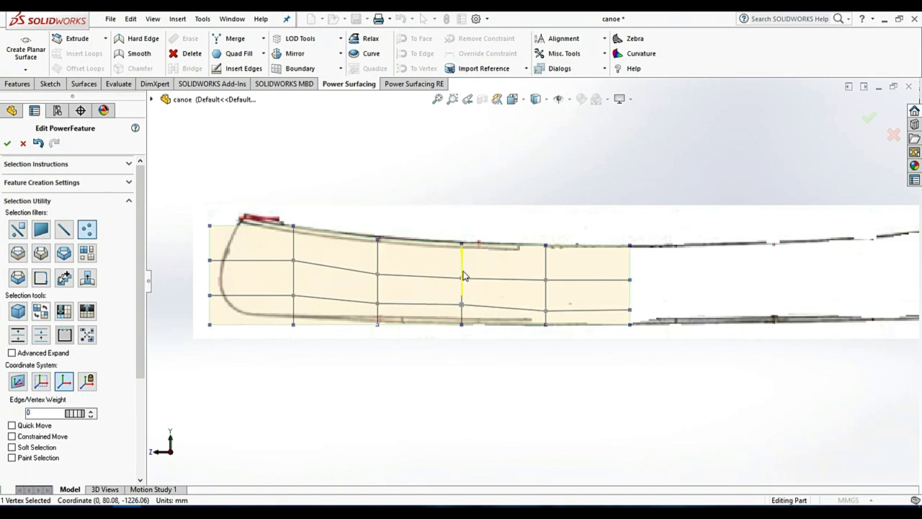
click(293, 297)
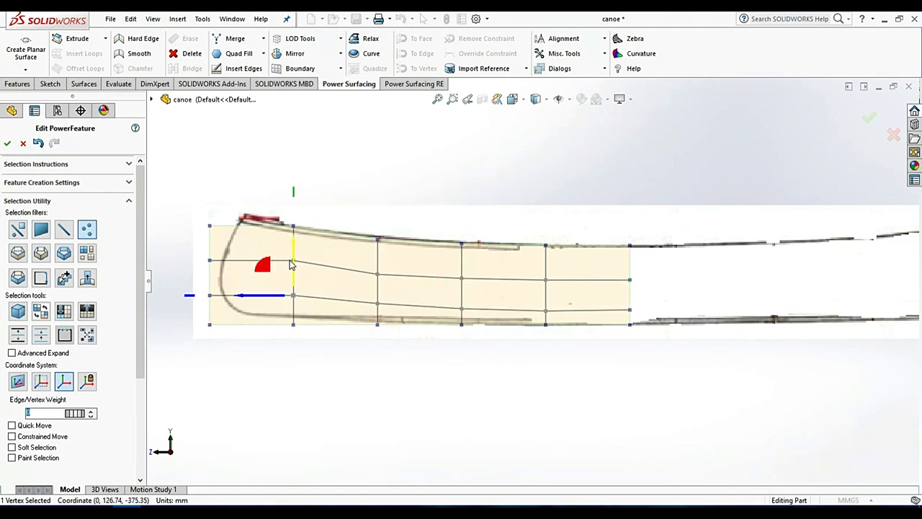
drag(293, 265, 297, 267)
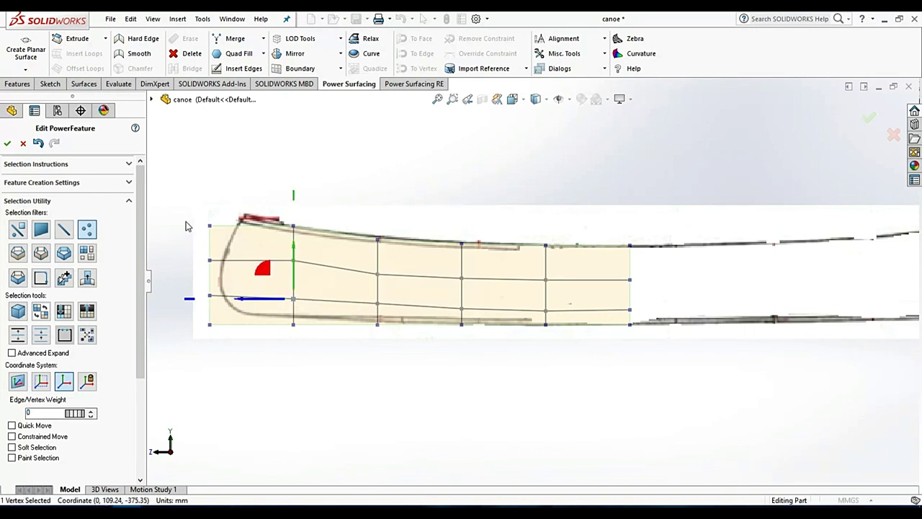
Step: Raise the bow-end top vertices and shift all four bow vertices inward to the outline
click(186, 188)
drag(195, 196, 221, 265)
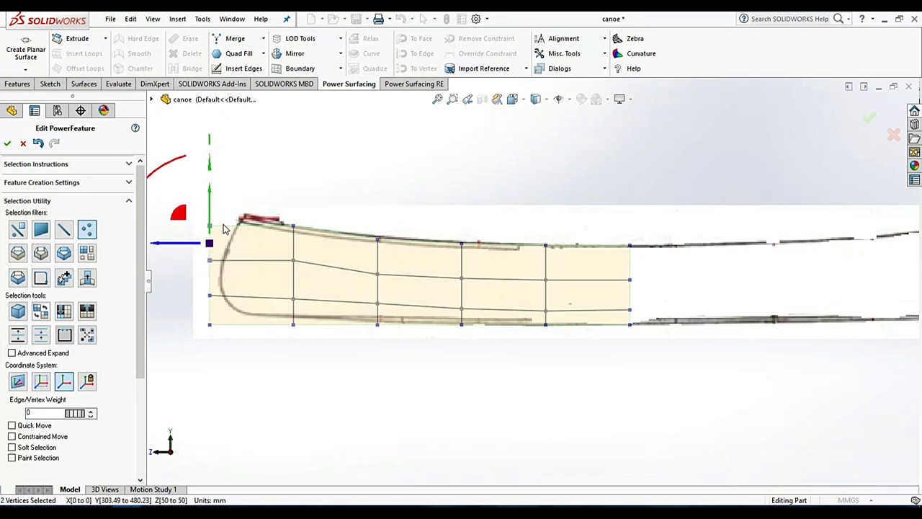
drag(209, 207, 209, 193)
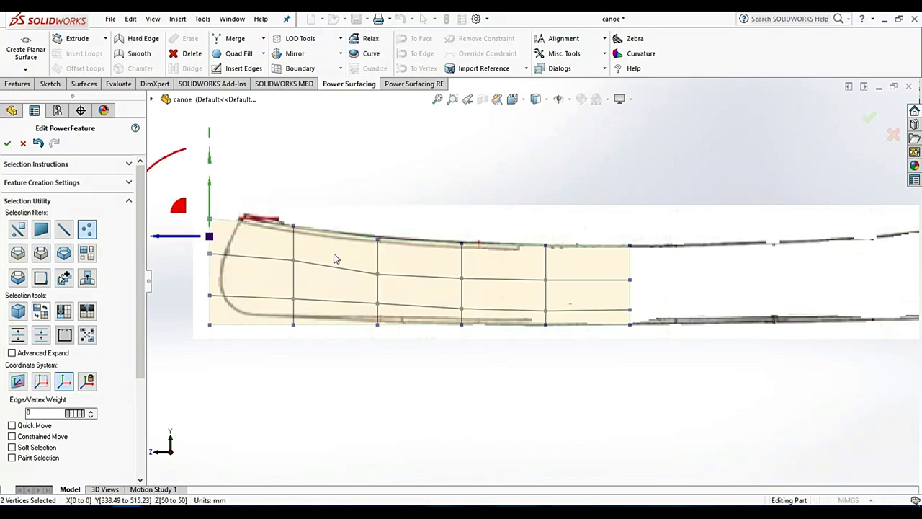
drag(197, 281, 229, 314)
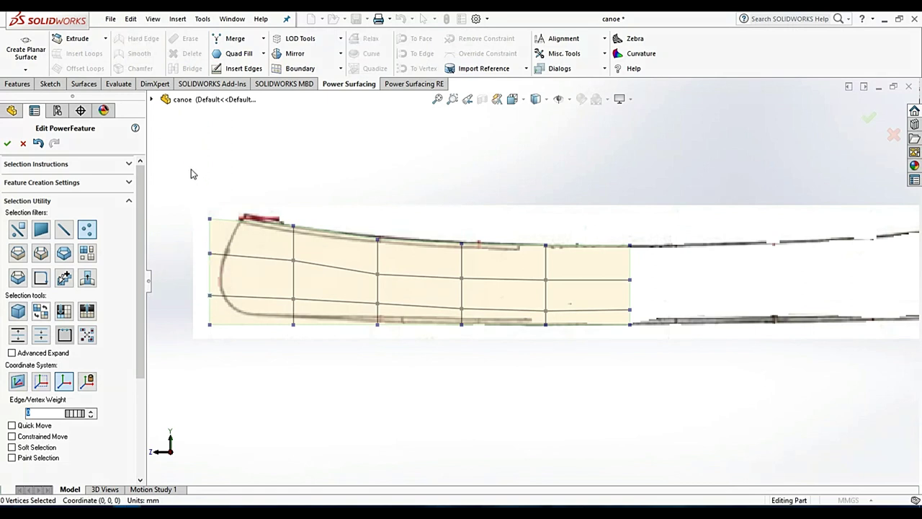
drag(190, 168, 233, 352)
drag(174, 278, 186, 278)
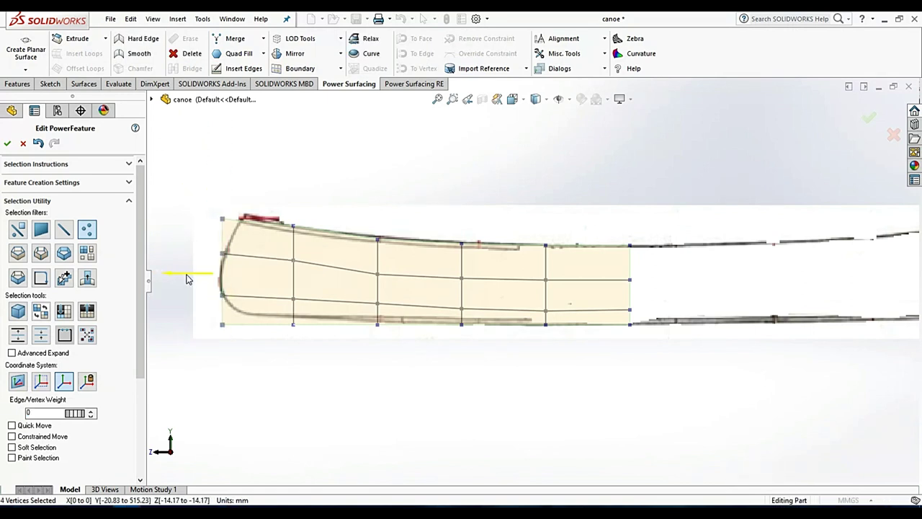
Step: Move the top bow corner vertex to the bow tip and lower the second column's middle vertex
click(249, 352)
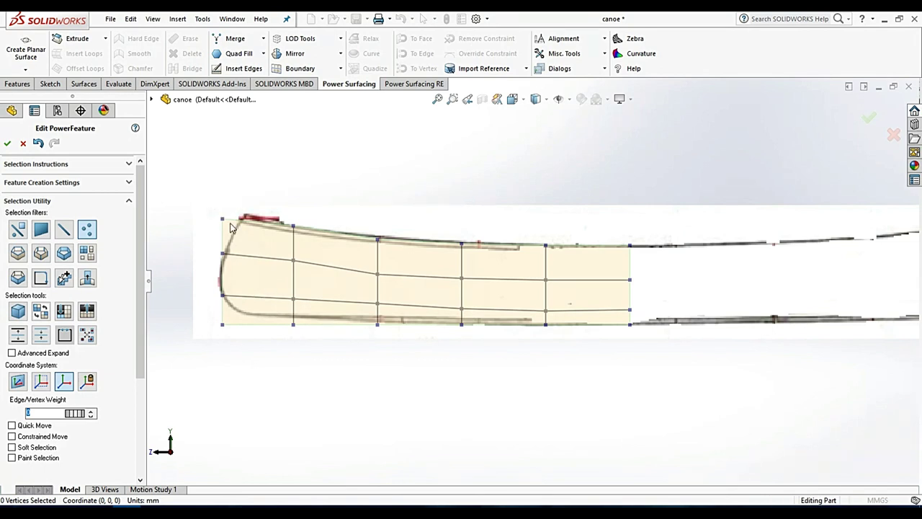
click(249, 226)
drag(193, 190, 222, 189)
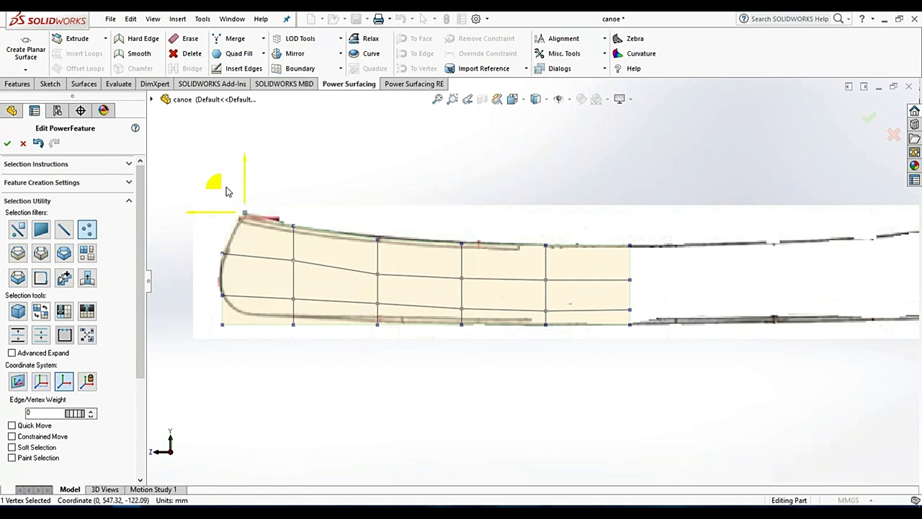
click(293, 226)
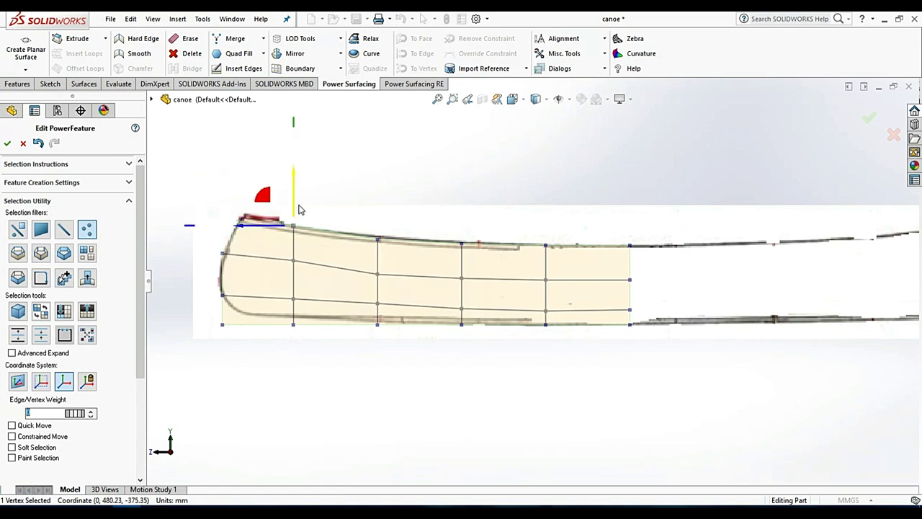
click(294, 259)
drag(293, 213, 293, 219)
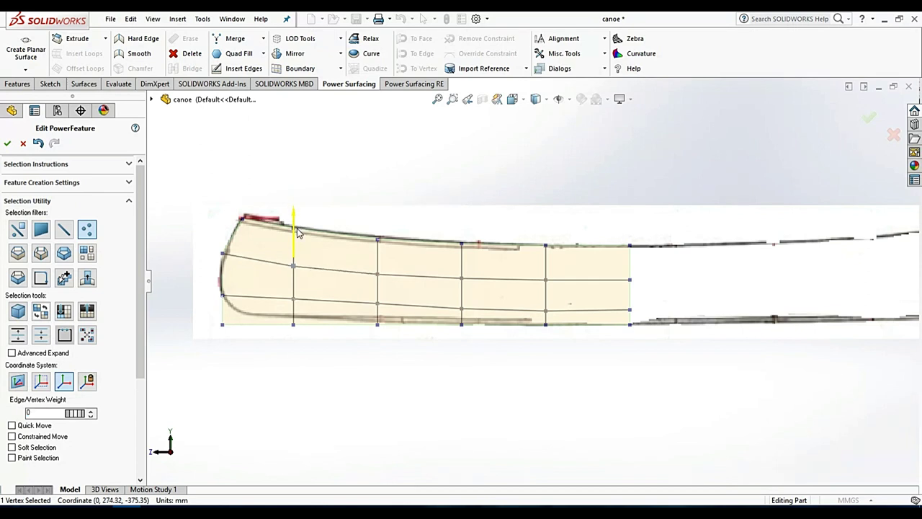
Step: Shift the second vertex column toward the hull's middle and raise its lower two vertices
click(388, 371)
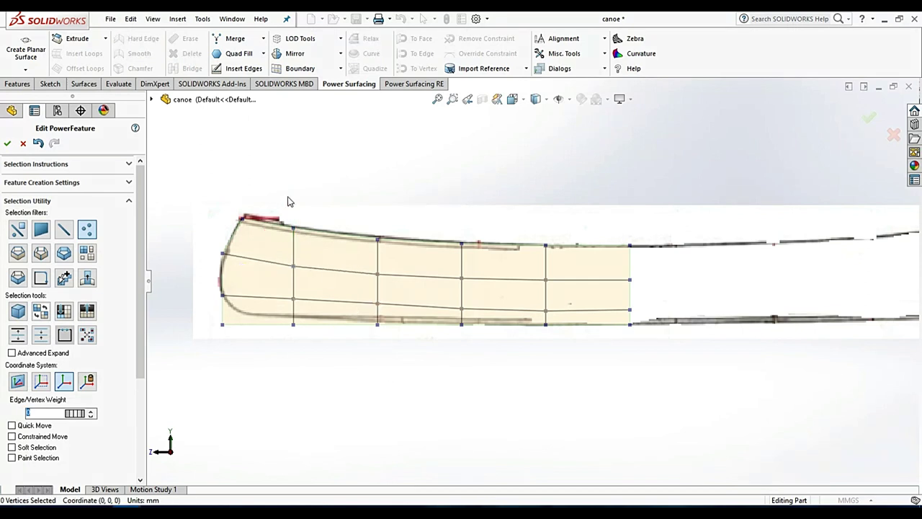
drag(288, 195, 318, 362)
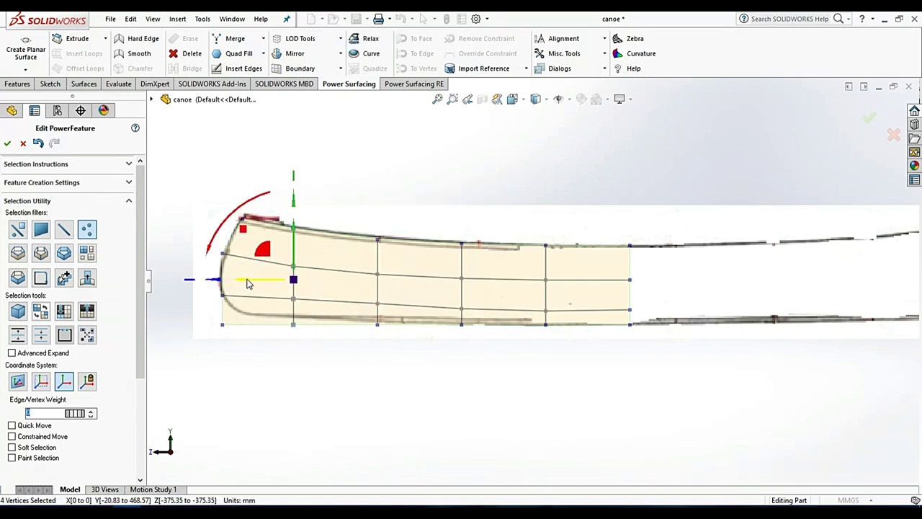
drag(246, 283, 267, 283)
click(316, 216)
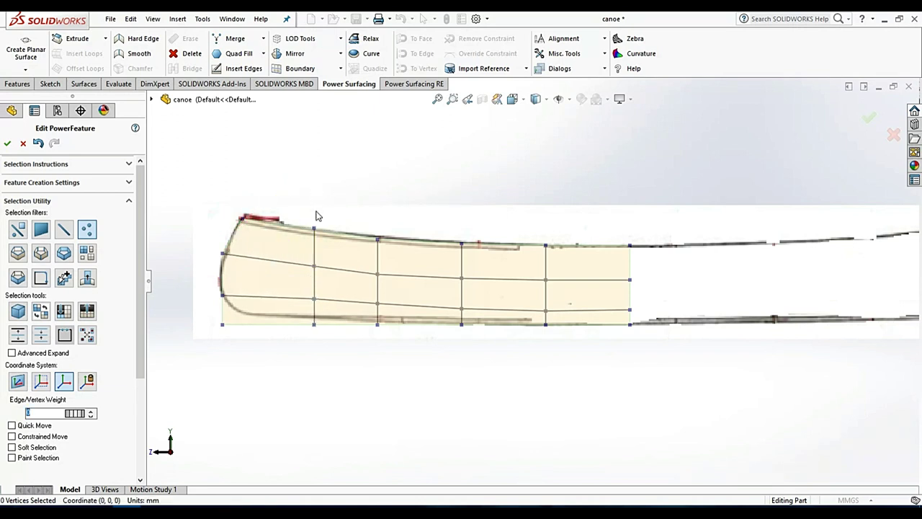
click(314, 227)
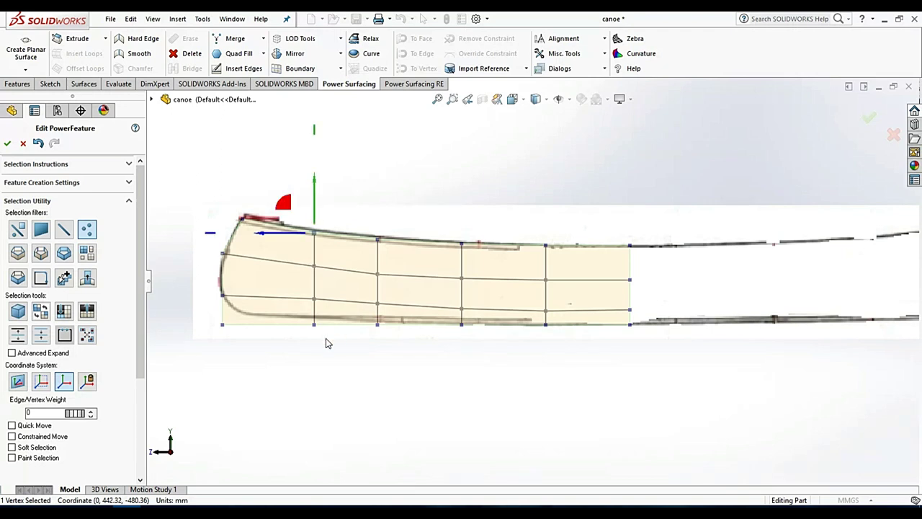
drag(283, 303, 344, 353)
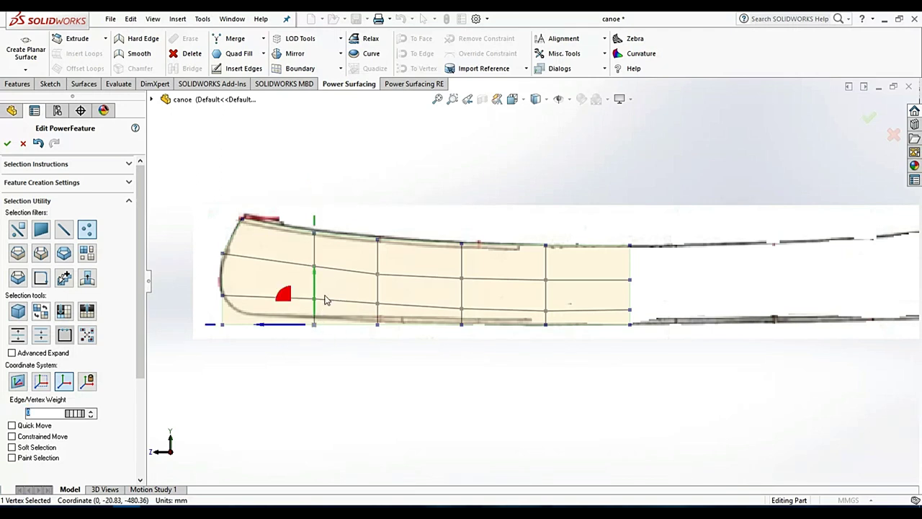
click(311, 306)
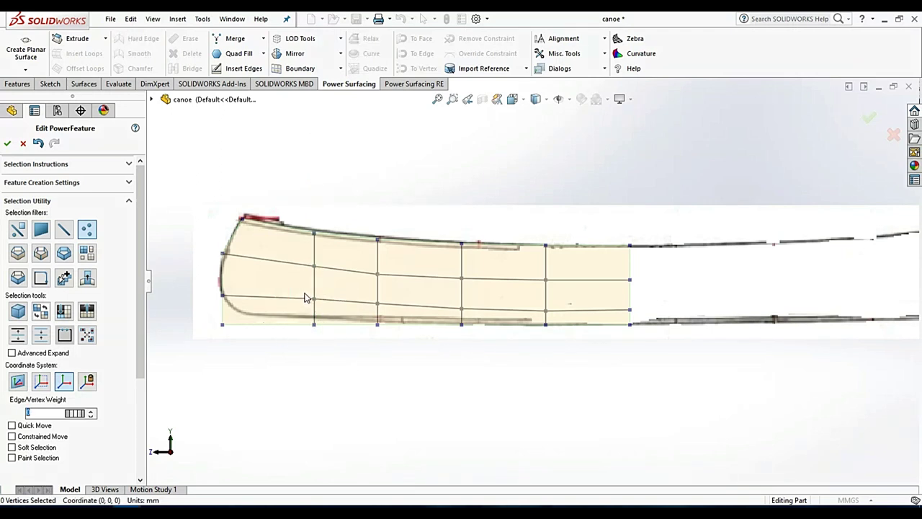
drag(304, 288, 328, 333)
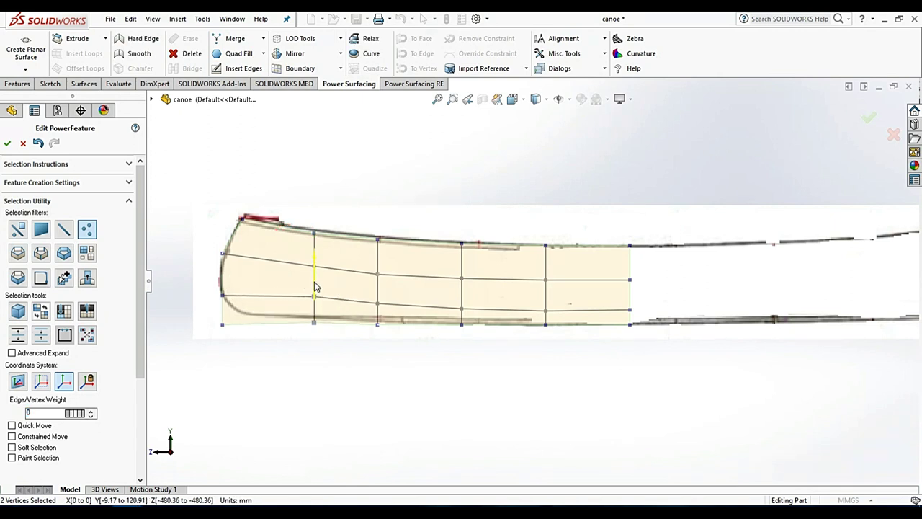
drag(315, 286, 315, 283)
Step: Raise the lower bow vertices to round the bow and nudge the lower bow corner right
click(196, 289)
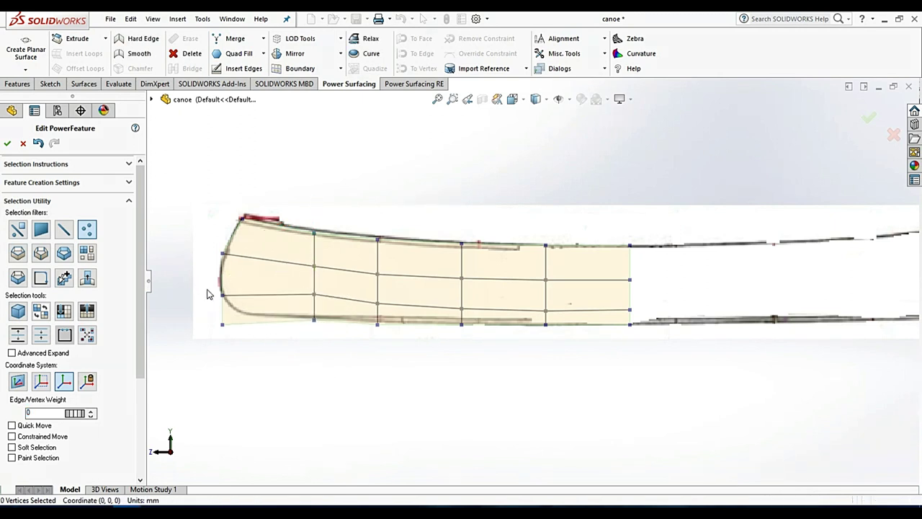
click(229, 289)
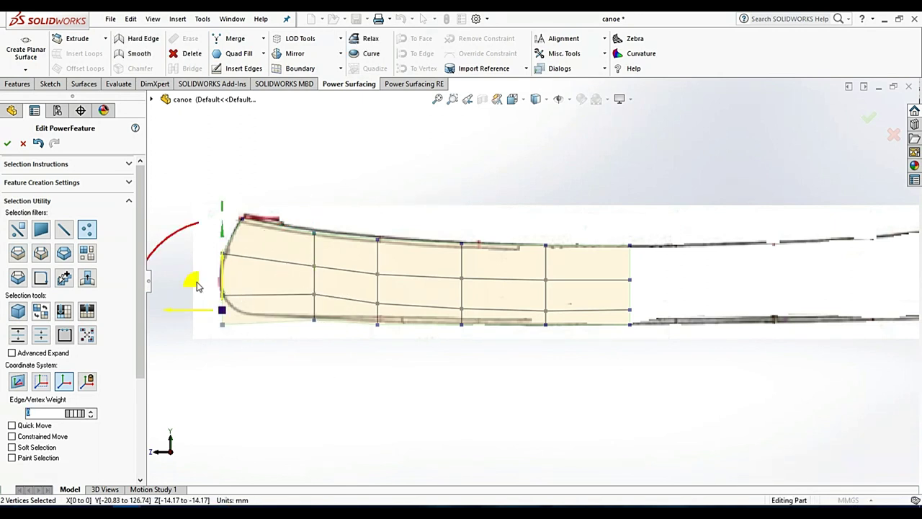
drag(191, 281, 194, 270)
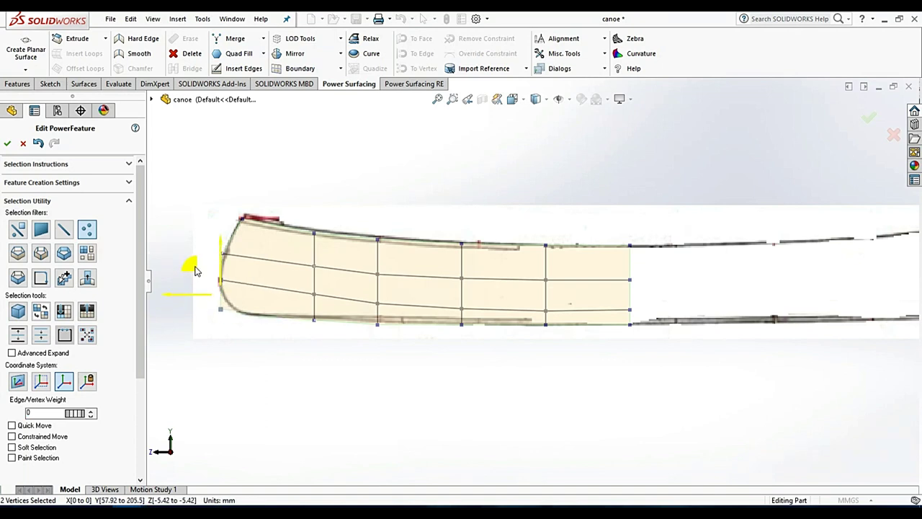
click(228, 314)
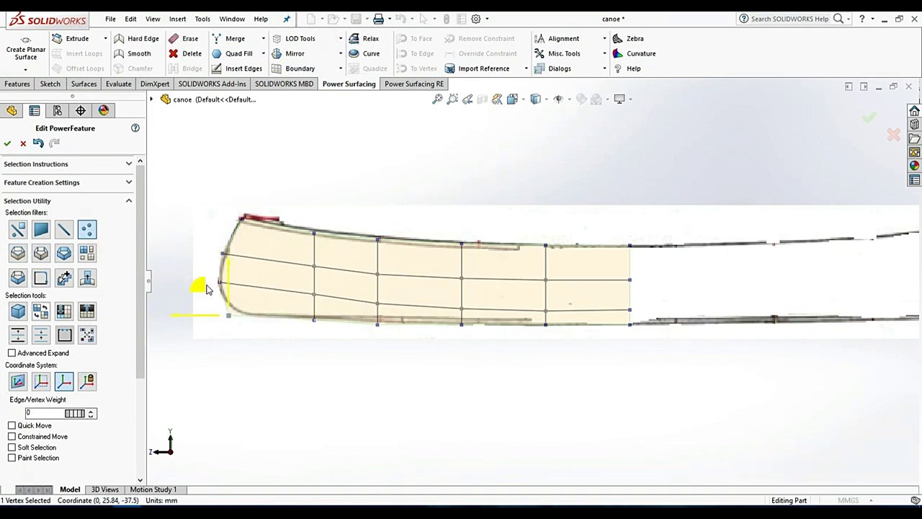
drag(206, 289, 222, 289)
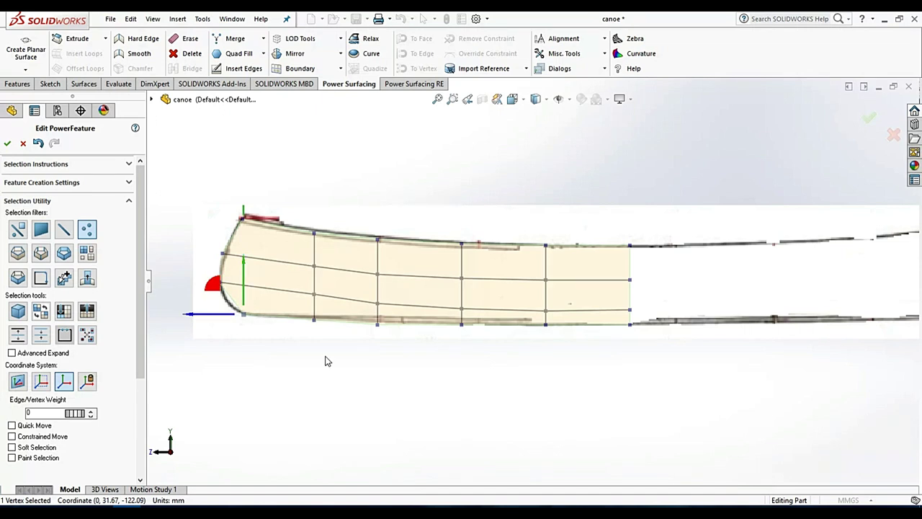
click(267, 269)
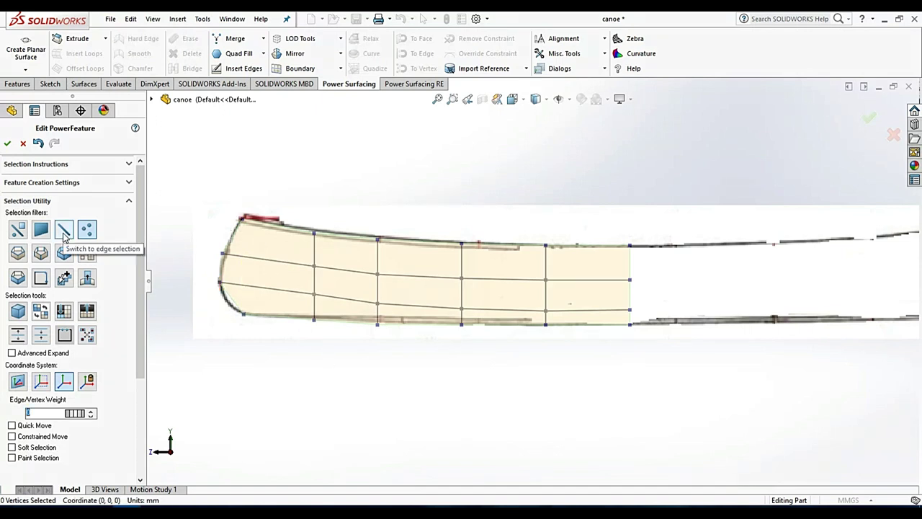
Step: Insert an edge from the lower bow corner vertex to the top-edge vertex
click(244, 68)
click(243, 315)
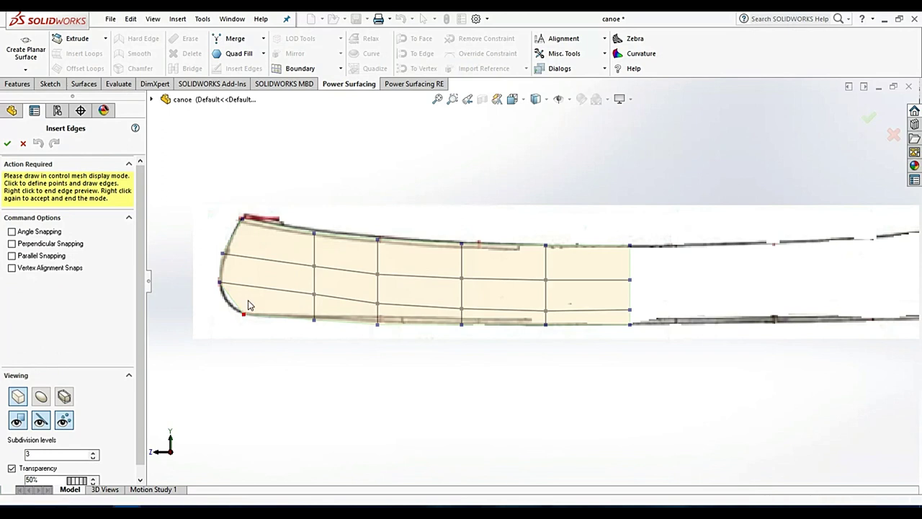
click(274, 226)
click(7, 144)
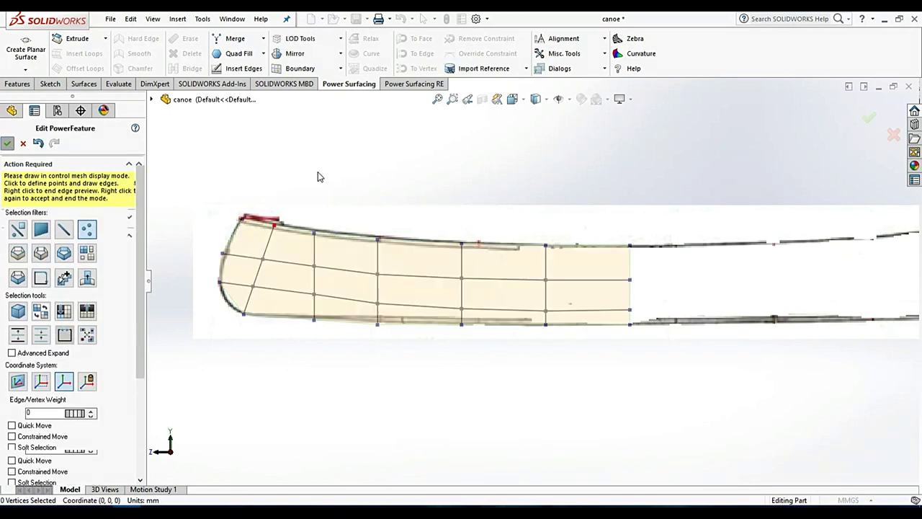
Step: Move the second column of cage vertices toward the bow
scroll(602, 261, up, 2)
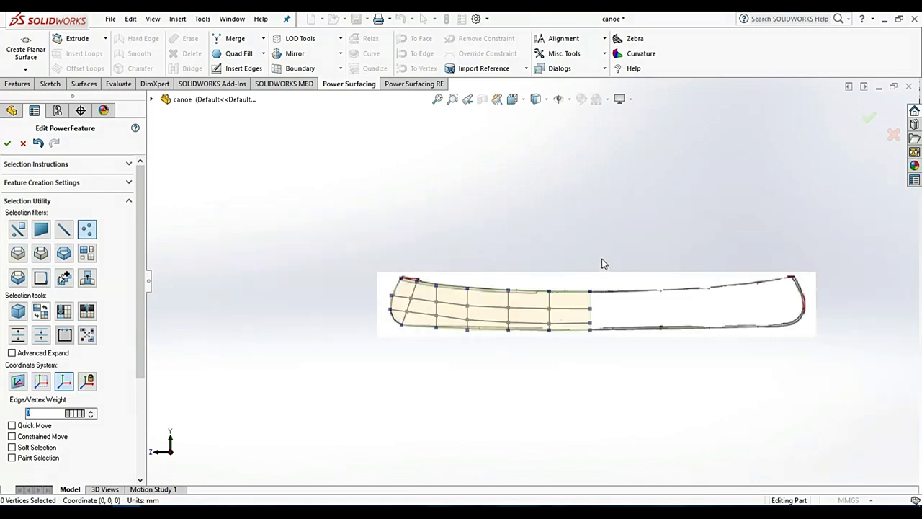
scroll(583, 298, up, 1)
scroll(560, 296, down, 3)
scroll(545, 294, up, 1)
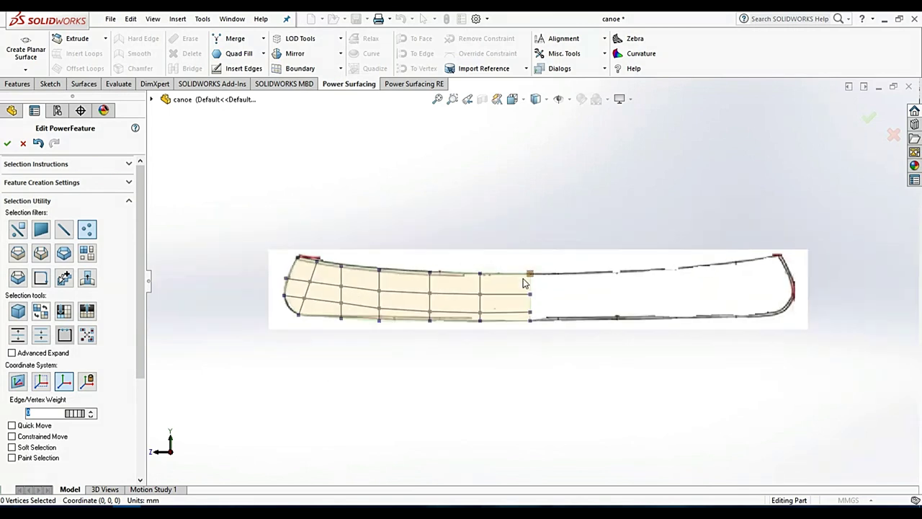
scroll(456, 273, down, 1)
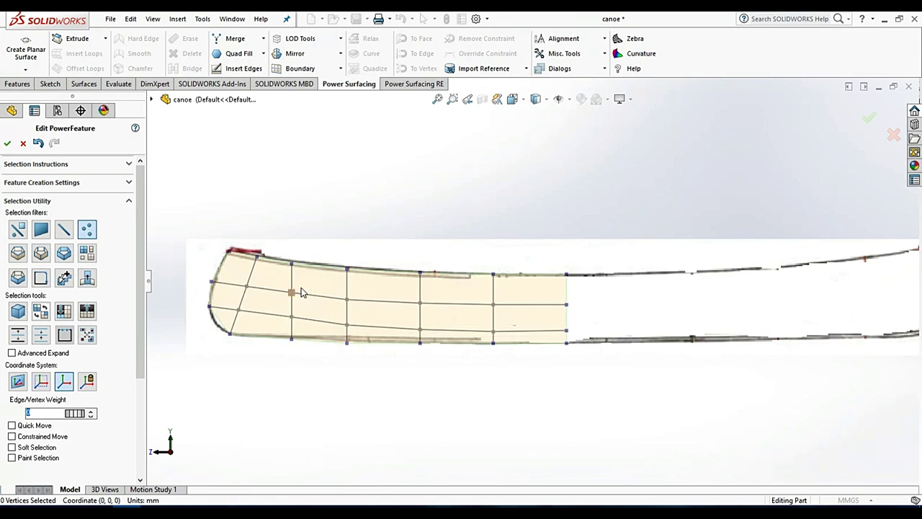
scroll(237, 324, down, 2)
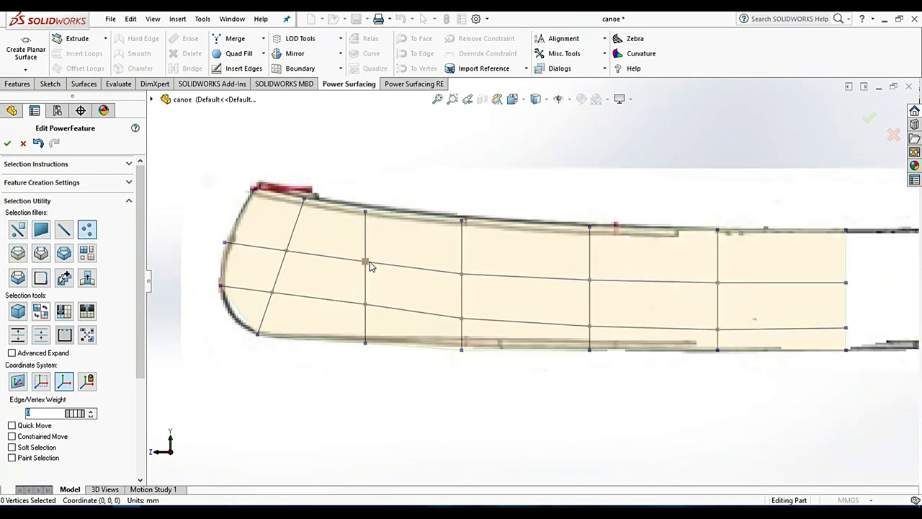
drag(347, 246, 410, 369)
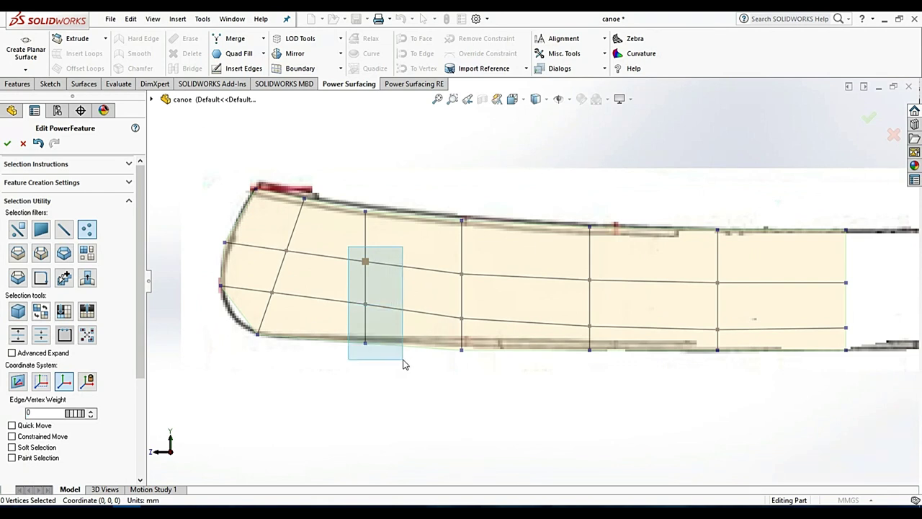
drag(331, 309, 311, 309)
Step: Shift that column's middle, top and lower vertices slightly toward the stern
click(342, 261)
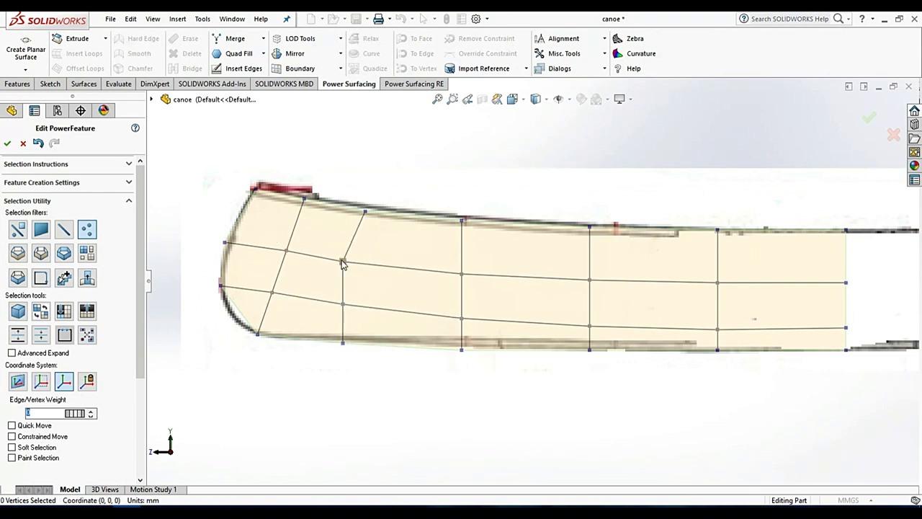
drag(310, 241, 343, 247)
click(365, 210)
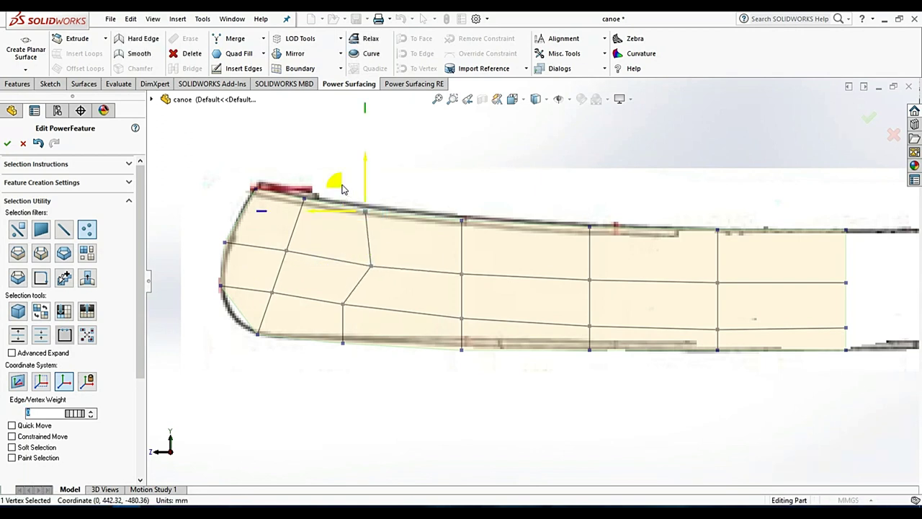
drag(337, 185, 363, 193)
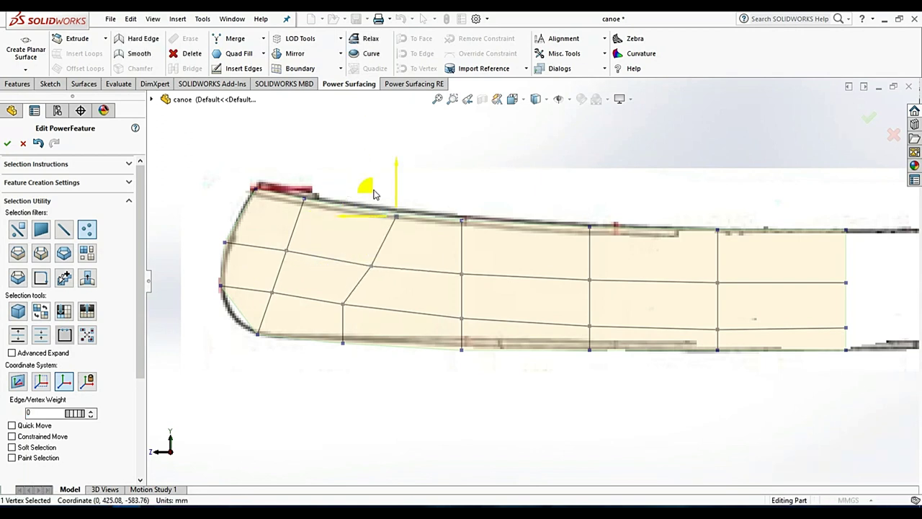
click(342, 304)
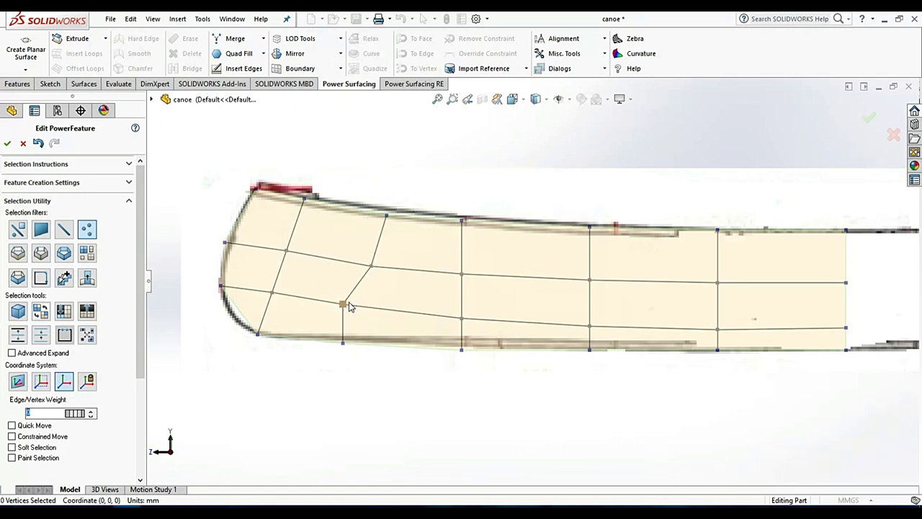
drag(320, 277, 340, 280)
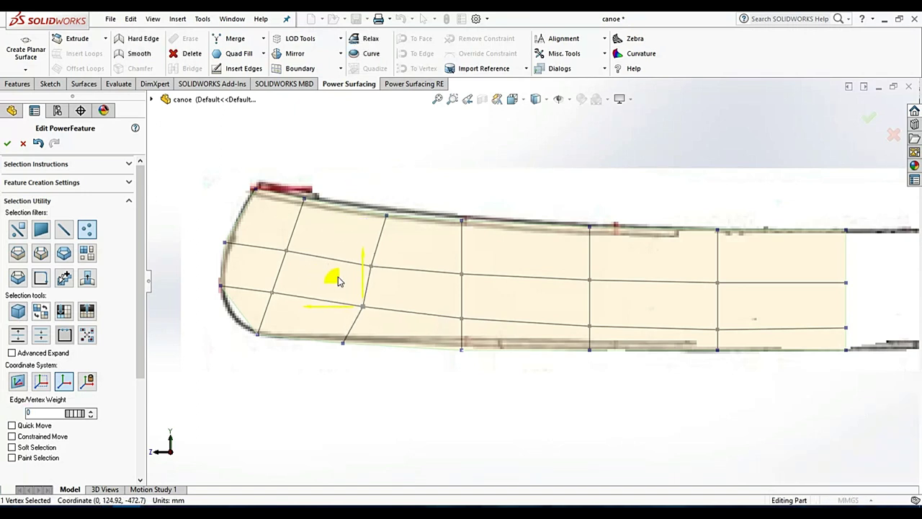
Step: Nudge the bottom-edge vertex right and lower the bow-side and neighbouring interior vertices
click(343, 343)
drag(315, 322, 329, 321)
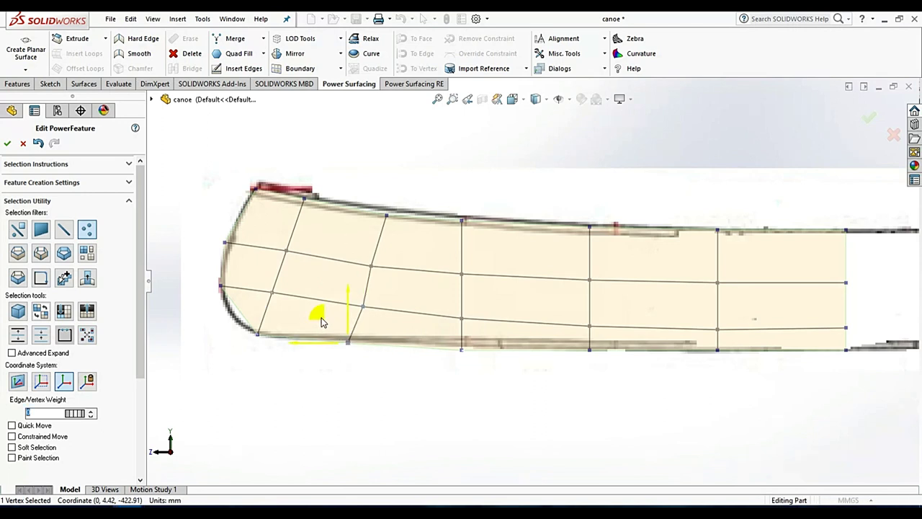
click(462, 344)
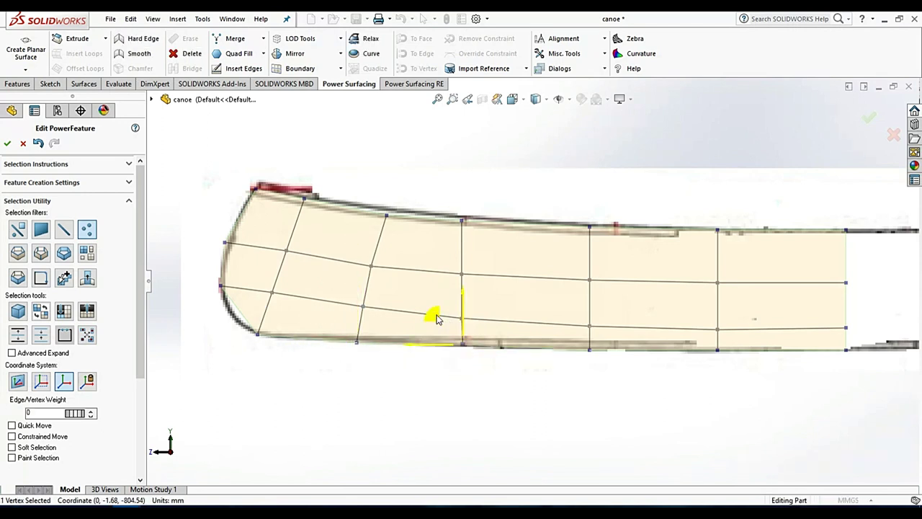
click(272, 293)
drag(249, 270, 250, 282)
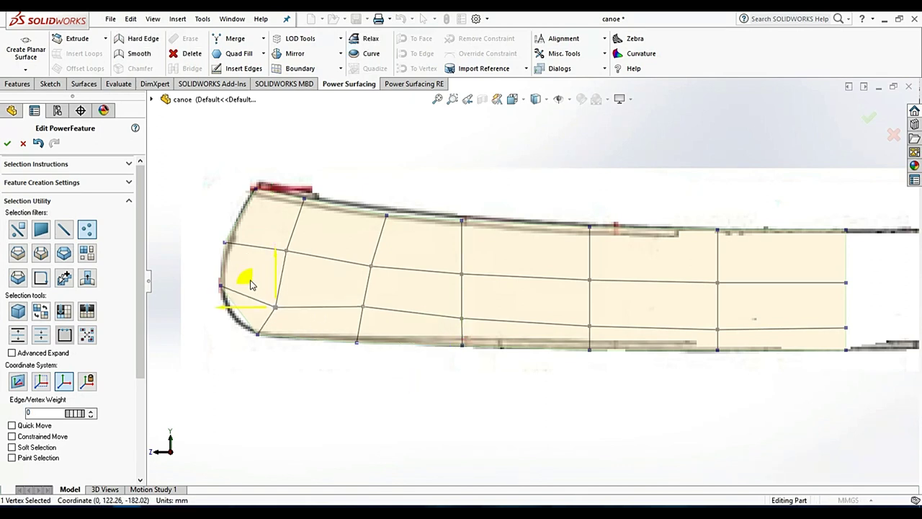
click(362, 306)
drag(338, 286, 335, 294)
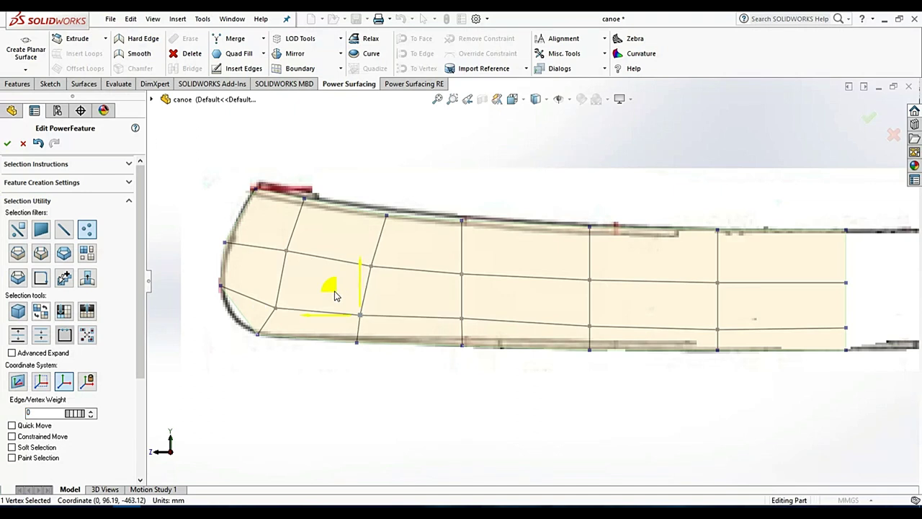
click(624, 334)
Step: Zoom and orbit the model into a 3D perspective view
scroll(655, 331, up, 2)
scroll(532, 286, up, 2)
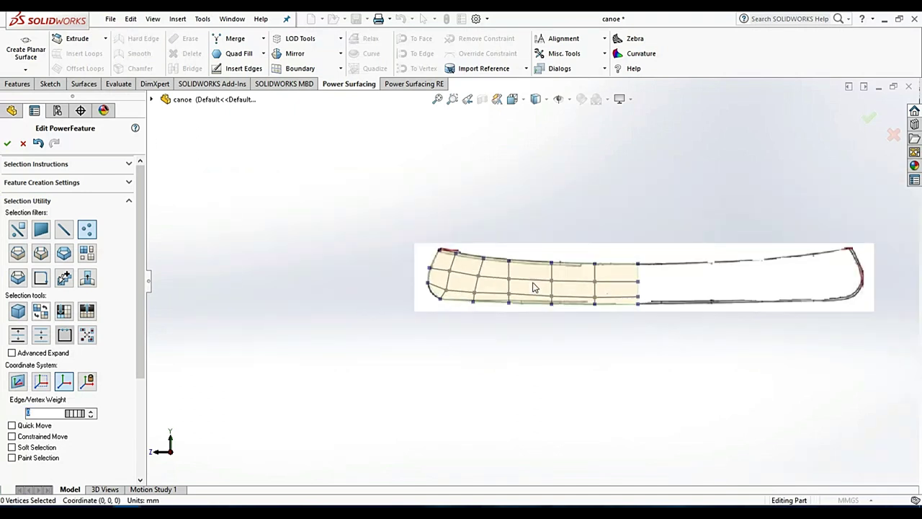
scroll(585, 230, down, 5)
scroll(594, 235, up, 2)
scroll(569, 309, down, 4)
scroll(569, 304, up, 3)
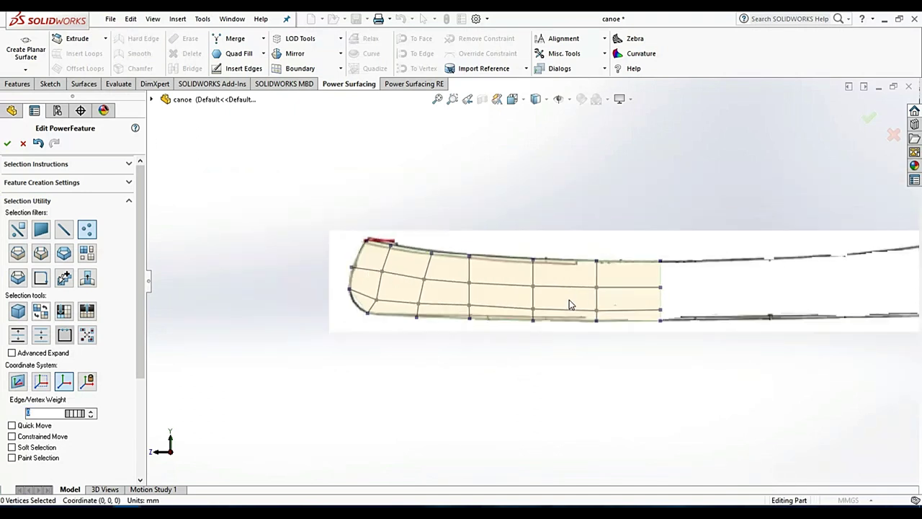
mouse_move(569, 306)
middle_down()
mouse_move(582, 343)
mouse_move(663, 434)
mouse_move(611, 380)
mouse_move(629, 372)
middle_up()
Step: Zoom onto the hull patch in 3D and switch the selection filter to edges
scroll(567, 302, down, 3)
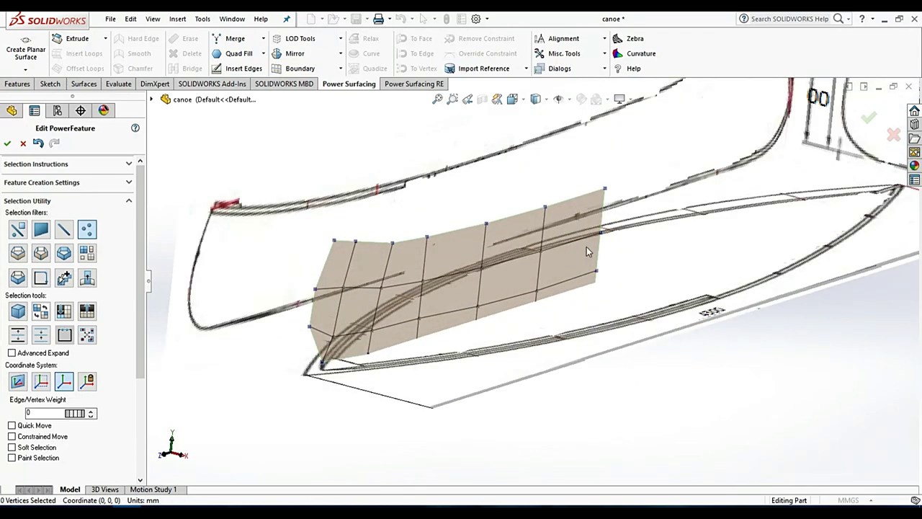
scroll(576, 248, up, 1)
scroll(563, 248, up, 2)
scroll(563, 248, down, 3)
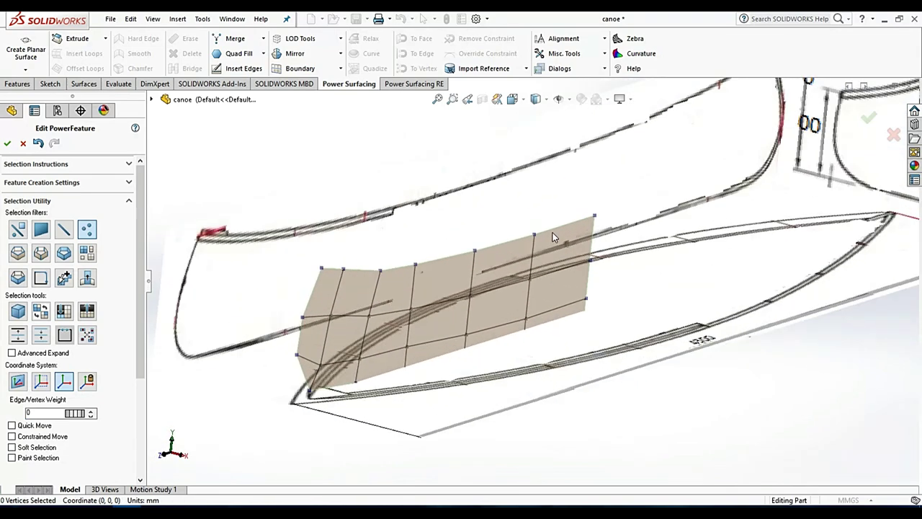
scroll(497, 306, up, 2)
scroll(517, 284, up, 2)
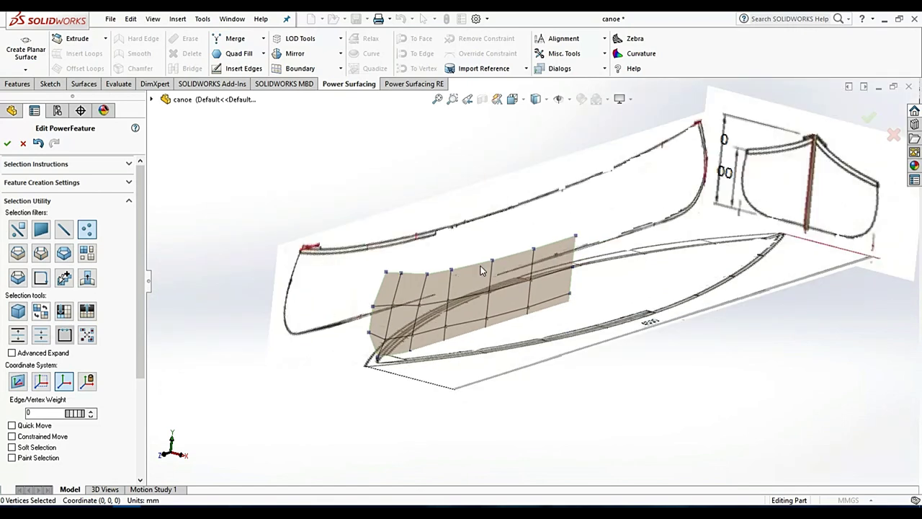
scroll(210, 296, down, 4)
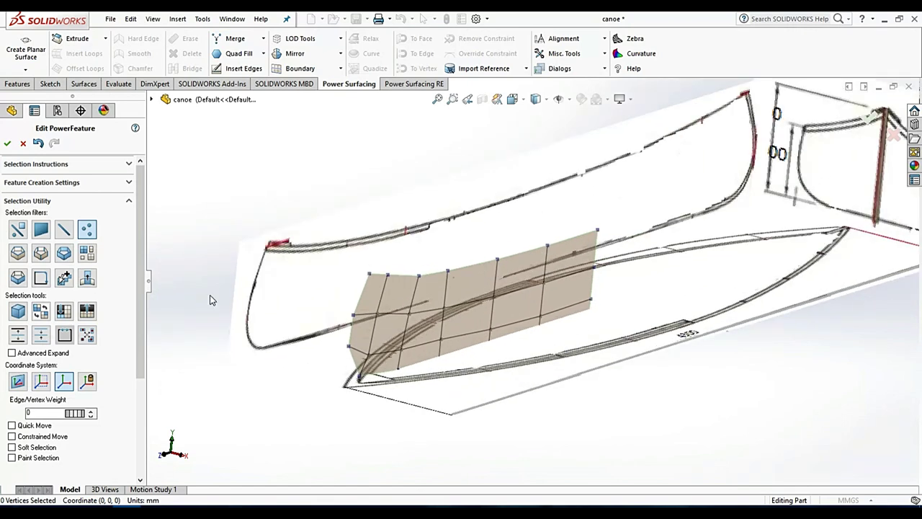
click(600, 270)
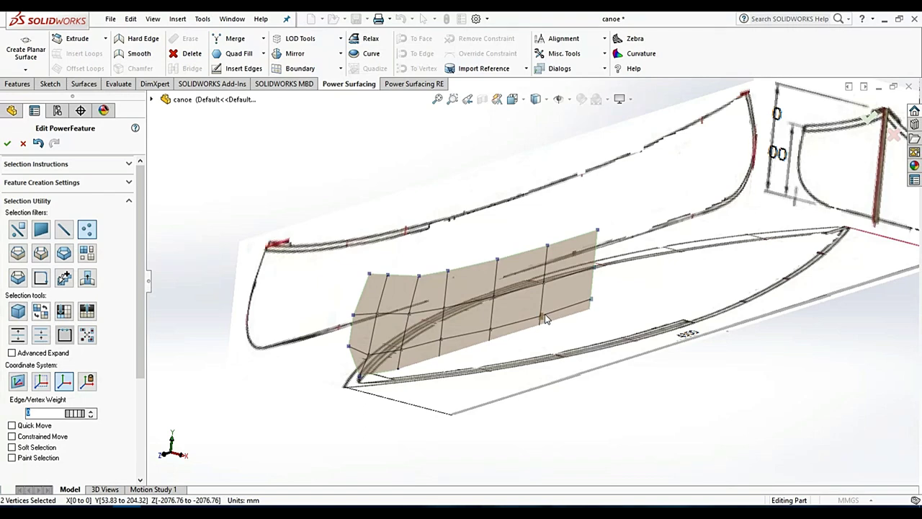
click(64, 229)
Step: Select the vertical cage edges along the hull's side
scroll(515, 288, down, 2)
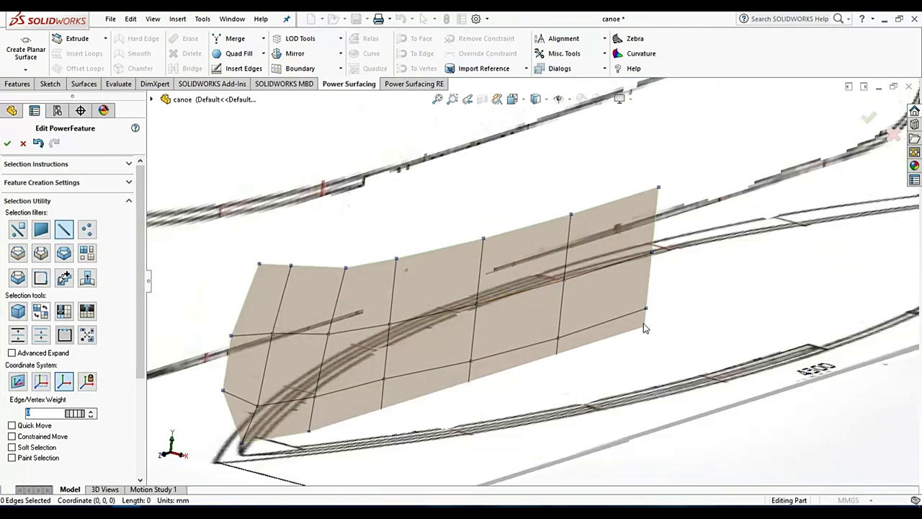
click(567, 248)
ctrl+click(563, 298)
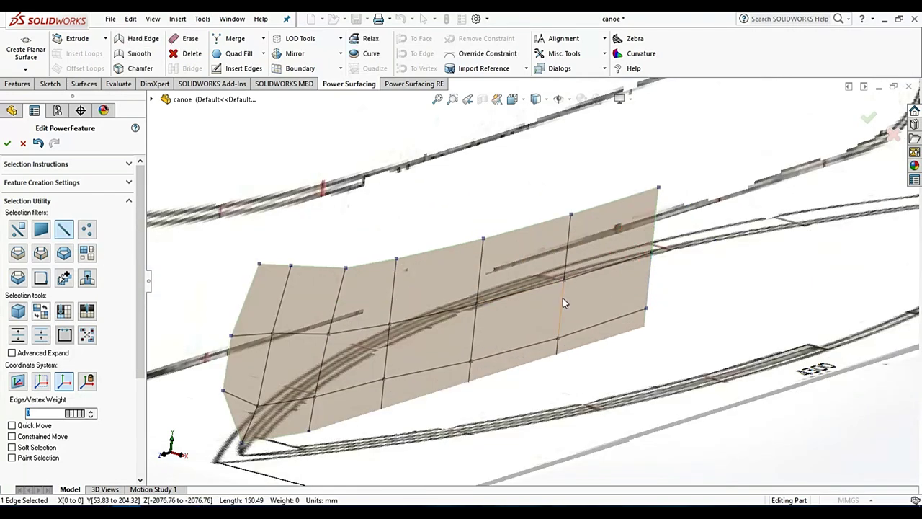
ctrl+click(646, 211)
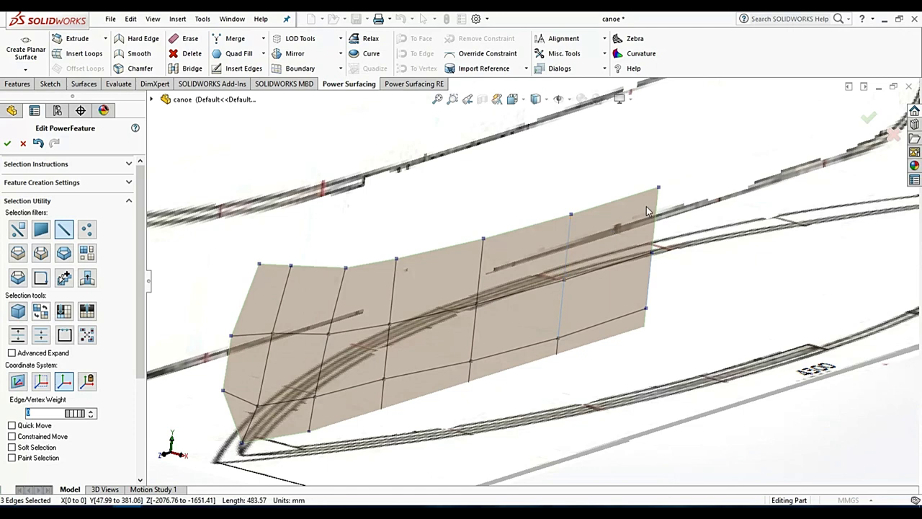
click(487, 263)
click(471, 342)
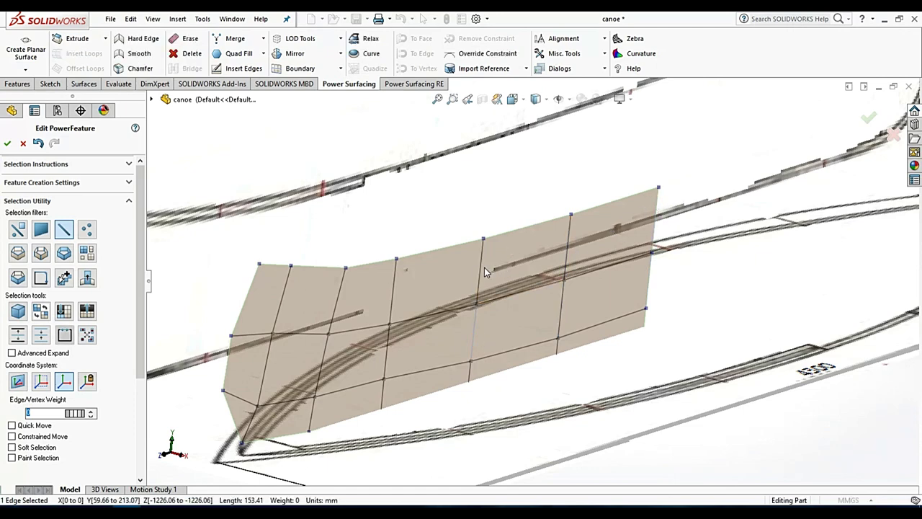
ctrl+click(570, 235)
ctrl+click(563, 293)
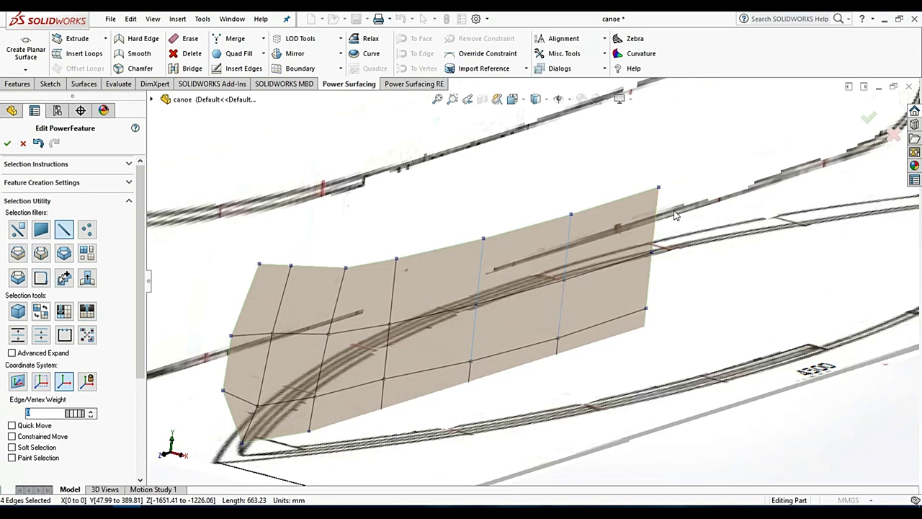
ctrl+click(654, 274)
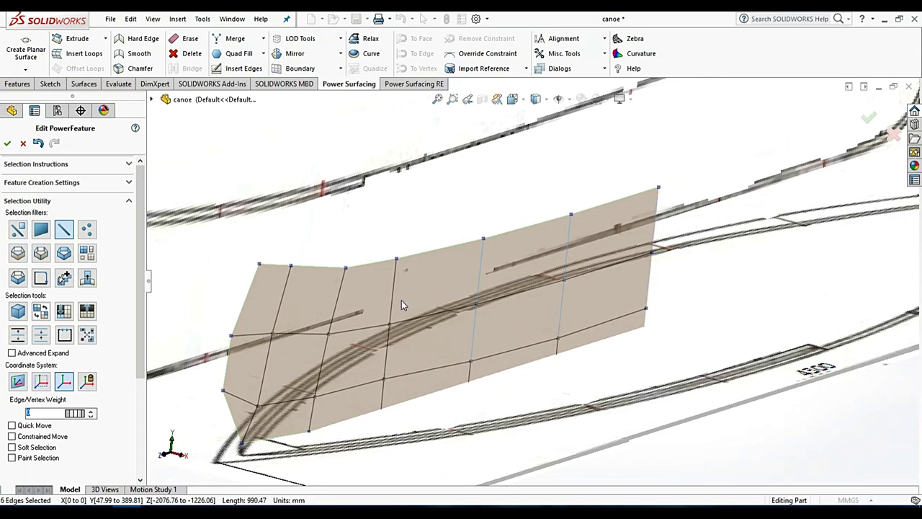
Step: Add the remaining vertical cage edges and shift them to reshape the hull surface
ctrl+click(388, 349)
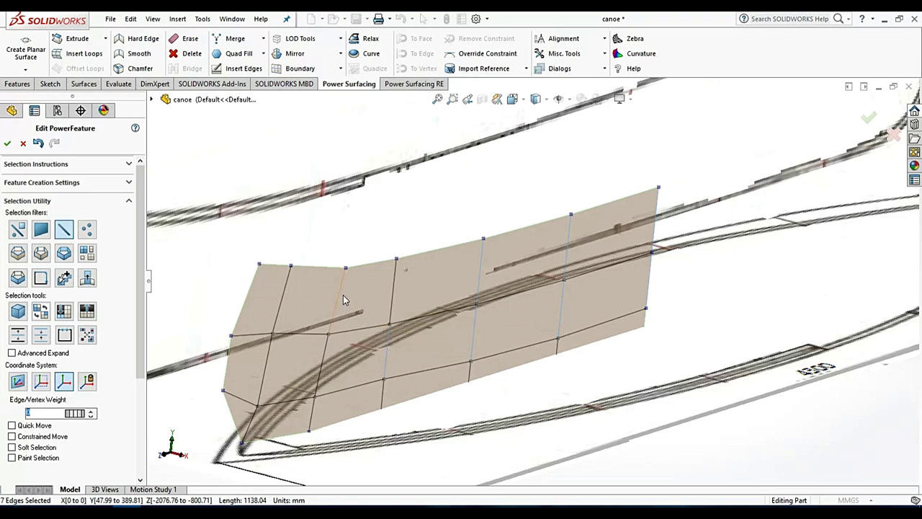
ctrl+click(341, 295)
ctrl+click(323, 358)
ctrl+click(283, 314)
ctrl+click(274, 345)
ctrl+click(393, 303)
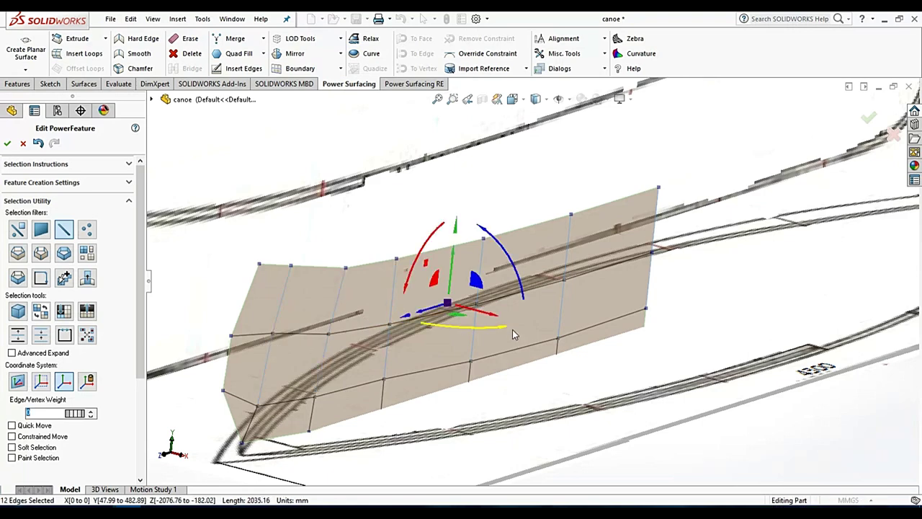
drag(512, 329, 516, 323)
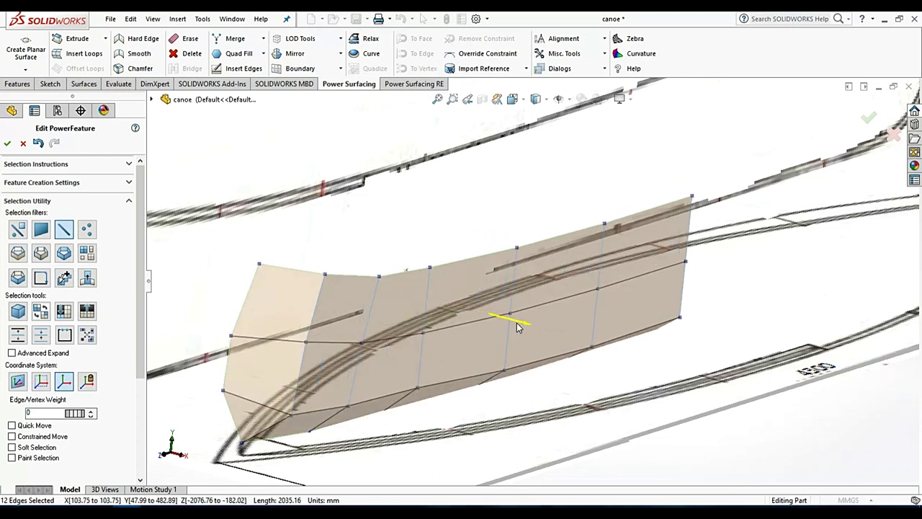
Step: In Front view, box-select the hull's side edges and push them outward
scroll(517, 326, up, 3)
scroll(517, 326, up, 2)
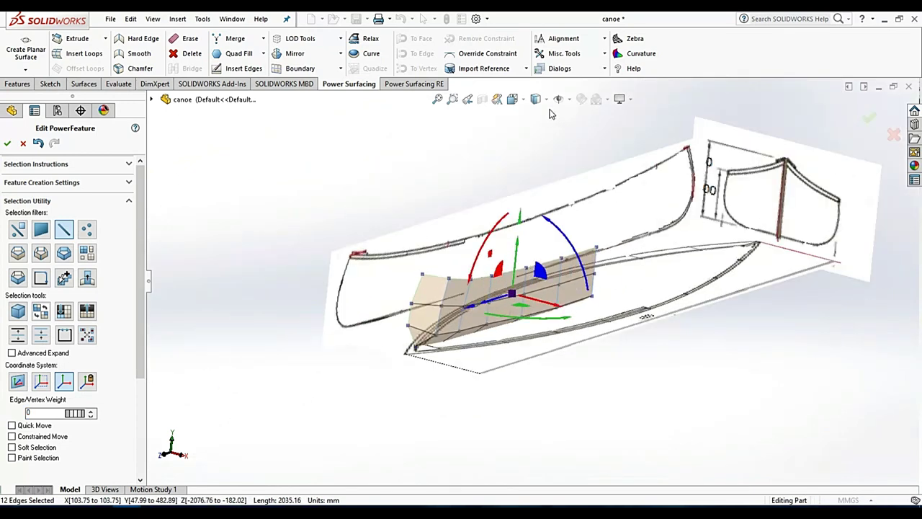
click(513, 100)
click(529, 147)
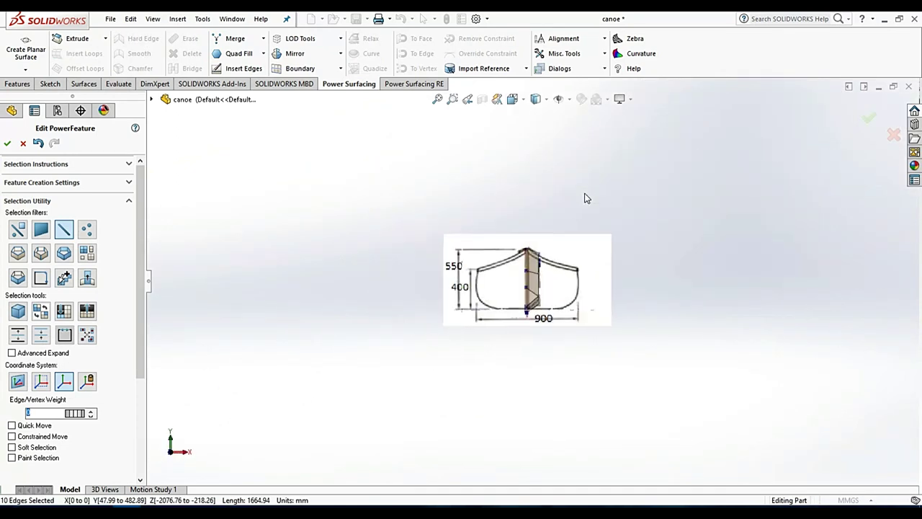
scroll(574, 272, down, 2)
scroll(571, 270, down, 2)
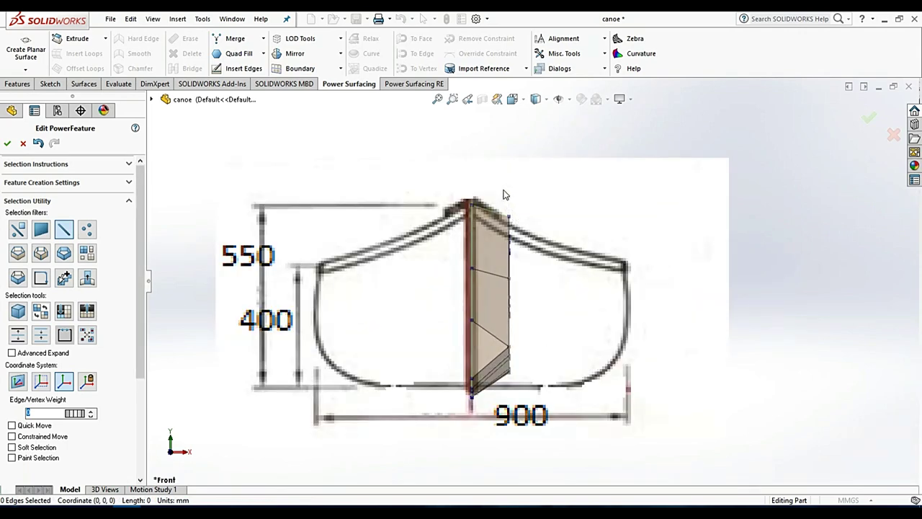
drag(499, 173, 552, 402)
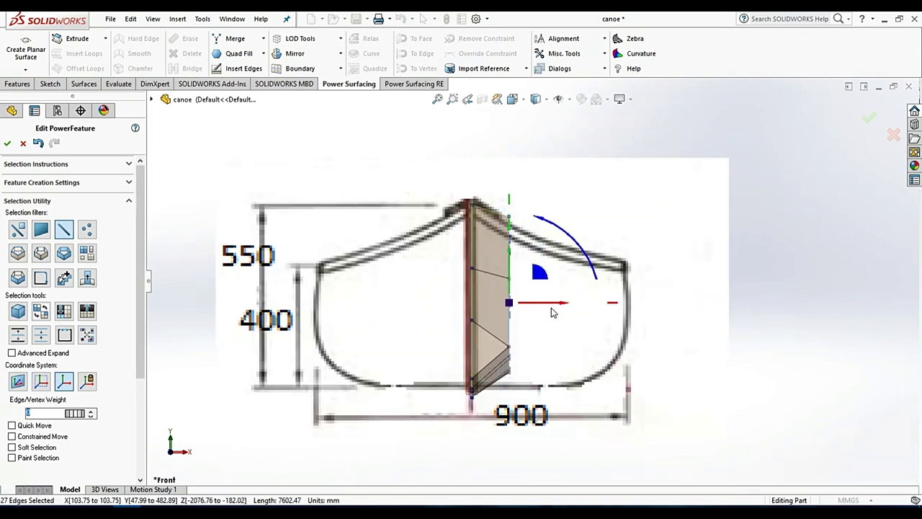
drag(545, 308, 581, 309)
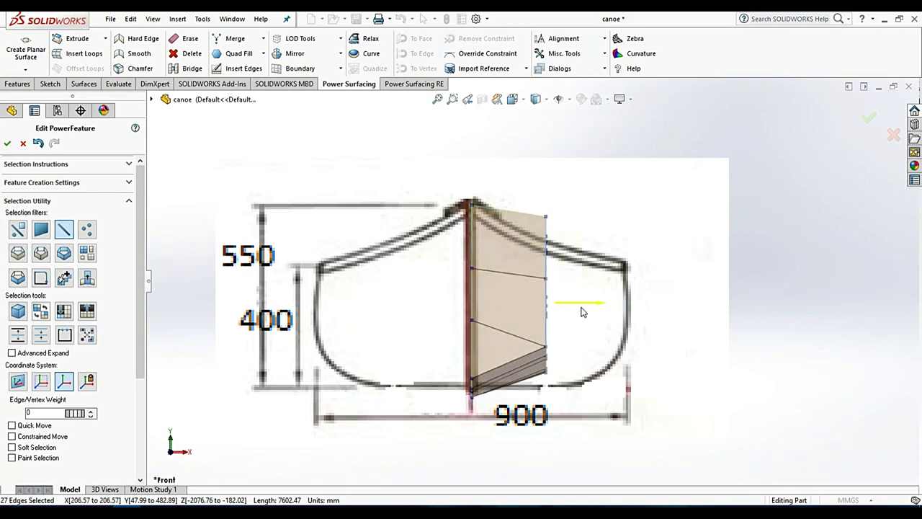
click(702, 202)
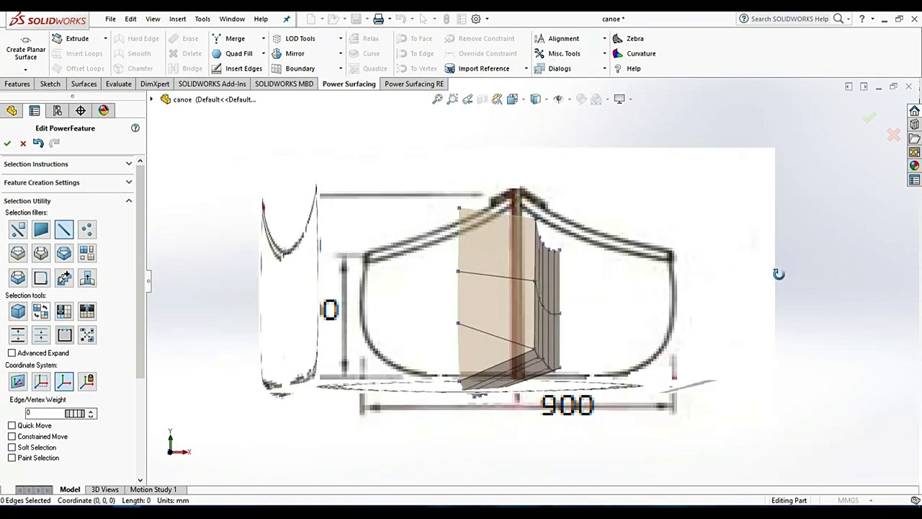
Step: Move the outer side edges further out toward the front reference outline
middle_drag(778, 274, 778, 283)
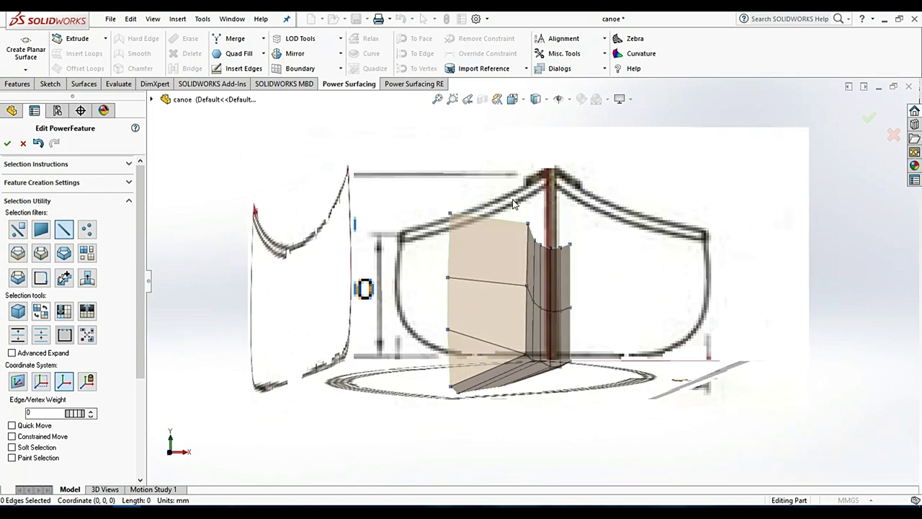
drag(510, 202, 619, 333)
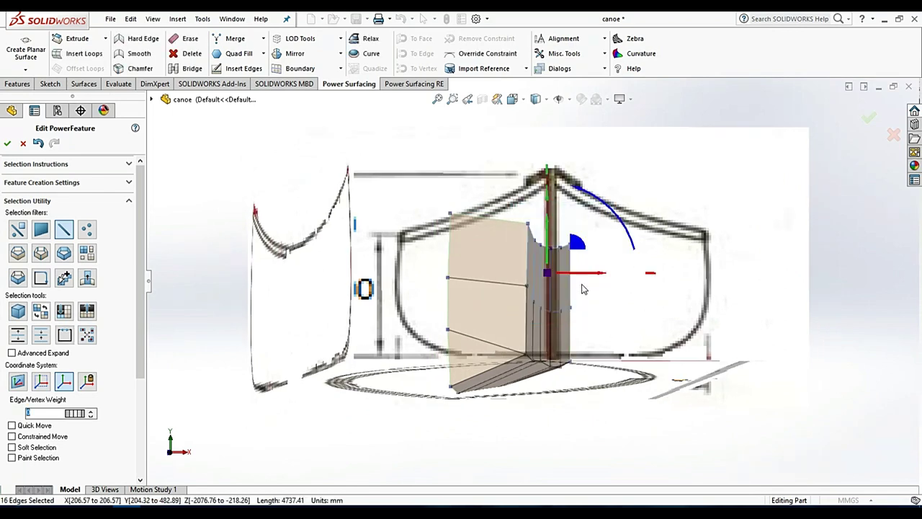
drag(580, 281, 623, 284)
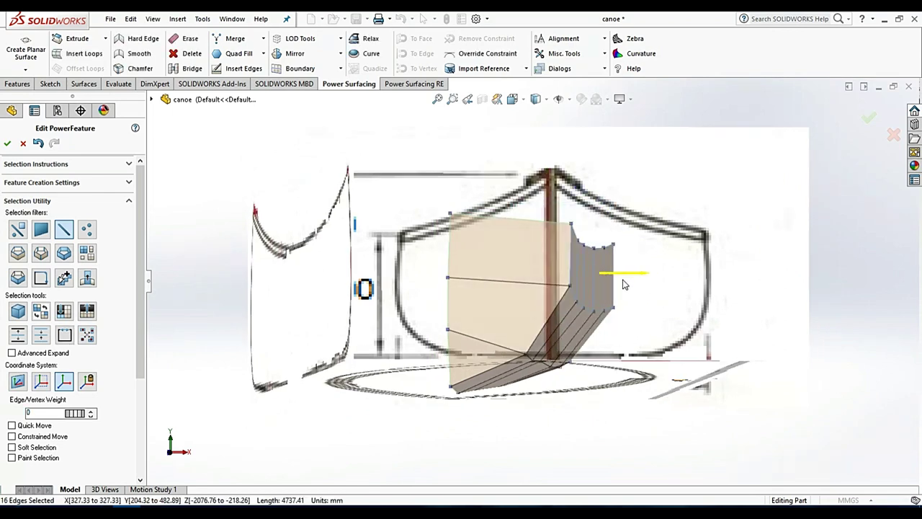
click(535, 98)
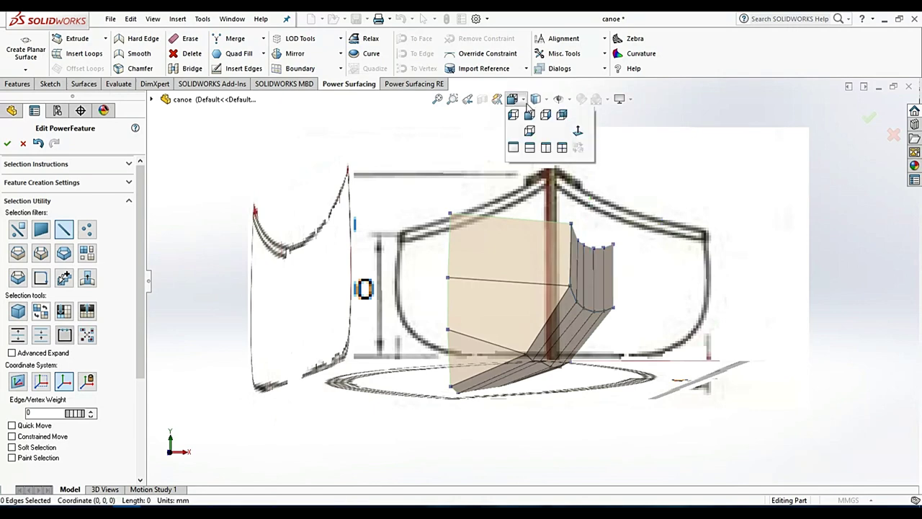
click(529, 146)
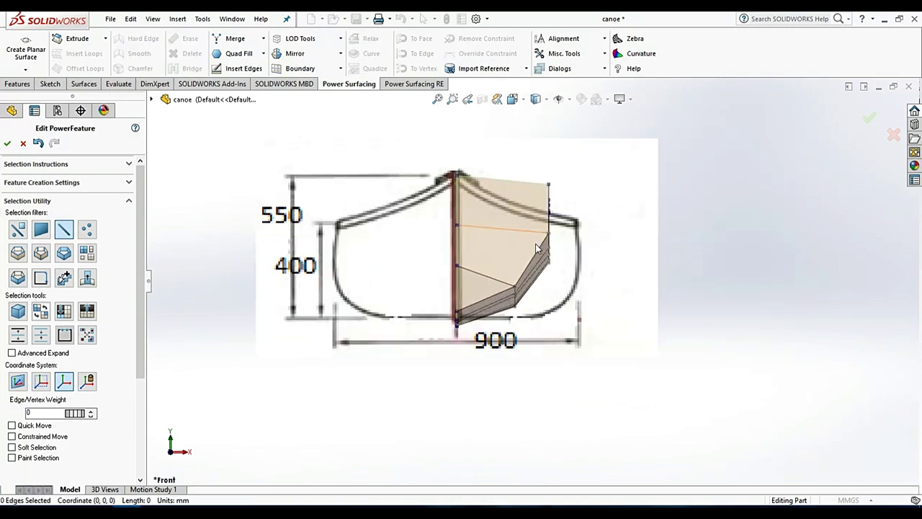
Step: With the vertex filter, lower the right-side vertices and push them out to the outline
click(87, 229)
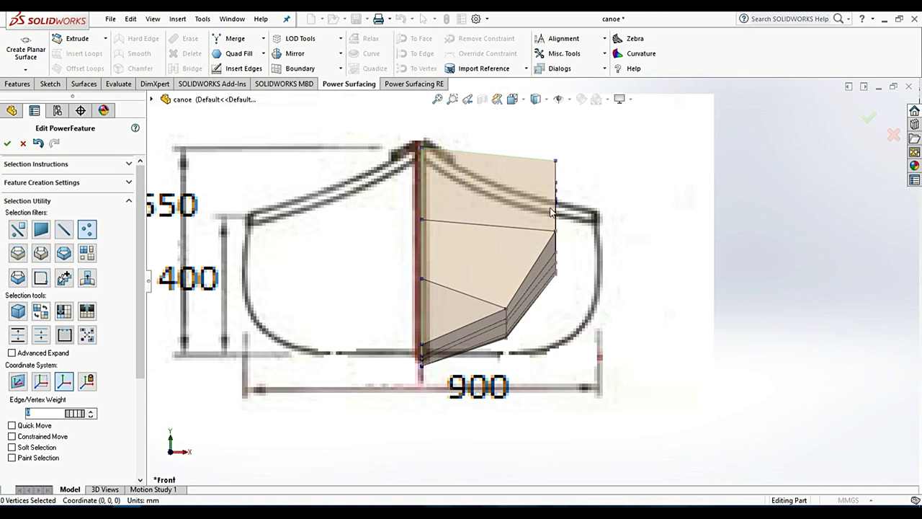
drag(537, 152, 611, 314)
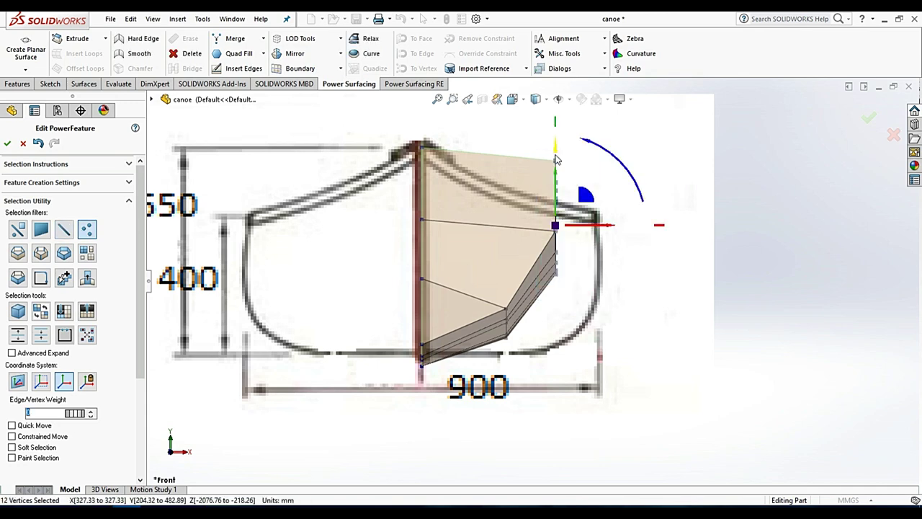
drag(555, 159, 554, 176)
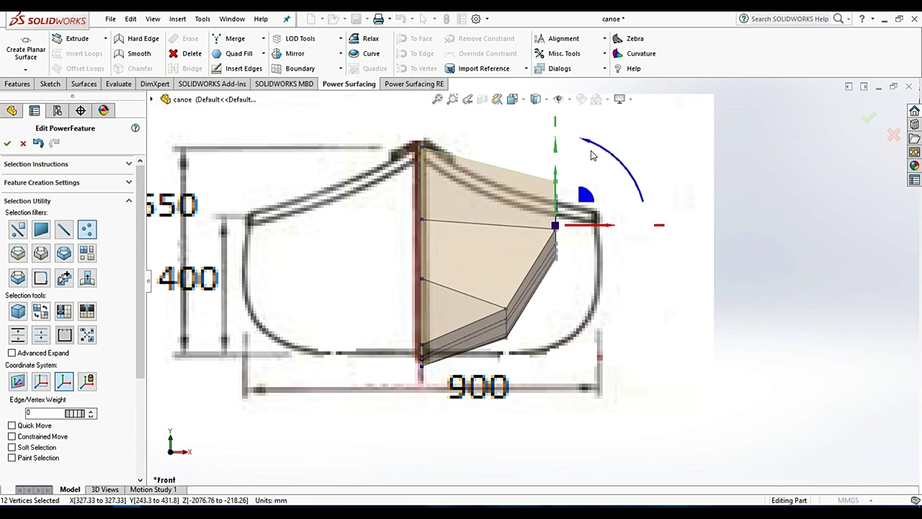
key(ctrl+z)
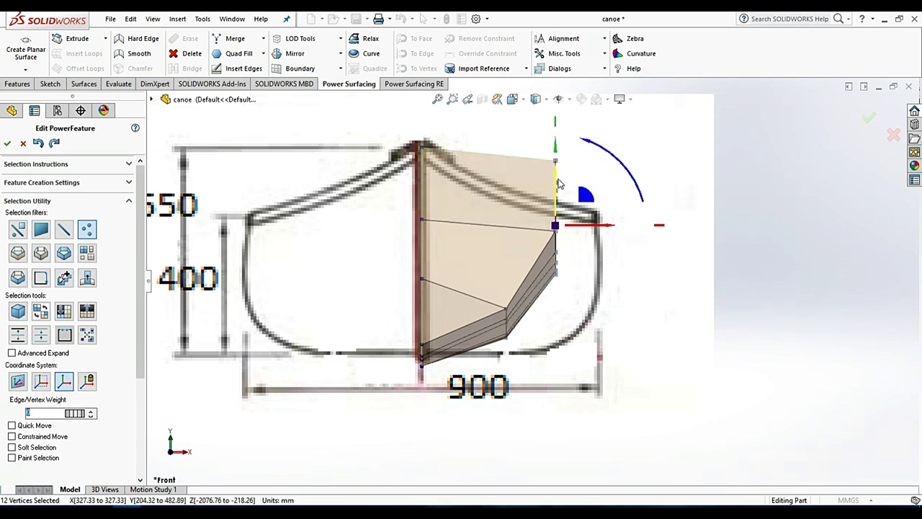
drag(559, 185, 553, 229)
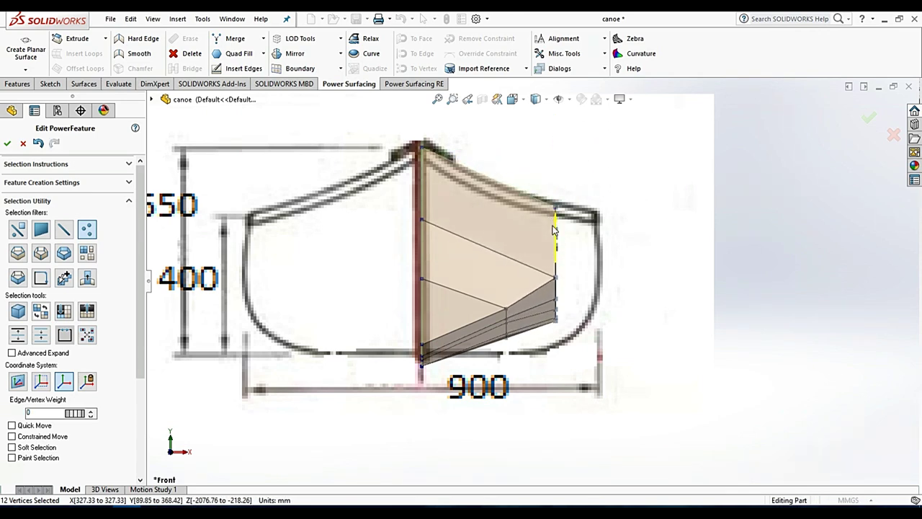
drag(605, 275, 637, 274)
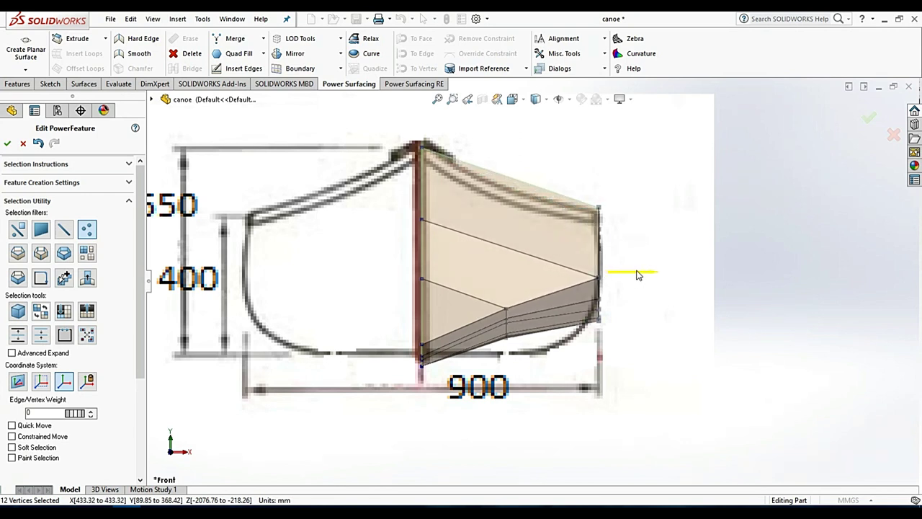
click(584, 280)
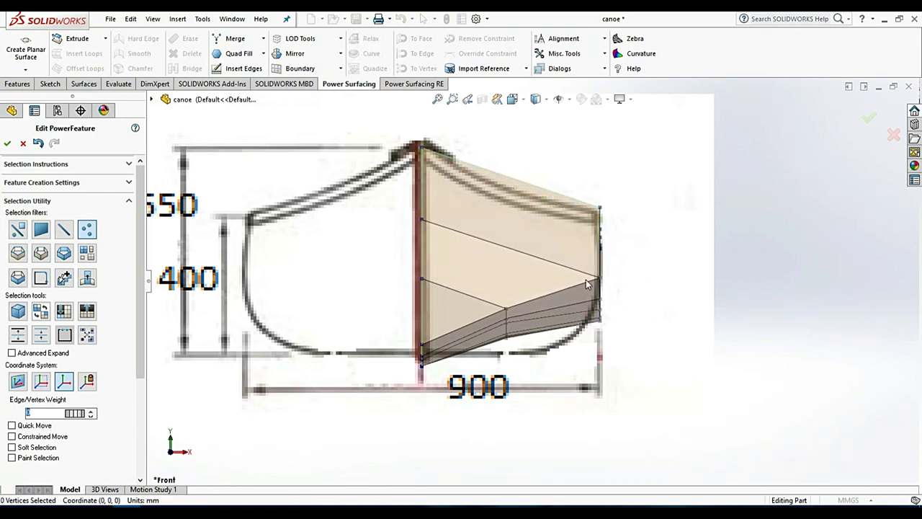
Step: Pull the outer edge vertices slightly in and down, and reshape the mid-hull bottom loop
drag(567, 256, 637, 342)
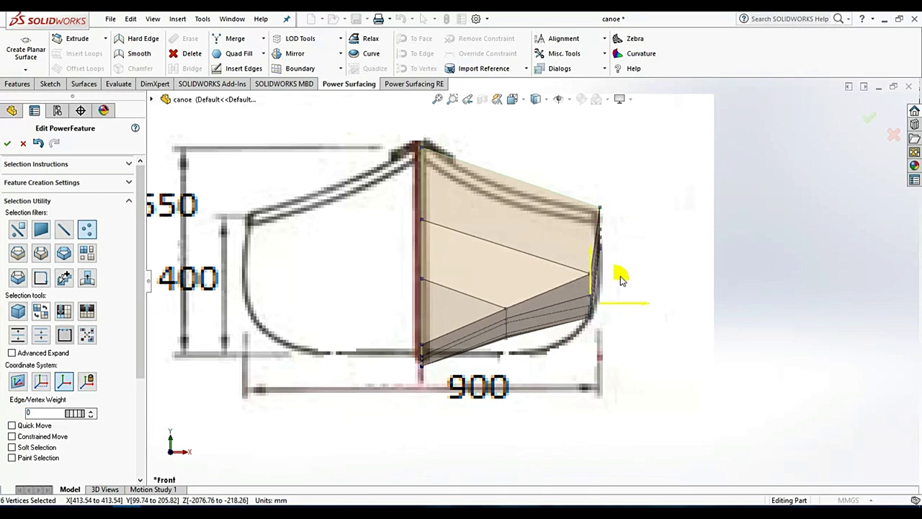
mouse_move(621, 278)
mouse_down()
mouse_move(509, 306)
mouse_move(555, 319)
mouse_up()
double_click(512, 332)
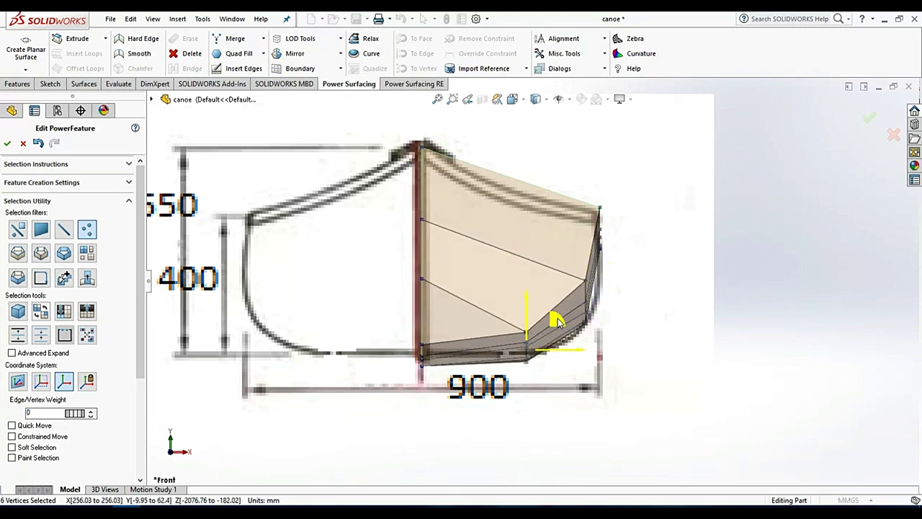
click(776, 281)
scroll(776, 281, down, 3)
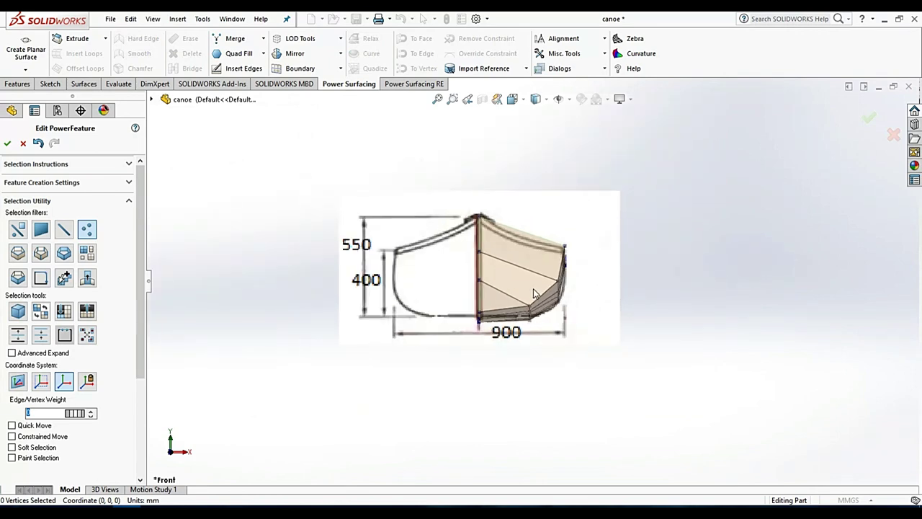
Step: In Top view, move two vertices on the hull's outer edge inward
key(ctrl+5)
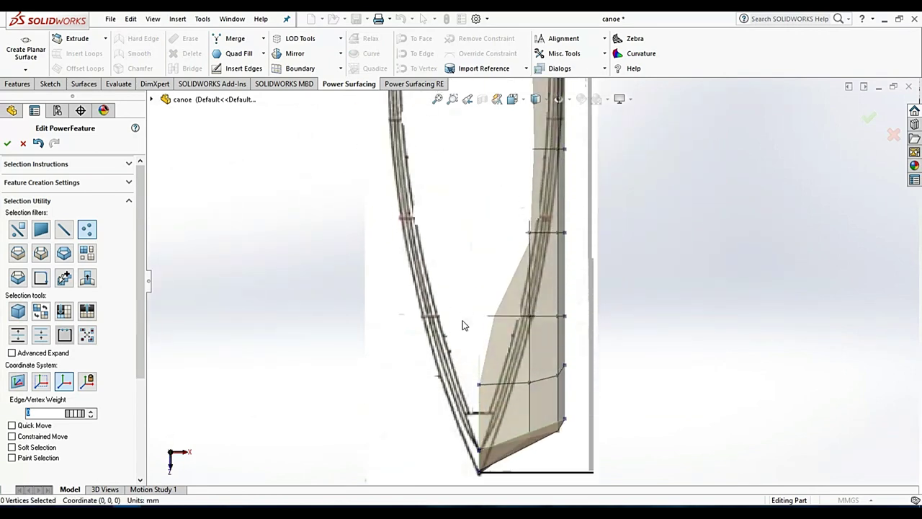
scroll(551, 193, up, 2)
scroll(555, 234, down, 2)
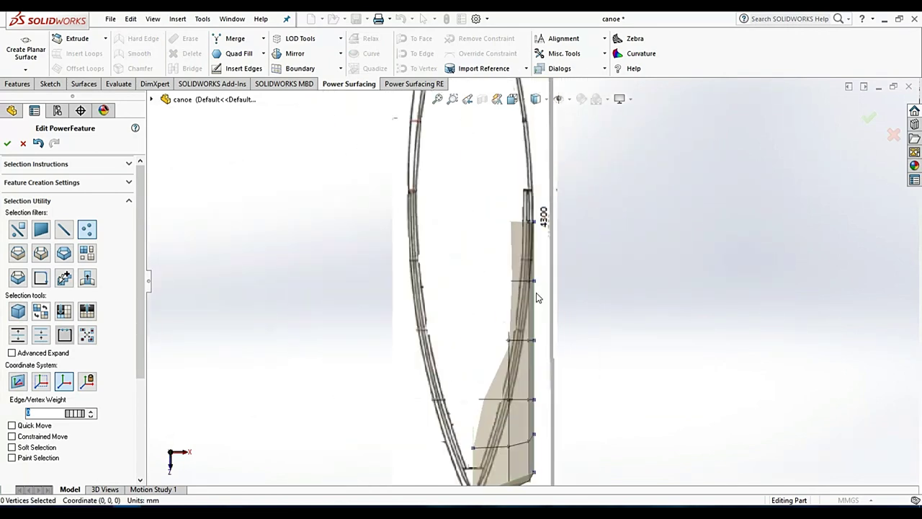
scroll(540, 292, up, 2)
scroll(532, 281, up, 2)
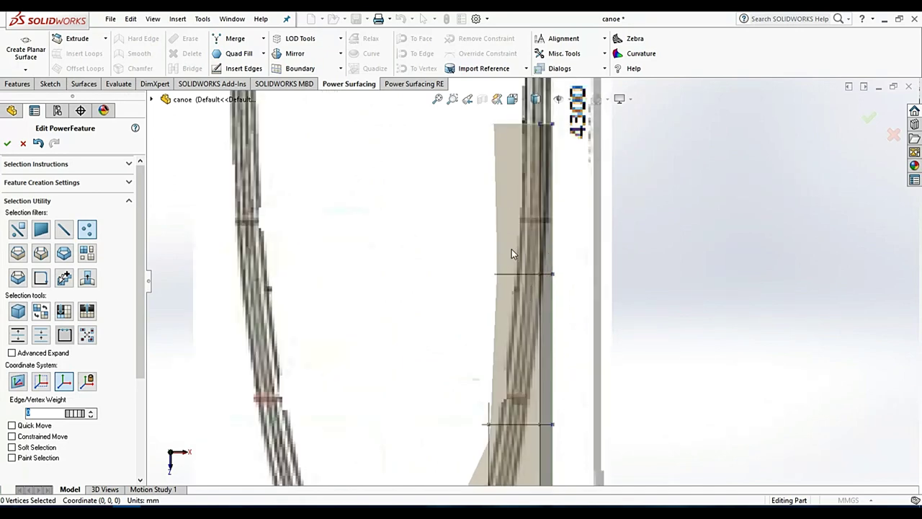
drag(582, 301, 532, 256)
drag(592, 279, 586, 278)
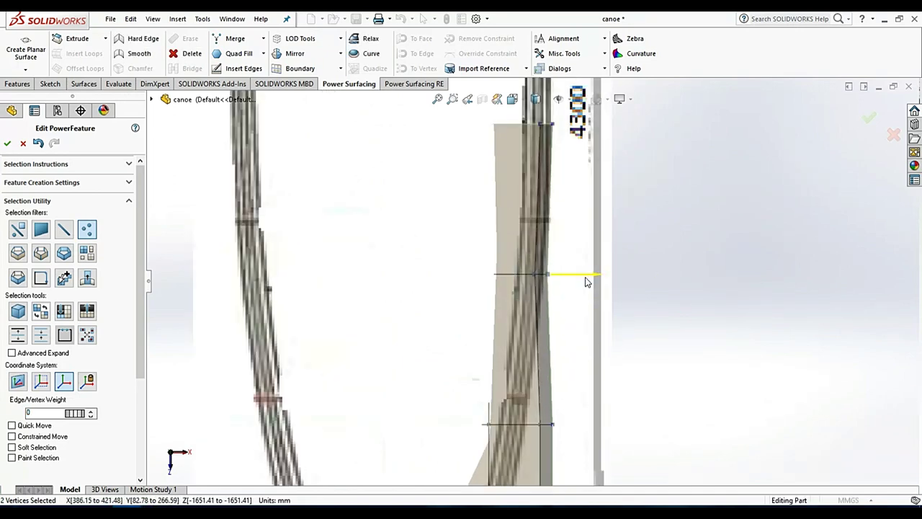
Step: Pull the lower pair of outer vertices inward to narrow the hull
scroll(771, 267, down, 2)
scroll(505, 400, up, 2)
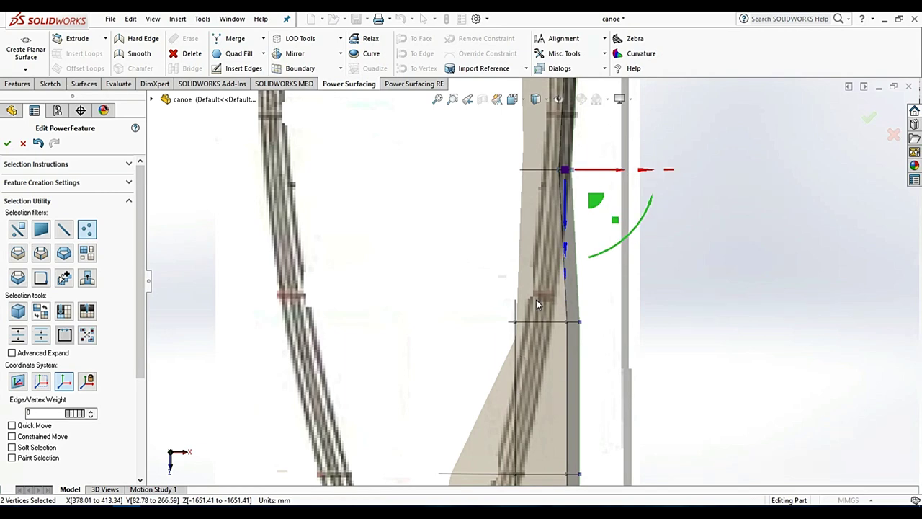
drag(539, 301, 622, 362)
key(ctrl+z)
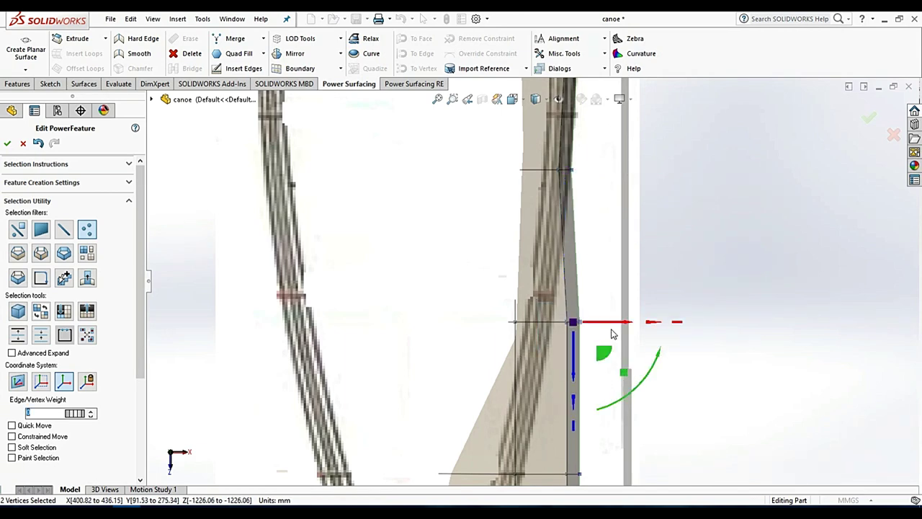
drag(613, 329, 587, 329)
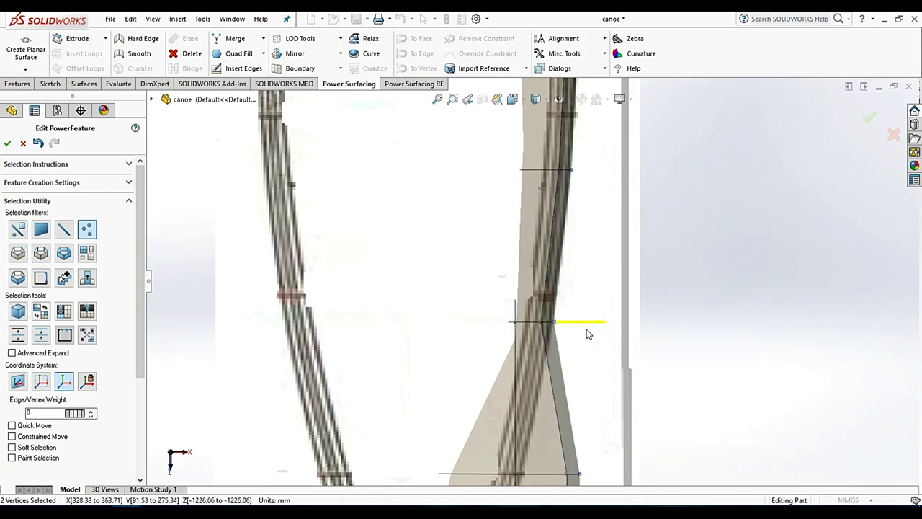
scroll(711, 404, up, 3)
scroll(505, 341, down, 3)
key(Escape)
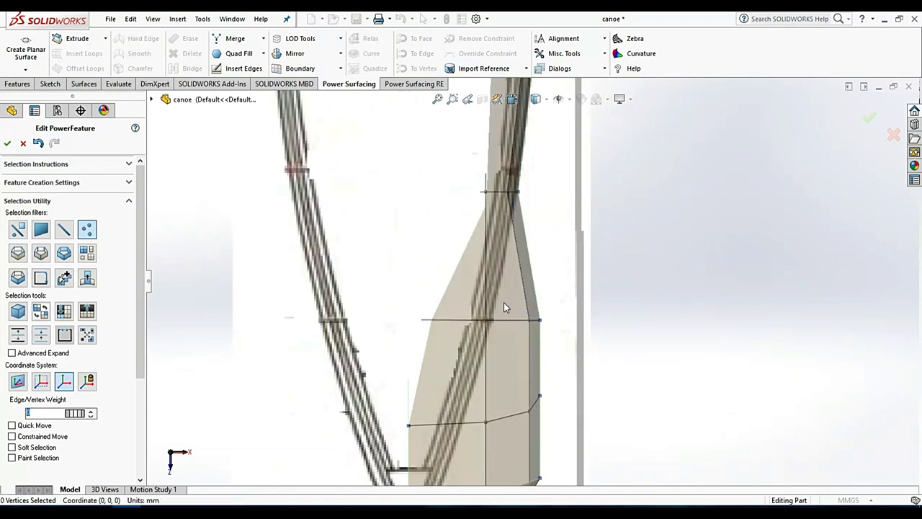
Step: Move individual hull-side vertices inward toward the centreline along X
drag(563, 351, 504, 303)
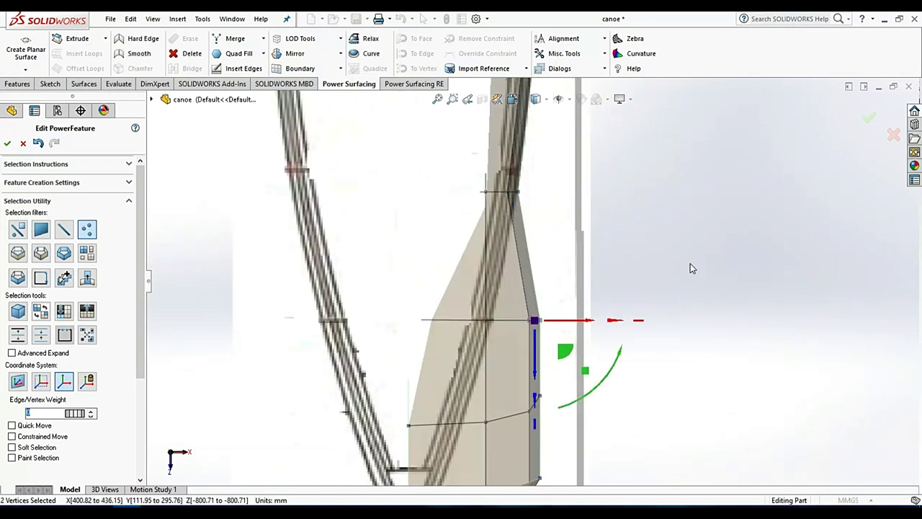
key(Escape)
click(516, 192)
drag(526, 191, 496, 327)
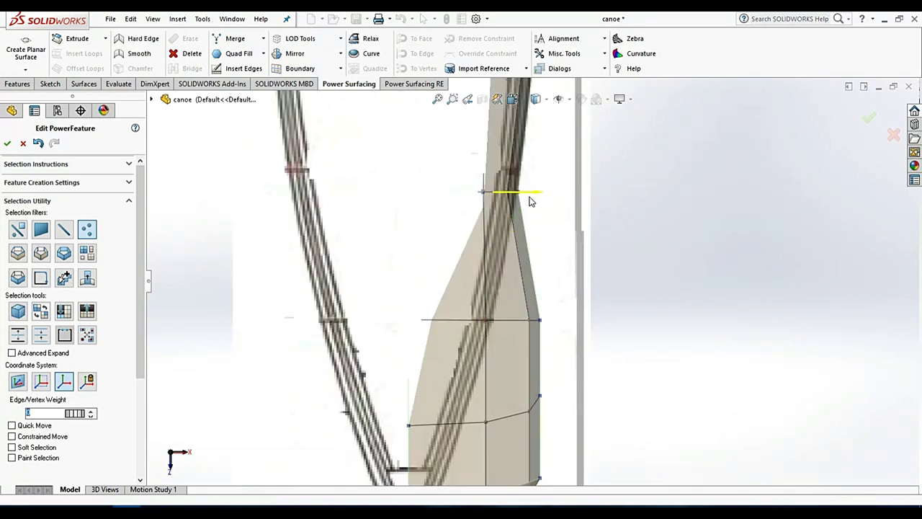
click(487, 321)
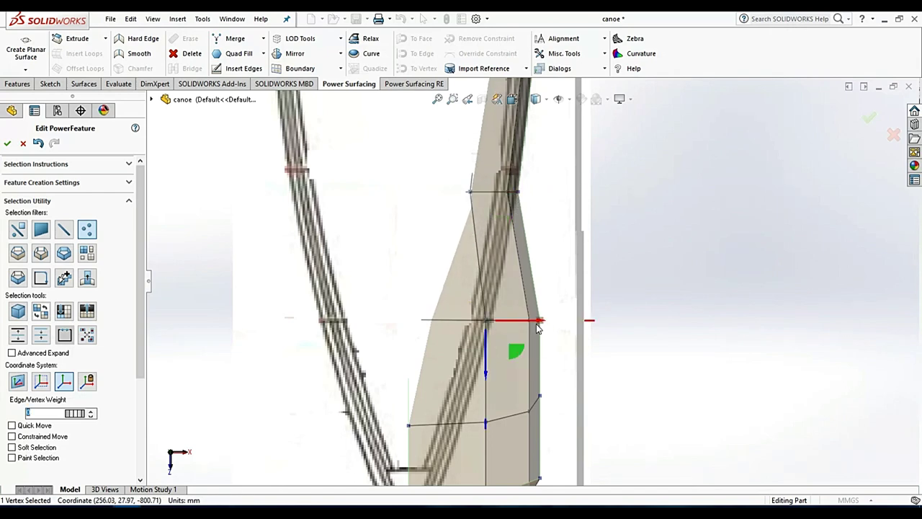
mouse_move(526, 329)
mouse_down()
mouse_move(500, 325)
mouse_move(554, 339)
mouse_move(519, 328)
mouse_up()
middle_drag(718, 261, 477, 364)
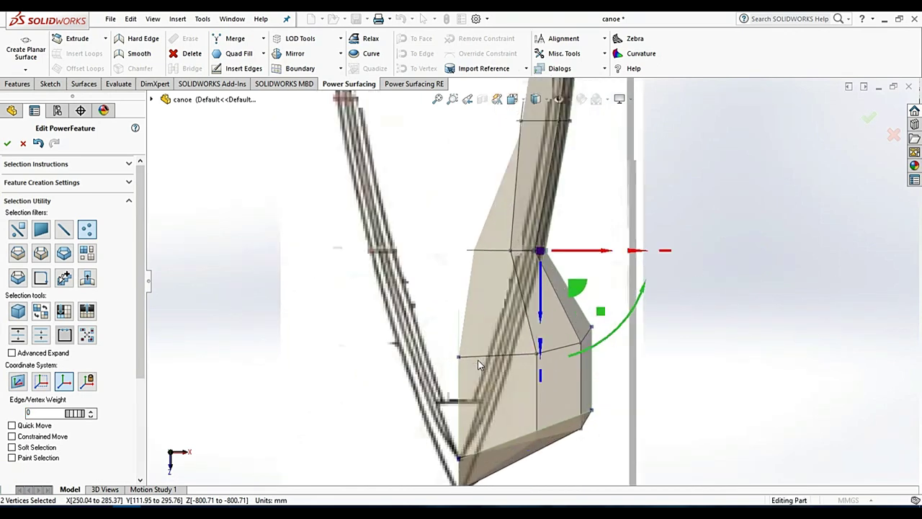
click(773, 370)
Step: Move the three end vertices and three lower-edge vertices inward to follow the plan outline
drag(500, 311, 626, 366)
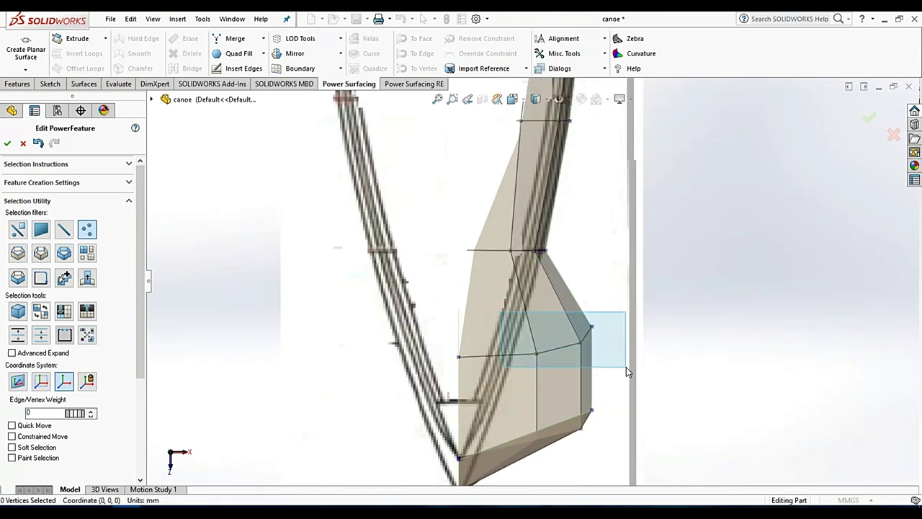
drag(593, 340, 540, 353)
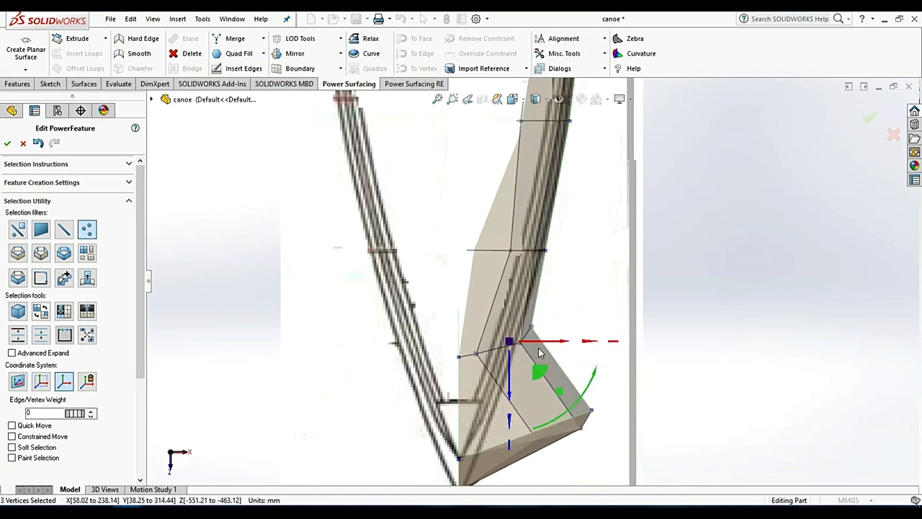
click(476, 355)
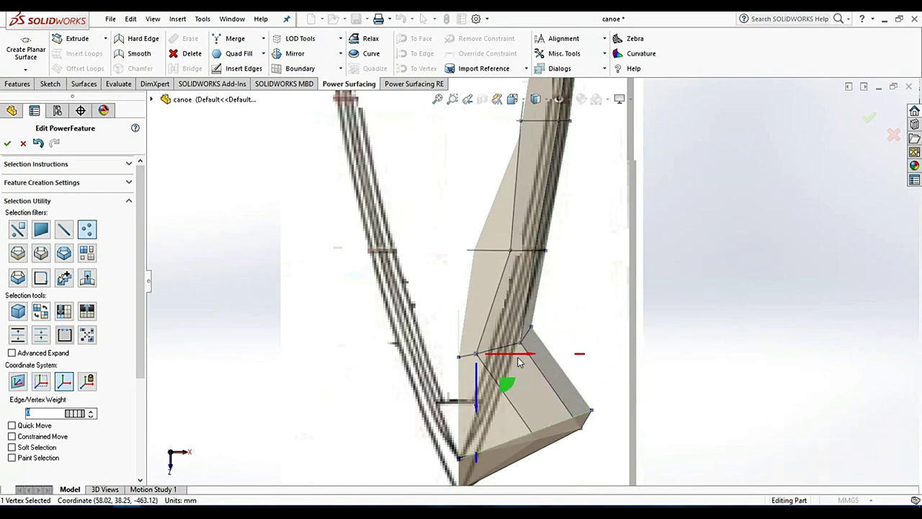
click(753, 265)
scroll(502, 358, down, 3)
mouse_move(558, 356)
mouse_down()
mouse_move(678, 440)
mouse_move(624, 418)
mouse_move(567, 416)
mouse_up()
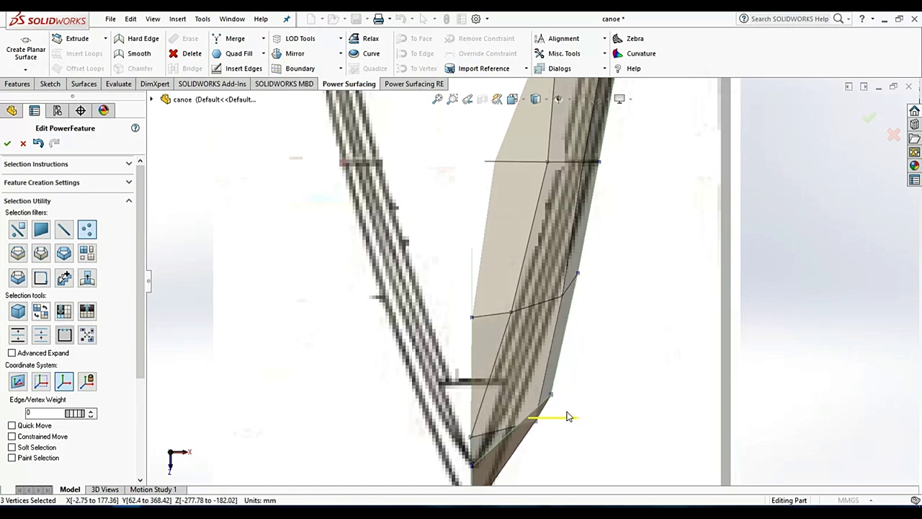
click(456, 452)
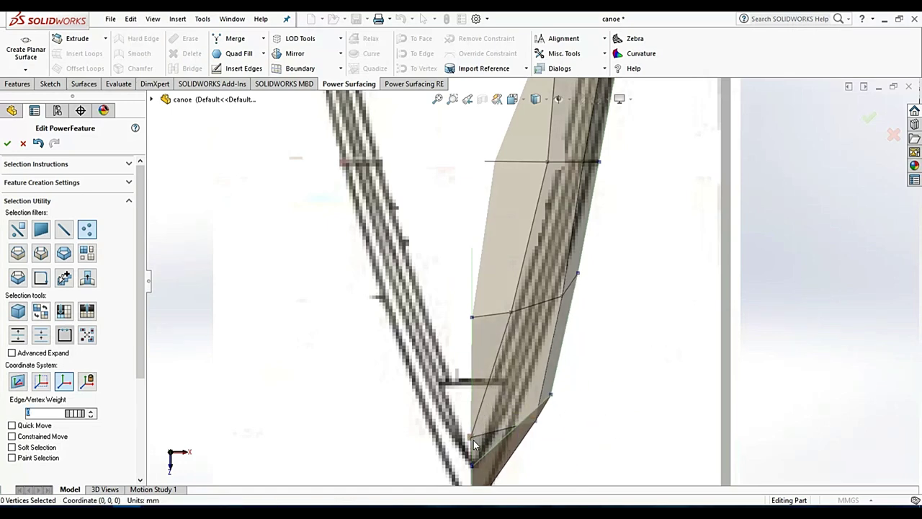
Step: Move the lower corner vertex outward and nudge a middle side vertex slightly out
click(473, 438)
drag(497, 437, 536, 437)
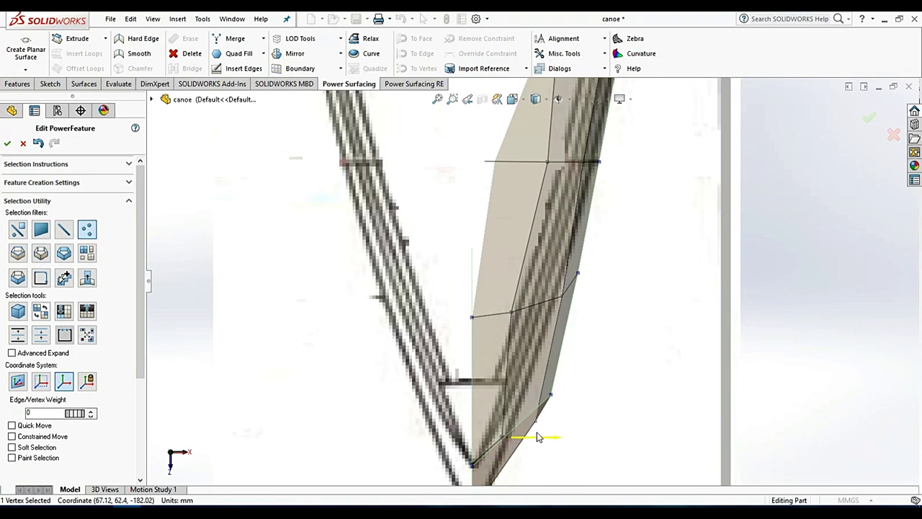
click(511, 311)
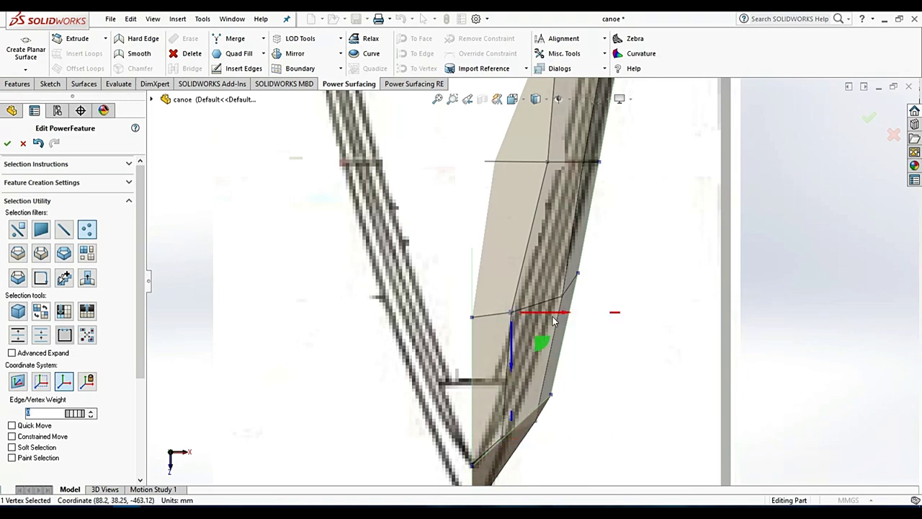
drag(551, 315, 560, 318)
click(653, 292)
scroll(772, 262, up, 5)
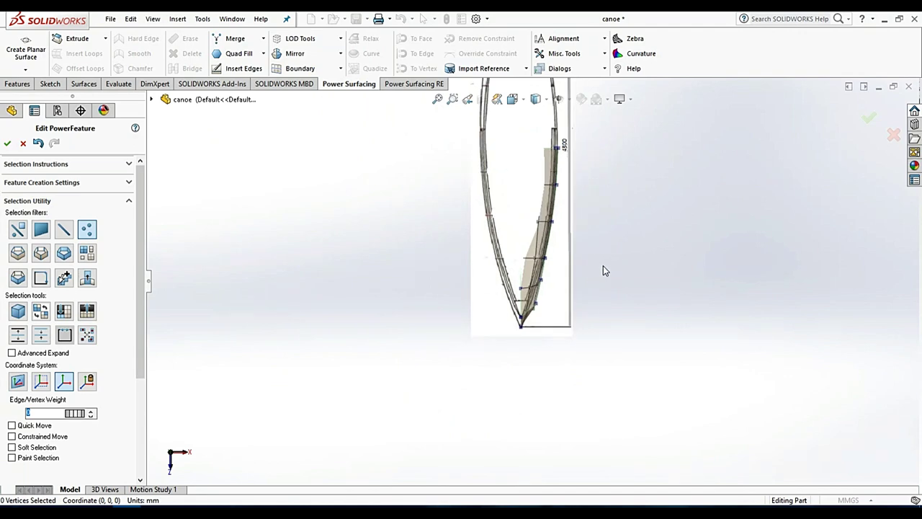
key(ctrl+1)
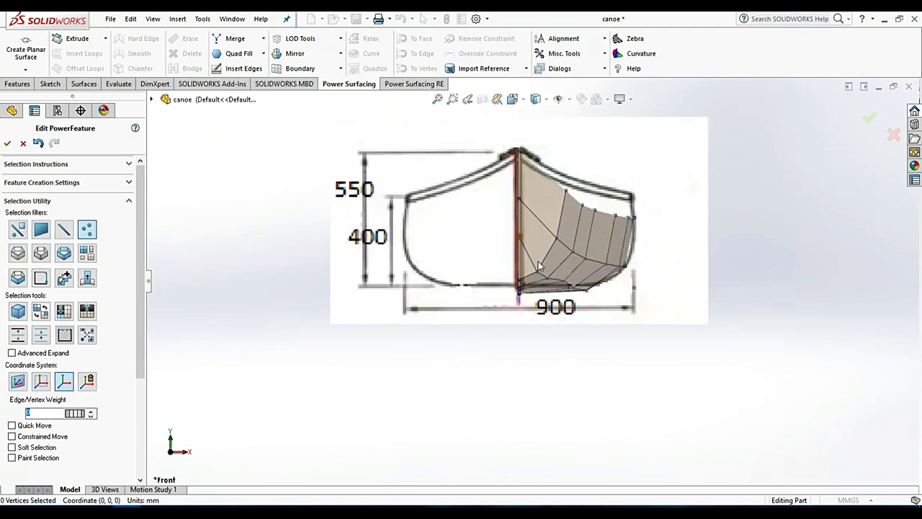
Step: Shift two vertices inward and raise a vertex near the hull bottom up and in
scroll(538, 266, down, 3)
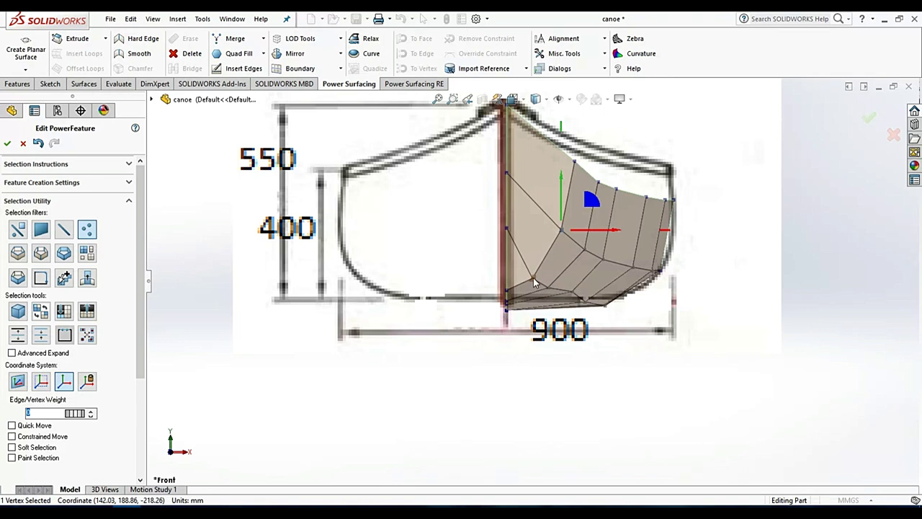
ctrl+click(532, 279)
drag(582, 256, 572, 256)
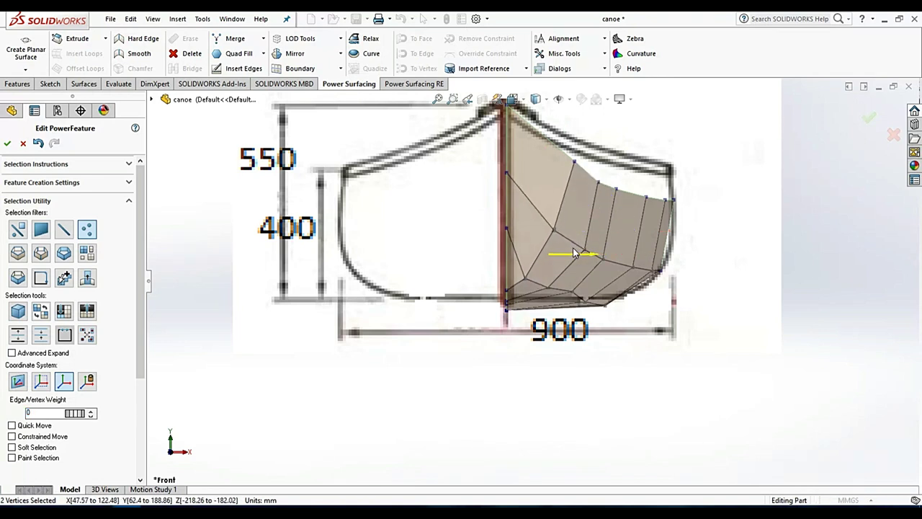
click(798, 223)
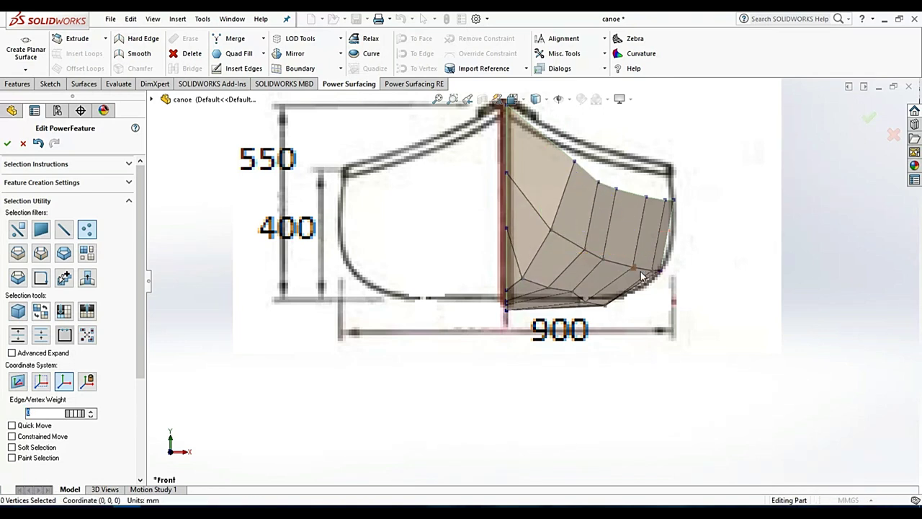
scroll(575, 324, down, 2)
scroll(574, 324, down, 3)
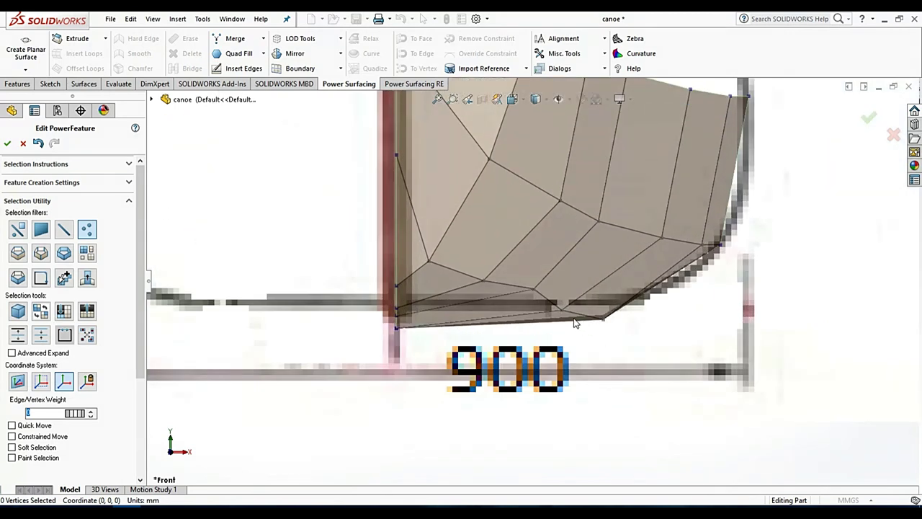
click(534, 292)
mouse_move(534, 279)
mouse_down()
mouse_move(483, 252)
mouse_move(484, 266)
mouse_up()
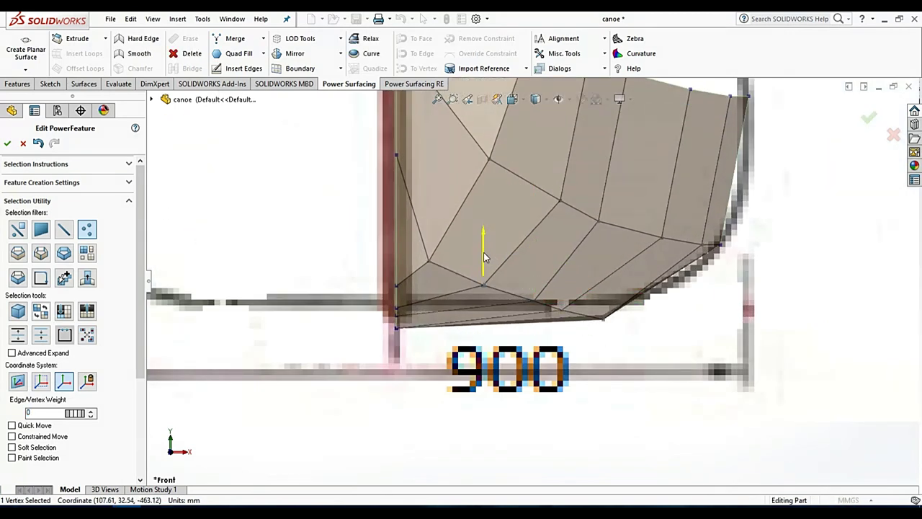
Step: Move a side vertex and the gunwale vertex outward to match the front profile
click(602, 221)
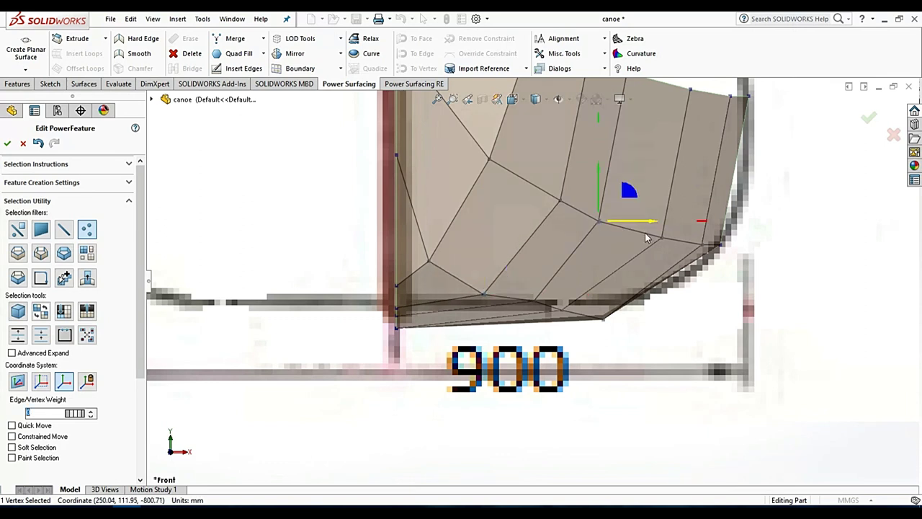
scroll(605, 252, up, 3)
drag(605, 250, 618, 249)
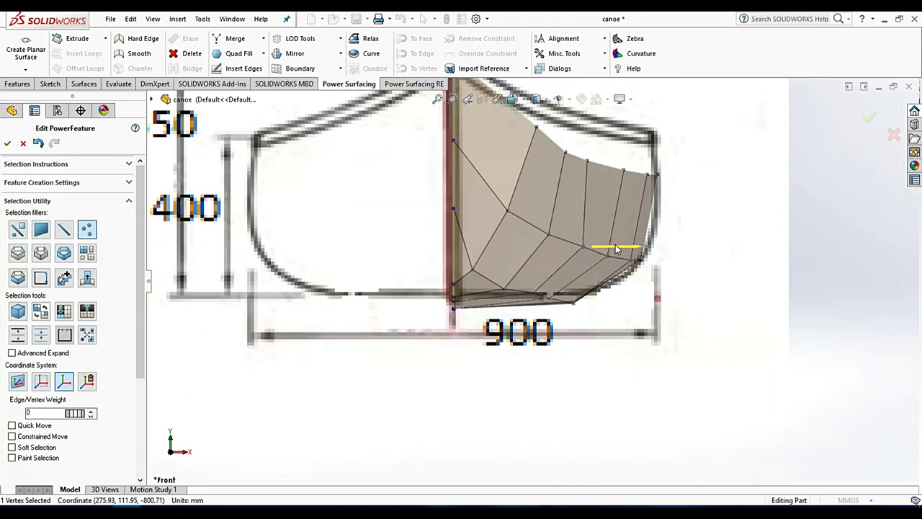
click(589, 166)
drag(620, 165, 629, 165)
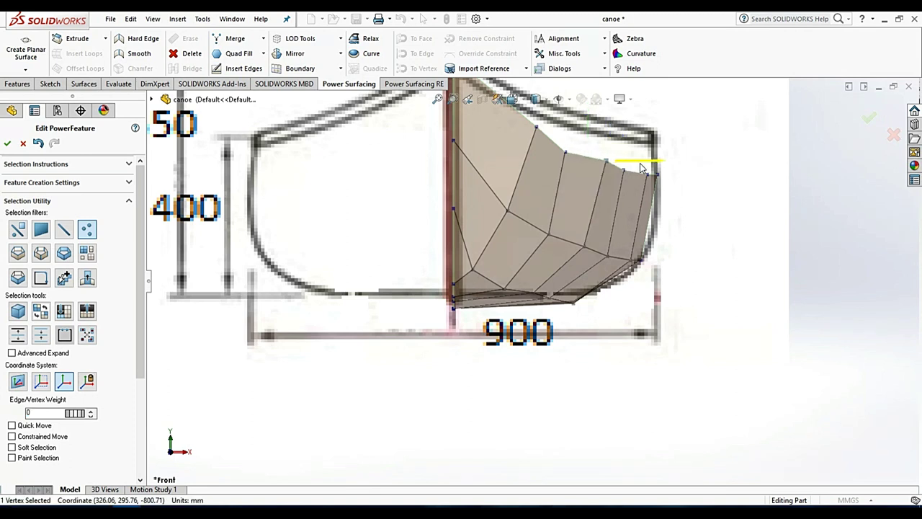
click(567, 155)
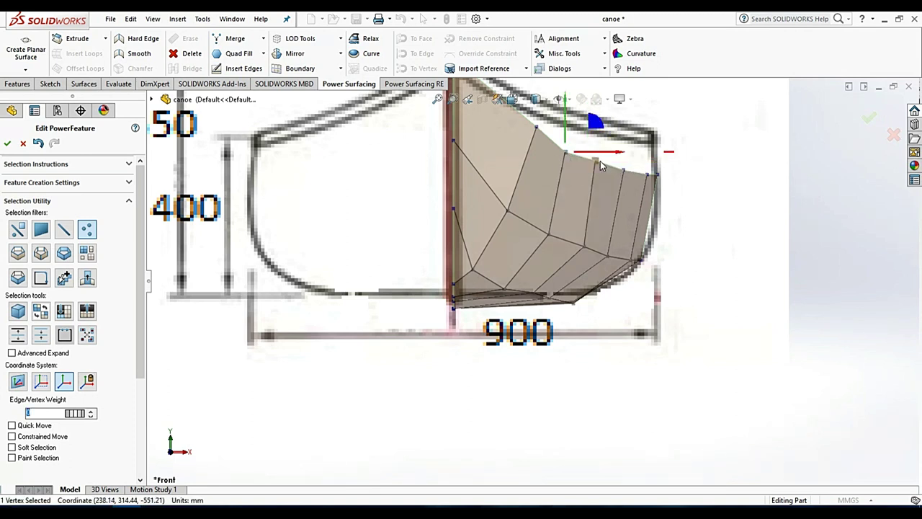
click(549, 235)
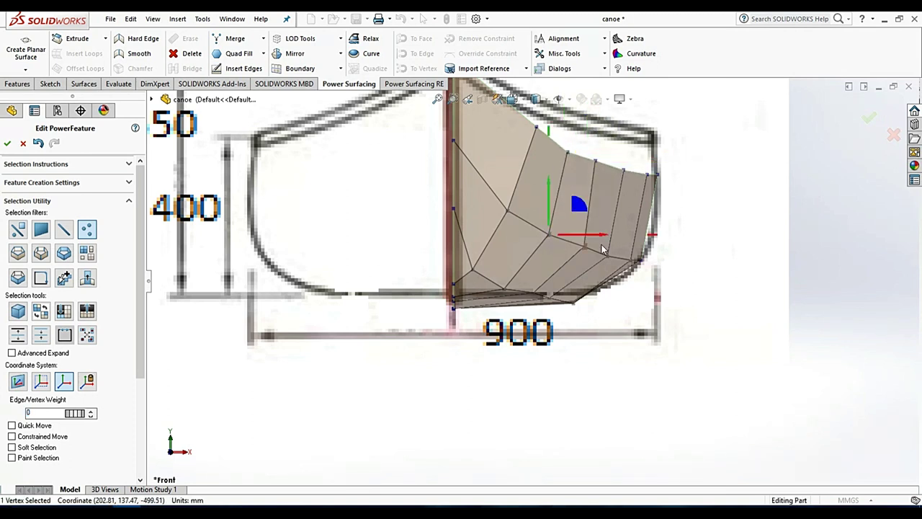
Step: In Side view, raise the five top-row hull vertices up to the gunwale line
click(753, 223)
key(f)
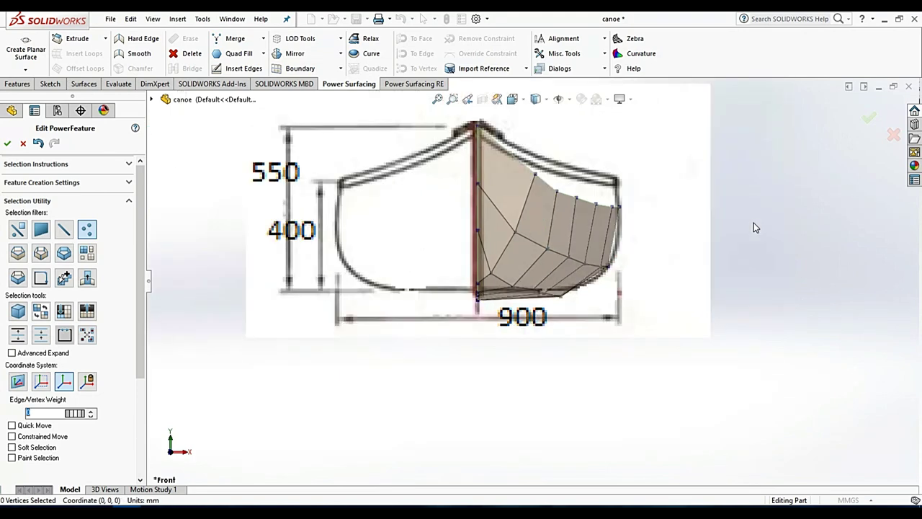
key(ctrl+4)
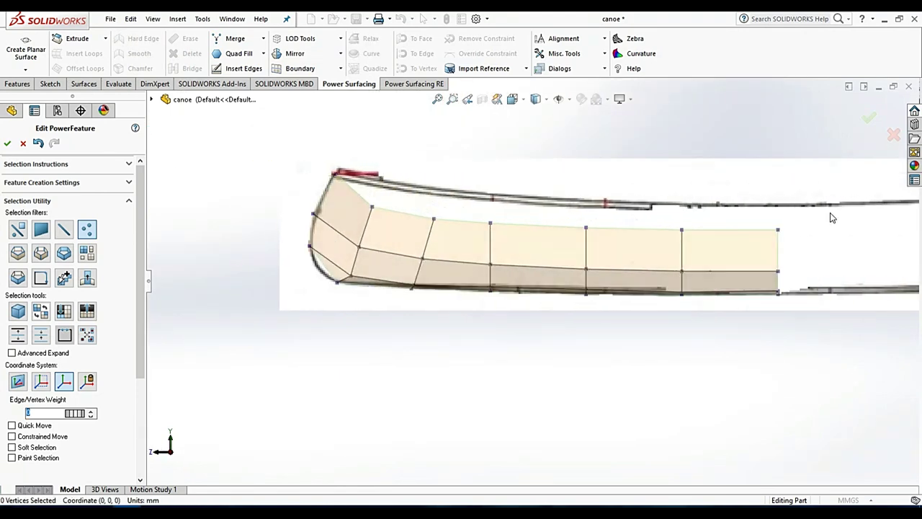
scroll(560, 242, up, 2)
scroll(576, 260, down, 3)
scroll(585, 271, down, 1)
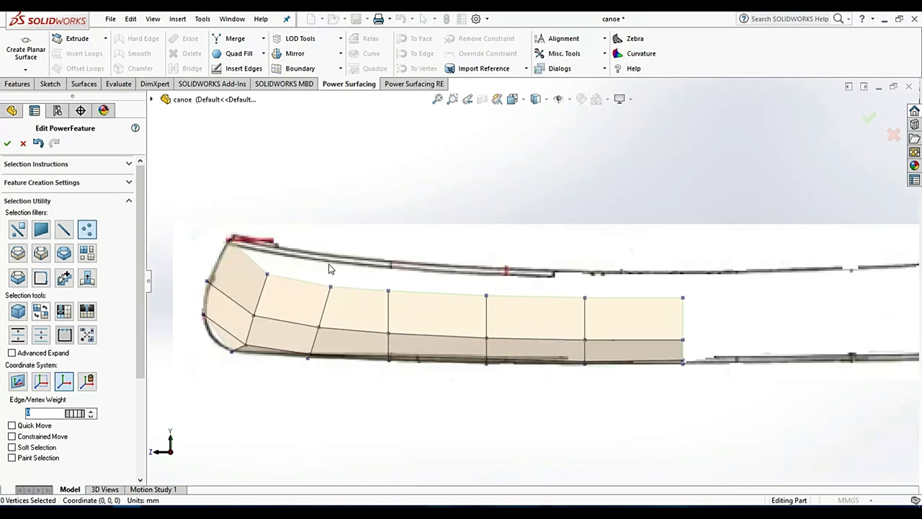
drag(324, 266, 724, 326)
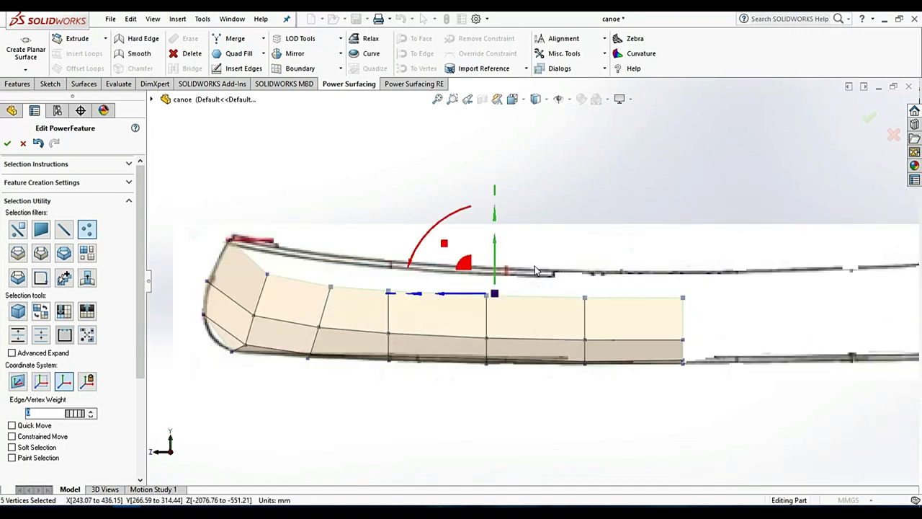
drag(497, 259, 497, 236)
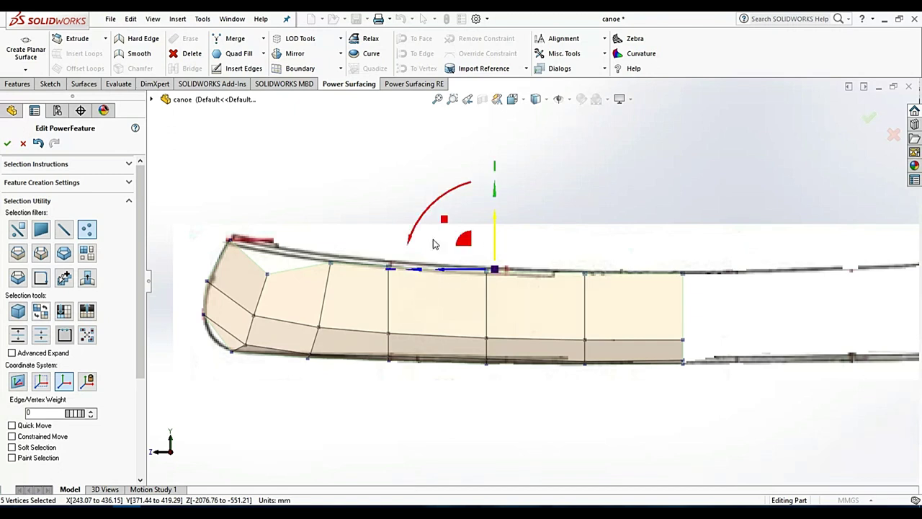
click(267, 250)
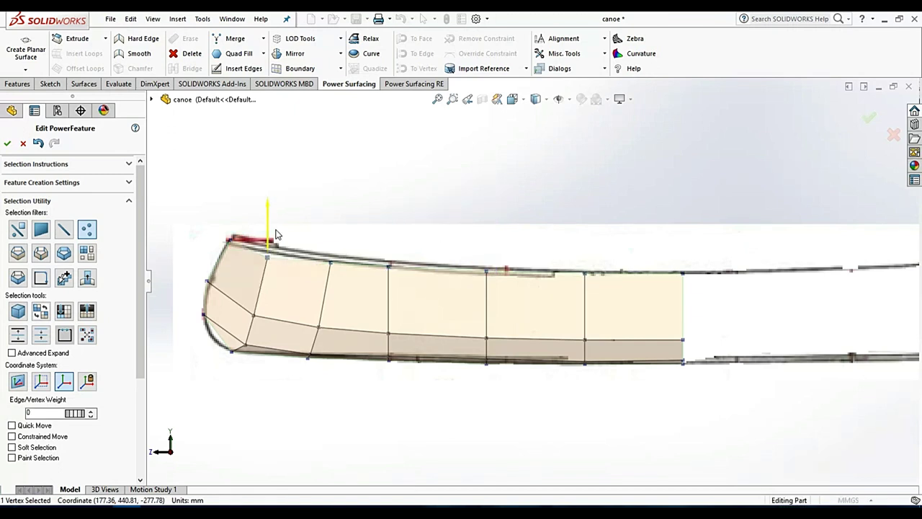
click(506, 202)
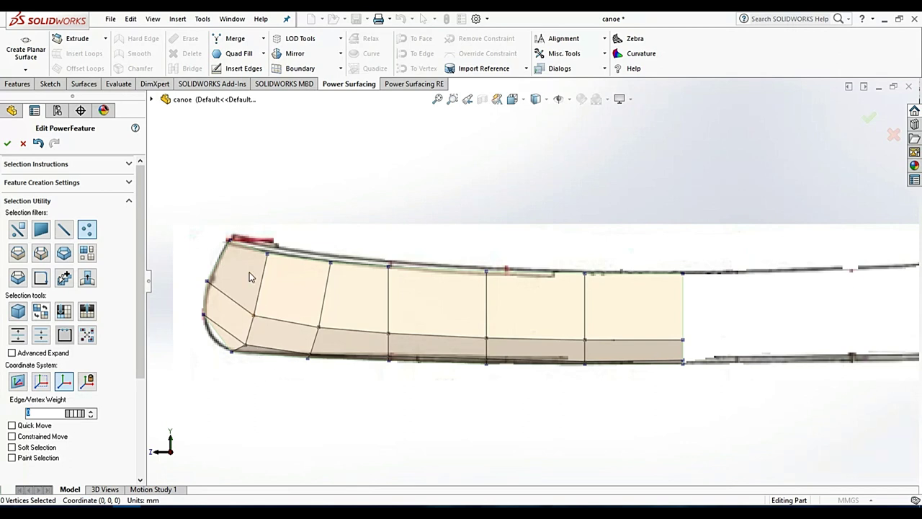
Step: Select the edge ring across the hull side and insert a new edge loop through it
click(40, 252)
double_click(264, 286)
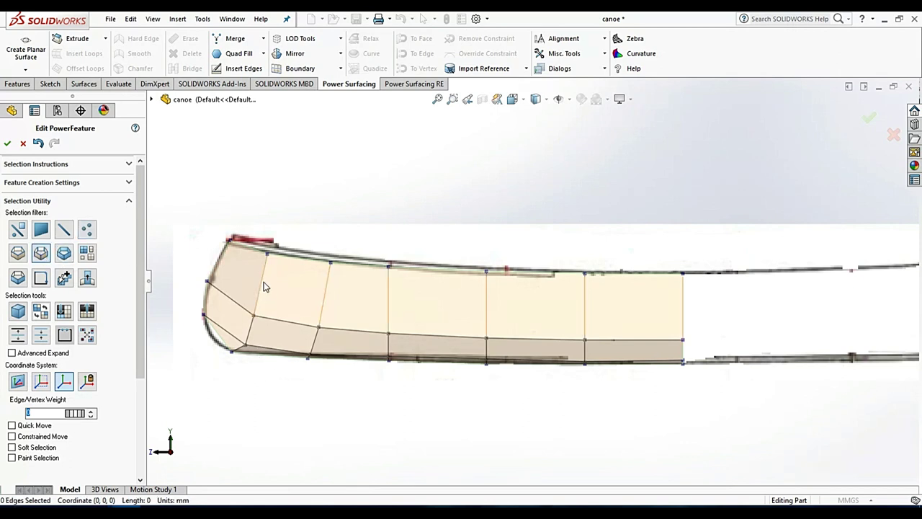
key(s)
click(300, 319)
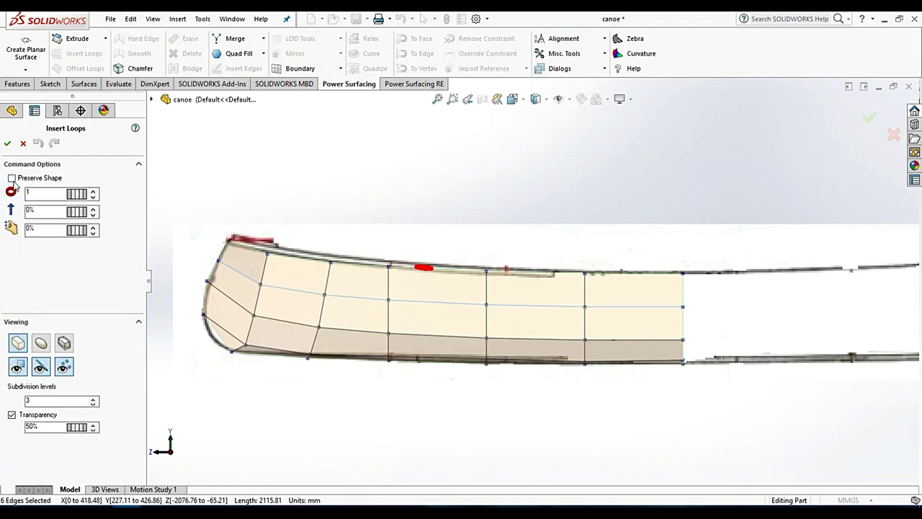
Step: Accept the inserted horizontal edge loop along the hull side
click(10, 147)
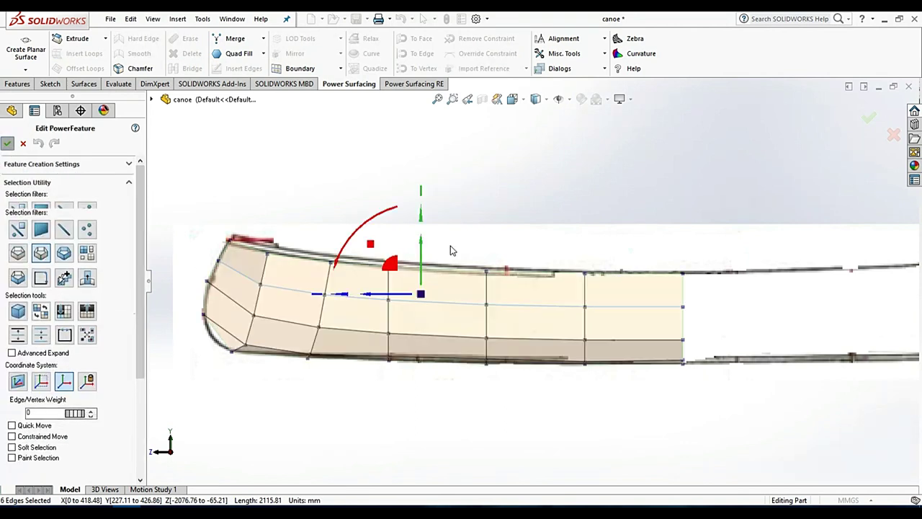
click(552, 189)
scroll(555, 311, down, 3)
scroll(411, 302, up, 3)
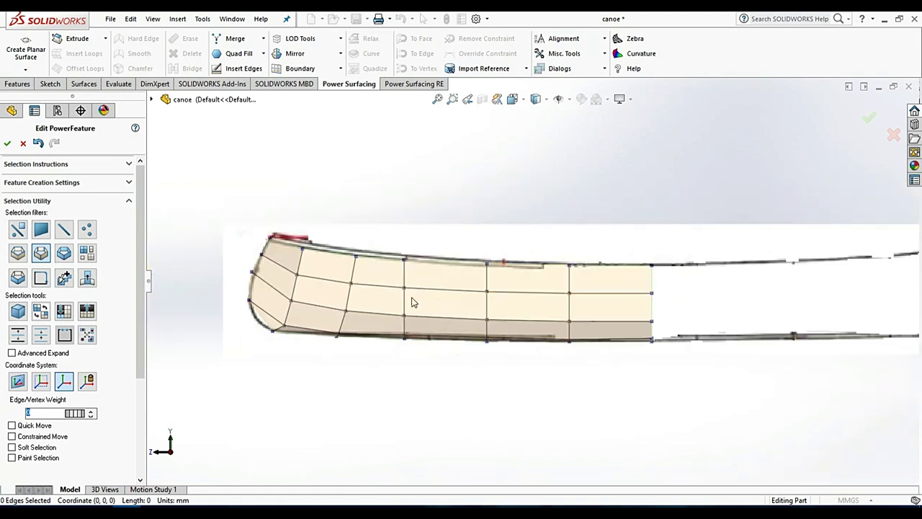
scroll(373, 278, up, 2)
scroll(373, 278, down, 3)
scroll(373, 277, down, 2)
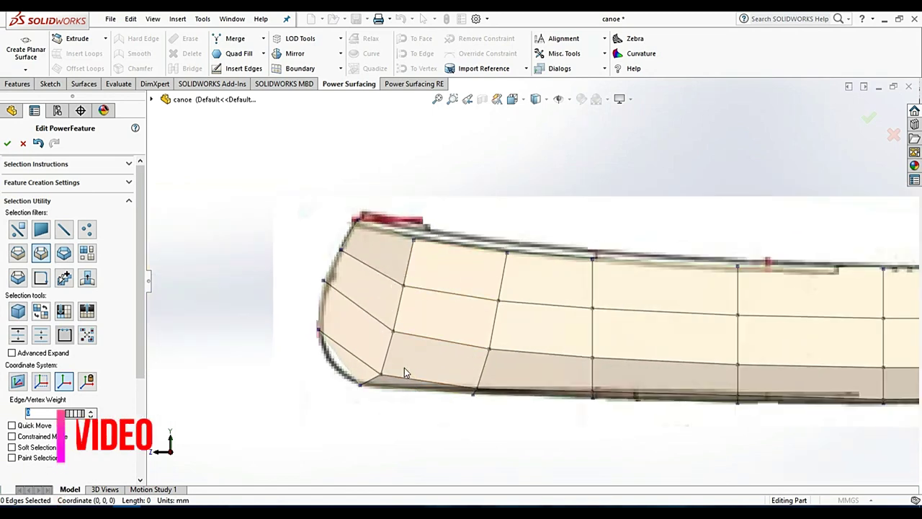
Step: Move three nose vertices up and forward, then nudge the upper bow vertex aft
click(86, 229)
scroll(386, 290, down, 1)
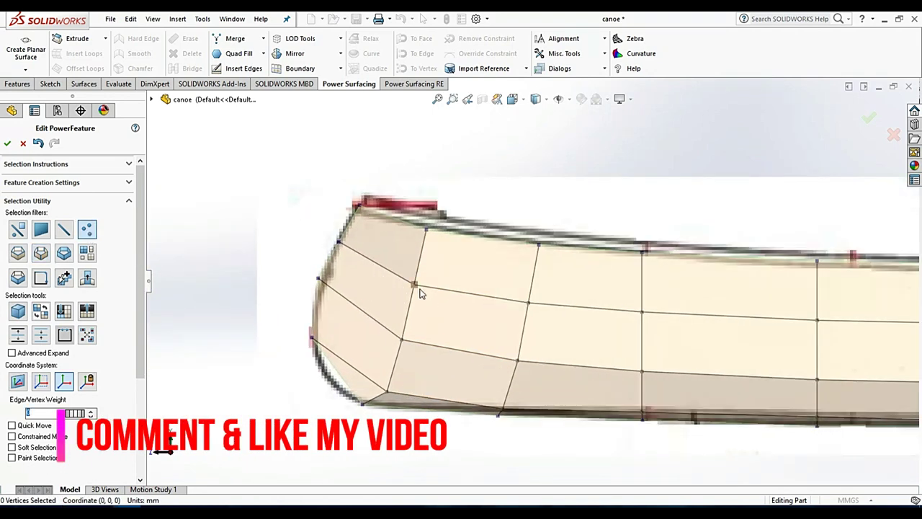
click(414, 283)
ctrl+click(401, 339)
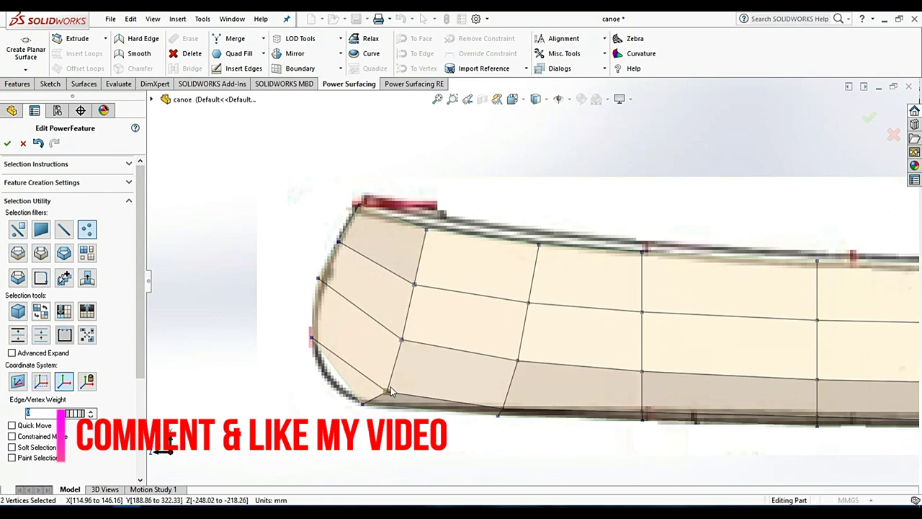
ctrl+click(387, 392)
drag(369, 308, 353, 298)
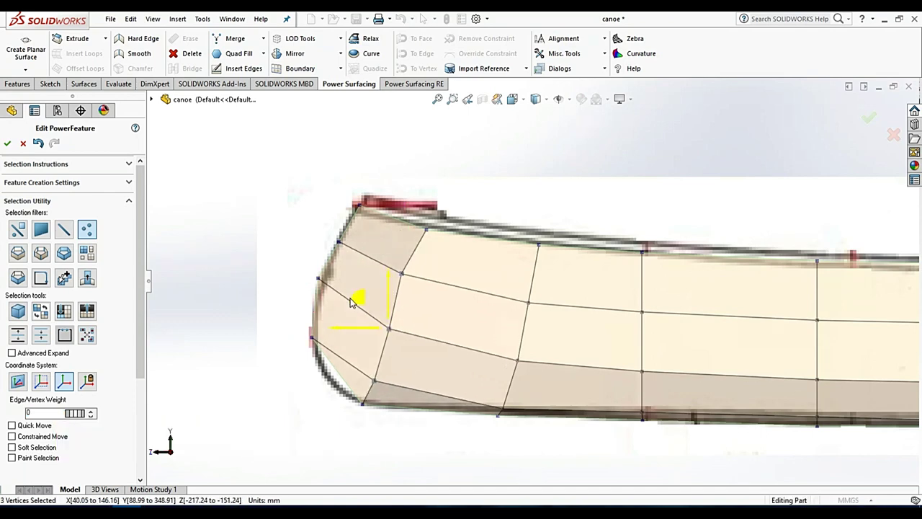
click(411, 279)
click(401, 275)
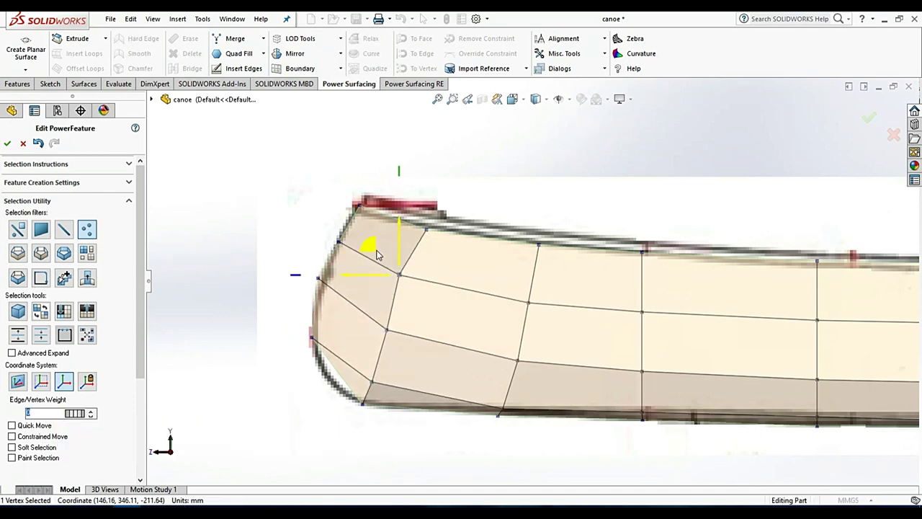
drag(402, 276, 510, 302)
Step: Display the hull as a smoothed surface
scroll(510, 303, up, 2)
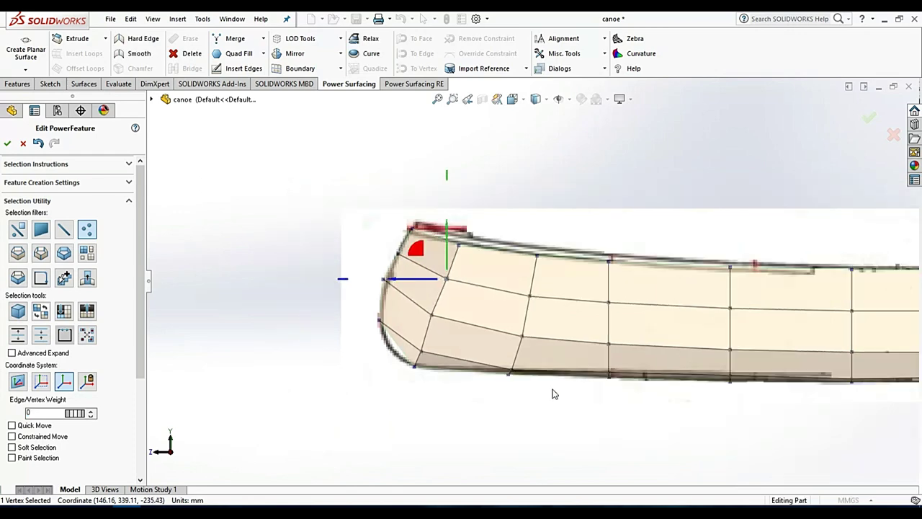
scroll(547, 353, down, 2)
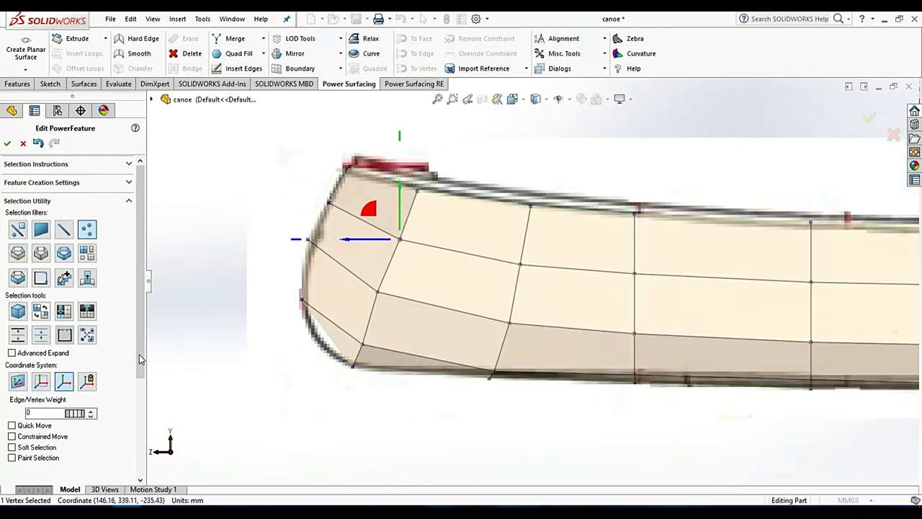
scroll(141, 359, down, 2)
scroll(141, 359, down, 2)
click(41, 408)
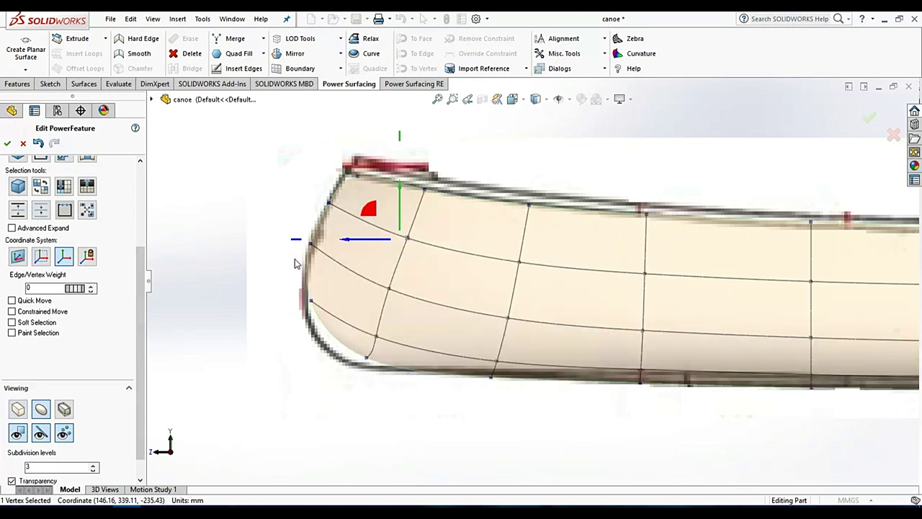
Step: Move the lower bow corner vertices and lower the stem vertex to round the nose
drag(293, 261, 380, 401)
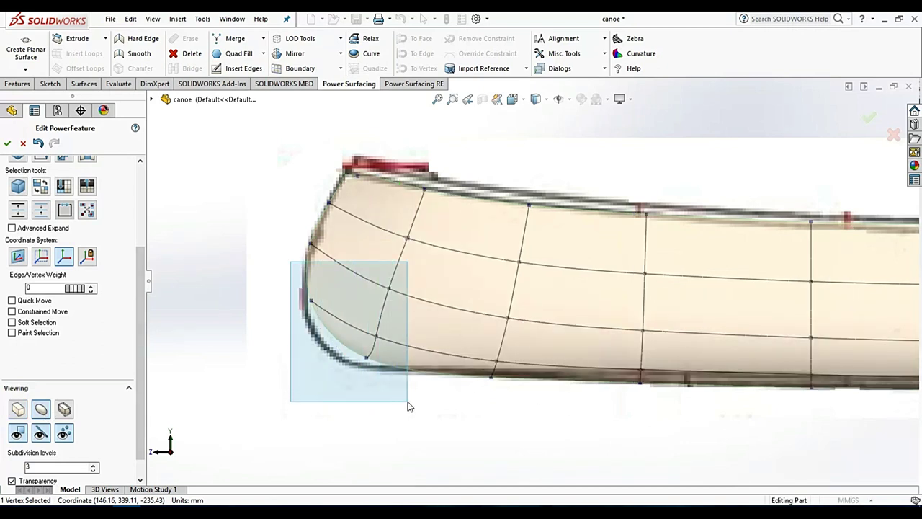
drag(310, 311, 299, 320)
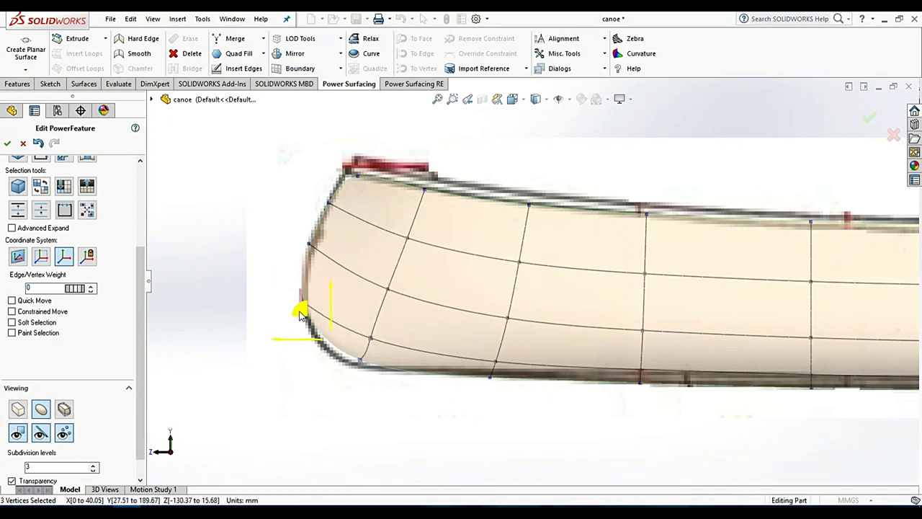
click(309, 250)
mouse_move(280, 232)
mouse_down()
mouse_move(320, 287)
mouse_move(291, 299)
mouse_up()
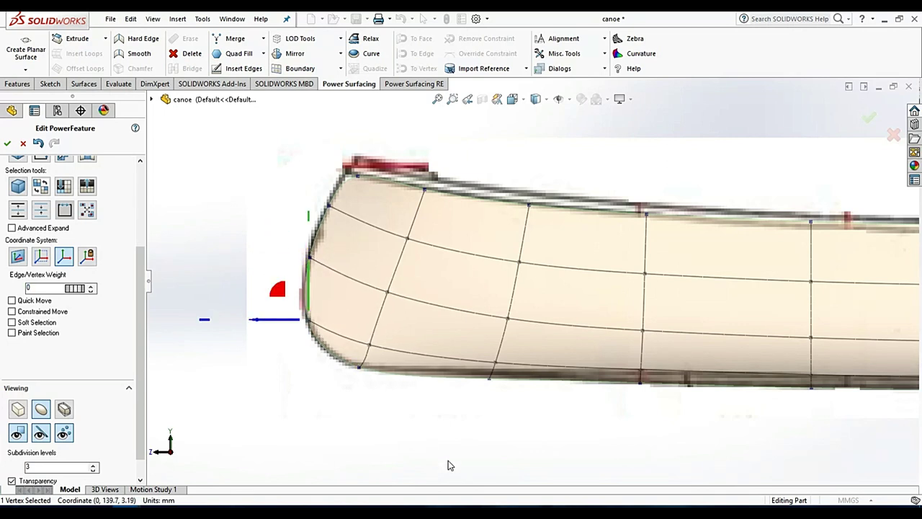
click(539, 396)
scroll(660, 358, up, 3)
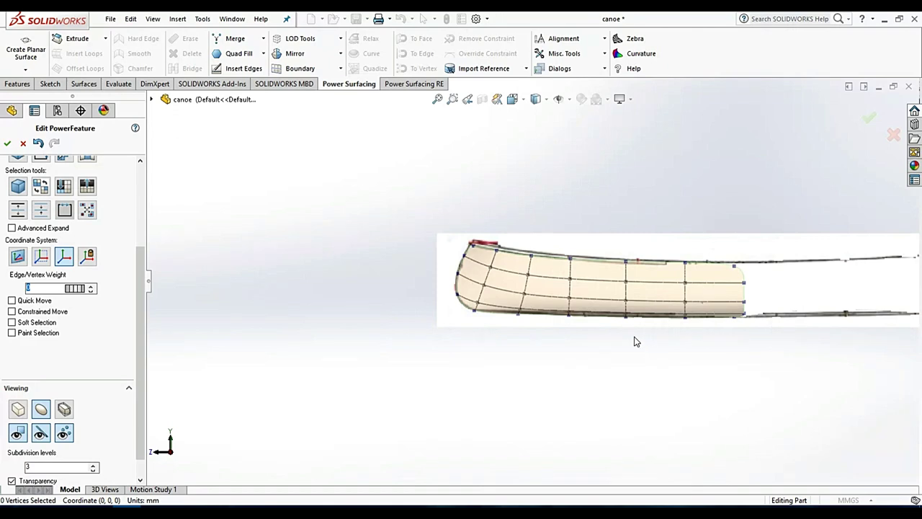
Step: Compare the hull with the plan-view reference from the Top view, zoomed toward the bow
scroll(634, 342, down, 2)
scroll(637, 324, down, 1)
scroll(641, 303, down, 2)
scroll(646, 287, up, 2)
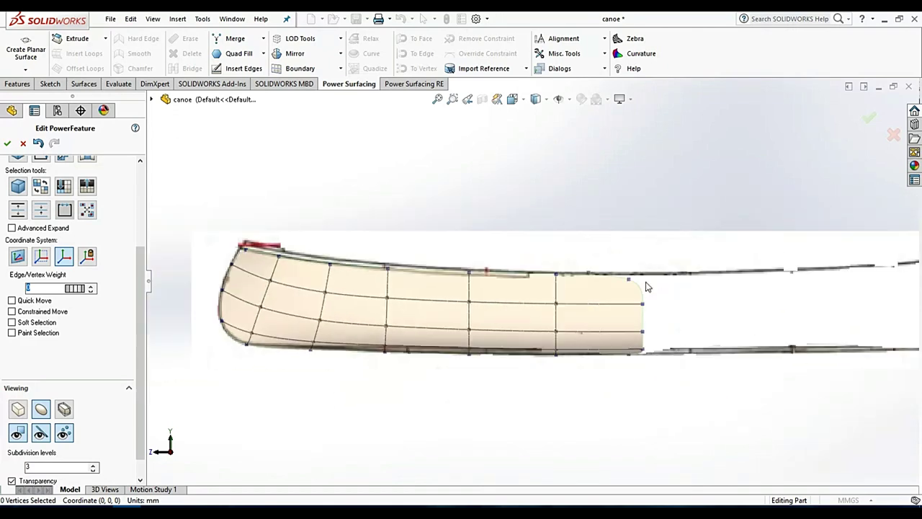
scroll(561, 299, up, 1)
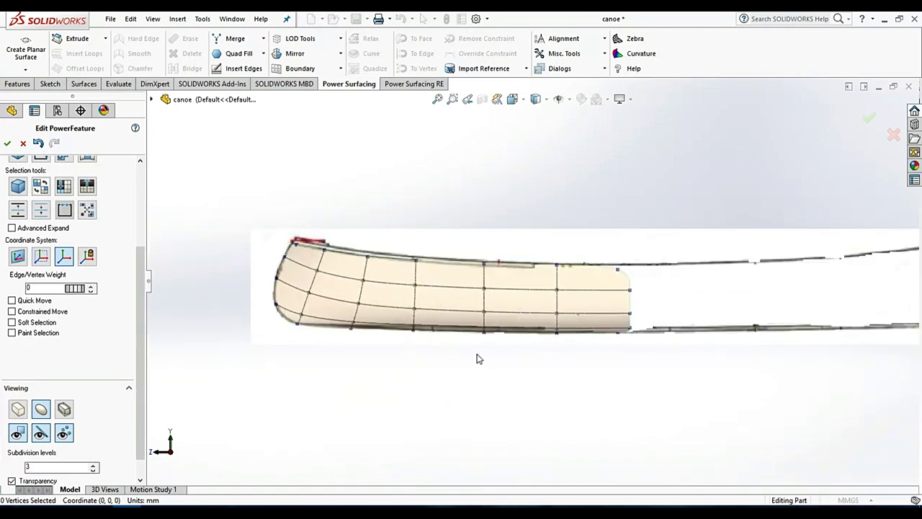
key(shift+Down)
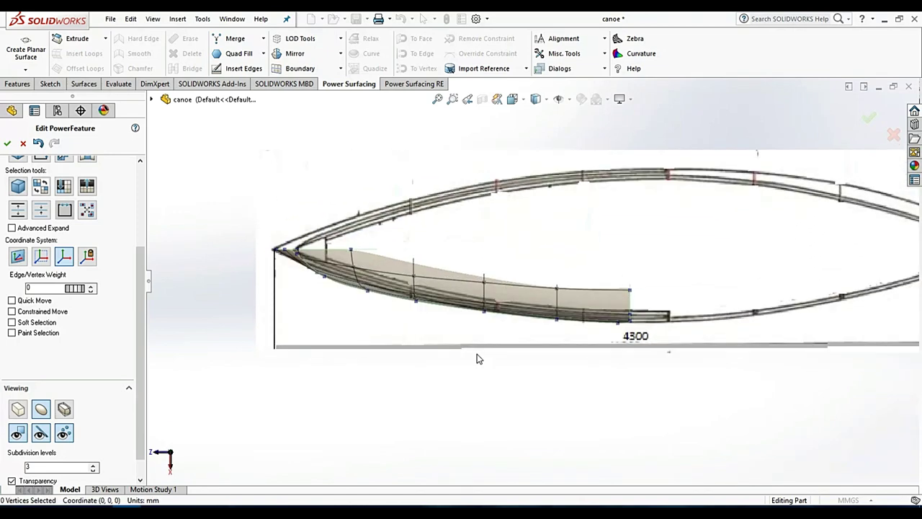
scroll(545, 329, down, 1)
scroll(528, 298, down, 2)
scroll(489, 260, up, 1)
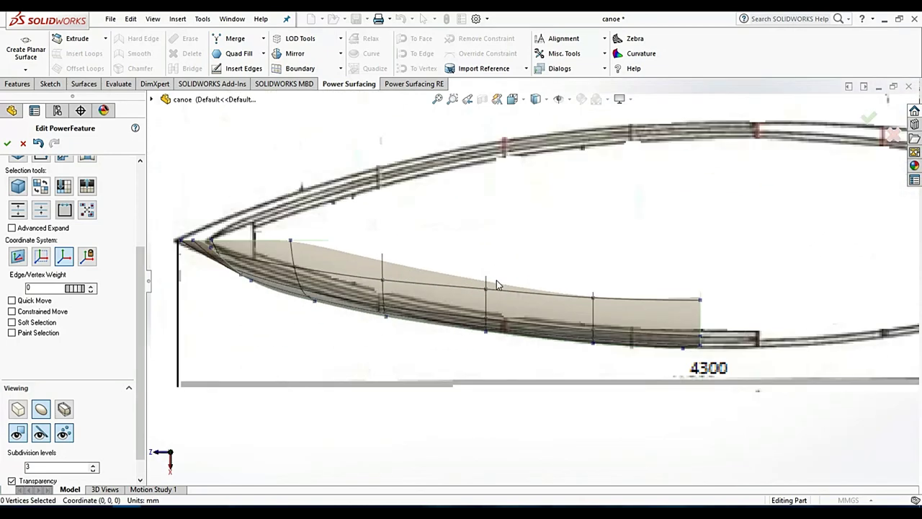
scroll(387, 265, up, 1)
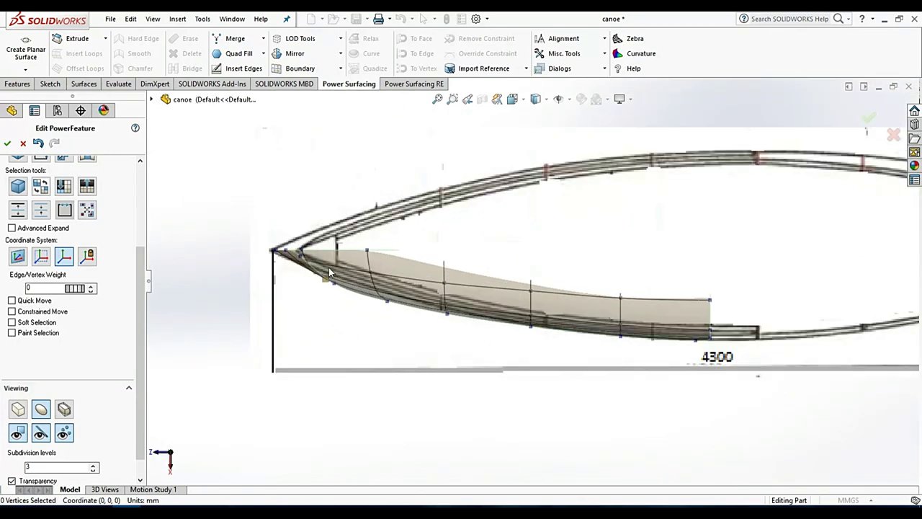
scroll(387, 253, down, 2)
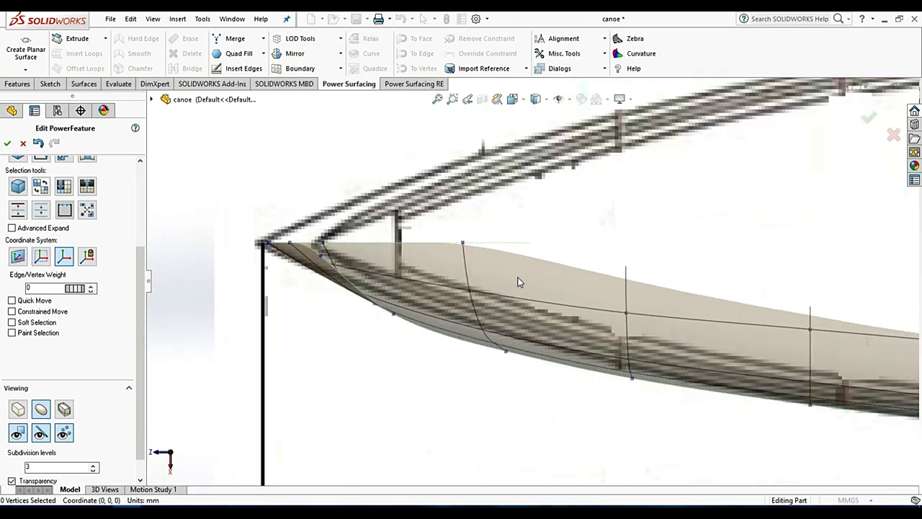
Step: Fit the whole canoe in view and switch to the Front view with the section dimensions
key(f)
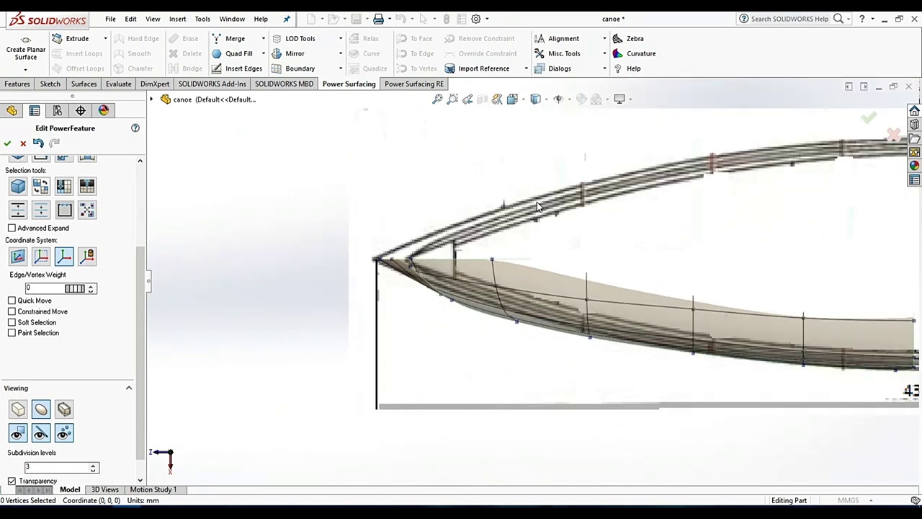
key(ctrl+7)
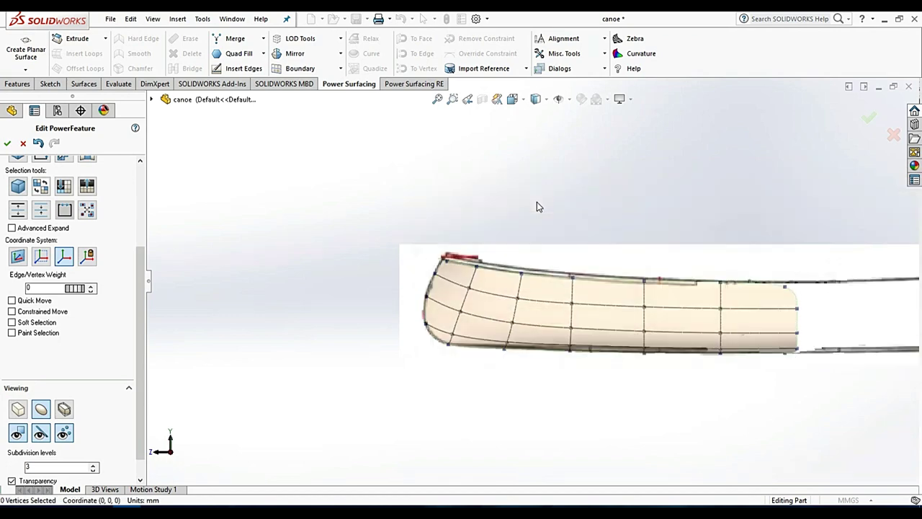
key(ctrl+1)
Step: Select six bow-end cage vertices and drag them outward to the reference outline
scroll(633, 297, down, 4)
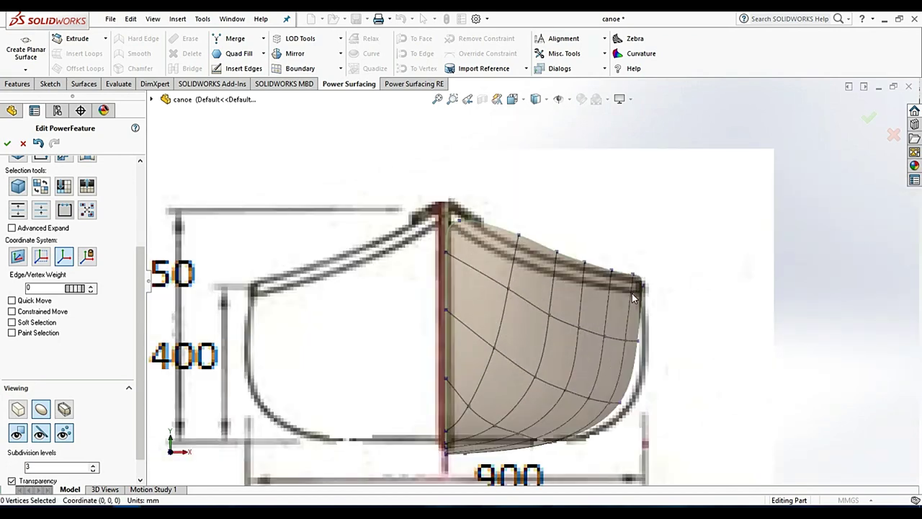
click(642, 342)
ctrl+click(631, 342)
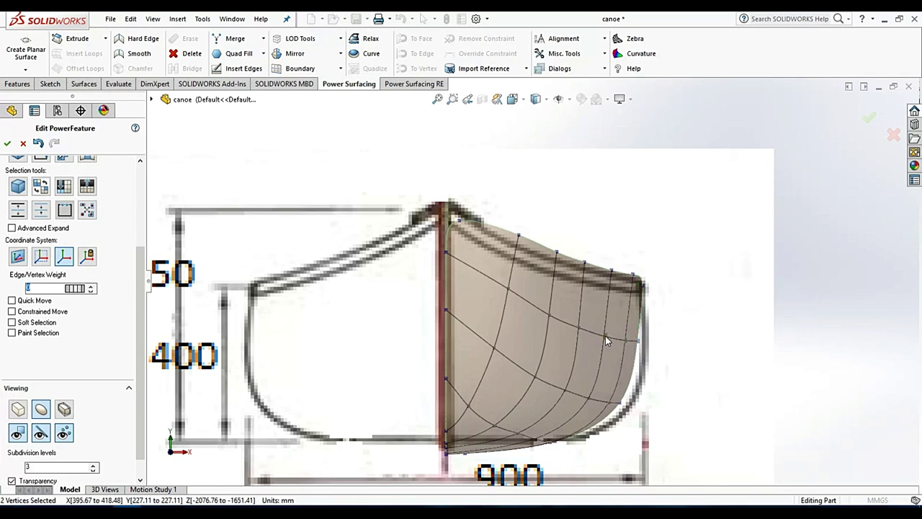
ctrl+click(579, 326)
ctrl+click(547, 317)
ctrl+click(600, 332)
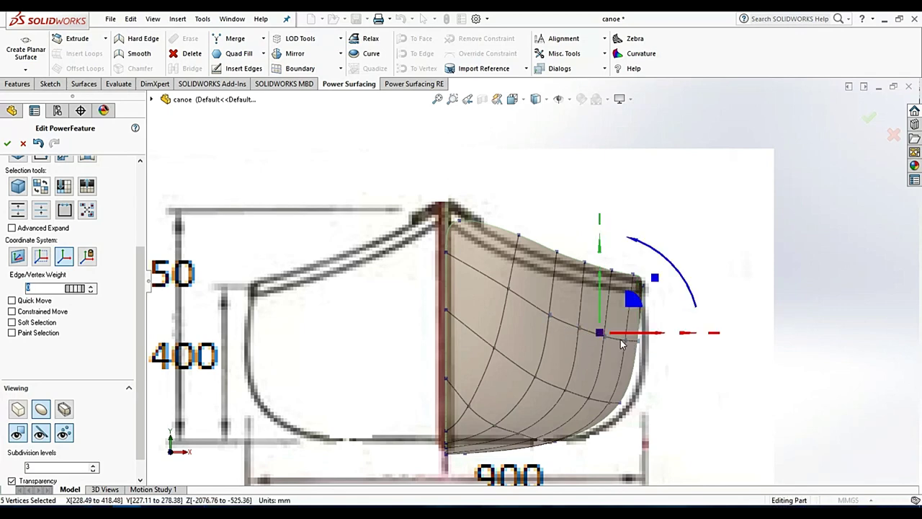
ctrl+click(513, 294)
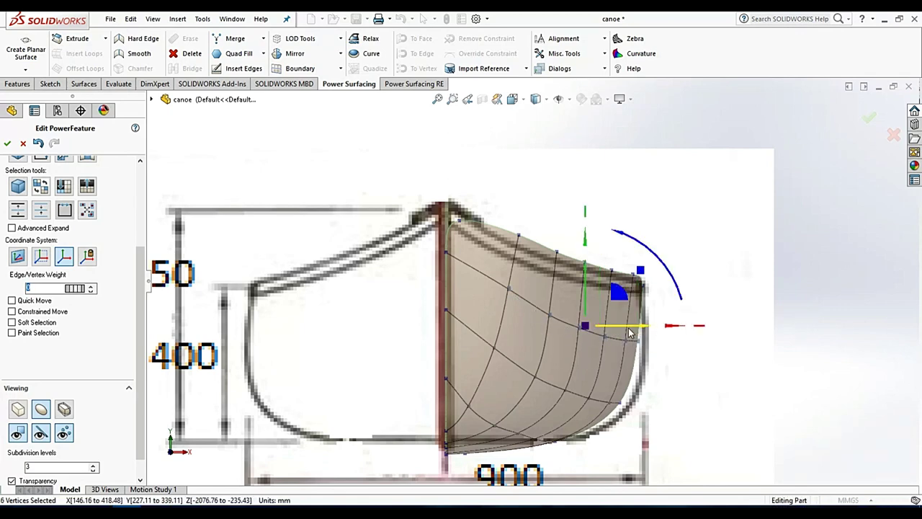
drag(638, 332, 637, 413)
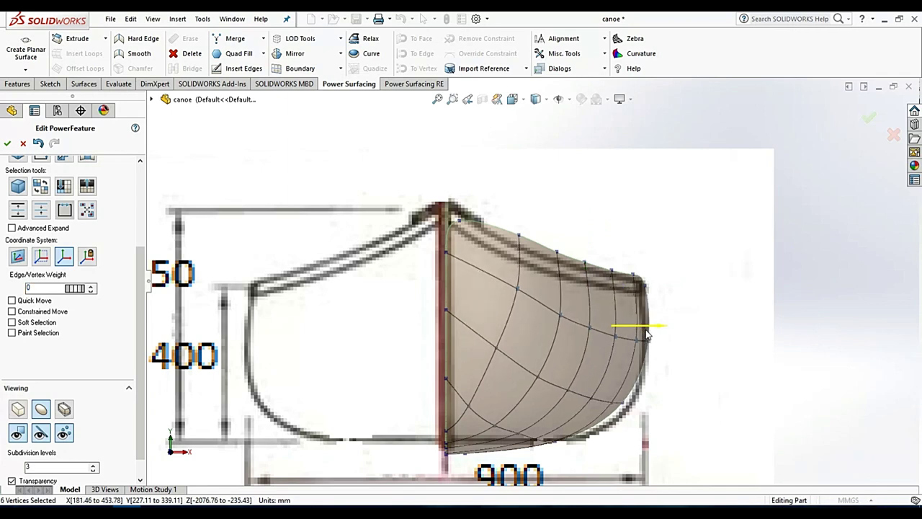
Step: Select six vertices along the lower bow curve, then review the hull from a long oblique view
click(630, 412)
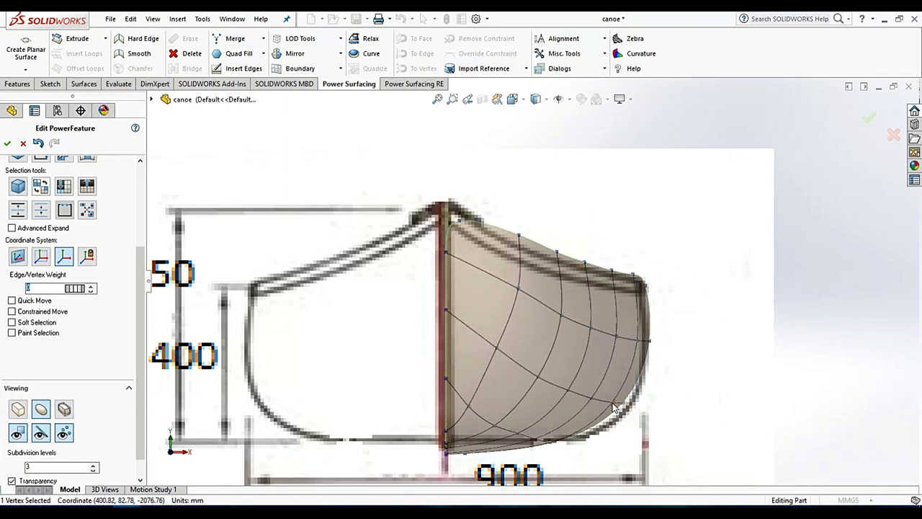
ctrl+click(592, 399)
ctrl+click(566, 392)
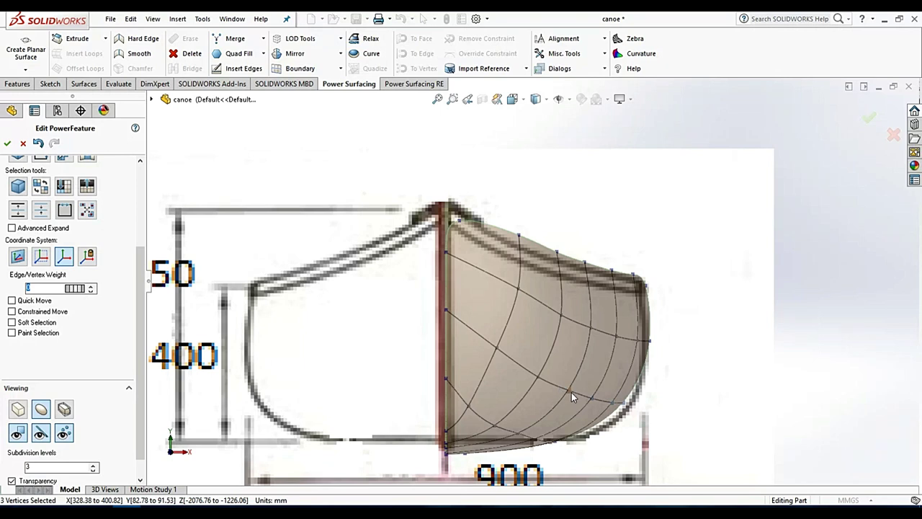
ctrl+click(540, 388)
ctrl+click(537, 376)
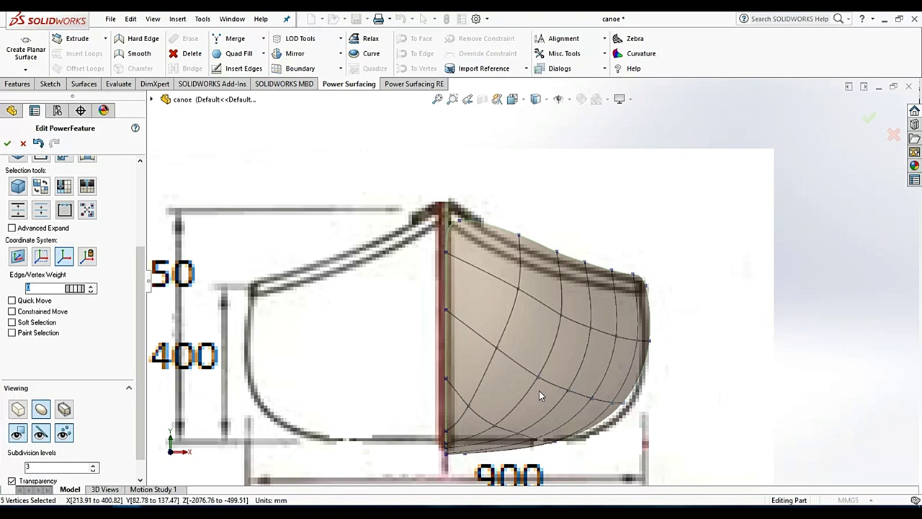
ctrl+click(497, 350)
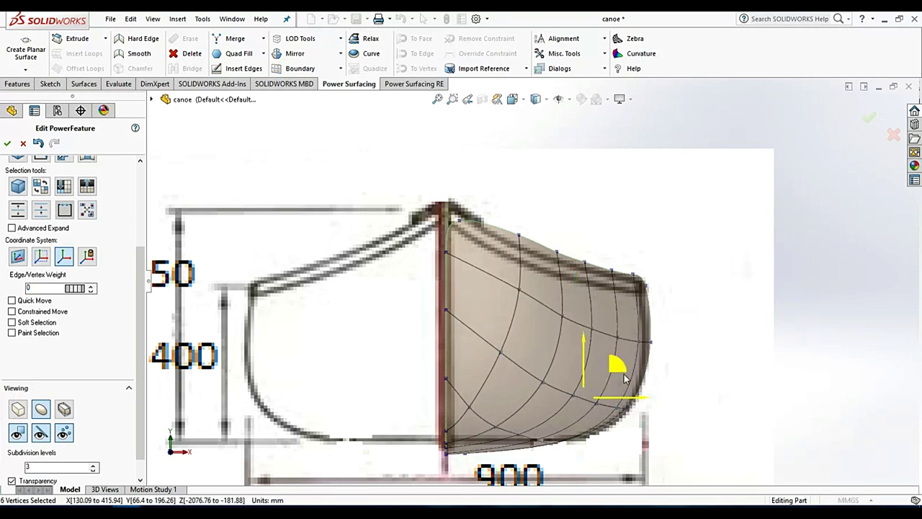
click(819, 288)
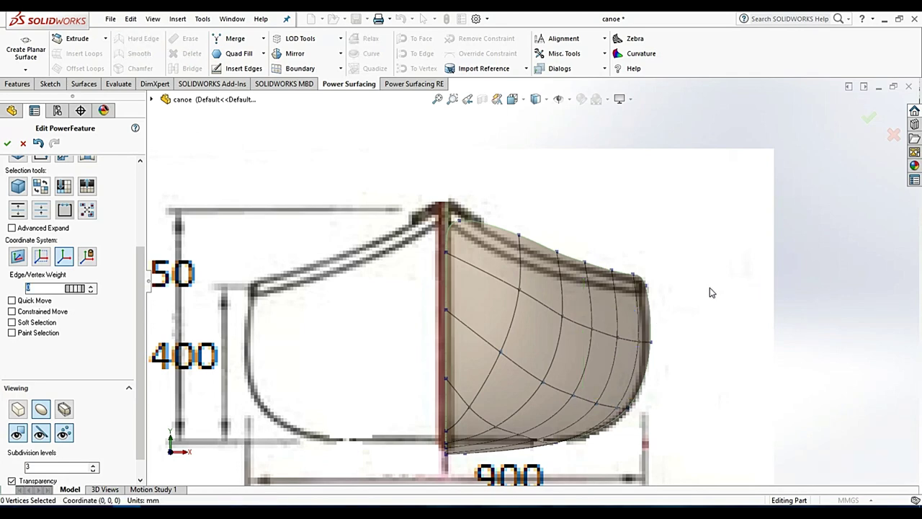
scroll(648, 285, up, 5)
mouse_move(665, 241)
middle_down()
mouse_move(582, 258)
mouse_move(618, 308)
mouse_move(654, 323)
mouse_move(611, 317)
middle_up()
Step: Mirror the hull cage from its curved end corner edge across the midship plane and accept it
click(526, 209)
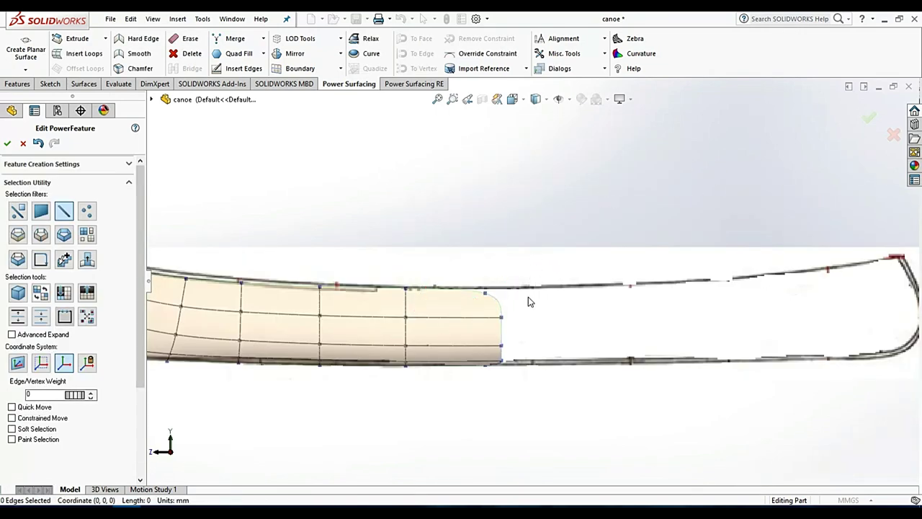
scroll(530, 300, down, 2)
click(475, 310)
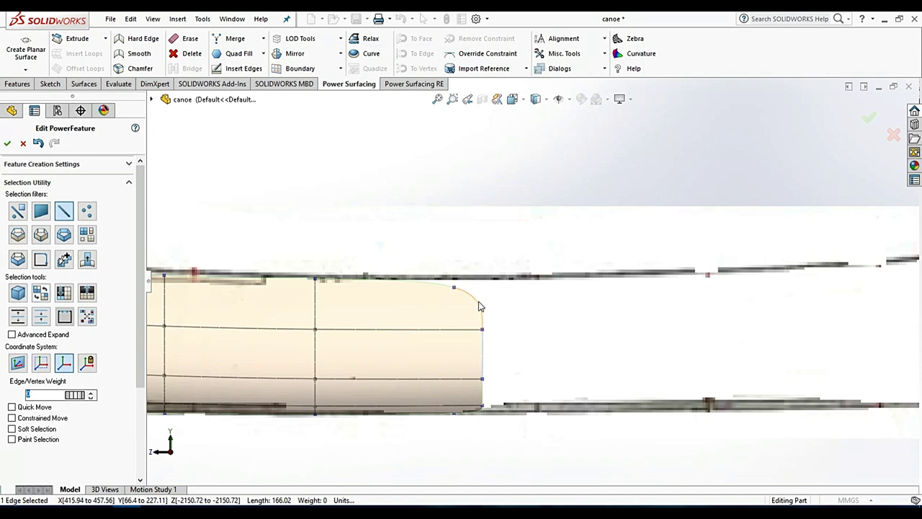
click(296, 55)
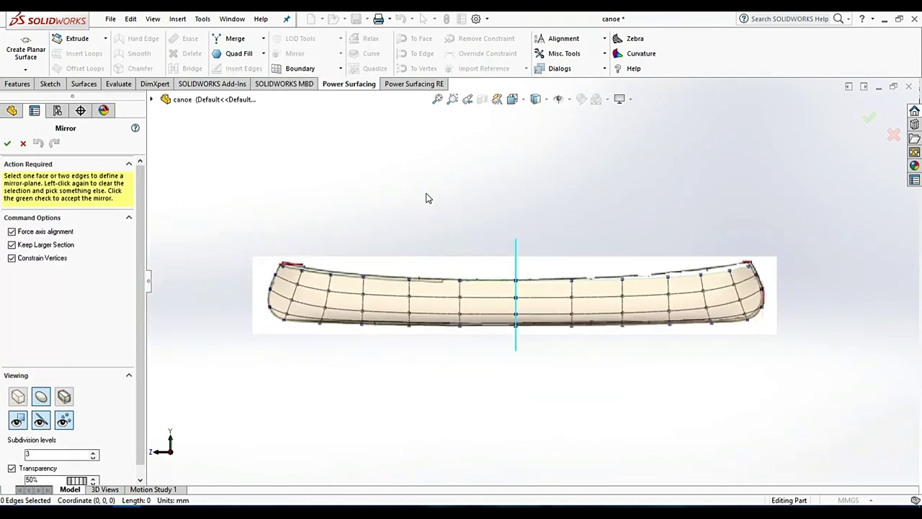
mouse_move(428, 197)
middle_down()
mouse_move(403, 268)
mouse_move(422, 214)
mouse_move(405, 294)
mouse_move(406, 283)
middle_up()
click(7, 144)
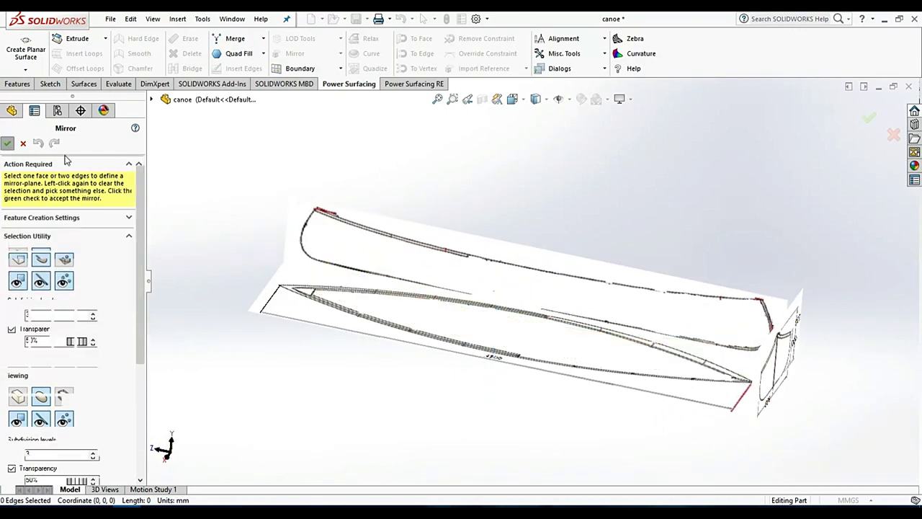
mouse_move(546, 236)
middle_down()
mouse_move(598, 193)
mouse_move(593, 220)
mouse_move(654, 278)
mouse_move(636, 243)
mouse_move(524, 261)
middle_up()
Step: Inspect the full-length mirrored hull, then set the standard side view orientation
scroll(519, 265, down, 2)
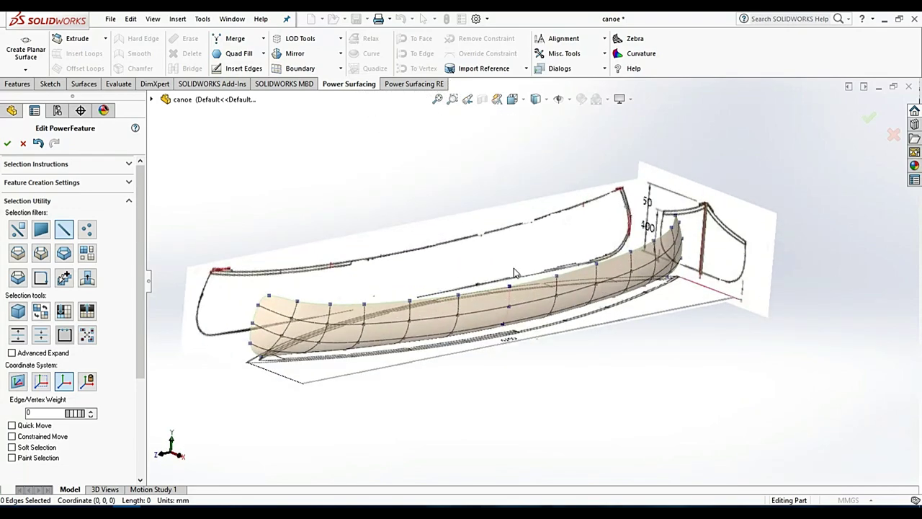
scroll(352, 287, down, 2)
scroll(395, 282, up, 2)
scroll(502, 309, down, 2)
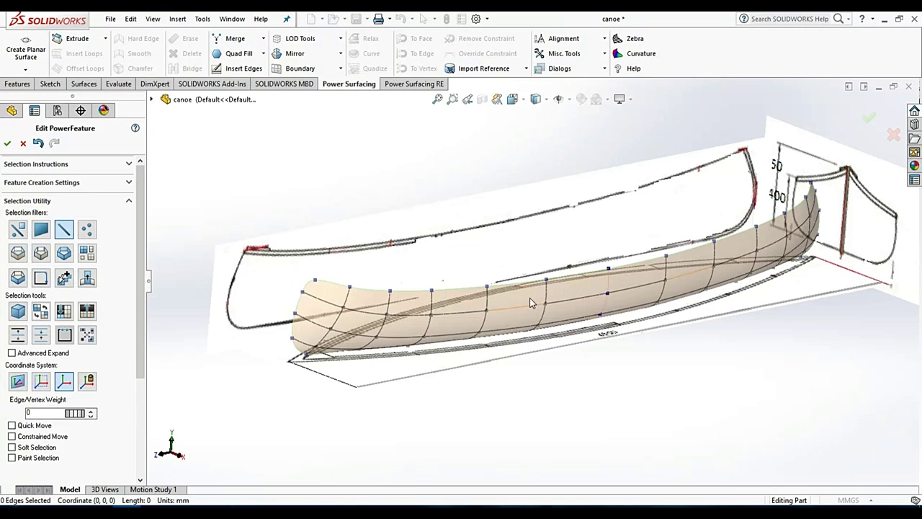
scroll(532, 297, down, 2)
scroll(466, 263, down, 2)
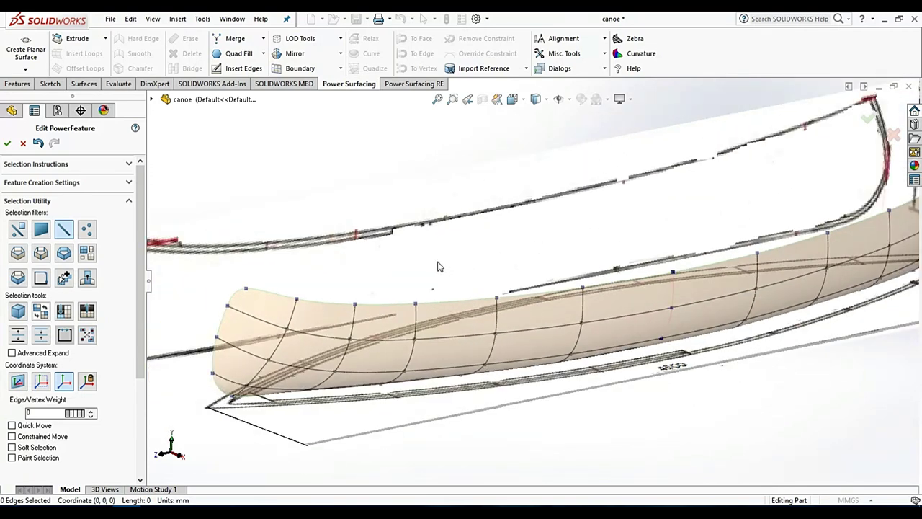
scroll(395, 289, up, 3)
scroll(394, 294, down, 3)
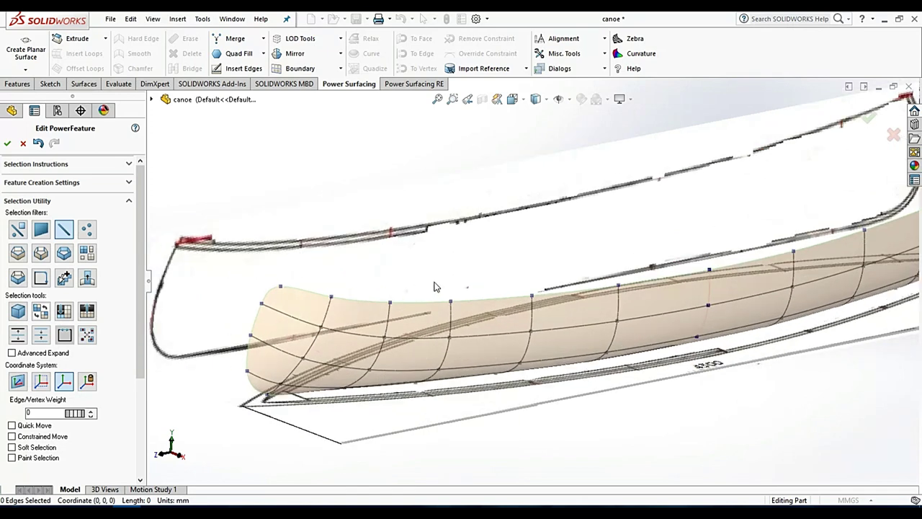
scroll(447, 270, down, 1)
scroll(450, 270, up, 3)
middle_drag(528, 284, 597, 282)
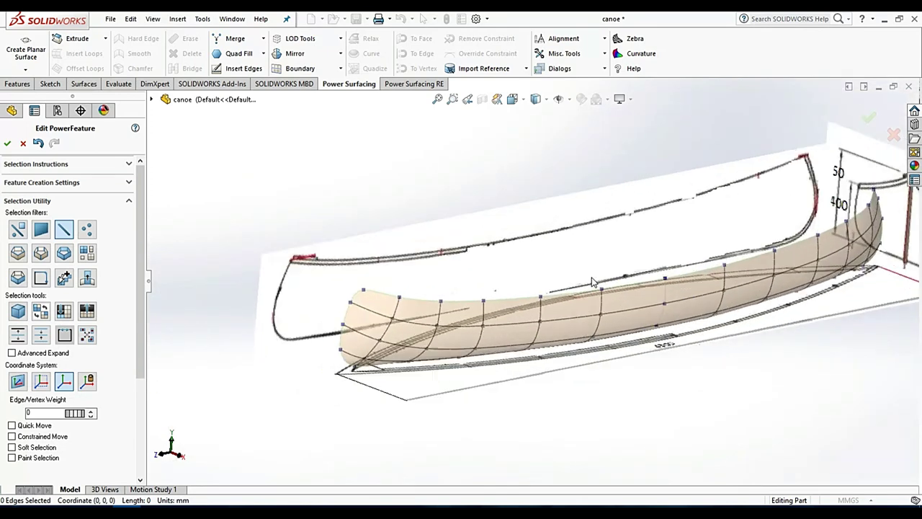
scroll(587, 282, down, 3)
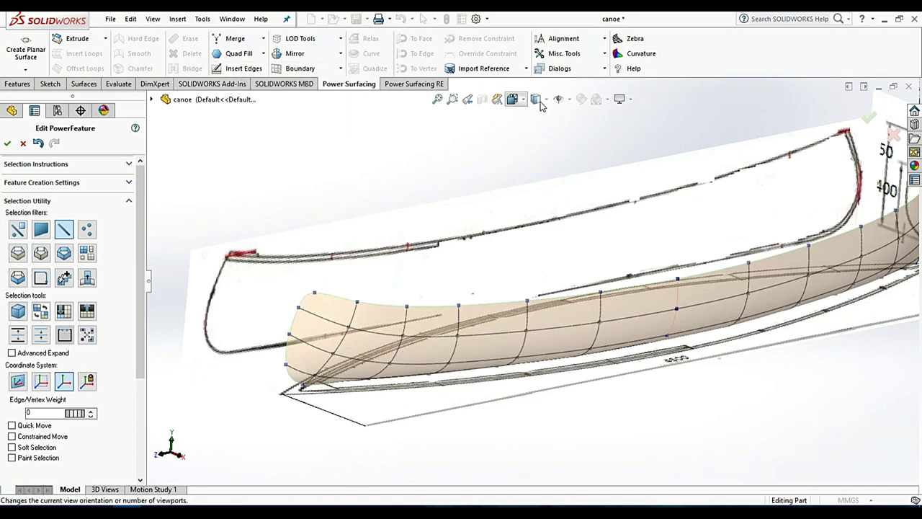
click(513, 99)
click(578, 165)
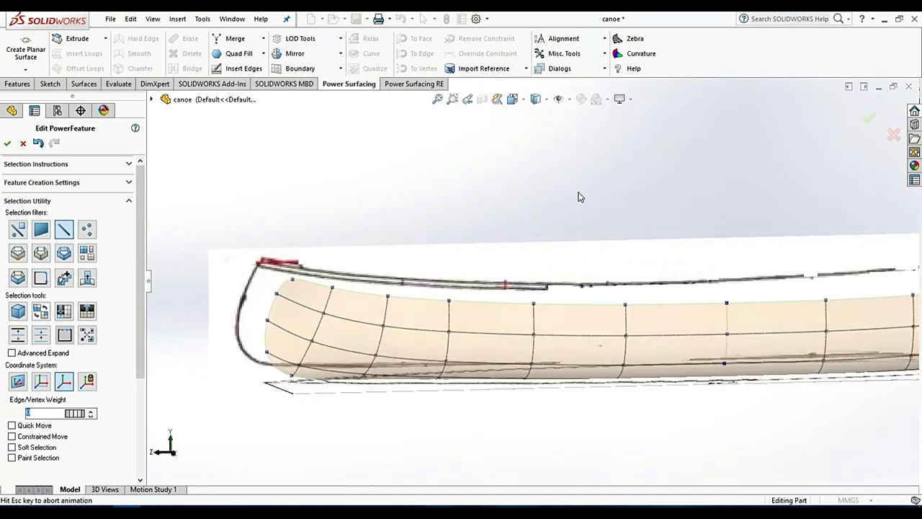
Step: Start an edge loop below the gunwale, from the bow corner vertex to the next cross-section
click(264, 75)
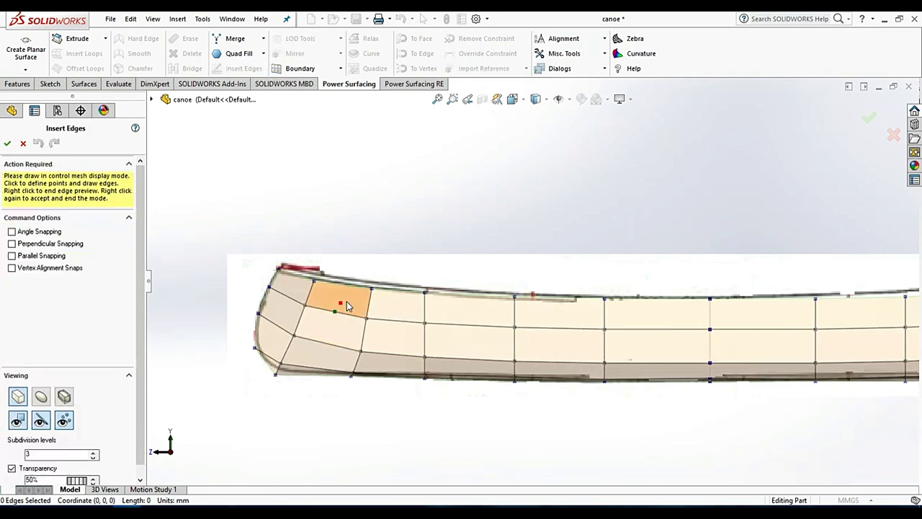
scroll(350, 301, down, 3)
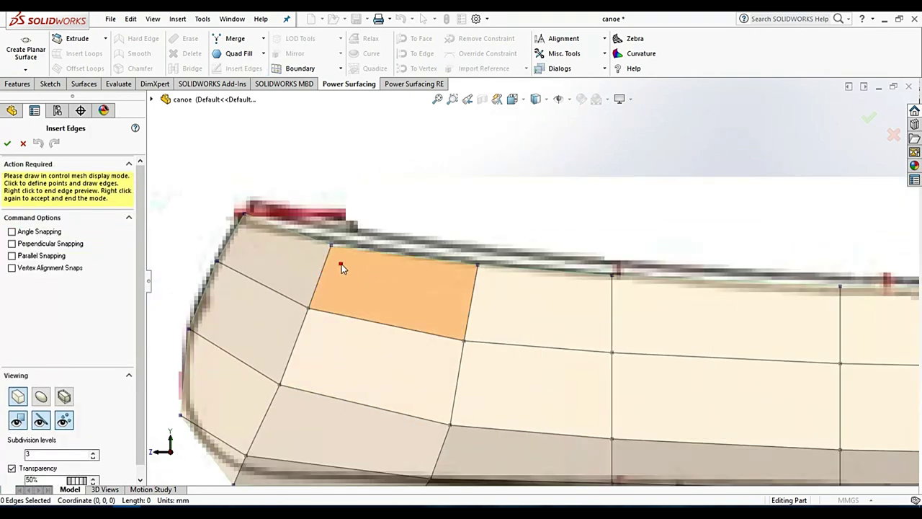
scroll(288, 245, down, 2)
click(215, 208)
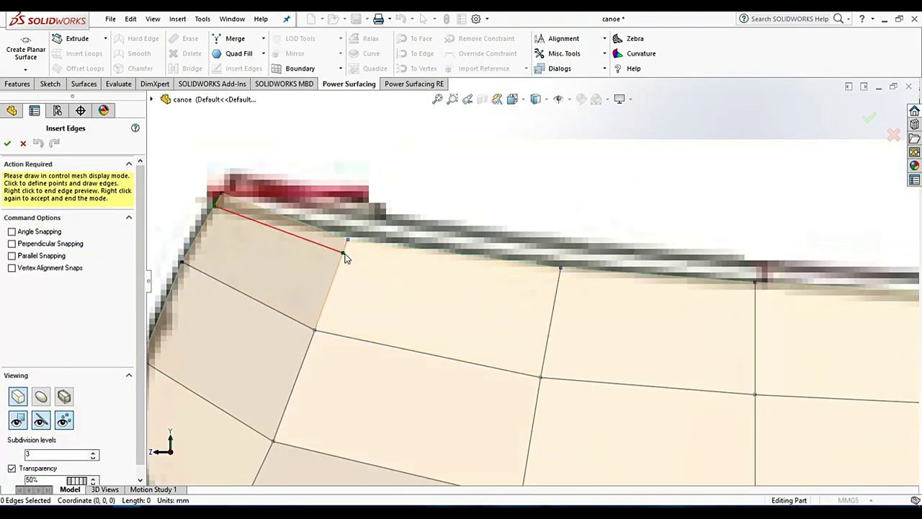
click(387, 271)
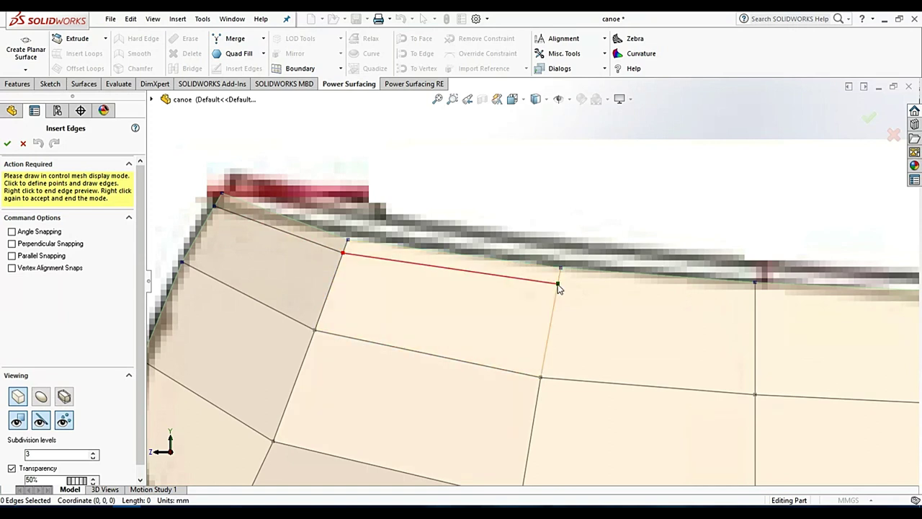
scroll(559, 287, up, 5)
scroll(605, 295, down, 5)
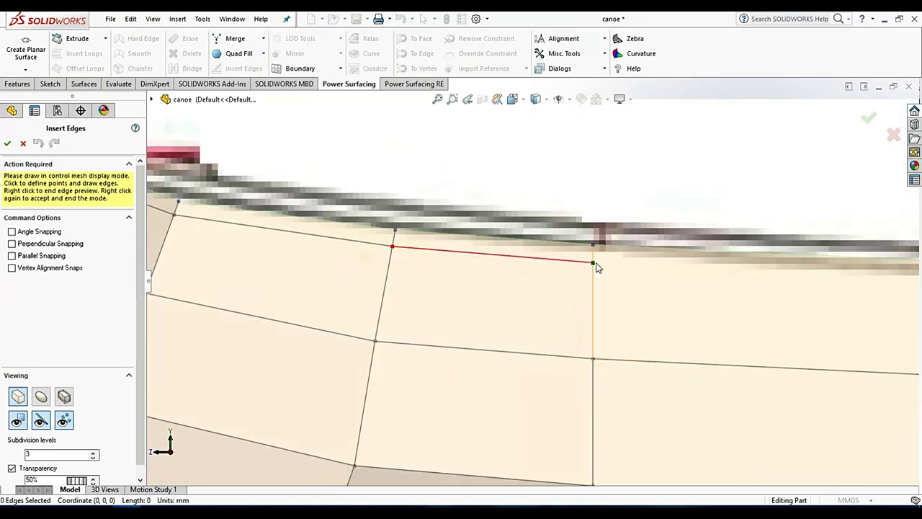
Step: Carry the new edge along the length of the hull and accept the finished loop
ctrl+middle_drag(596, 267, 689, 298)
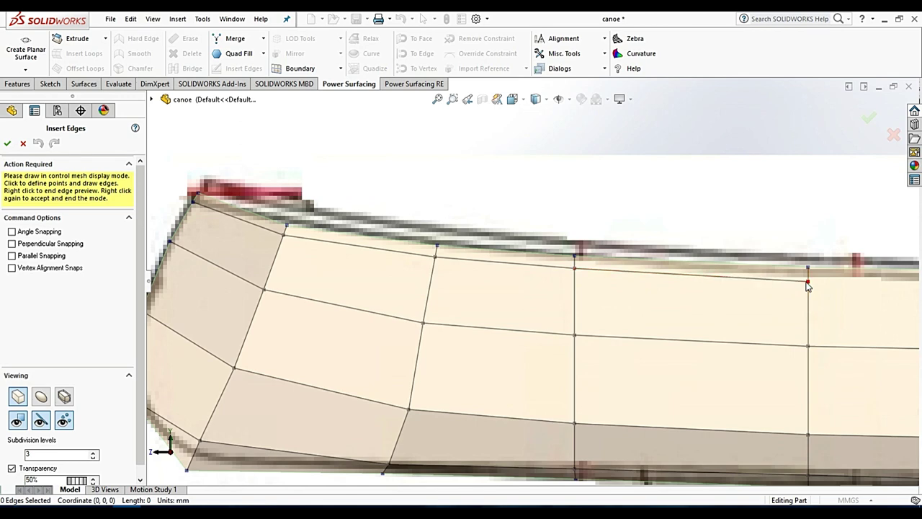
scroll(806, 281, up, 5)
scroll(725, 279, down, 3)
scroll(639, 288, down, 4)
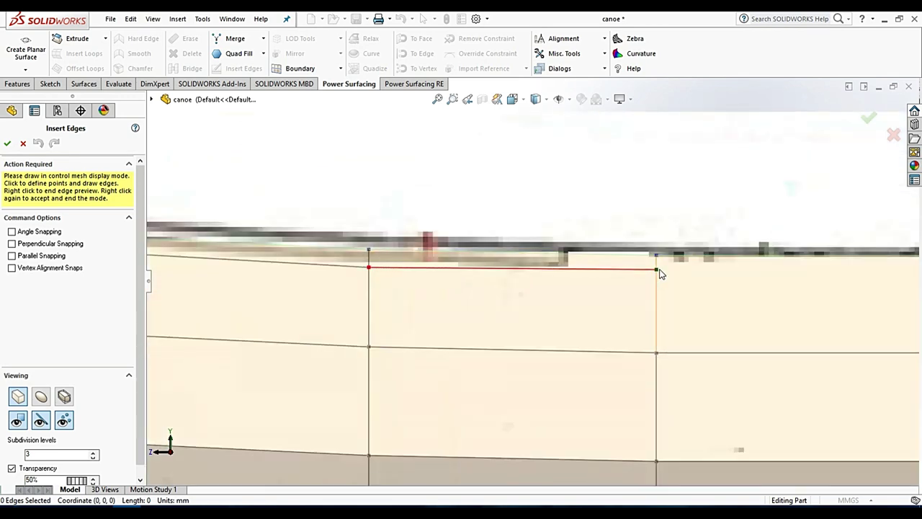
scroll(666, 281, up, 3)
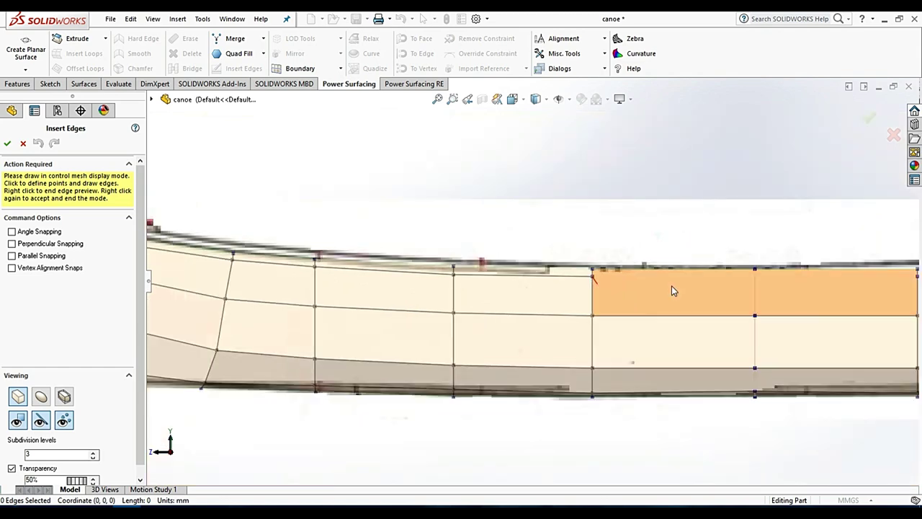
scroll(742, 287, down, 4)
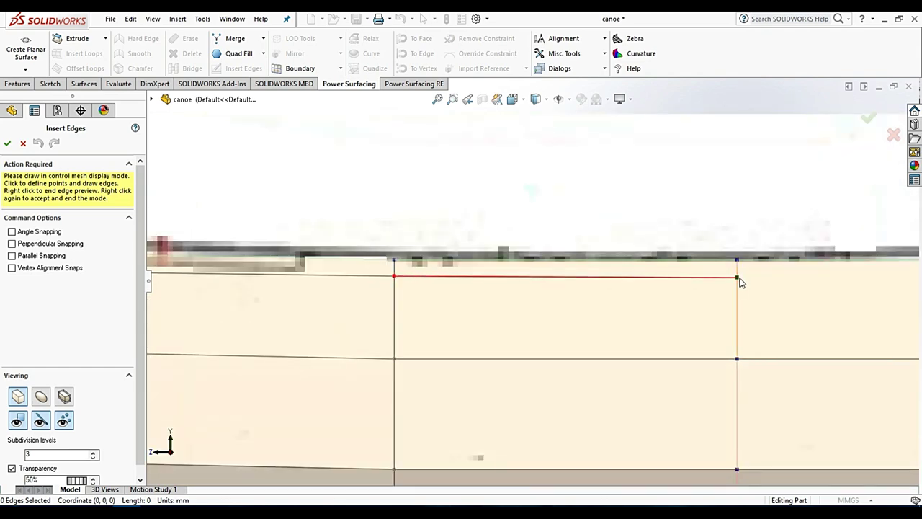
scroll(741, 281, up, 2)
scroll(727, 347, up, 3)
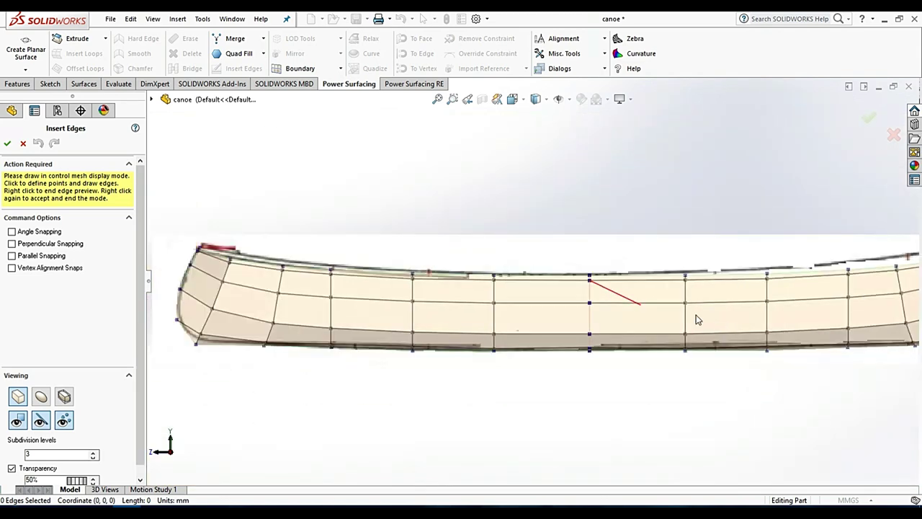
scroll(696, 317, down, 3)
scroll(570, 299, up, 3)
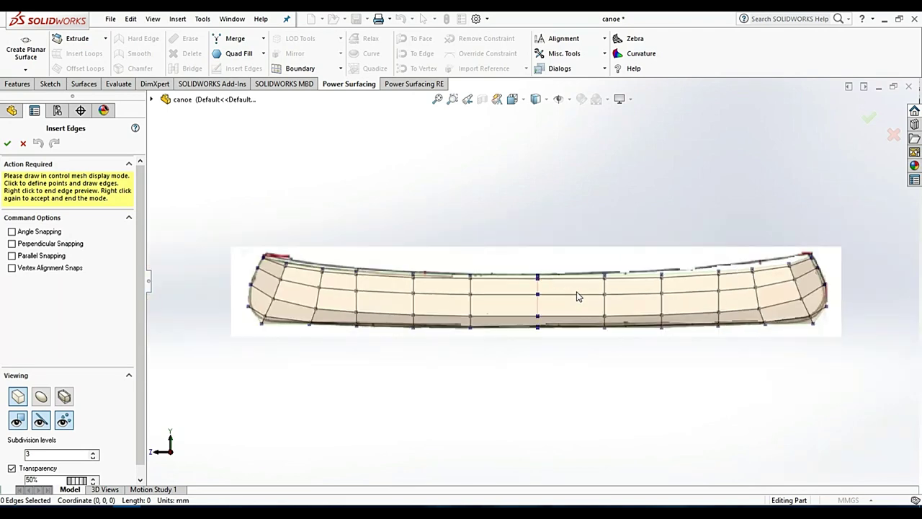
scroll(444, 274, down, 3)
scroll(435, 216, down, 2)
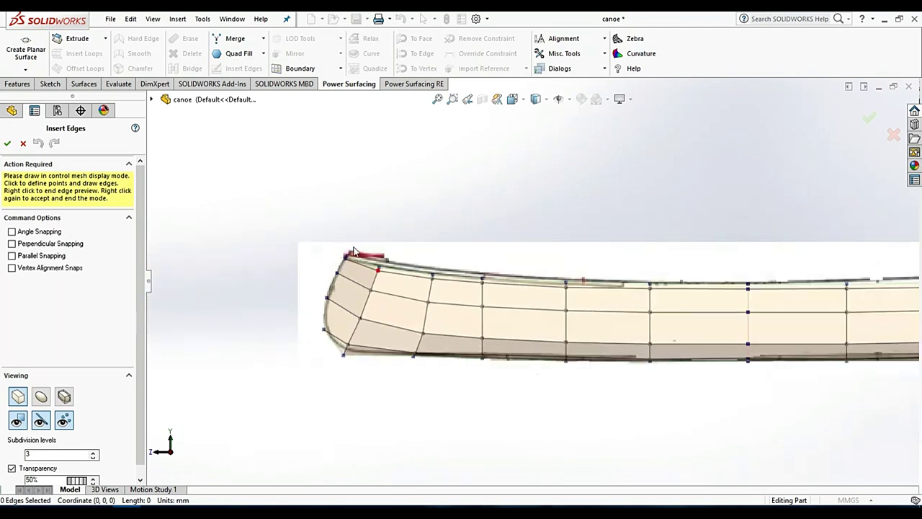
scroll(440, 288, down, 2)
scroll(443, 243, down, 2)
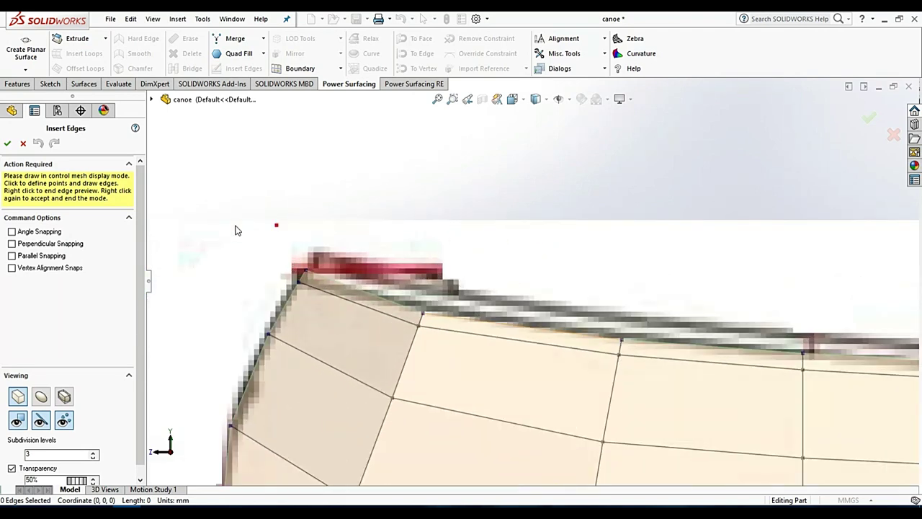
click(7, 144)
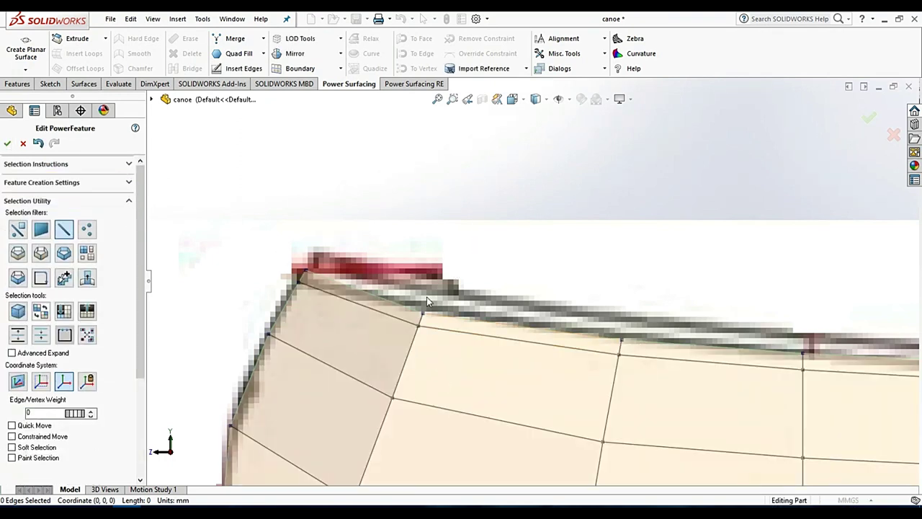
Step: Move the bow corner vertex up and right, and raise the next top vertex to the gunwale line
click(304, 270)
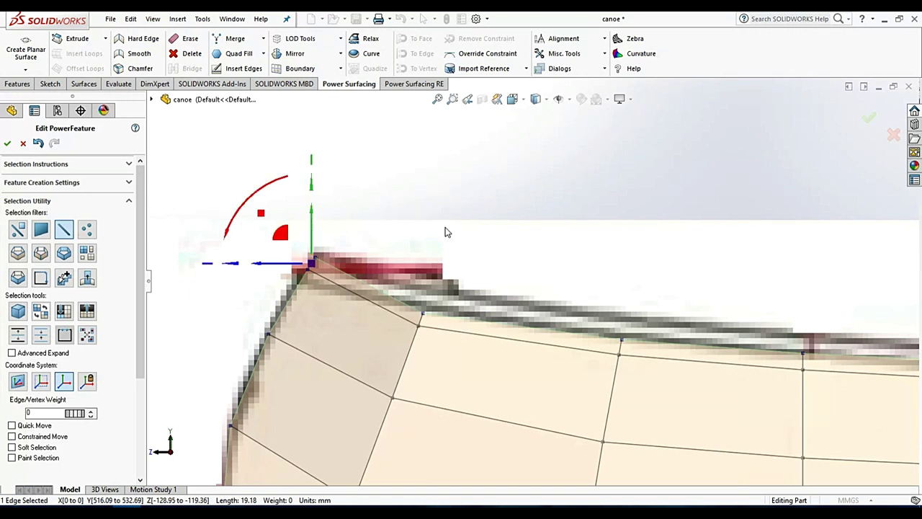
click(425, 245)
click(419, 321)
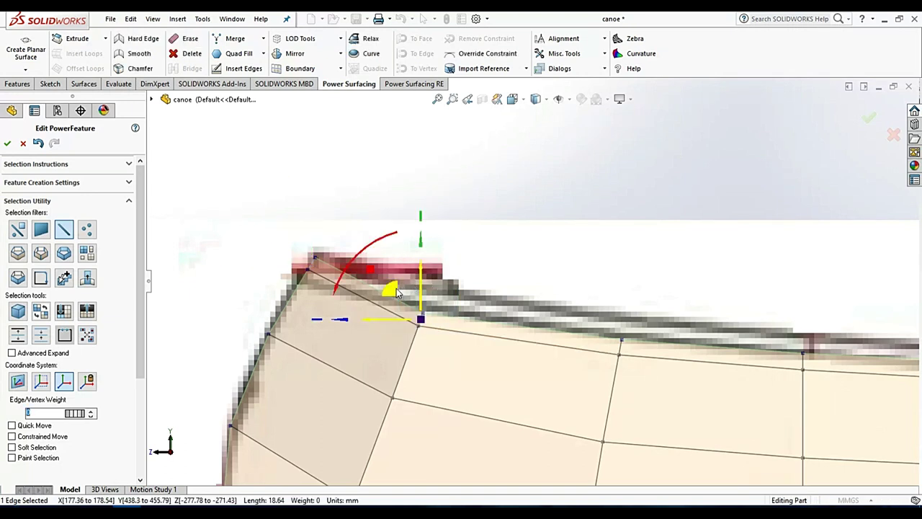
drag(396, 288, 425, 283)
click(580, 207)
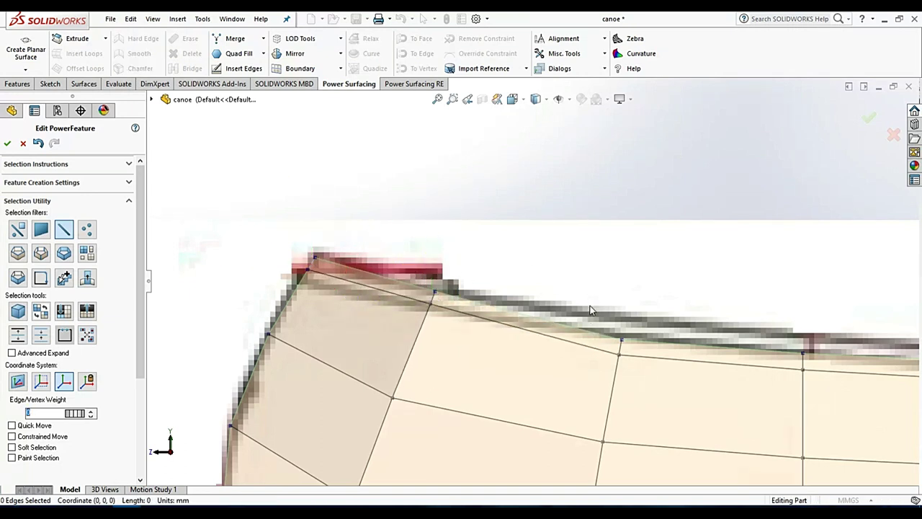
click(591, 309)
drag(590, 317, 592, 297)
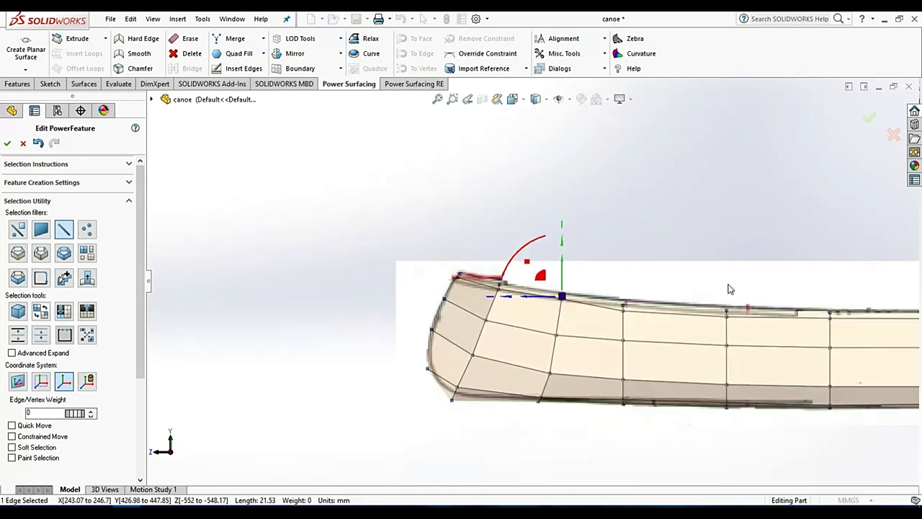
Step: Shift the vertical top-line edges slightly along the hull and raise the next gunwale vertex
ctrl+middle_drag(733, 219, 556, 346)
drag(494, 277, 544, 502)
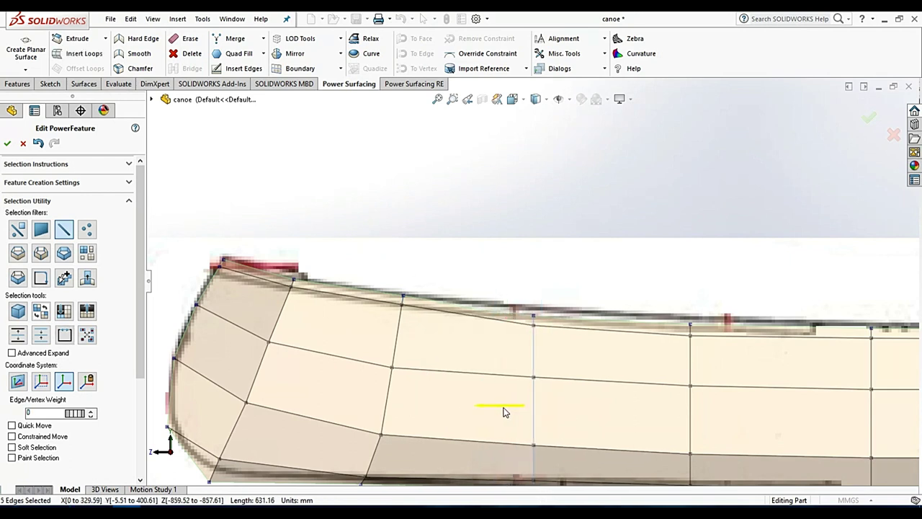
drag(480, 414, 510, 412)
click(566, 238)
scroll(524, 285, down, 2)
drag(524, 285, 573, 364)
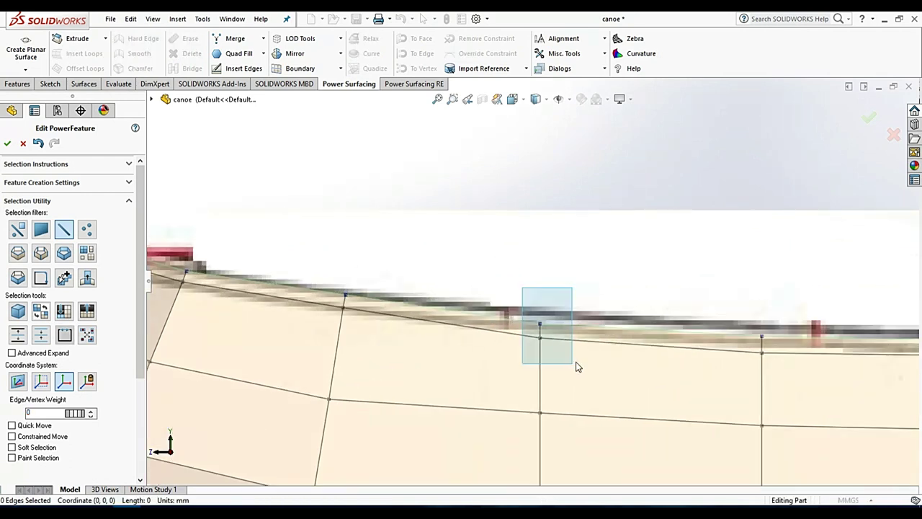
drag(520, 303, 519, 292)
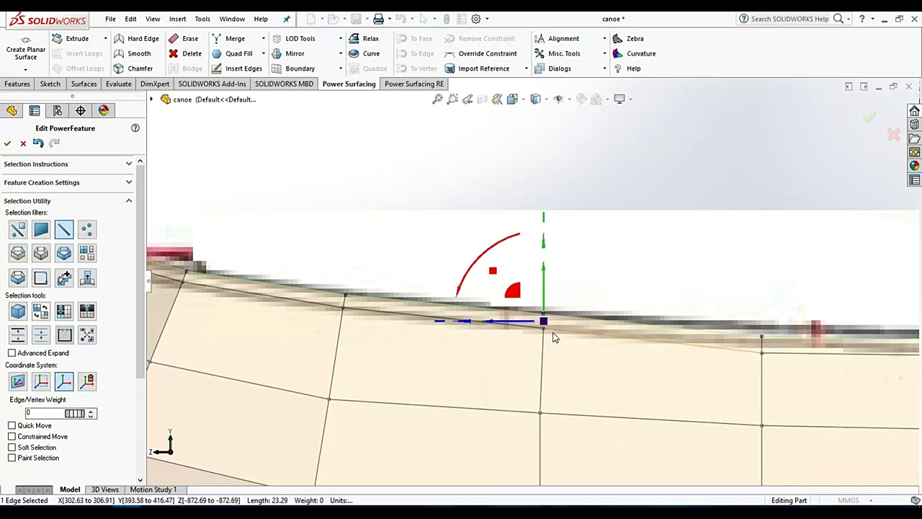
Step: Nudge the remaining gunwale edges up or down onto the reference sheer line
scroll(736, 186, up, 2)
scroll(571, 280, down, 2)
drag(571, 280, 617, 344)
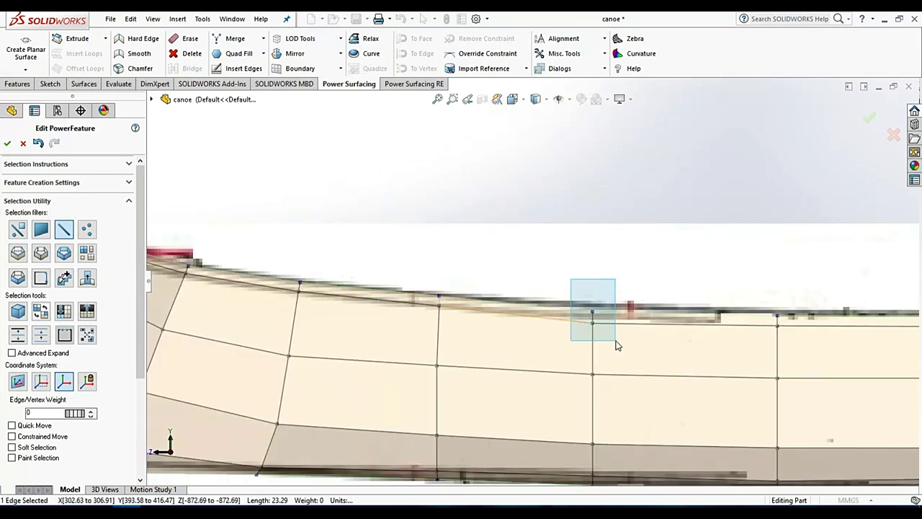
scroll(689, 323, up, 2)
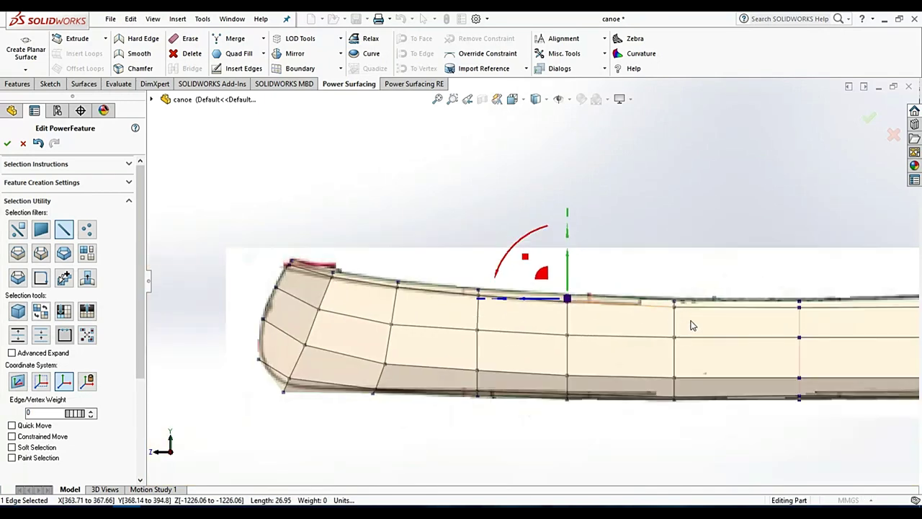
scroll(625, 229, down, 2)
click(626, 231)
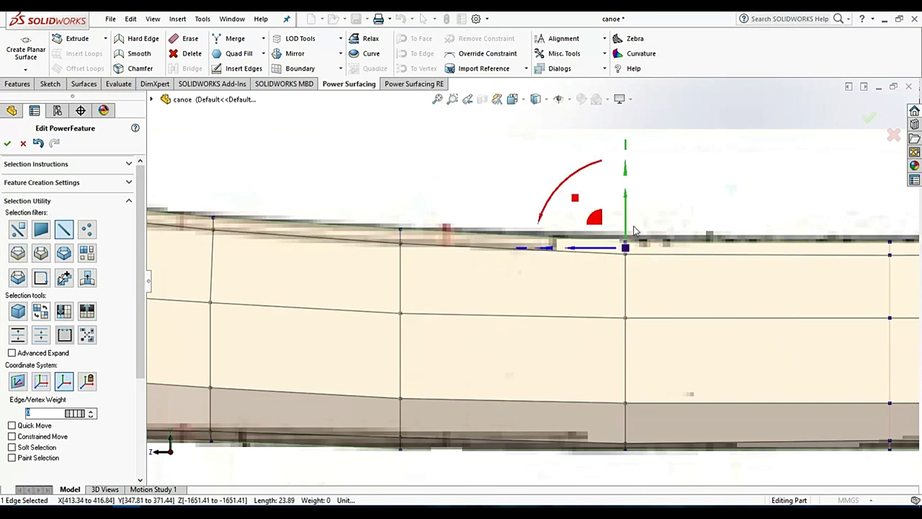
drag(629, 225, 630, 218)
scroll(744, 285, up, 2)
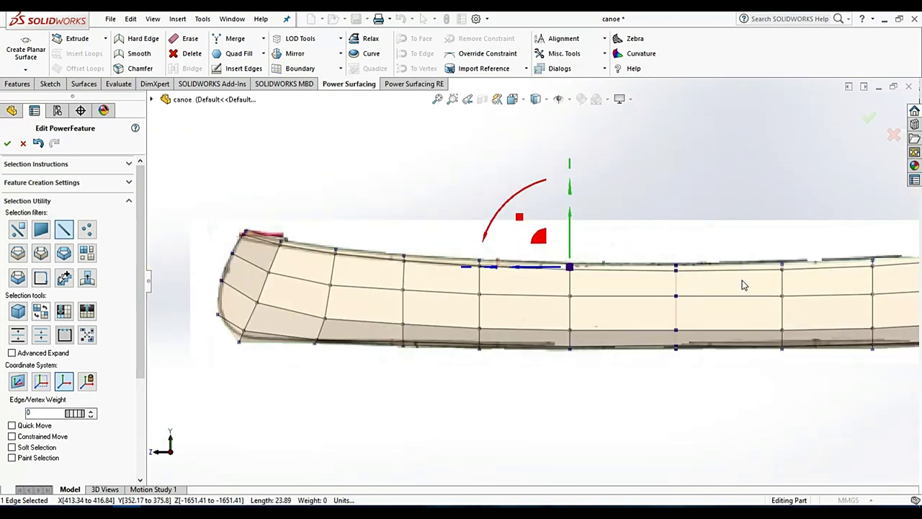
click(639, 233)
scroll(663, 248, down, 3)
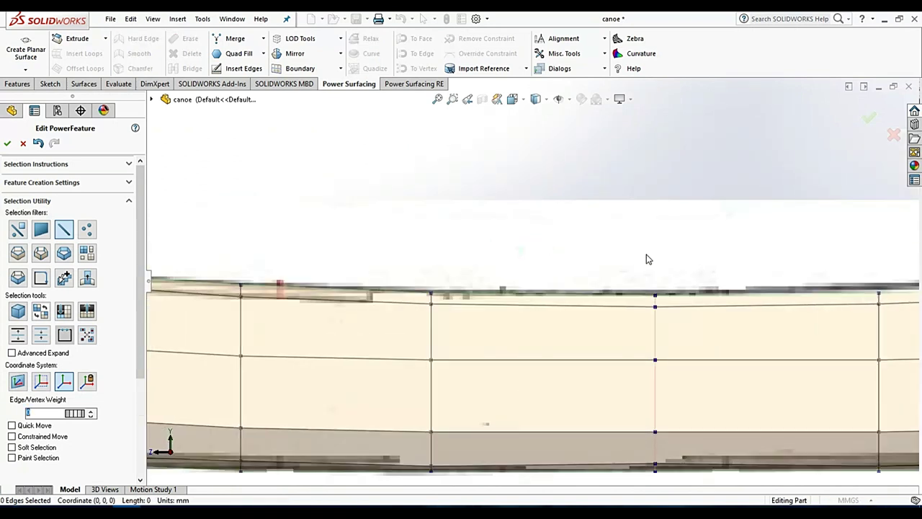
click(656, 295)
drag(655, 278, 656, 287)
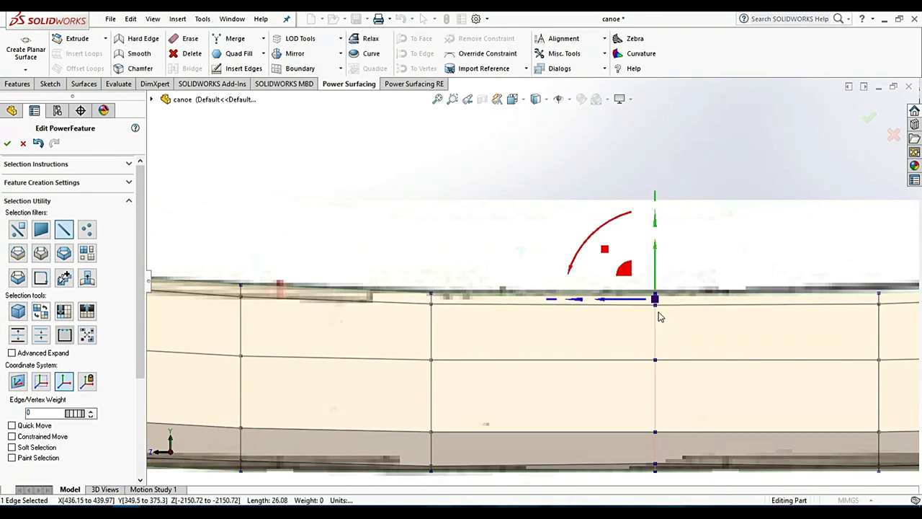
scroll(545, 226, up, 3)
mouse_move(485, 260)
middle_down()
mouse_move(533, 318)
mouse_move(522, 358)
middle_up()
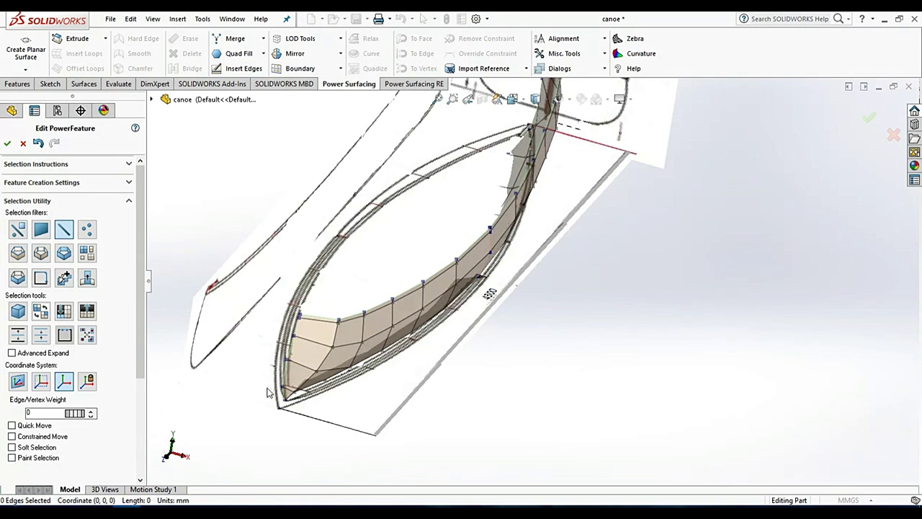
Step: Review the smoothed hull from the side, then return to the faceted cage display
scroll(354, 346, down, 2)
scroll(338, 360, down, 2)
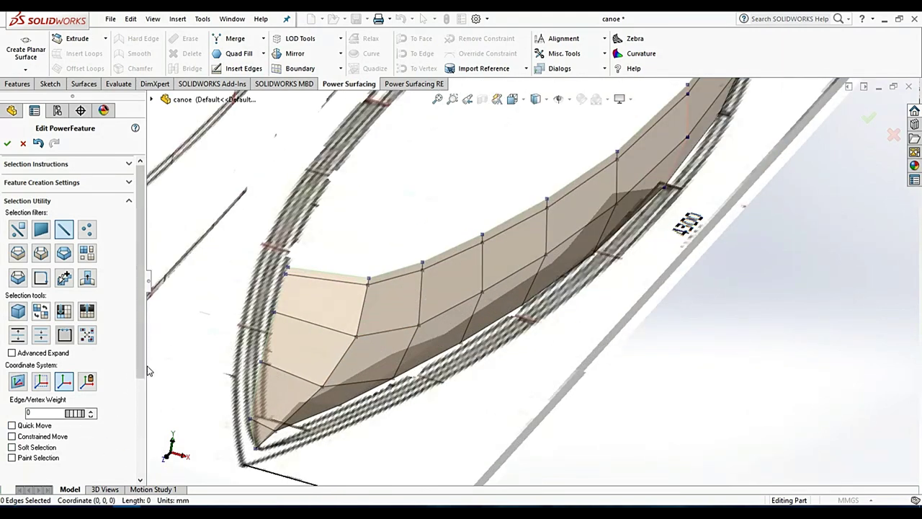
drag(146, 371, 146, 435)
click(41, 439)
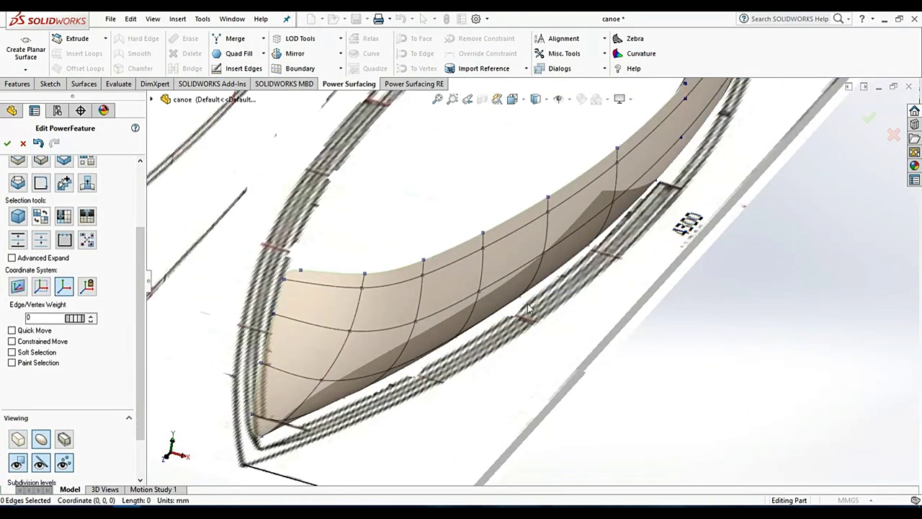
scroll(528, 309, up, 3)
mouse_move(528, 308)
middle_down()
mouse_move(576, 243)
mouse_move(559, 261)
mouse_move(631, 294)
mouse_move(595, 270)
mouse_move(610, 288)
mouse_move(577, 274)
mouse_move(619, 296)
middle_up()
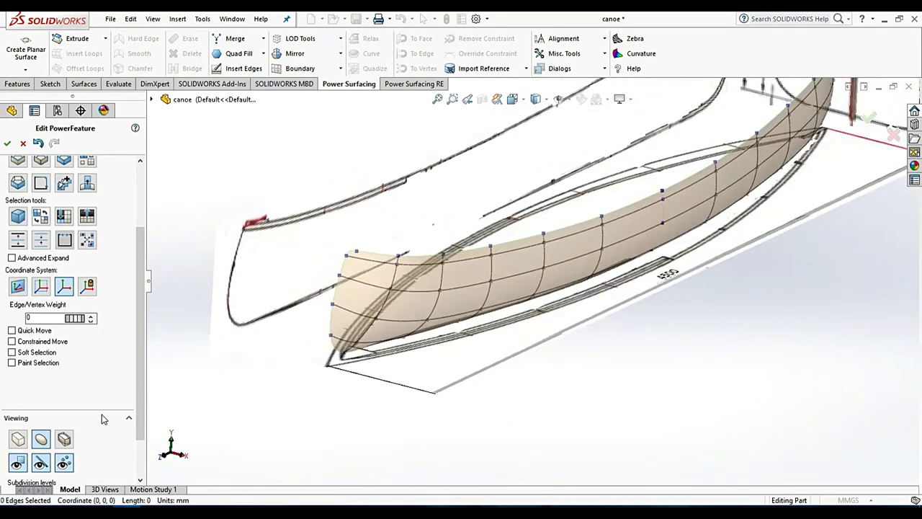
click(19, 438)
scroll(141, 216, up, 3)
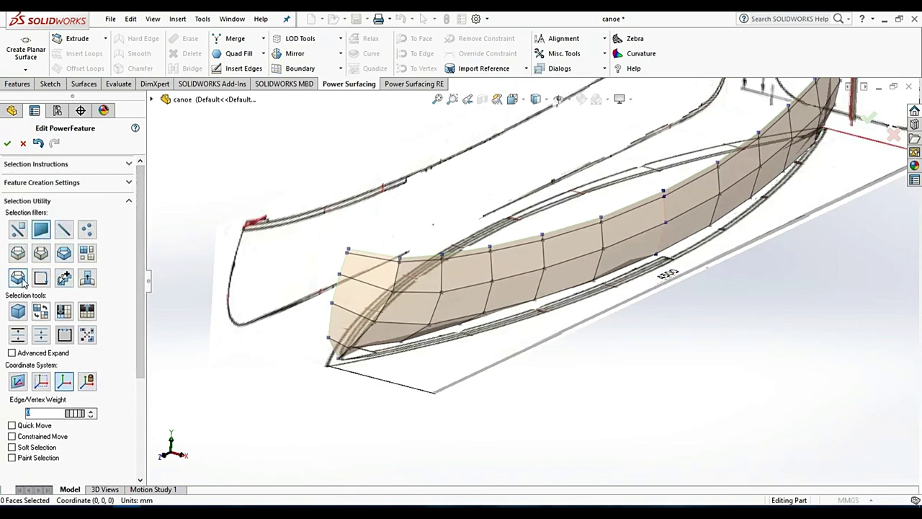
scroll(465, 259, down, 3)
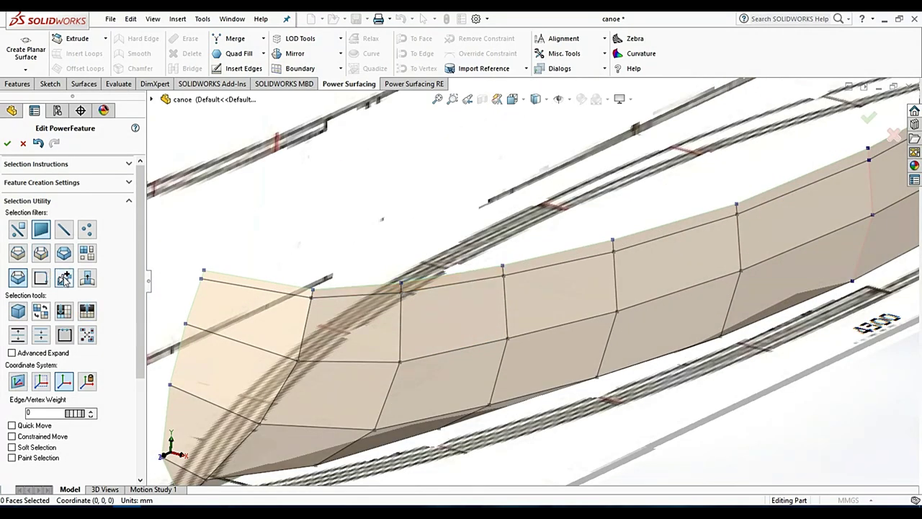
Step: Select the six-face top gunwale loop and start an Extrude from its shortcut toolbar
click(400, 286)
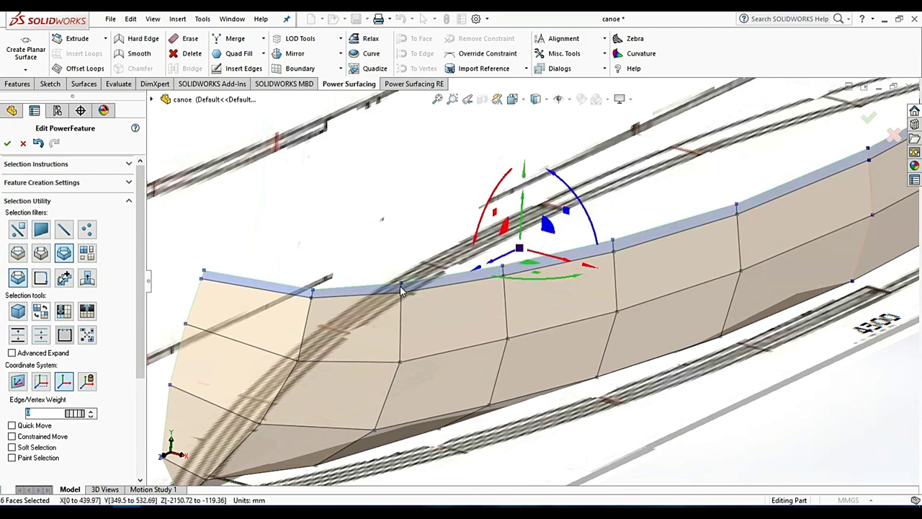
right_click(400, 286)
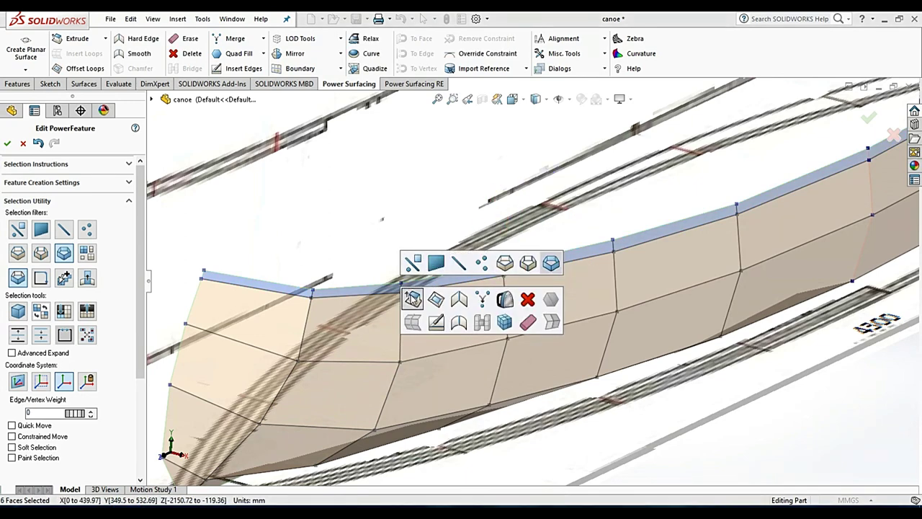
click(413, 297)
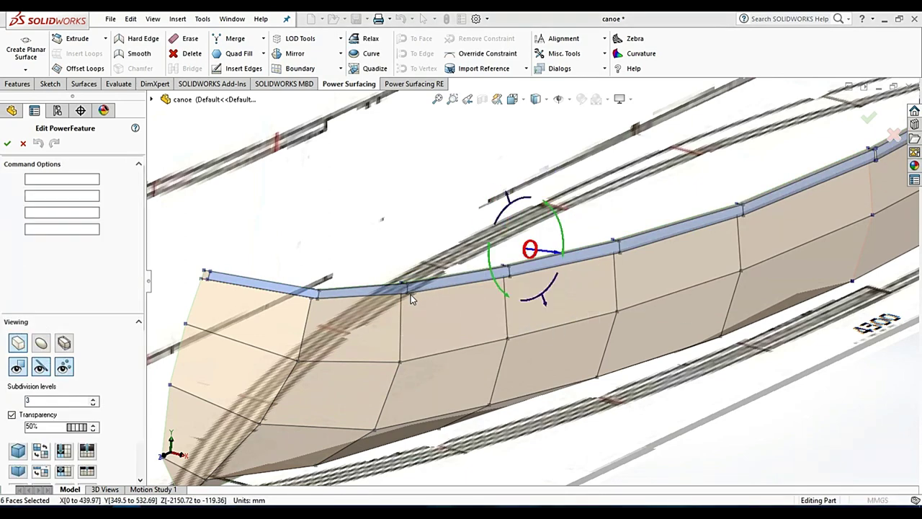
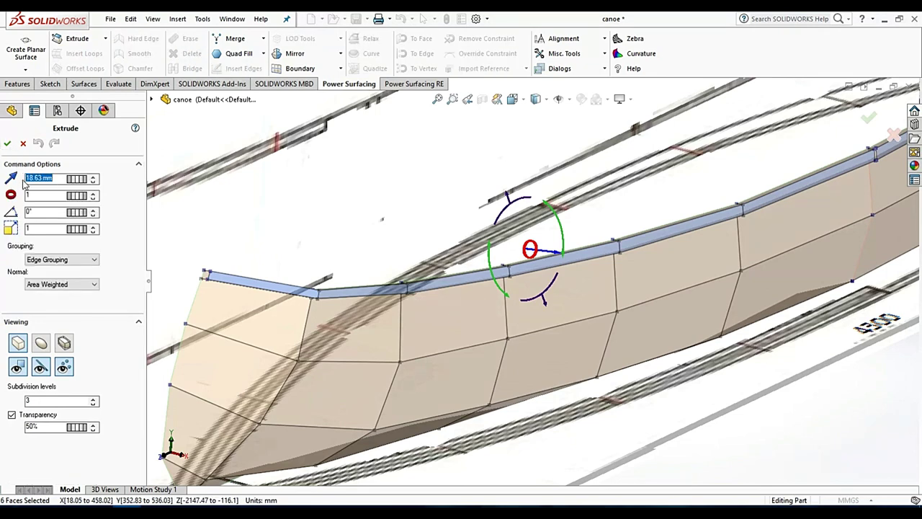
text(10)
Step: Confirm and accept the 10 mm extrude of the six top rim faces
key(Return)
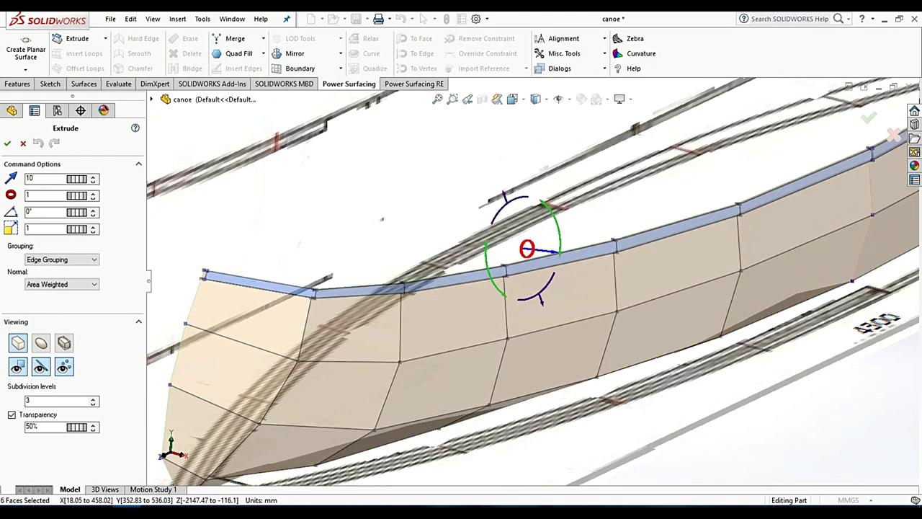
click(6, 144)
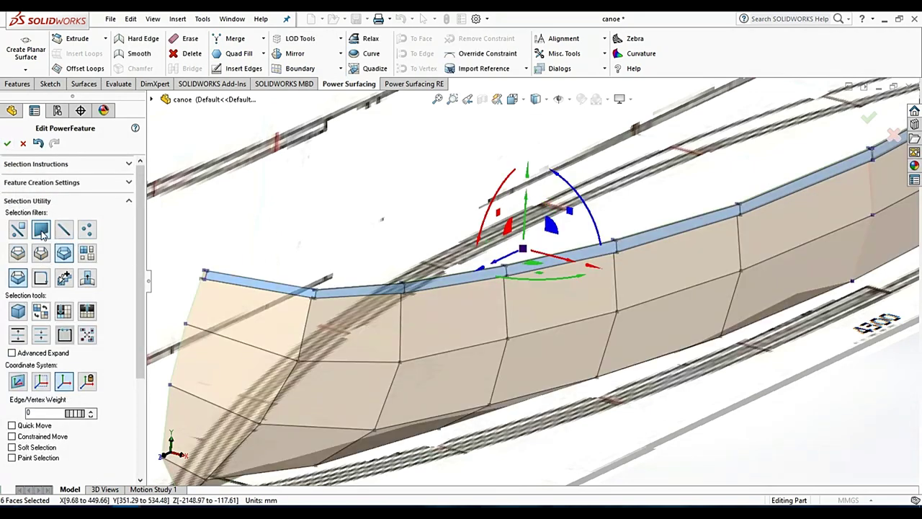
Step: Delete the small end face at one end of the extruded strip
scroll(320, 297, down, 5)
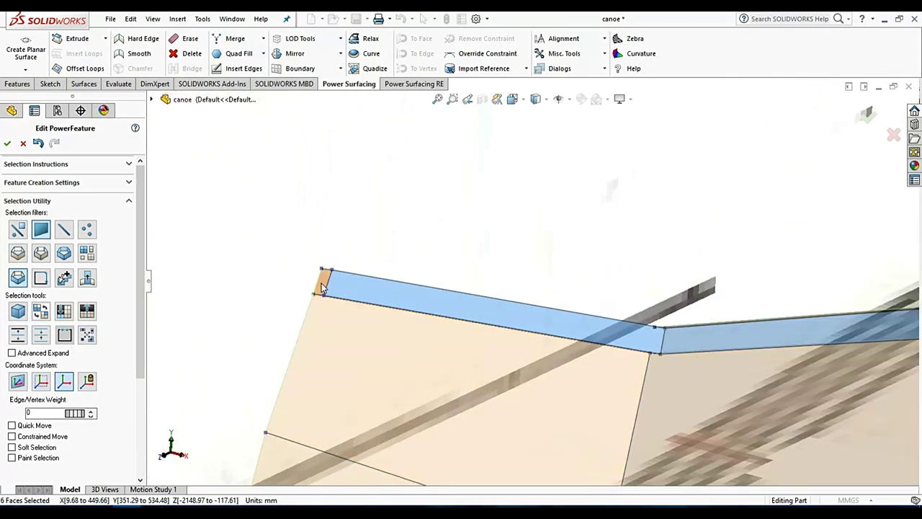
click(322, 286)
right_click(322, 287)
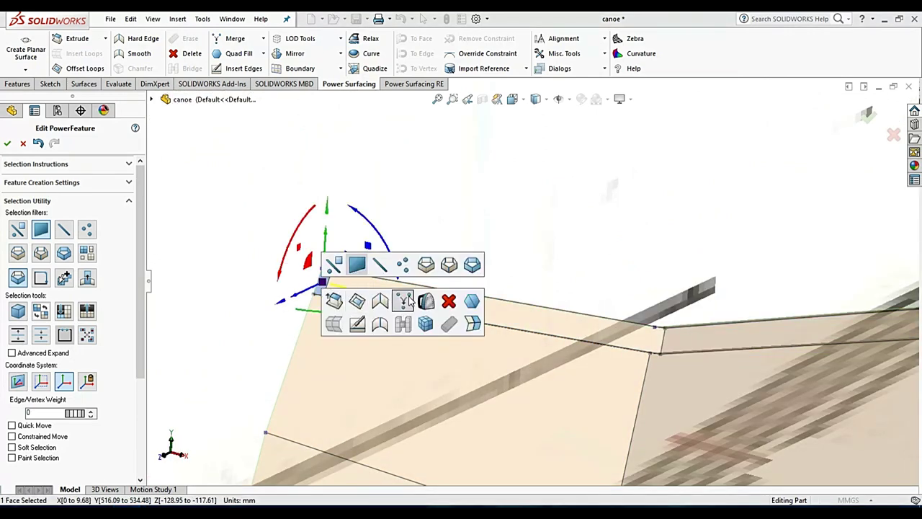
click(448, 301)
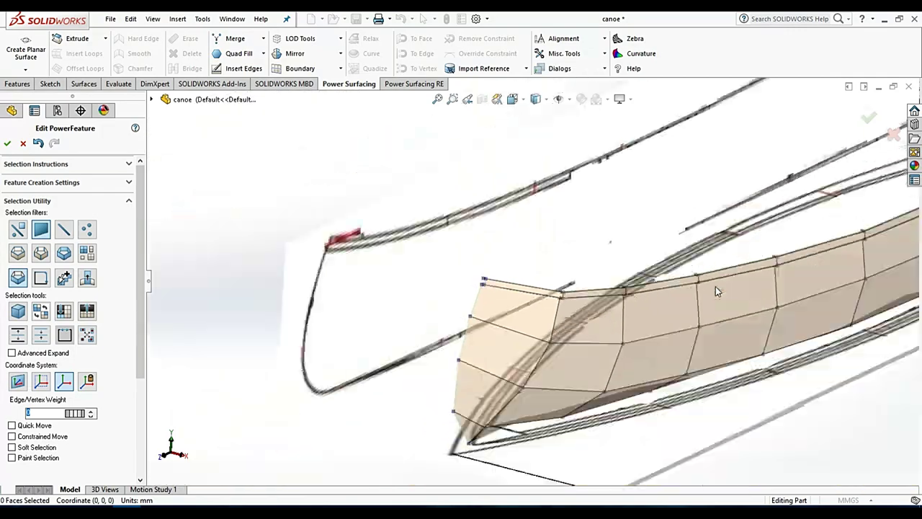
Step: Delete the small quad face at the strip's other end and review the hull
mouse_move(716, 286)
middle_down()
mouse_move(682, 221)
mouse_move(783, 230)
mouse_move(530, 328)
middle_up()
scroll(531, 328, down, 10)
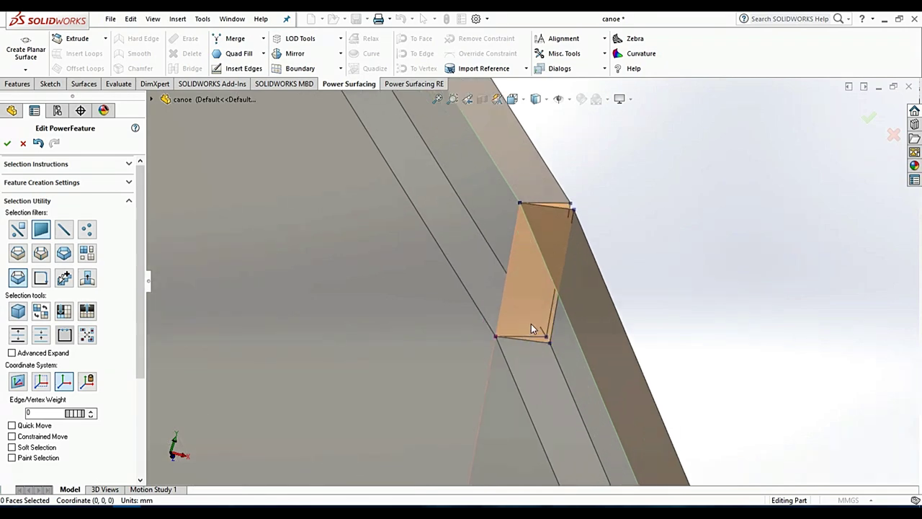
click(528, 276)
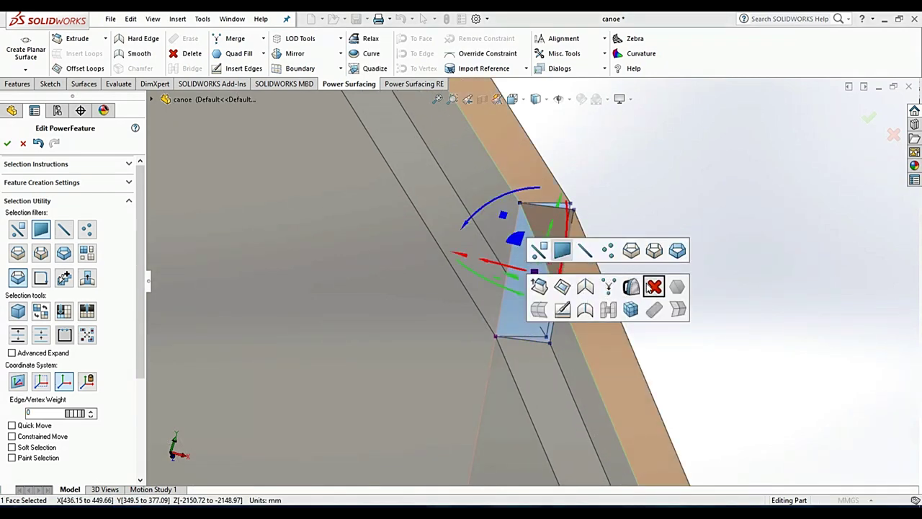
click(654, 286)
mouse_move(708, 263)
middle_down()
mouse_move(656, 343)
mouse_move(643, 392)
mouse_move(667, 382)
mouse_move(576, 331)
middle_up()
scroll(559, 319, down, 3)
scroll(559, 319, down, 3)
scroll(498, 278, down, 2)
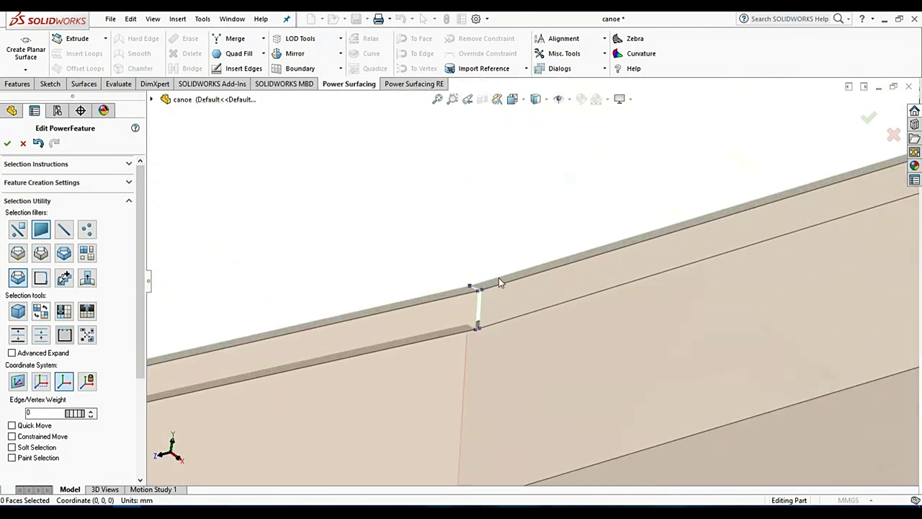
middle_drag(458, 305, 517, 188)
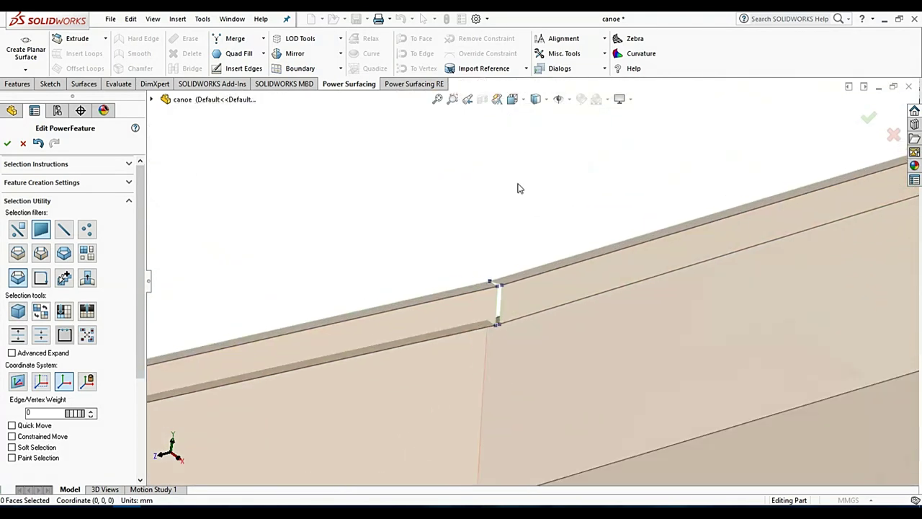
scroll(542, 220, up, 1)
Step: Hide the mirrored half and show the canoe in a straight side view
scroll(537, 220, up, 2)
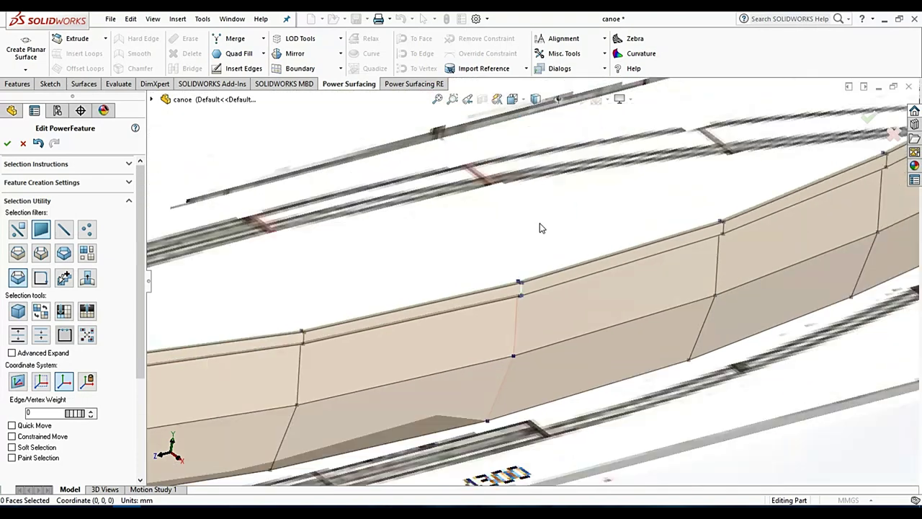
scroll(526, 219, up, 2)
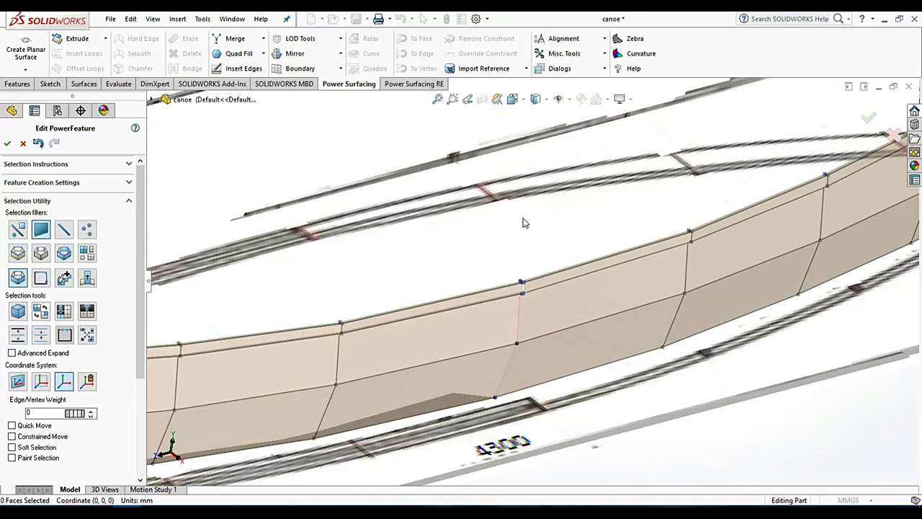
click(342, 54)
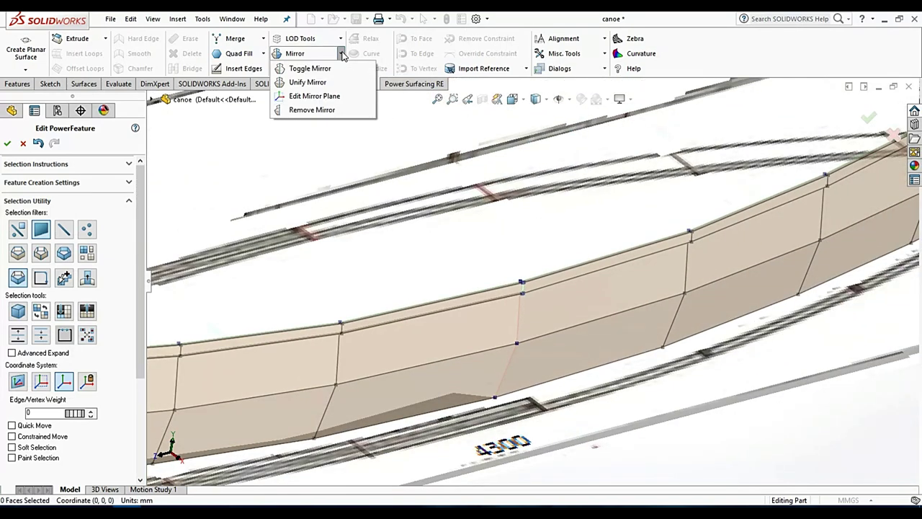
click(323, 69)
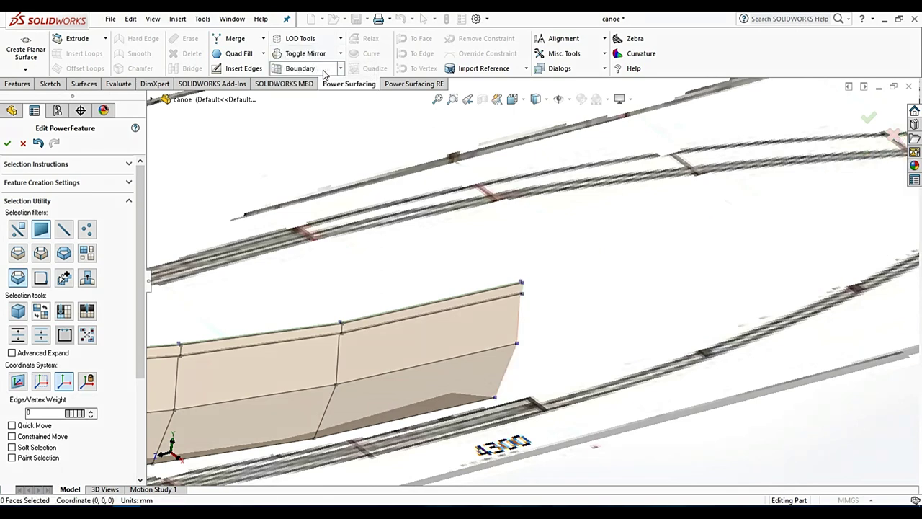
mouse_move(580, 296)
middle_down()
mouse_move(511, 245)
mouse_move(516, 189)
middle_up()
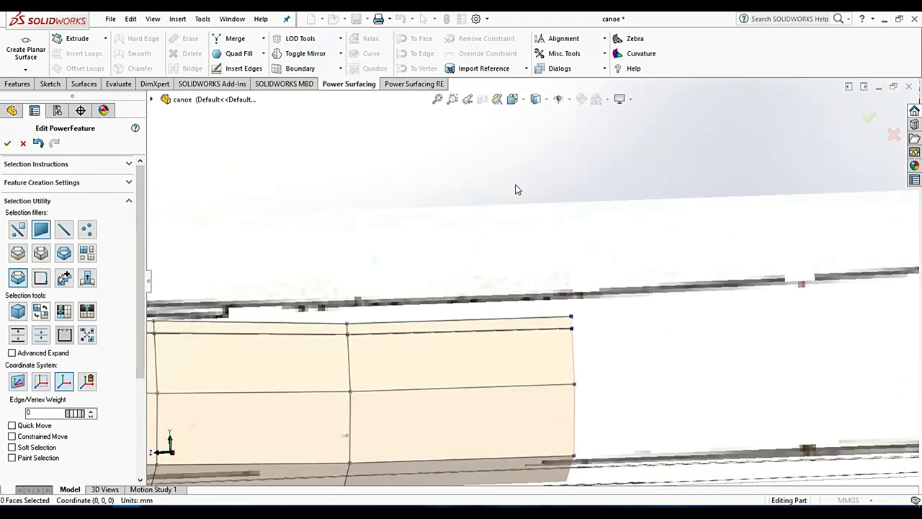
click(523, 101)
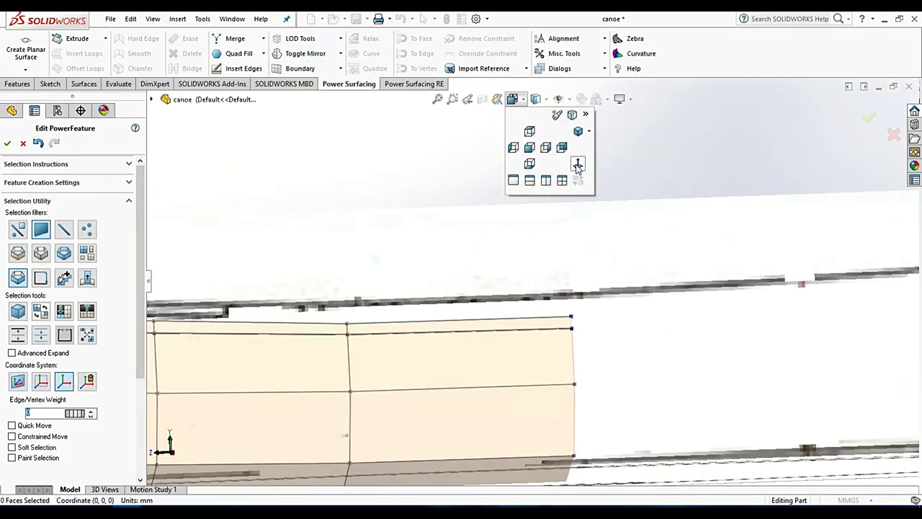
click(576, 166)
scroll(550, 303, down, 2)
scroll(497, 235, down, 2)
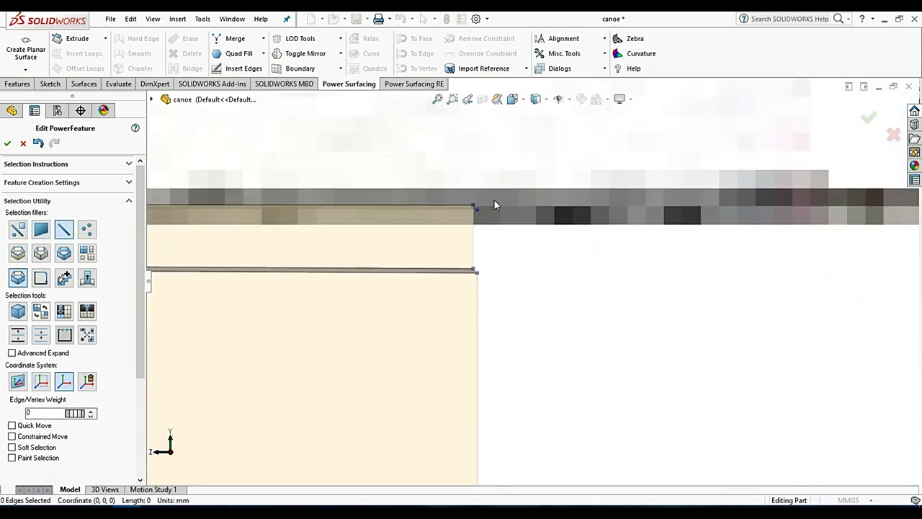
scroll(491, 207, down, 2)
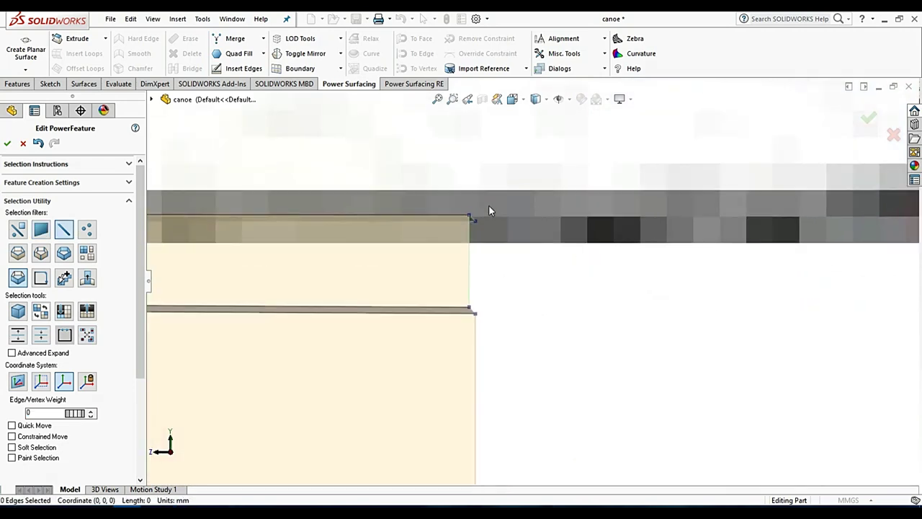
Step: Shift the two end vertices of the hull sideways onto the midline
click(87, 229)
scroll(478, 245, down, 1)
scroll(478, 209, down, 3)
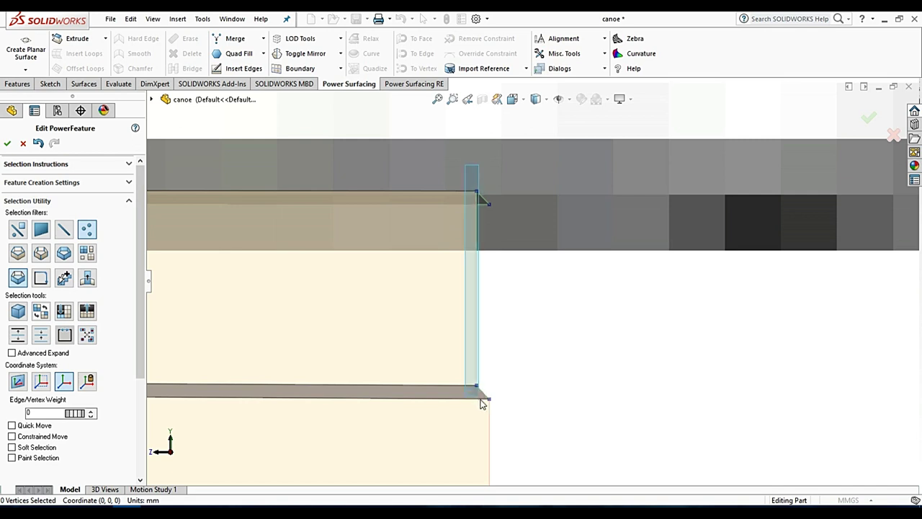
drag(481, 404, 484, 399)
drag(455, 293, 468, 294)
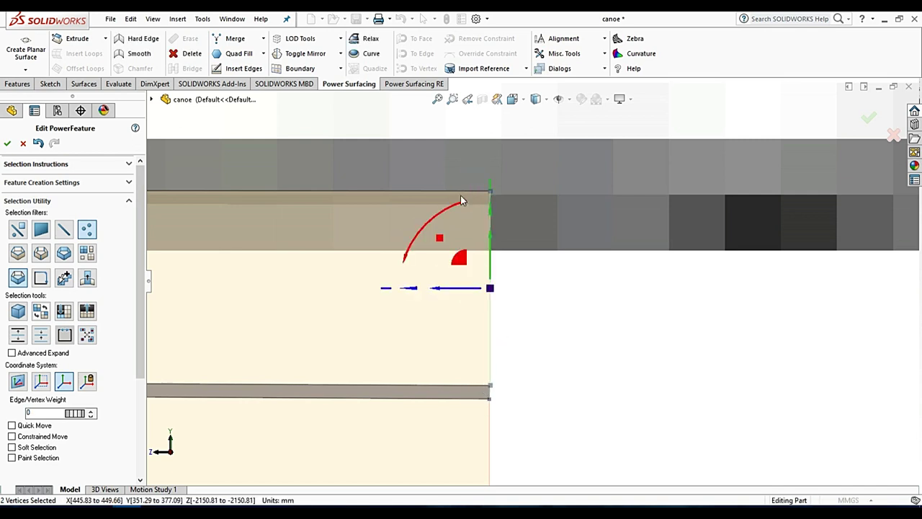
Step: Remove the existing mirror and select the two midline edges at the hull's end
click(341, 57)
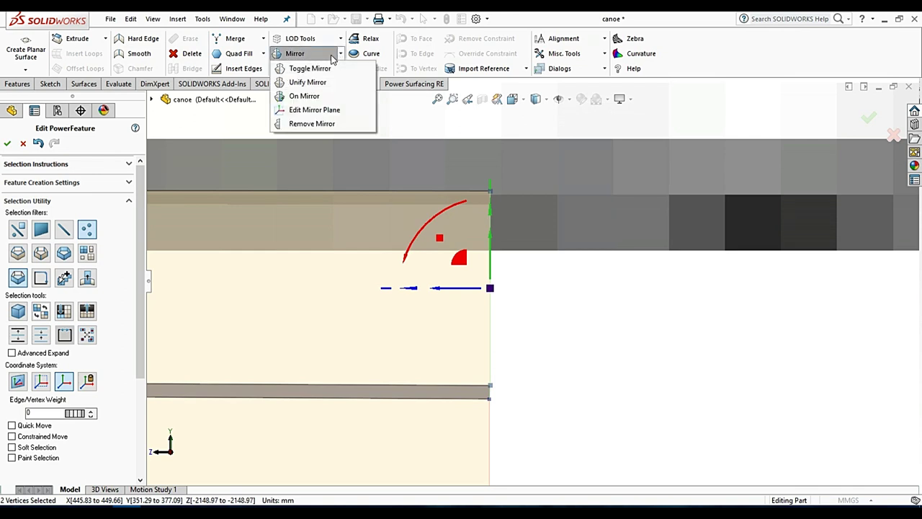
click(310, 125)
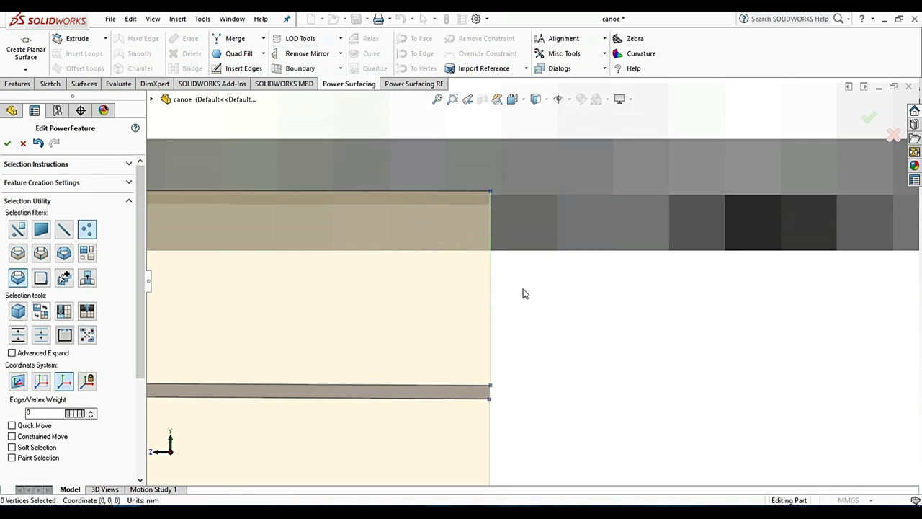
click(62, 226)
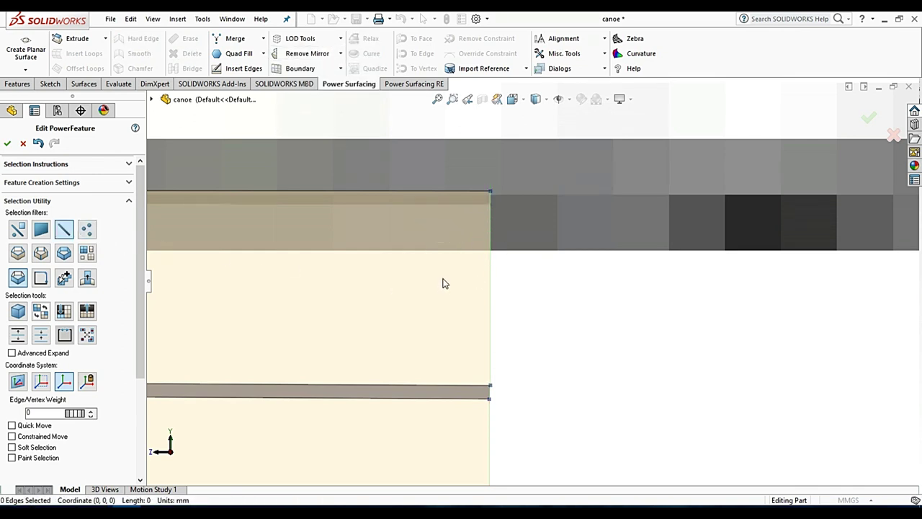
click(489, 282)
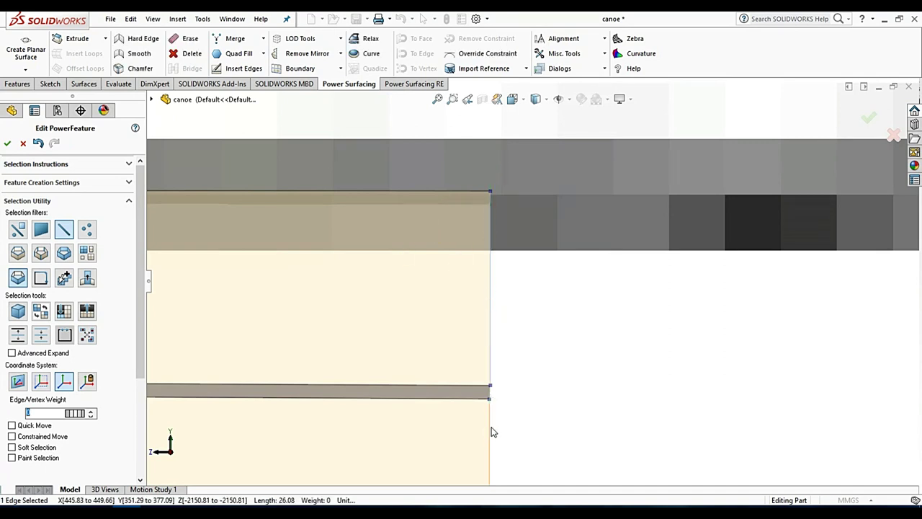
ctrl+click(491, 430)
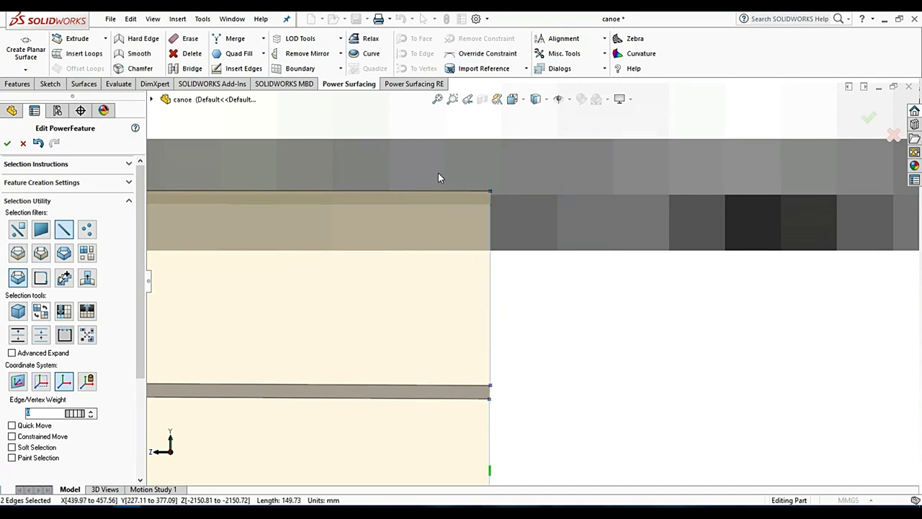
Step: Mirror the hull about the two selected edges and view the full canoe
click(341, 54)
click(303, 68)
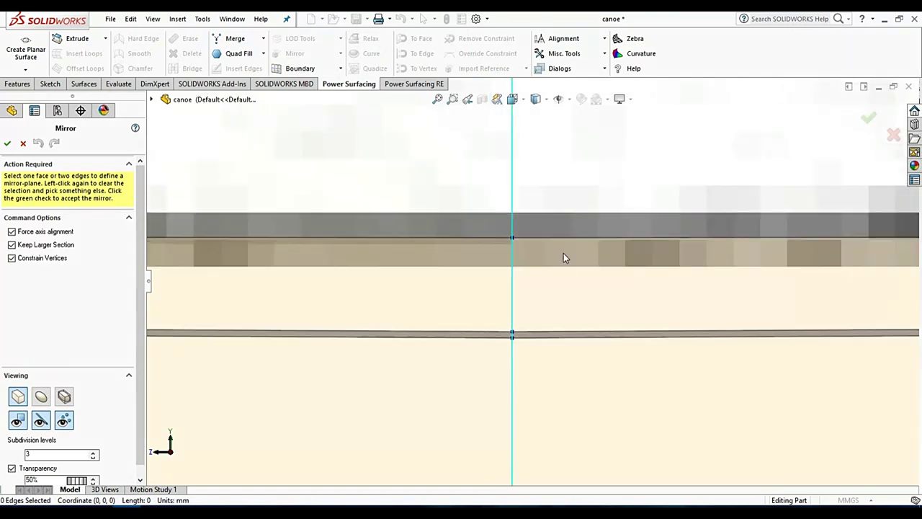
scroll(563, 258, up, 2)
scroll(578, 258, up, 2)
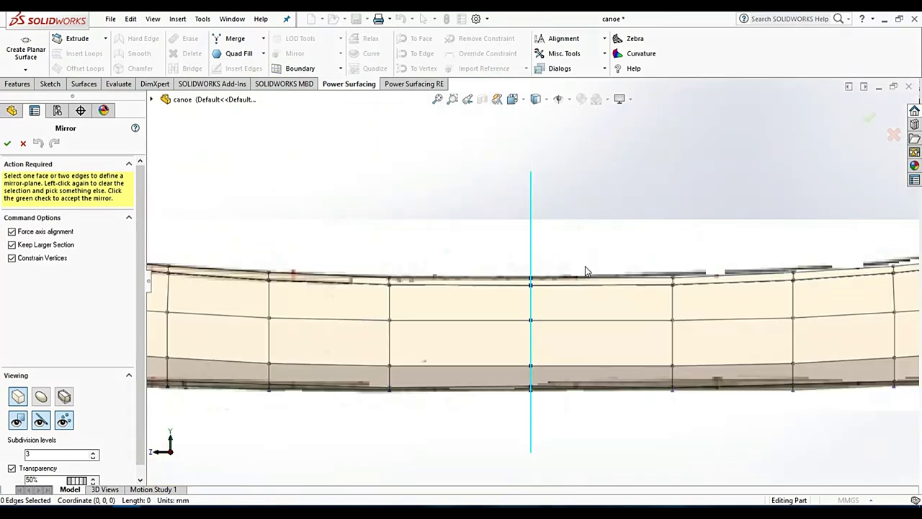
click(7, 143)
mouse_move(507, 253)
middle_down()
mouse_move(551, 294)
mouse_move(555, 323)
mouse_move(546, 277)
middle_up()
scroll(546, 274, up, 3)
scroll(544, 268, down, 1)
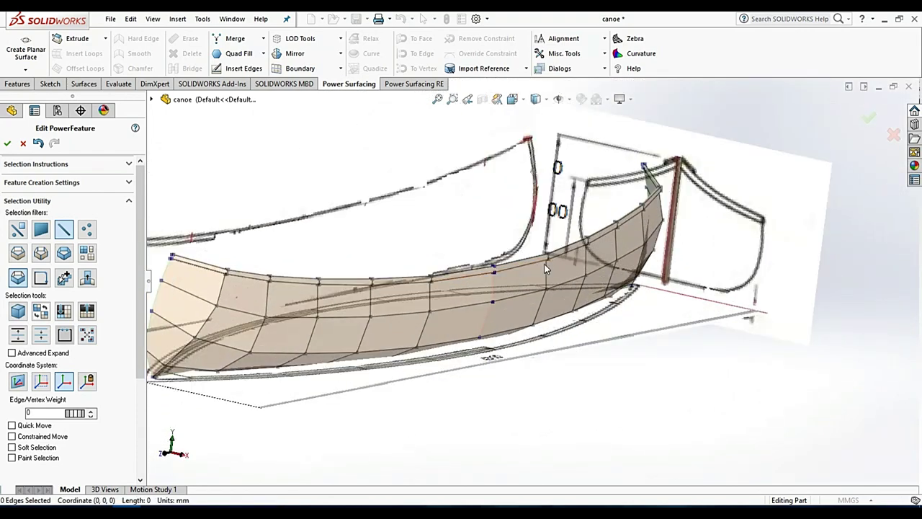
scroll(544, 263, down, 3)
Step: Orbit the whole hull, zoom back into the sheer, and switch picking to edges
middle_drag(487, 264, 319, 384)
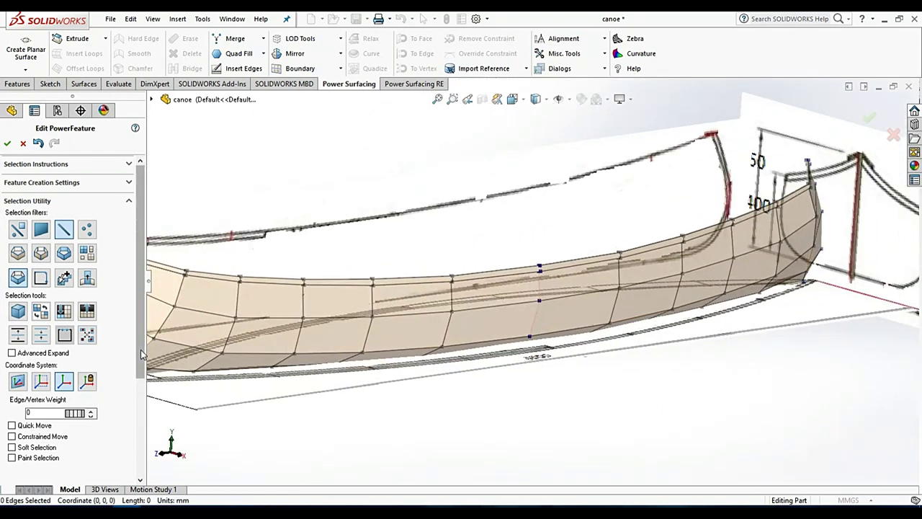
drag(141, 354, 142, 419)
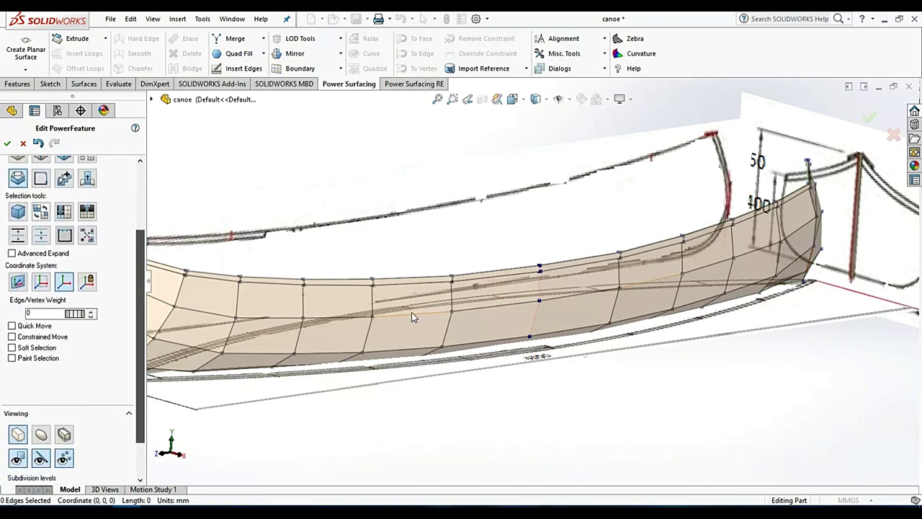
scroll(411, 315, up, 5)
scroll(414, 288, down, 4)
scroll(414, 282, down, 3)
scroll(413, 281, down, 2)
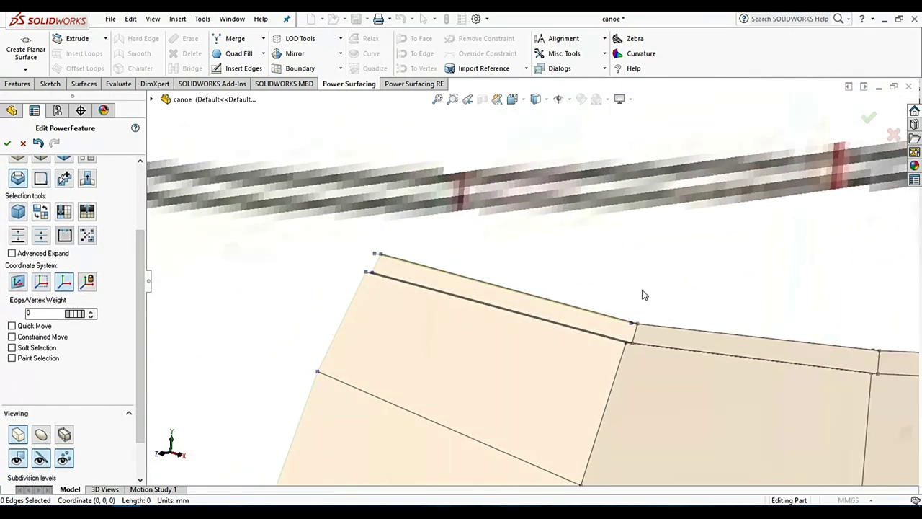
scroll(644, 295, up, 2)
scroll(691, 288, up, 2)
scroll(743, 281, up, 1)
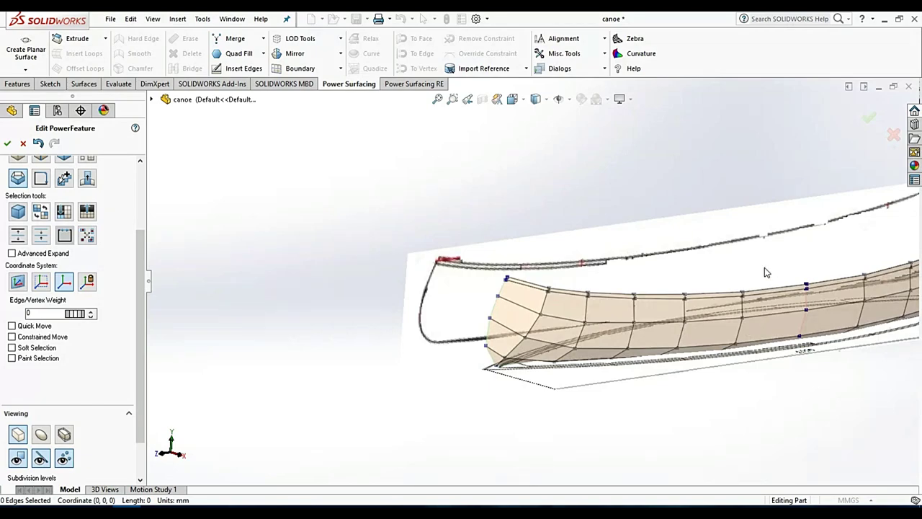
mouse_move(767, 272)
middle_down()
mouse_move(788, 272)
mouse_move(798, 285)
middle_up()
scroll(726, 218, down, 2)
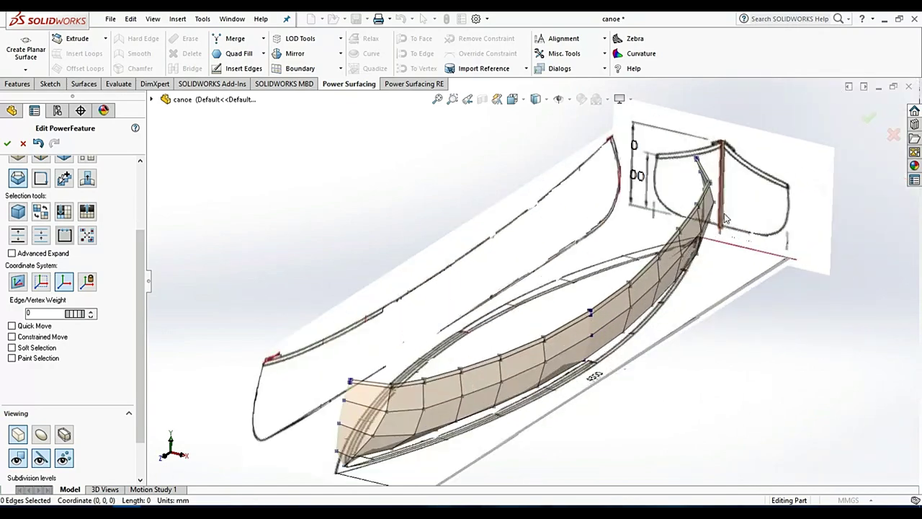
scroll(630, 257, down, 3)
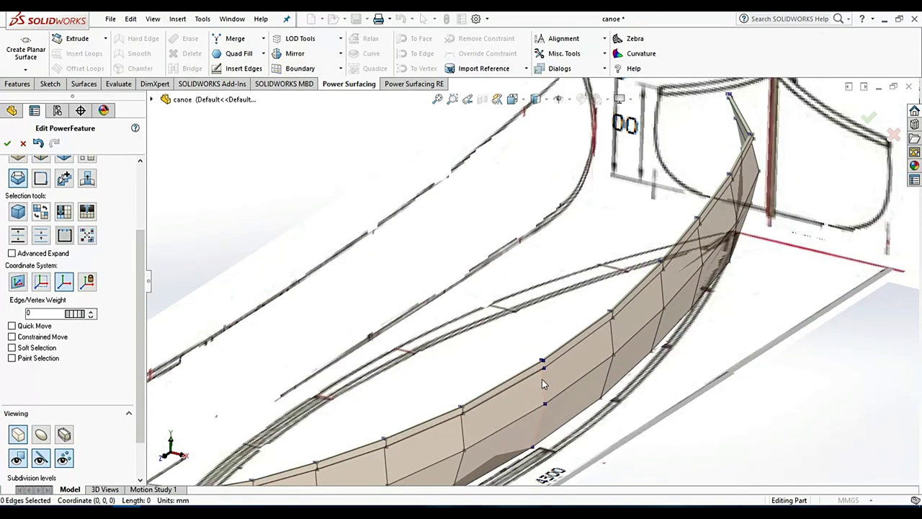
scroll(543, 384, down, 3)
scroll(541, 351, down, 2)
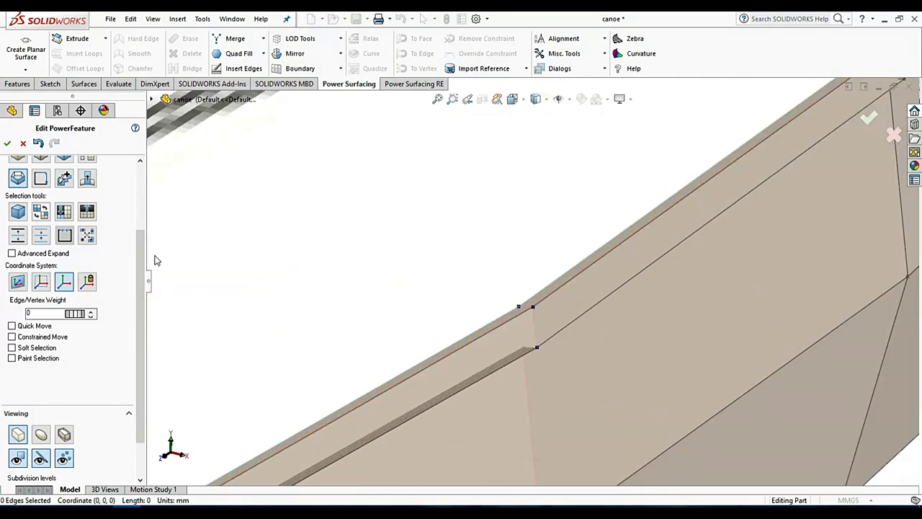
scroll(72, 245, up, 3)
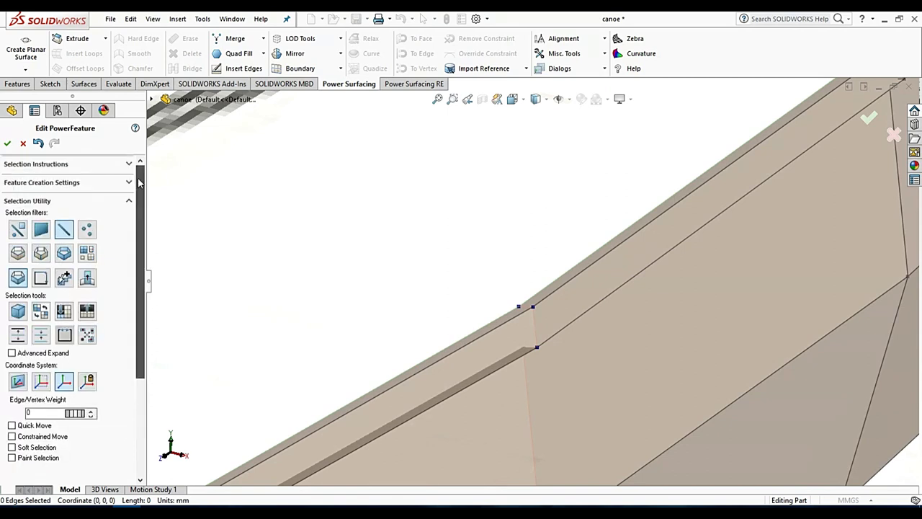
click(65, 230)
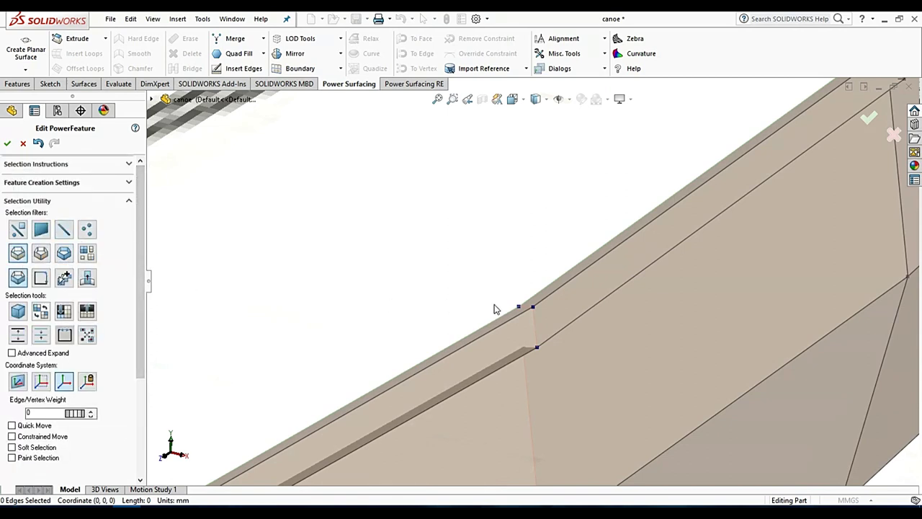
Step: Select the six sheer edges and lift them slightly upward along the Y axis
click(482, 284)
scroll(479, 267, up, 2)
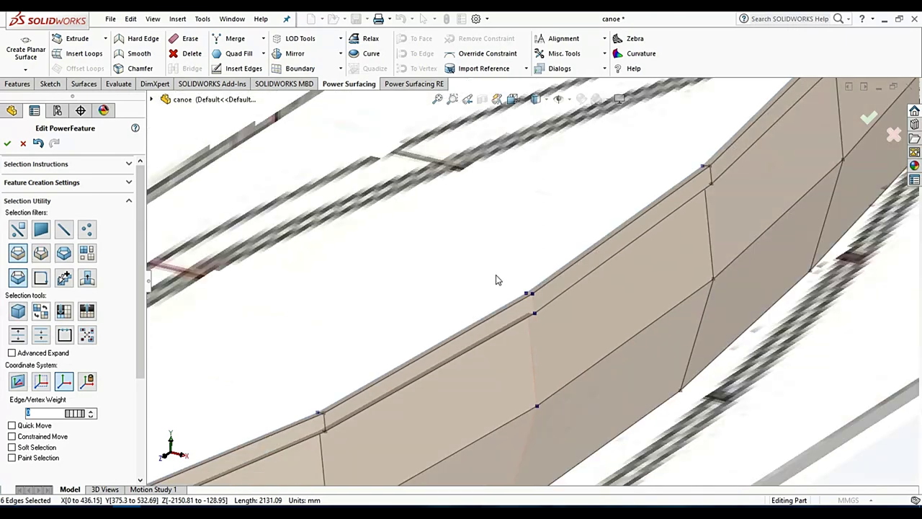
scroll(504, 281, up, 2)
scroll(432, 324, up, 1)
scroll(345, 366, up, 2)
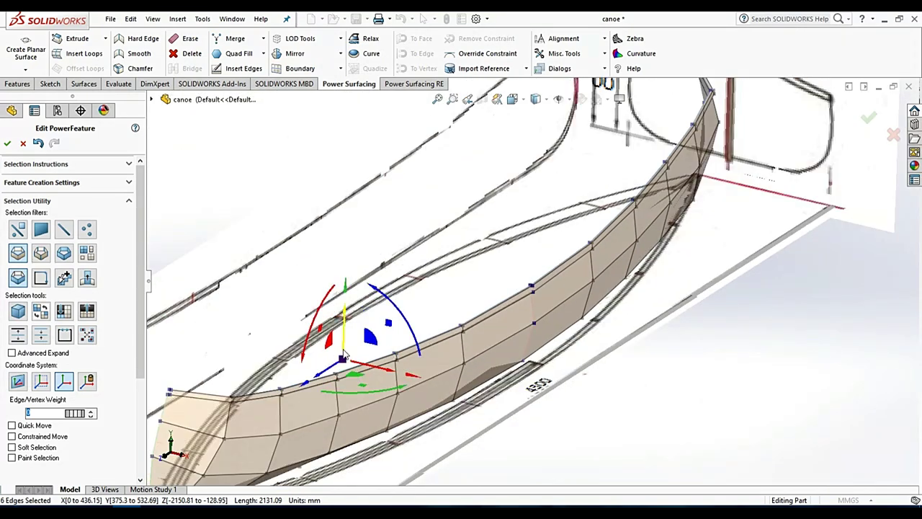
scroll(356, 346, down, 3)
drag(481, 340, 469, 329)
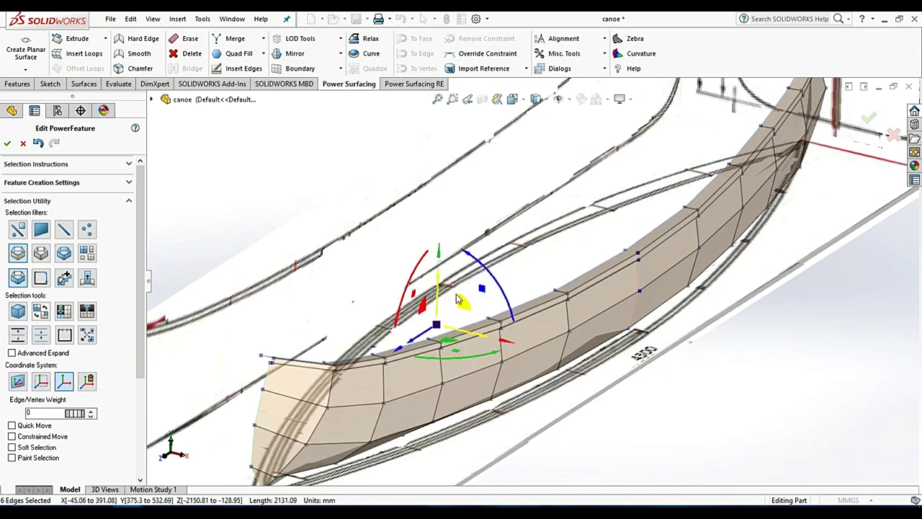
drag(443, 296, 442, 290)
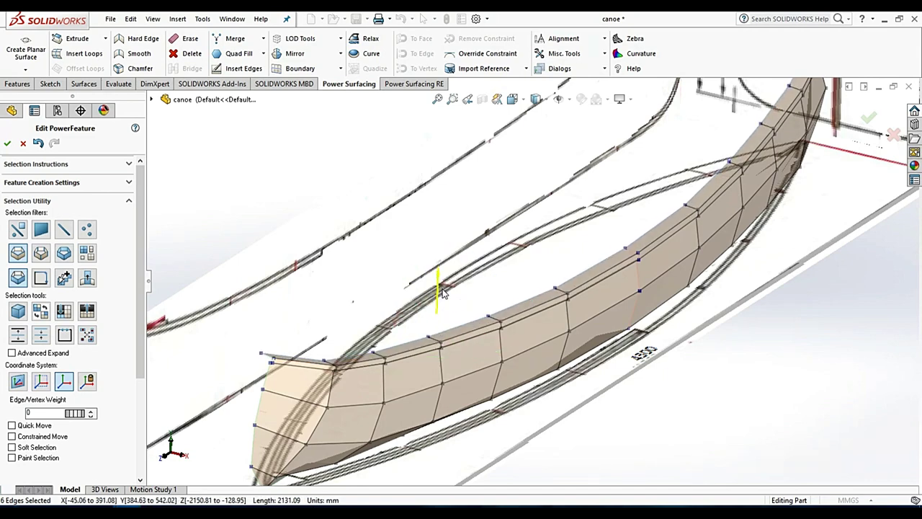
middle_drag(656, 199, 555, 157)
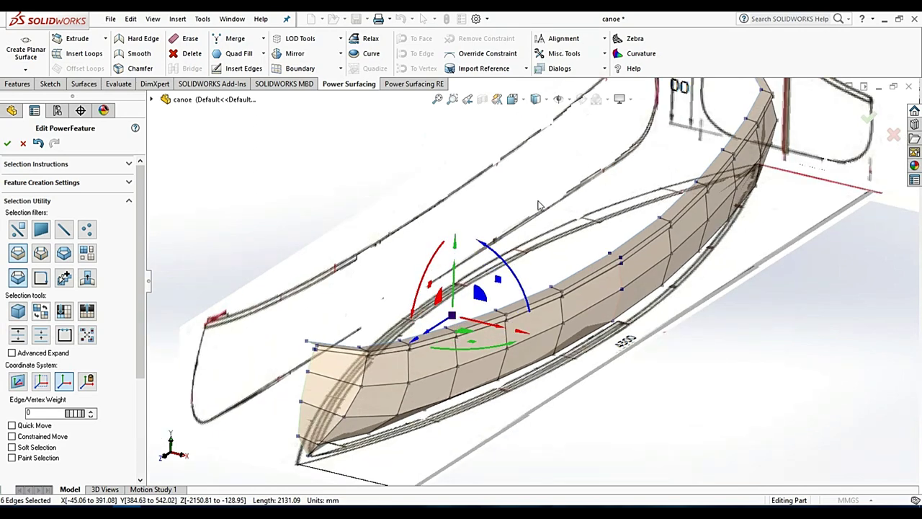
Step: Clear the edge selection, switch to vertex picking, and select two bow-top vertices
click(323, 213)
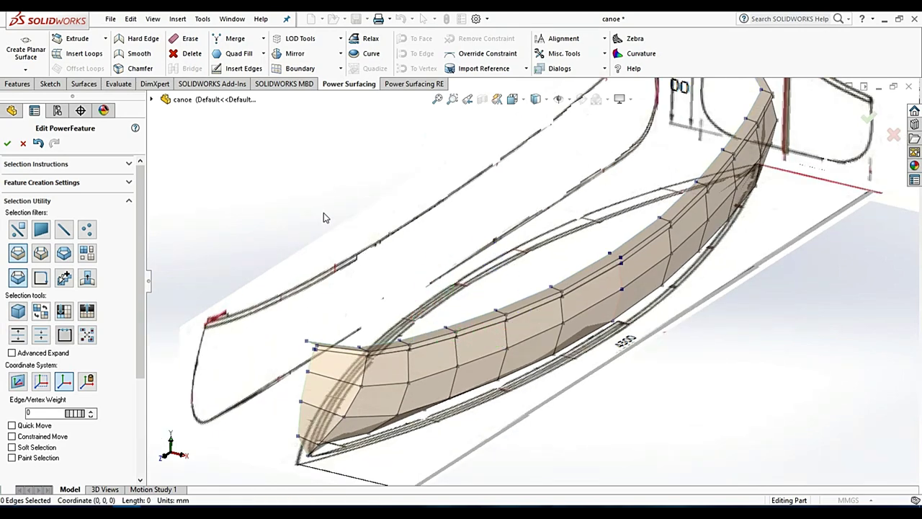
mouse_move(534, 241)
middle_down()
mouse_move(504, 249)
mouse_move(533, 234)
mouse_move(381, 338)
middle_up()
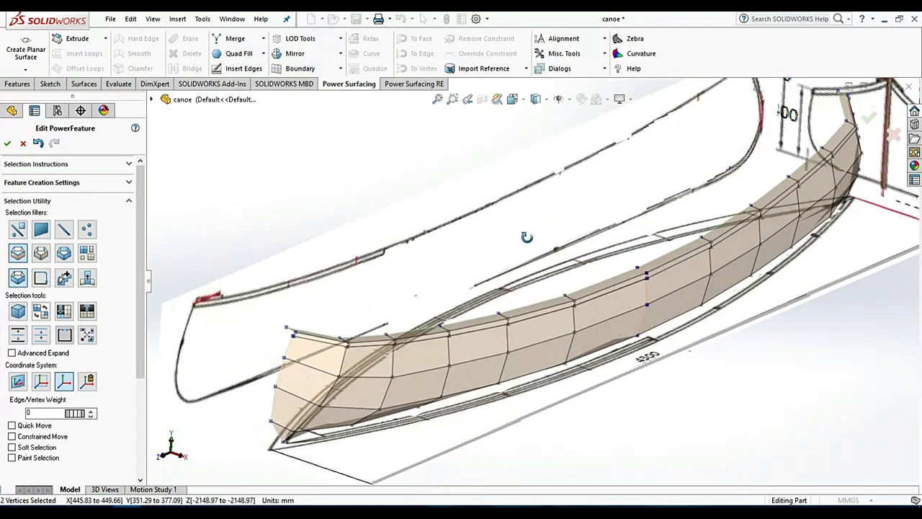
scroll(381, 338, down, 5)
scroll(381, 338, up, 1)
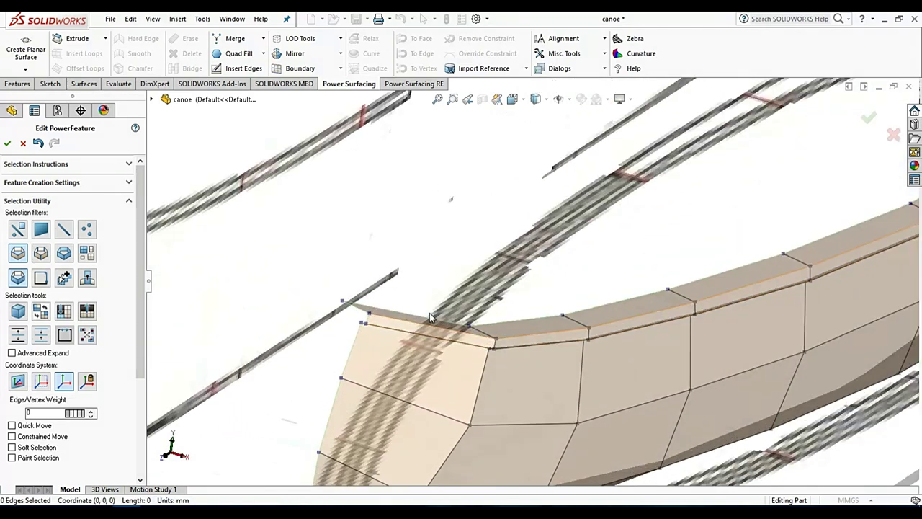
scroll(528, 297, up, 3)
scroll(504, 301, down, 2)
scroll(460, 304, down, 3)
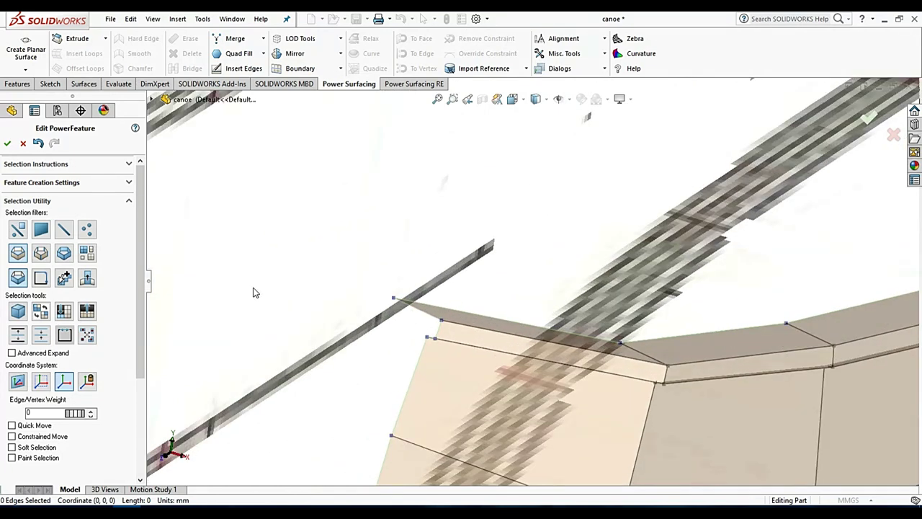
key(v)
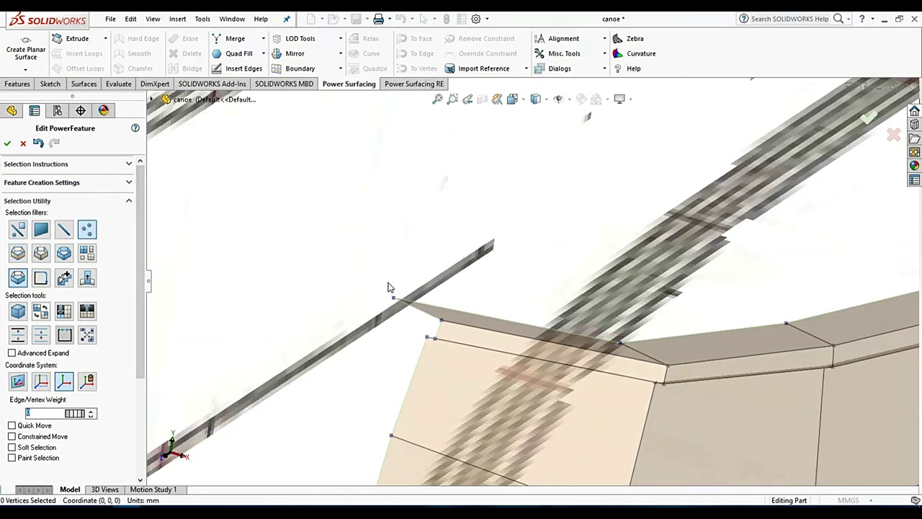
click(394, 298)
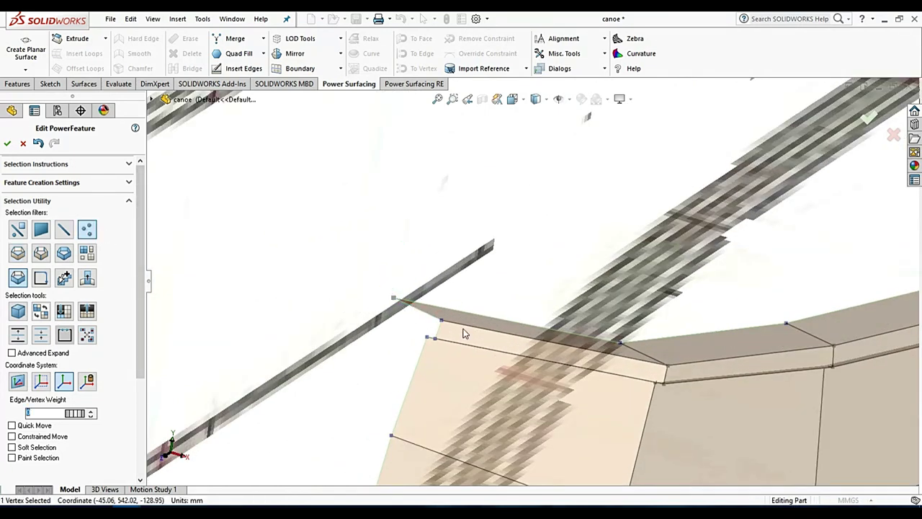
ctrl+click(441, 319)
Step: Add a third bow-top vertex to the selection
middle_drag(469, 350, 504, 320)
scroll(504, 320, up, 3)
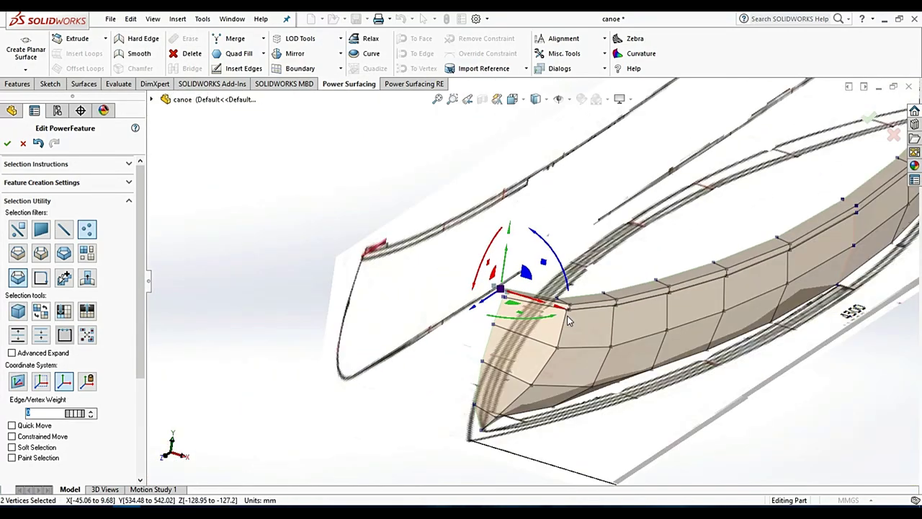
scroll(530, 351, down, 3)
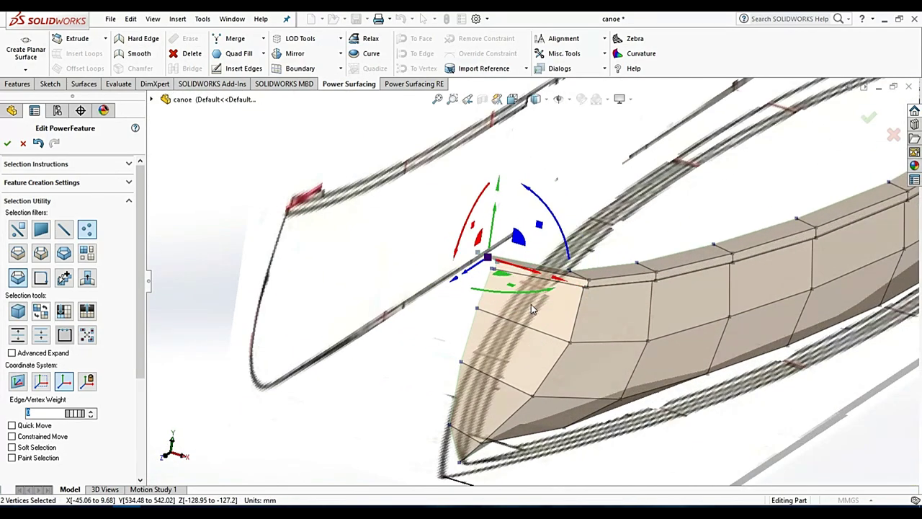
middle_drag(530, 304, 490, 351)
scroll(491, 350, down, 2)
scroll(490, 350, down, 2)
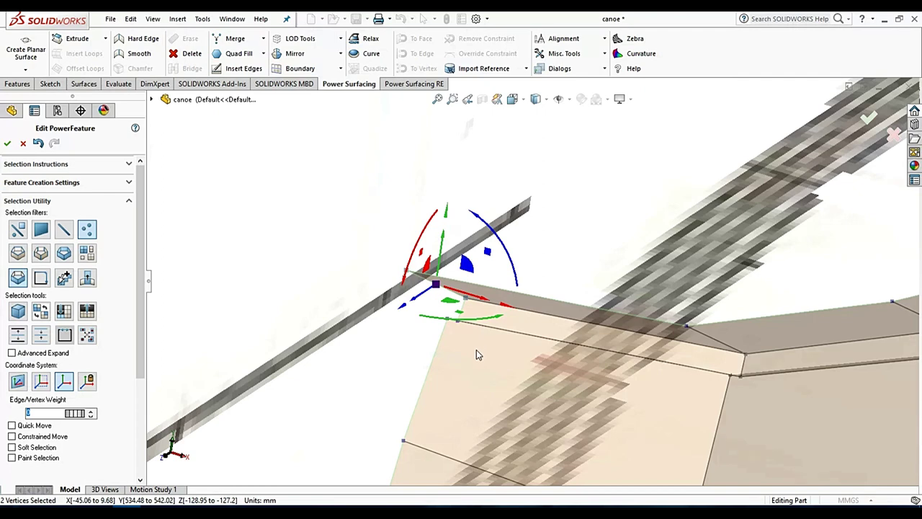
key(Escape)
ctrl+click(457, 320)
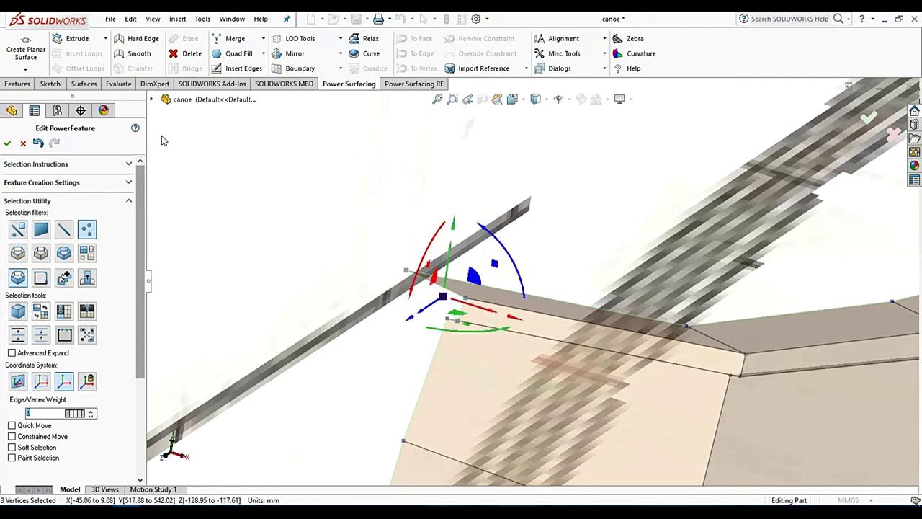
Step: Snap the selected bow-top vertices onto the Right Plane with Snap To Plane
click(154, 99)
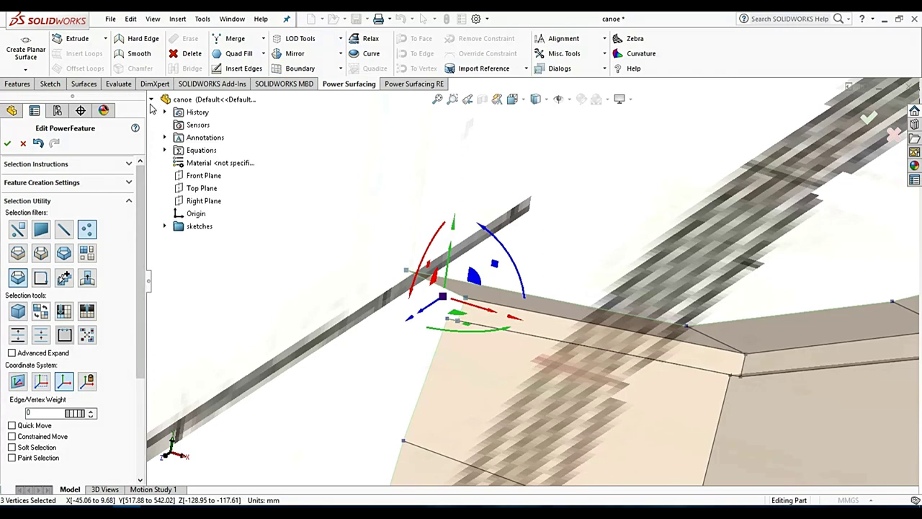
click(211, 203)
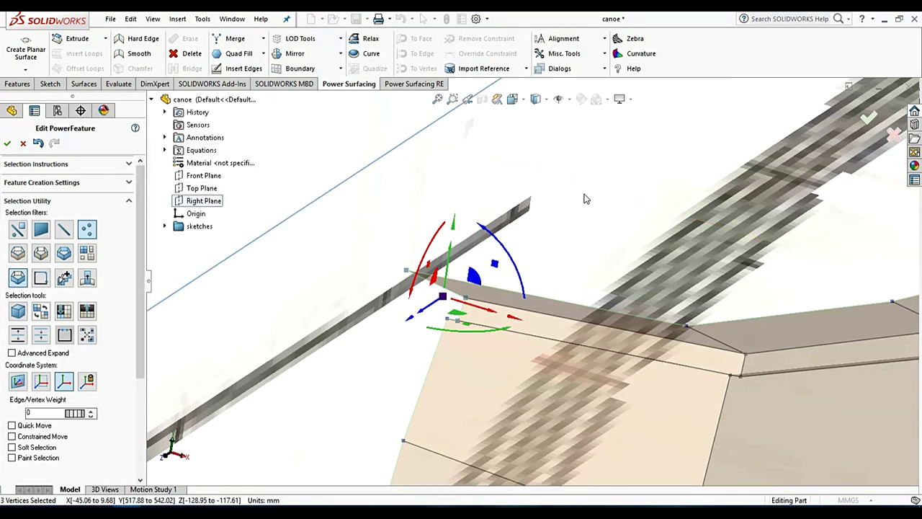
mouse_move(582, 200)
middle_down()
mouse_move(602, 199)
mouse_move(504, 144)
middle_up()
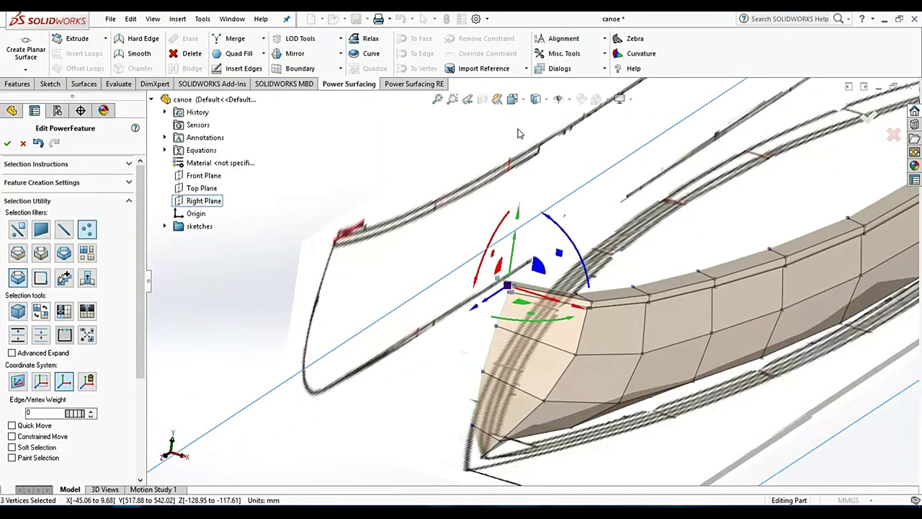
click(202, 19)
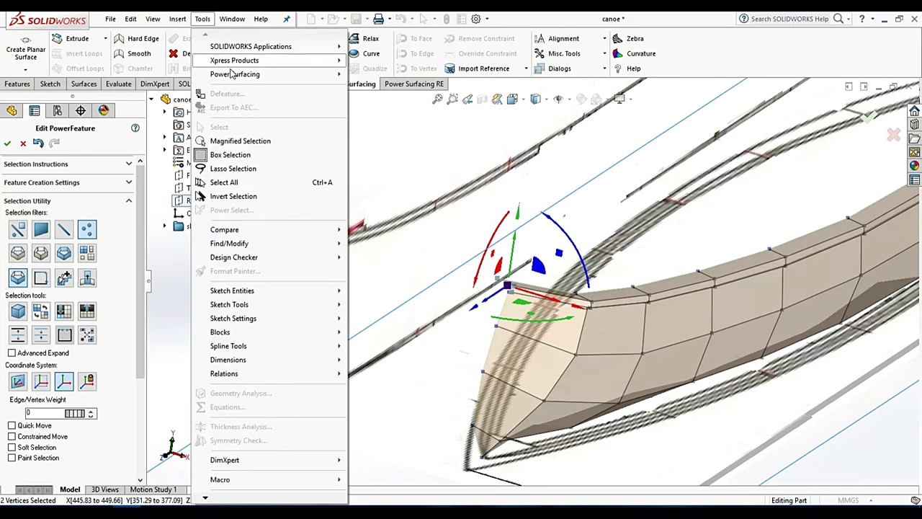
mouse_move(235, 74)
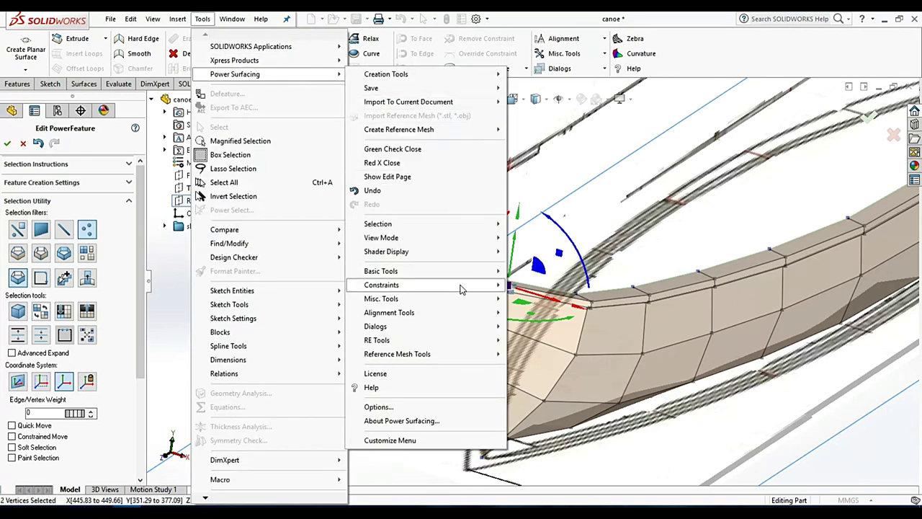
mouse_move(389, 313)
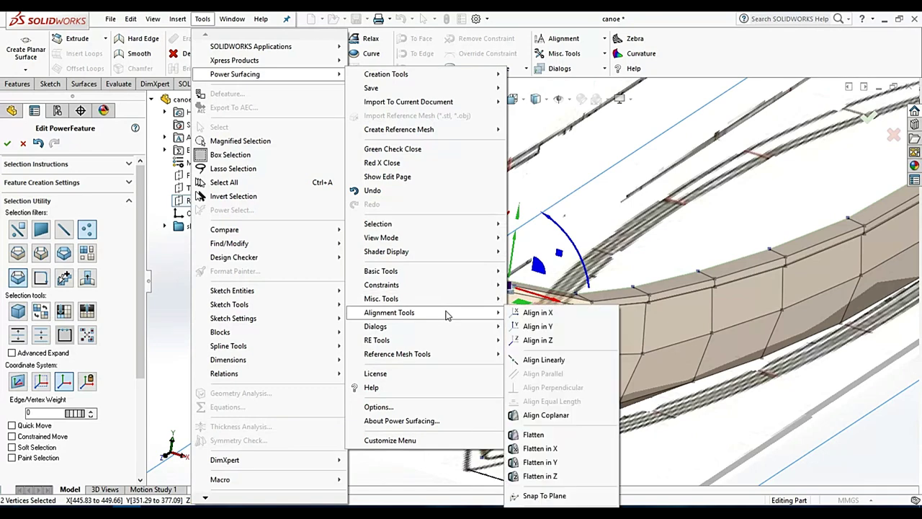
click(553, 497)
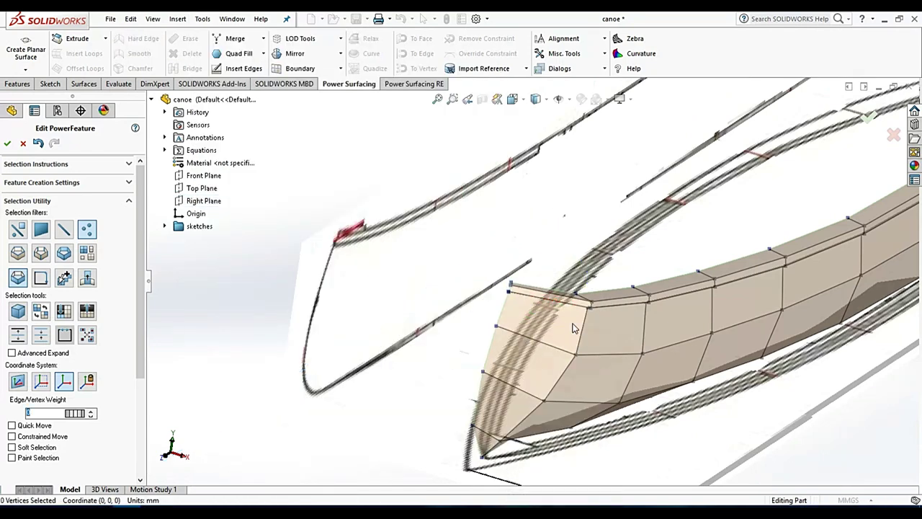
mouse_move(533, 334)
middle_down()
mouse_move(498, 306)
mouse_move(600, 301)
mouse_move(582, 325)
mouse_move(484, 376)
middle_up()
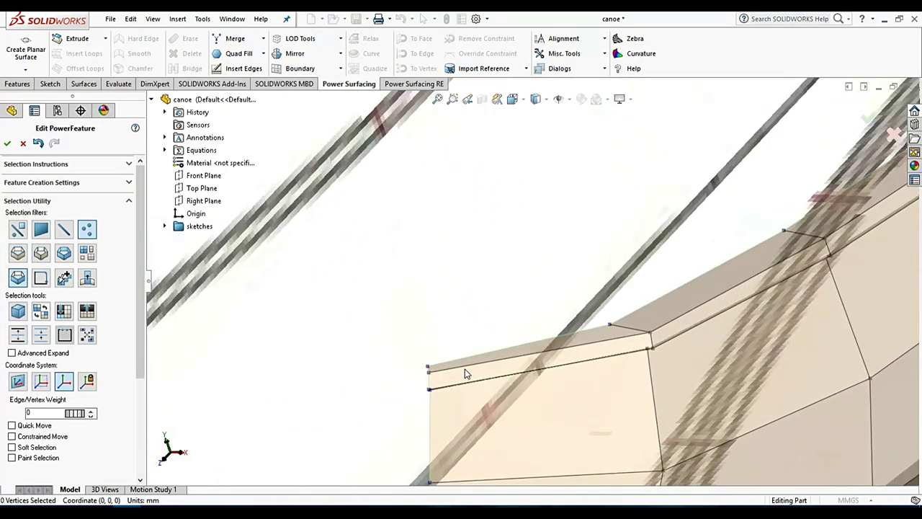
scroll(551, 333, up, 3)
scroll(555, 330, up, 3)
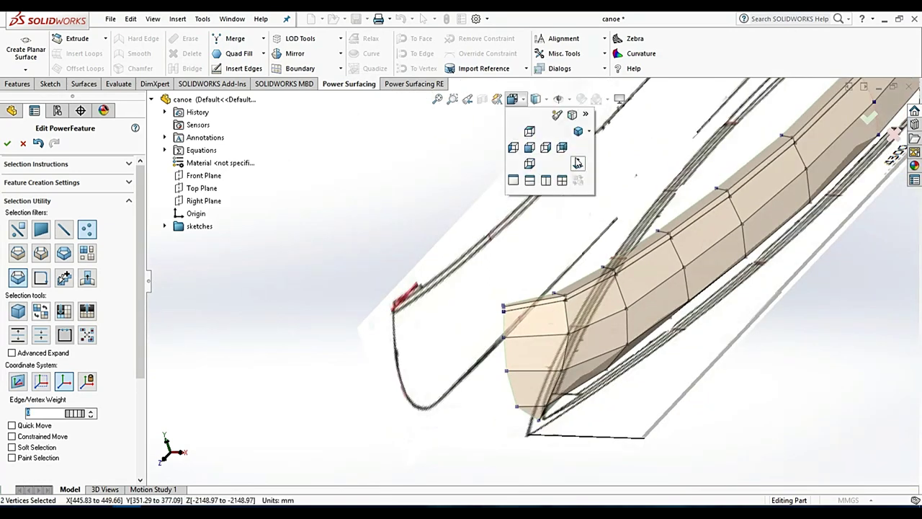
Step: In side view, drag the bow's top corner vertex downward
click(577, 164)
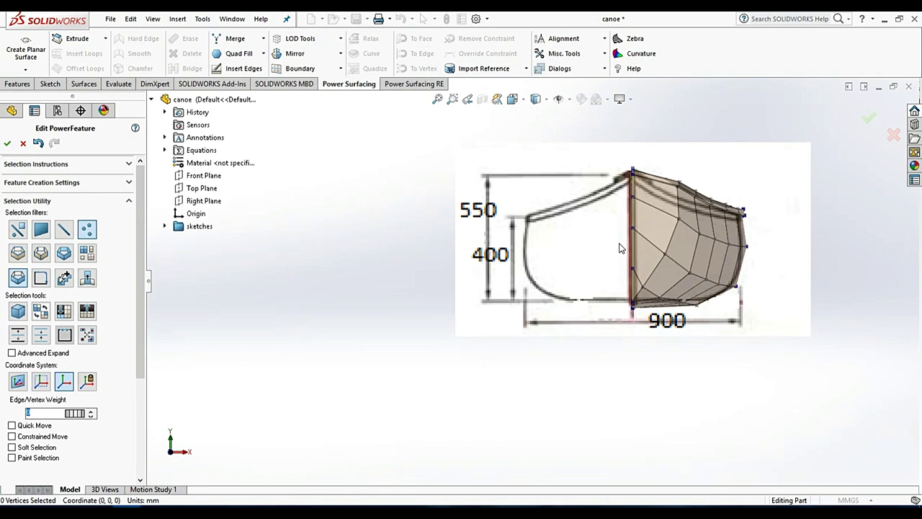
scroll(787, 219, down, 2)
scroll(631, 194, down, 3)
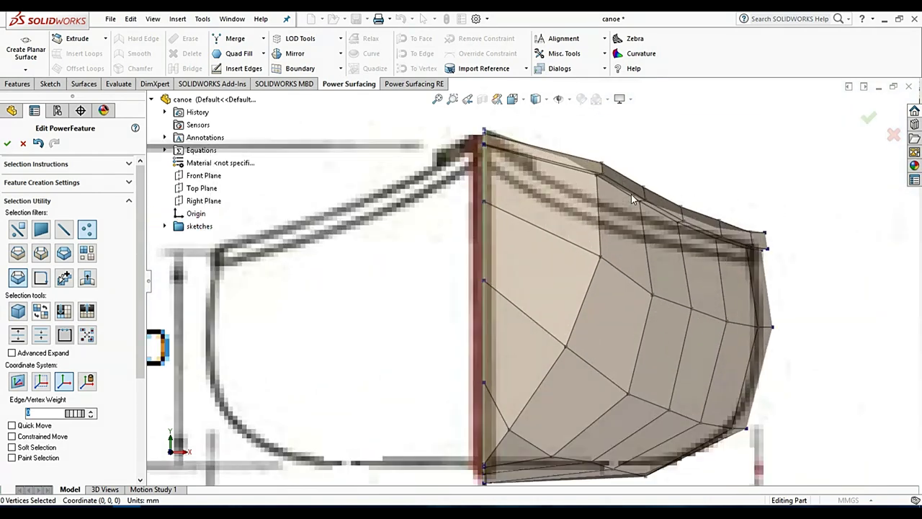
scroll(636, 172, down, 2)
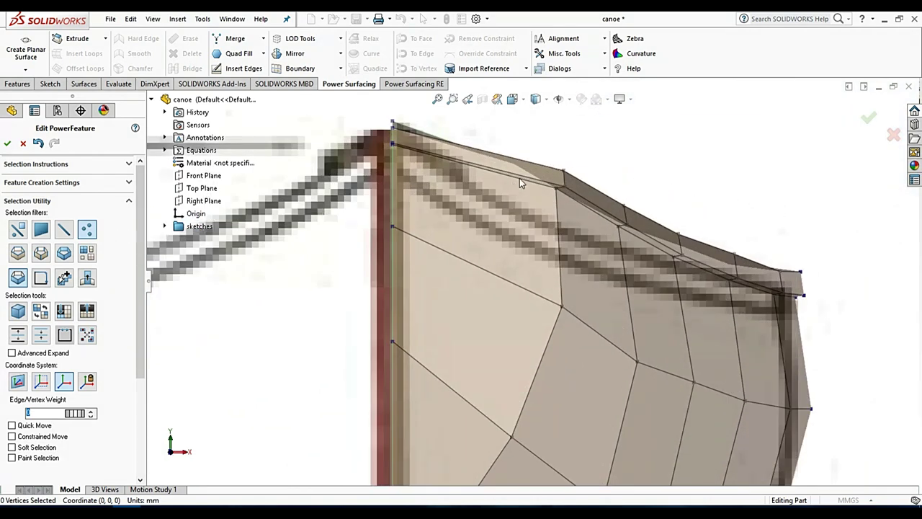
click(554, 184)
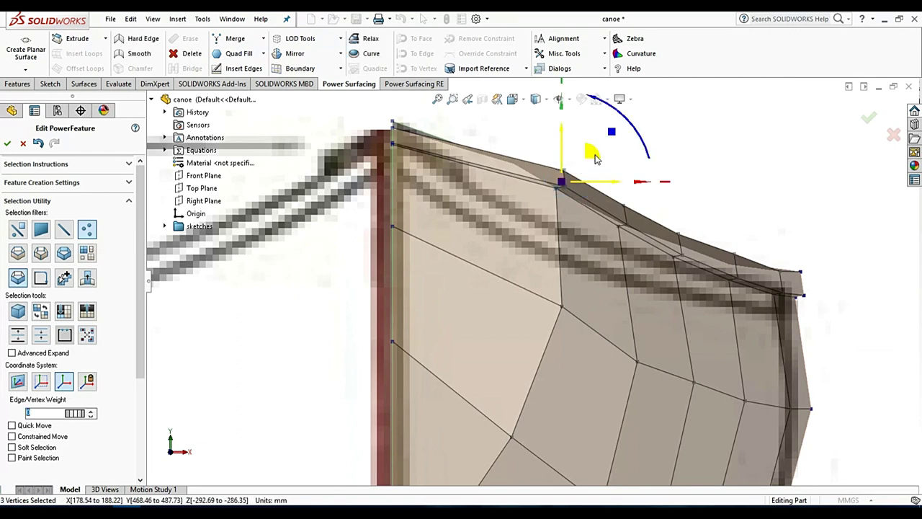
drag(561, 147, 564, 183)
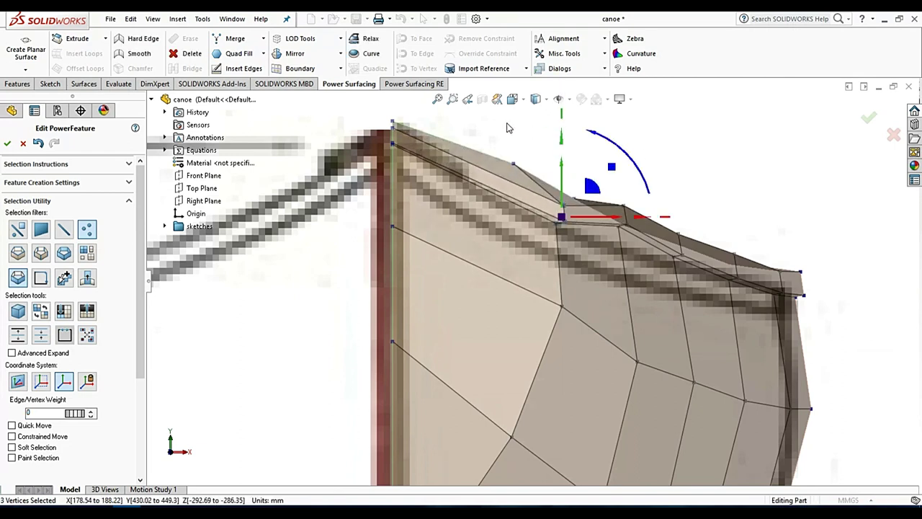
key(ctrl+z)
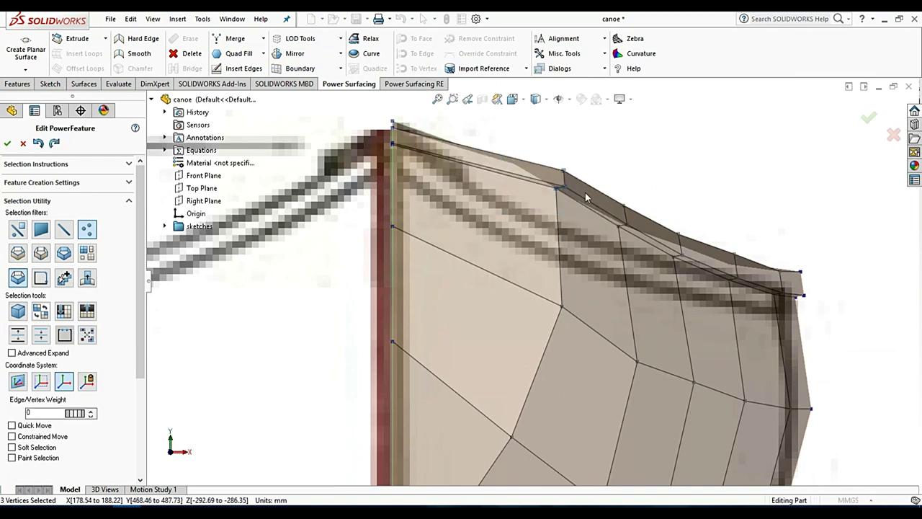
drag(562, 155, 562, 214)
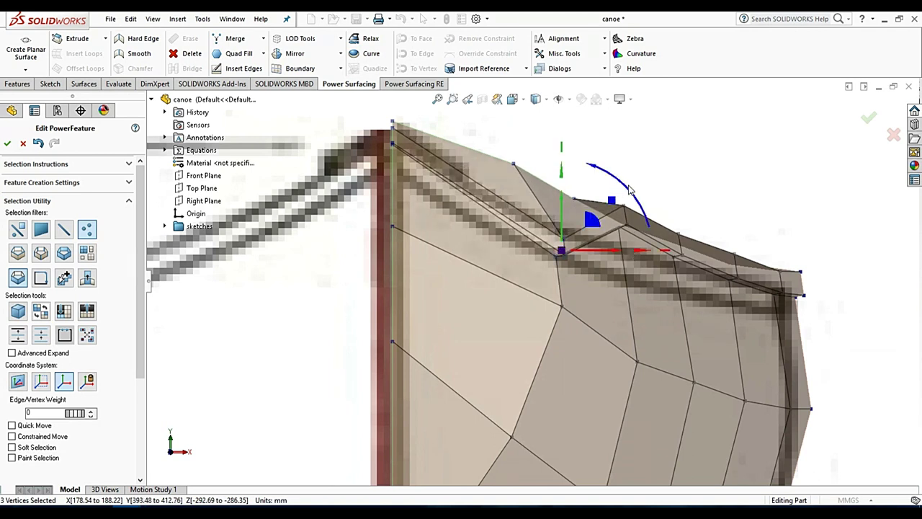
Step: Lower the next sheer vertex and the ridge's upper vertex to flatten the top edge
ctrl+click(611, 212)
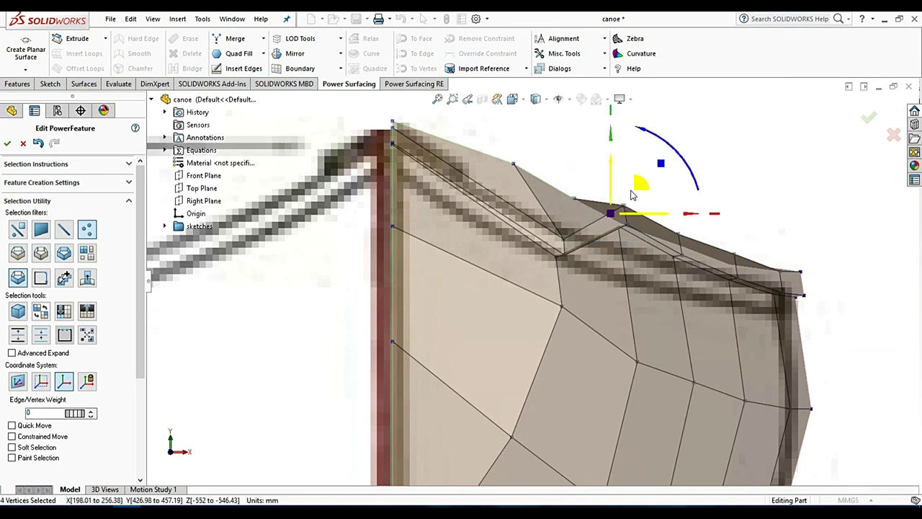
drag(631, 194, 623, 242)
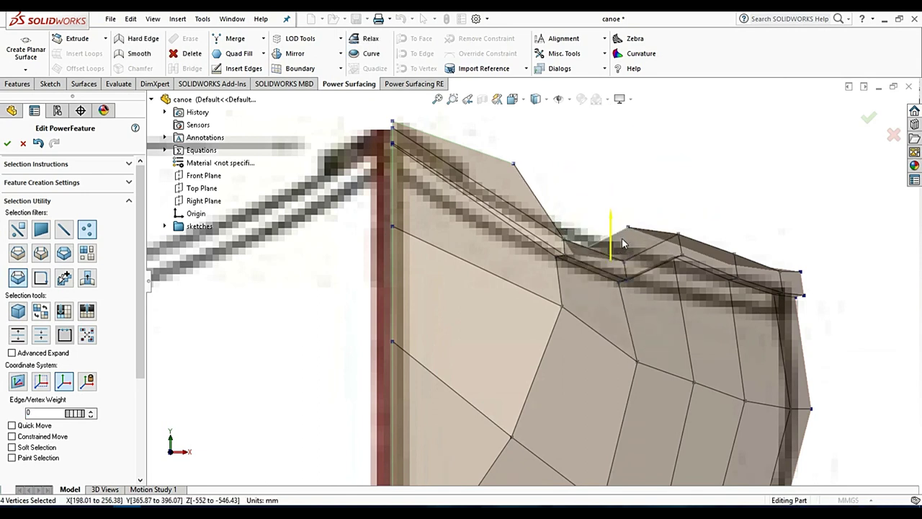
click(513, 165)
drag(514, 152, 514, 215)
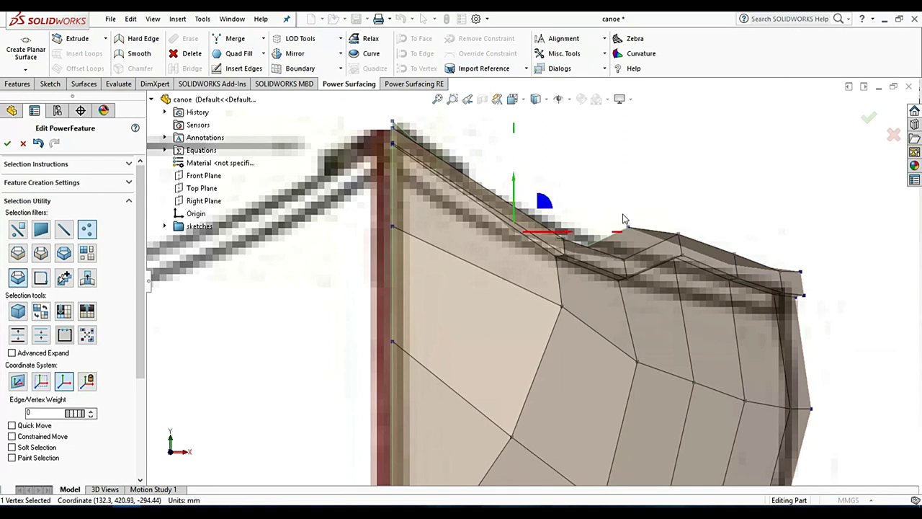
drag(616, 211, 697, 262)
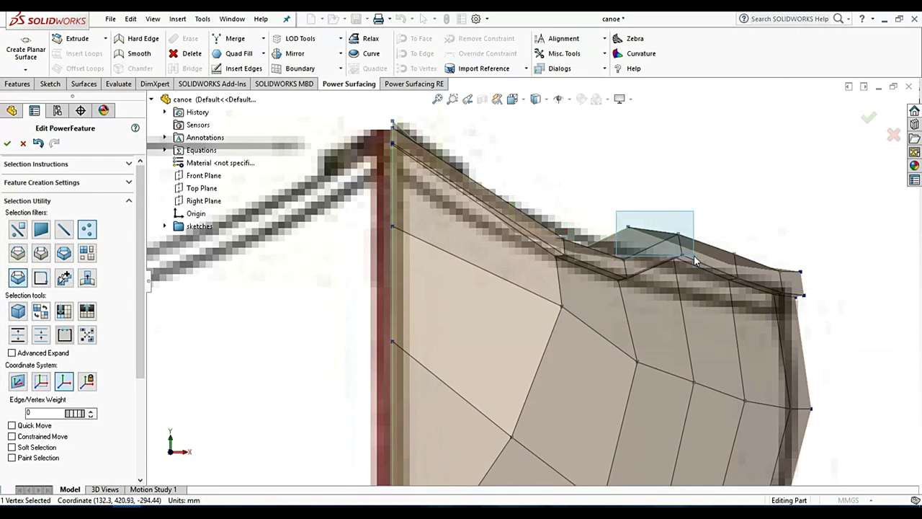
scroll(691, 258, down, 2)
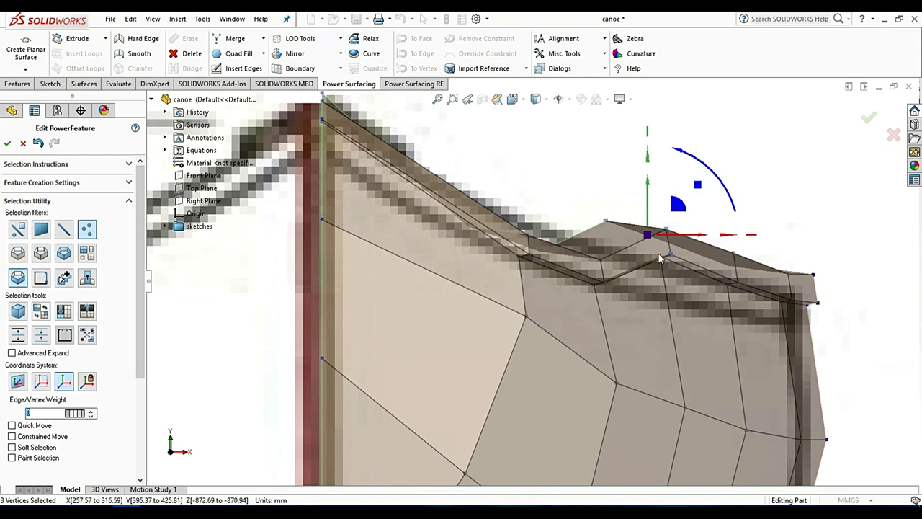
Step: Lower two box-selected groups of ridge vertices, four then five, near the hull end
click(613, 150)
scroll(652, 196, down, 2)
drag(628, 210, 693, 322)
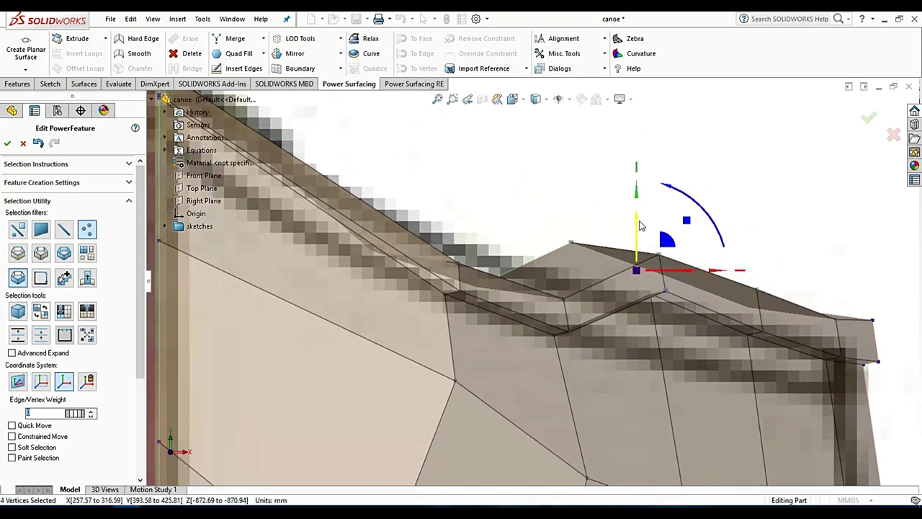
drag(640, 245, 638, 288)
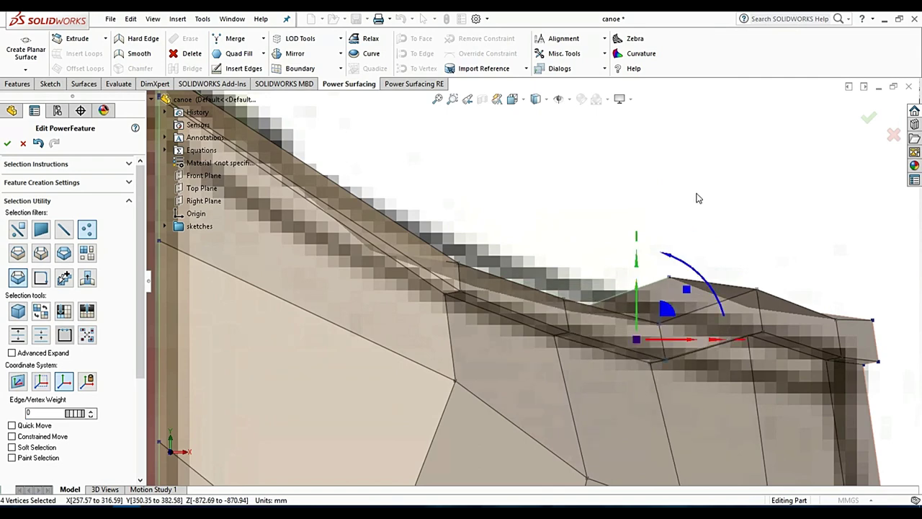
scroll(762, 307, up, 2)
scroll(762, 307, down, 2)
scroll(762, 307, down, 1)
click(673, 177)
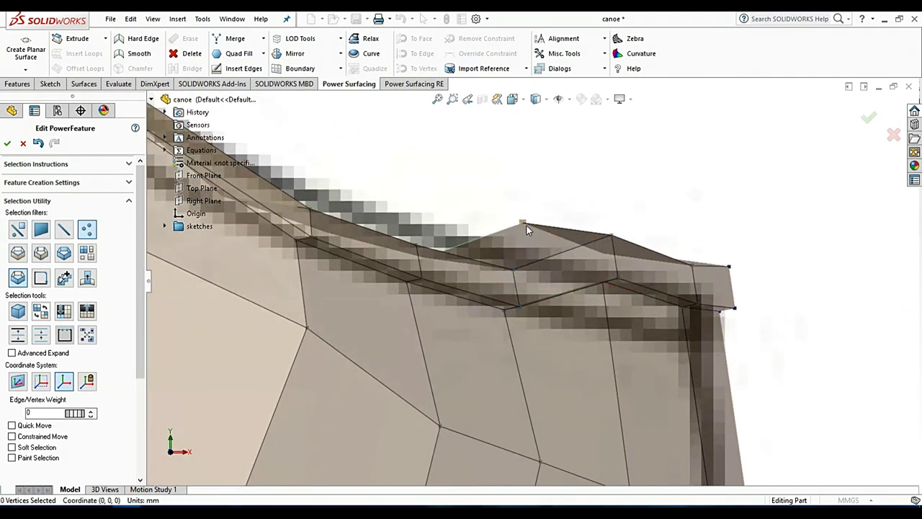
drag(516, 207, 637, 289)
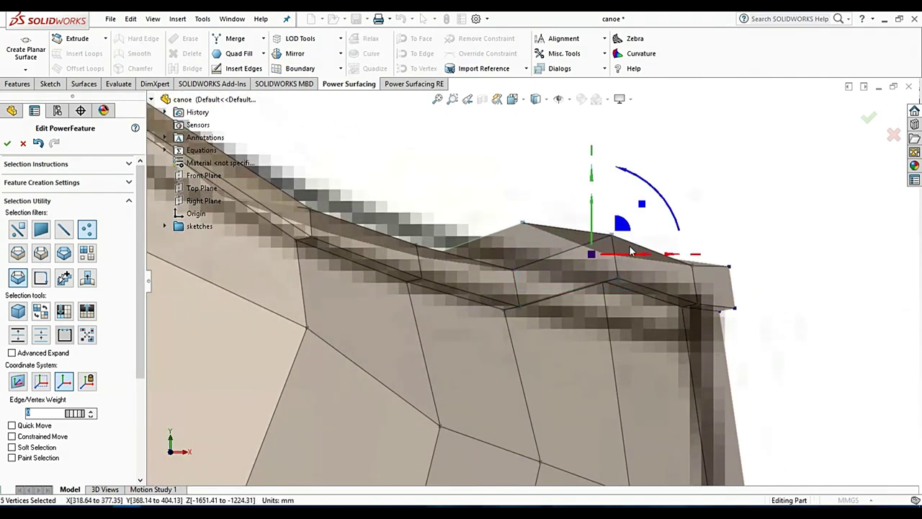
drag(594, 226, 595, 276)
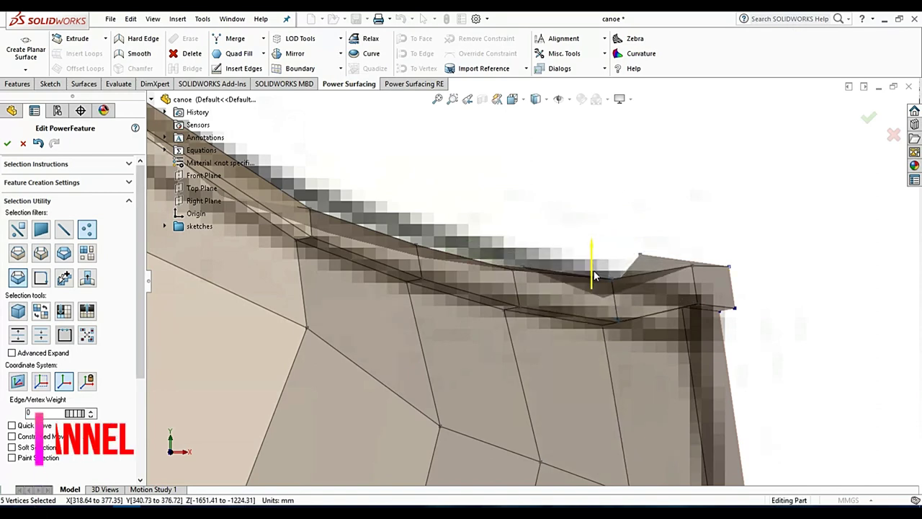
Step: Lower the three top corner vertices at the hull end
click(698, 167)
mouse_move(698, 167)
middle_down()
mouse_move(643, 315)
mouse_move(587, 274)
middle_up()
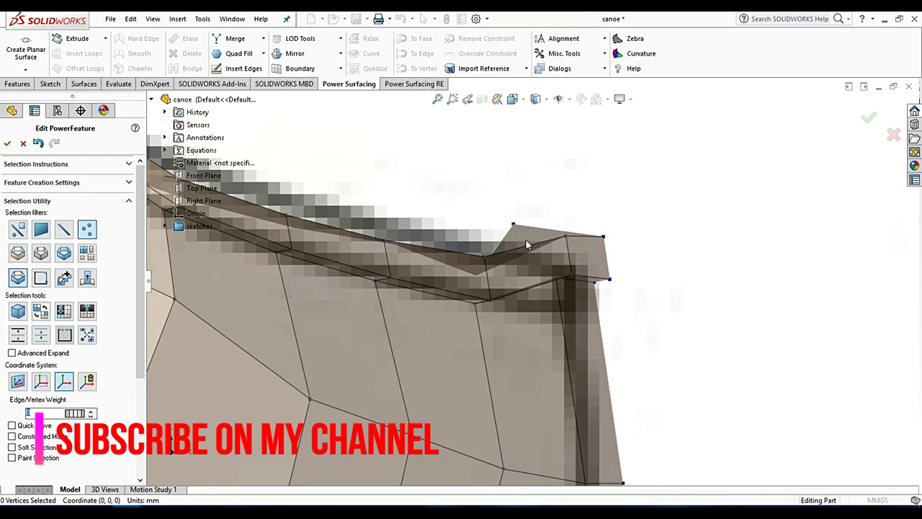
mouse_move(501, 197)
mouse_down()
mouse_move(579, 242)
mouse_move(551, 277)
mouse_up()
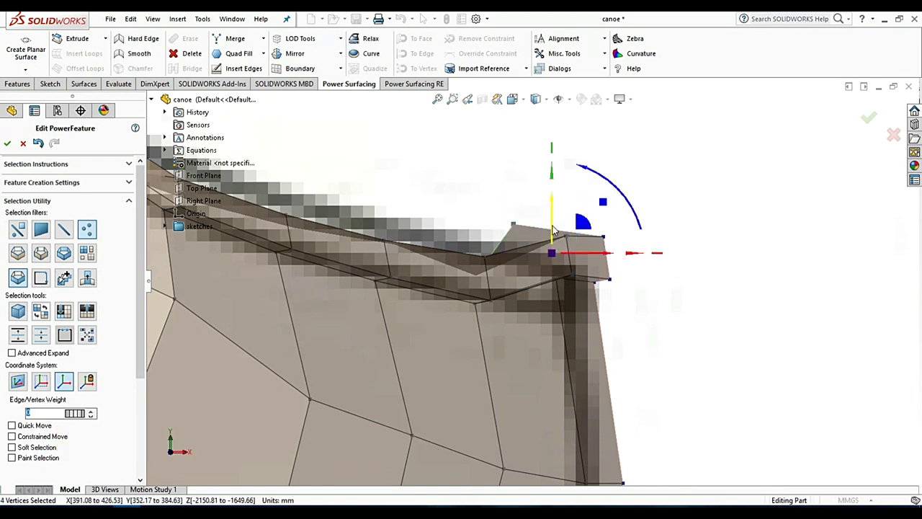
click(582, 230)
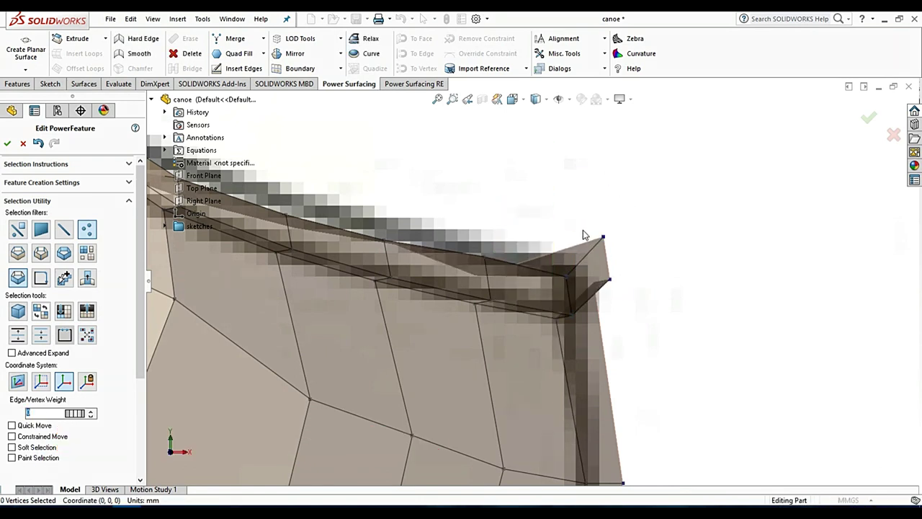
middle_drag(583, 230, 580, 247)
drag(572, 212, 644, 337)
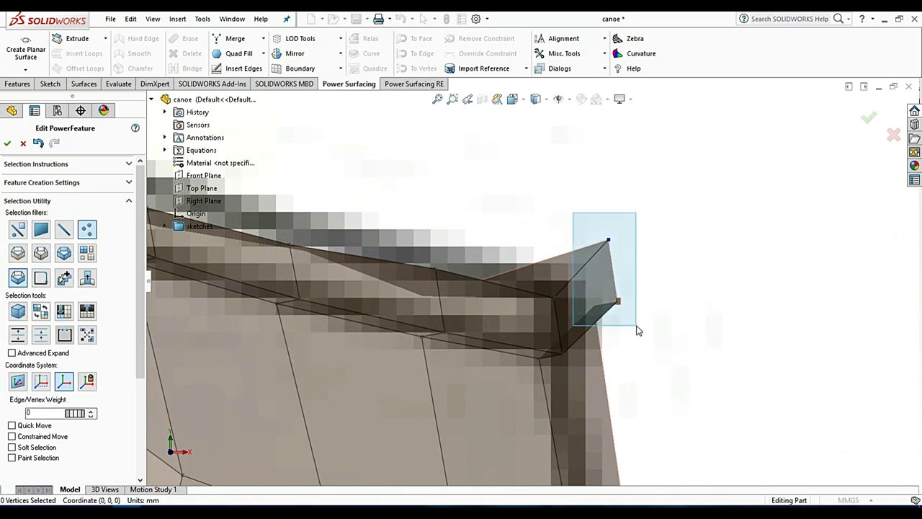
drag(608, 265, 613, 303)
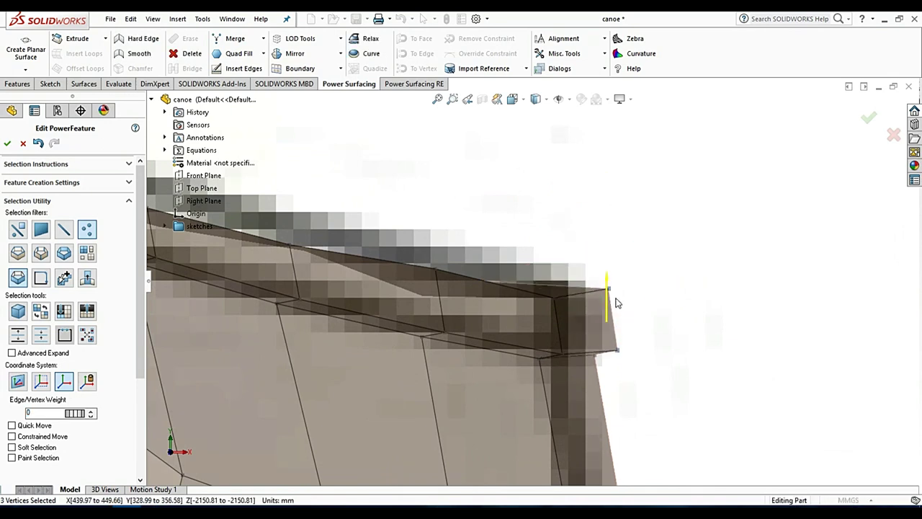
Step: Orbit to a side-on view of the bow and switch the selection filter to edges
click(756, 233)
mouse_move(756, 232)
middle_down()
mouse_move(426, 252)
mouse_move(479, 245)
mouse_move(606, 278)
mouse_move(613, 247)
mouse_move(595, 255)
mouse_move(733, 286)
mouse_move(736, 272)
mouse_move(679, 271)
middle_up()
middle_drag(609, 229, 544, 260)
scroll(544, 259, down, 3)
scroll(544, 260, down, 3)
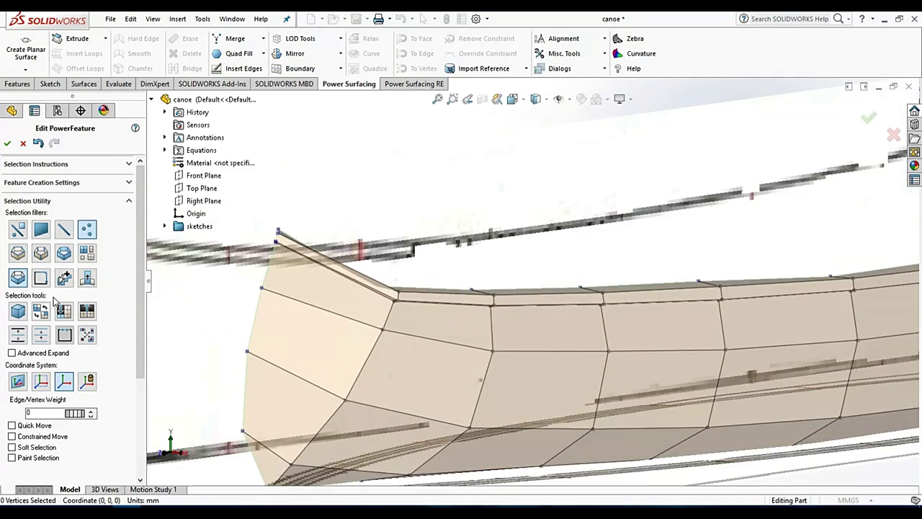
click(64, 229)
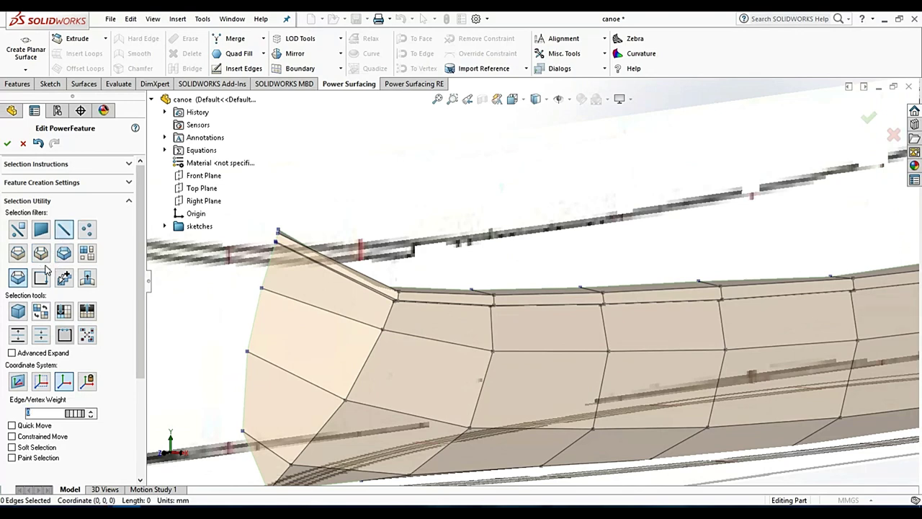
scroll(386, 307, down, 3)
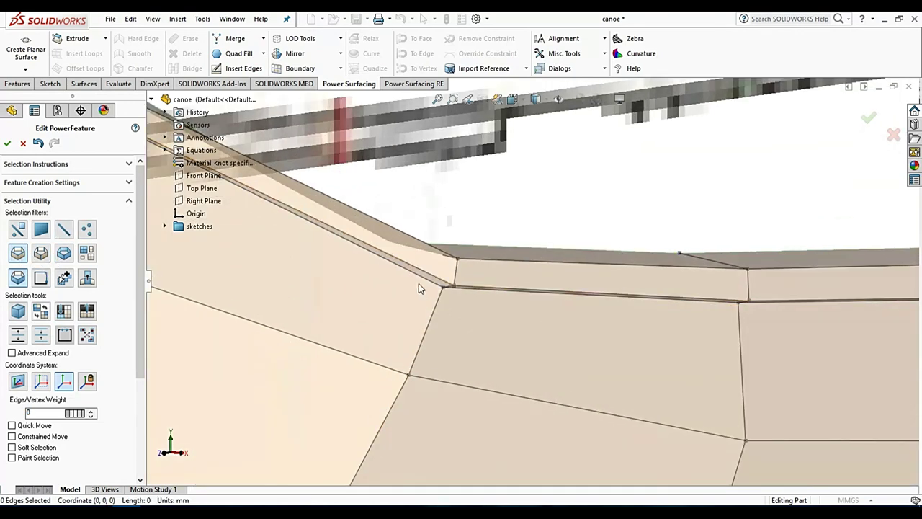
scroll(419, 283, down, 3)
scroll(65, 360, down, 3)
Step: Show the canoe as a smooth surface and select the sheer edge loops
click(64, 422)
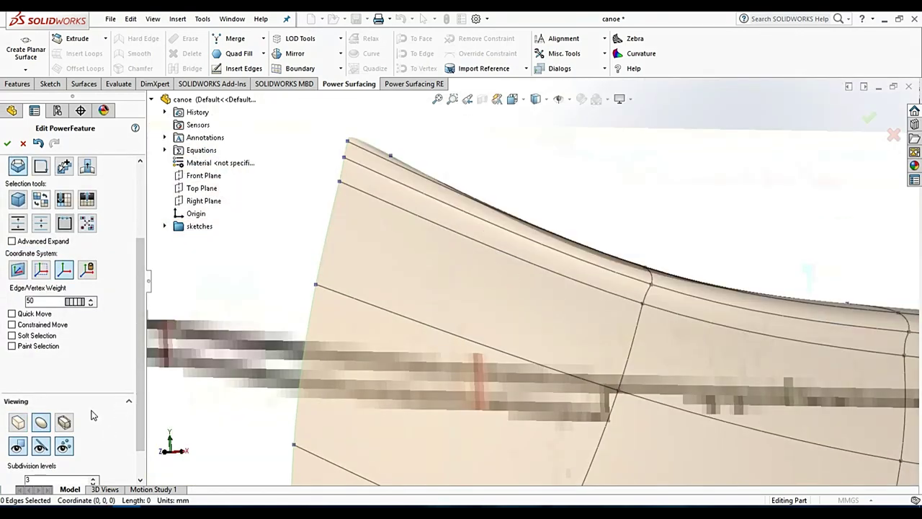
double_click(629, 291)
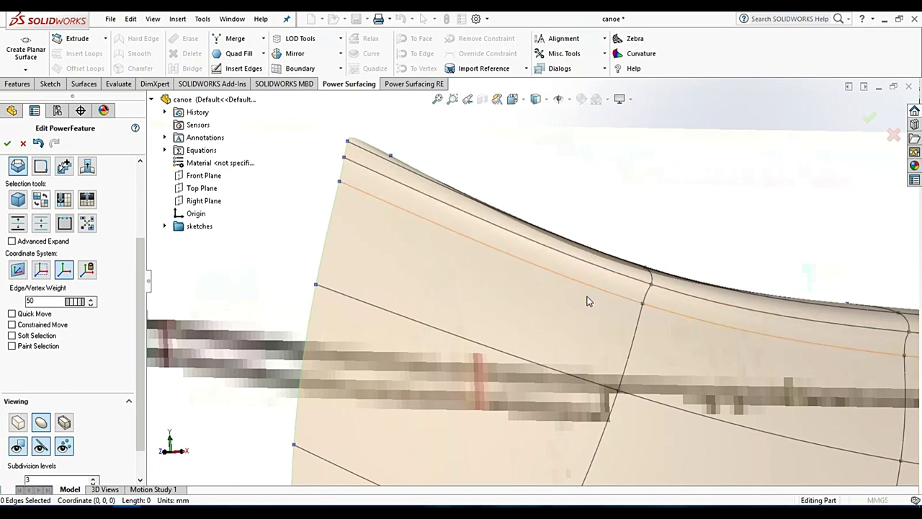
ctrl+double_click(631, 279)
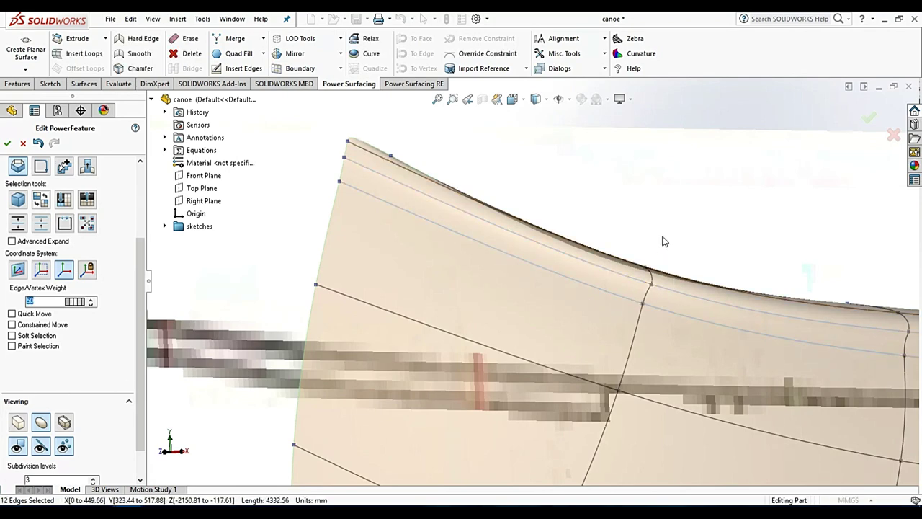
scroll(646, 257, down, 2)
scroll(644, 267, down, 1)
scroll(545, 243, down, 2)
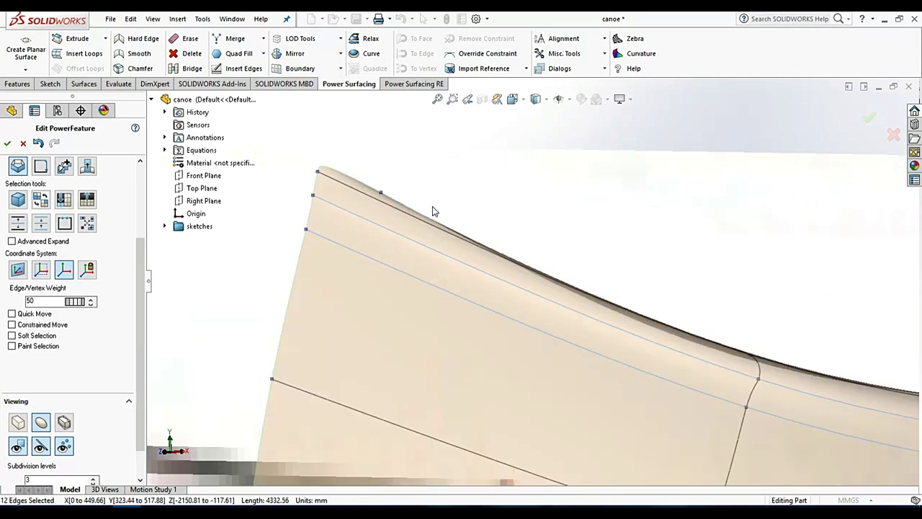
scroll(434, 208, down, 2)
ctrl+double_click(363, 208)
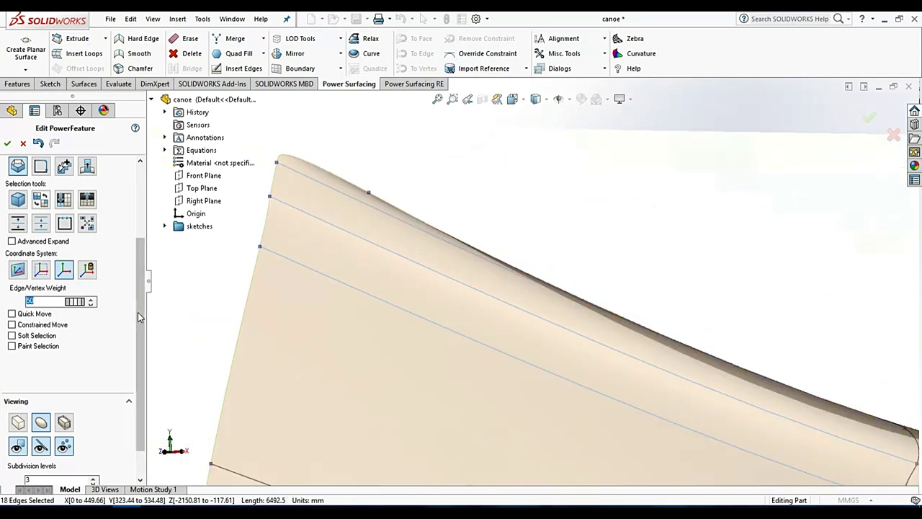
scroll(706, 318, up, 2)
scroll(706, 318, up, 2)
scroll(629, 339, down, 2)
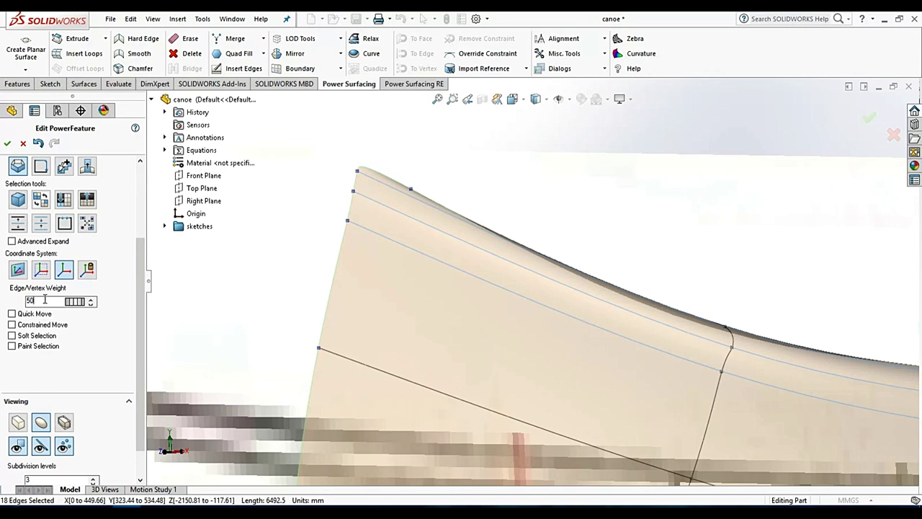
Step: Give the eighteen selected sheer edges an edge weight of 50
text(50)
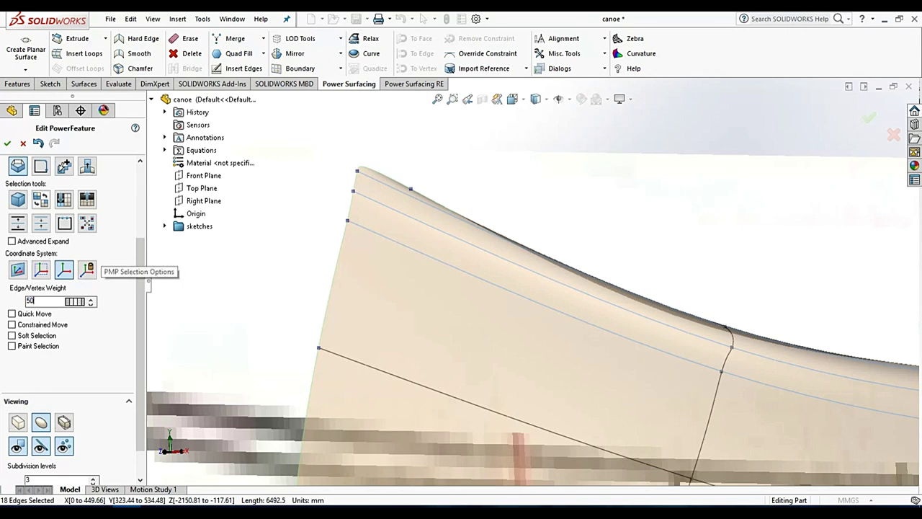
key(Return)
scroll(554, 240, up, 2)
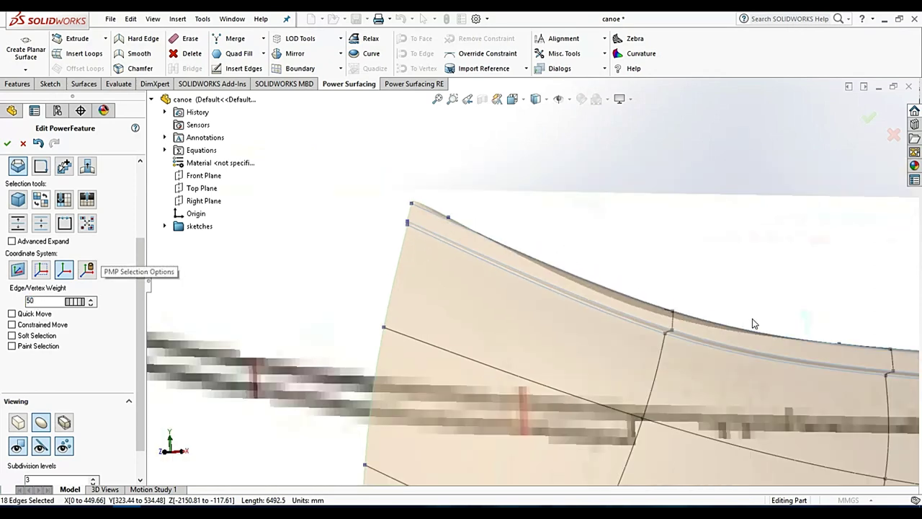
scroll(648, 241, up, 2)
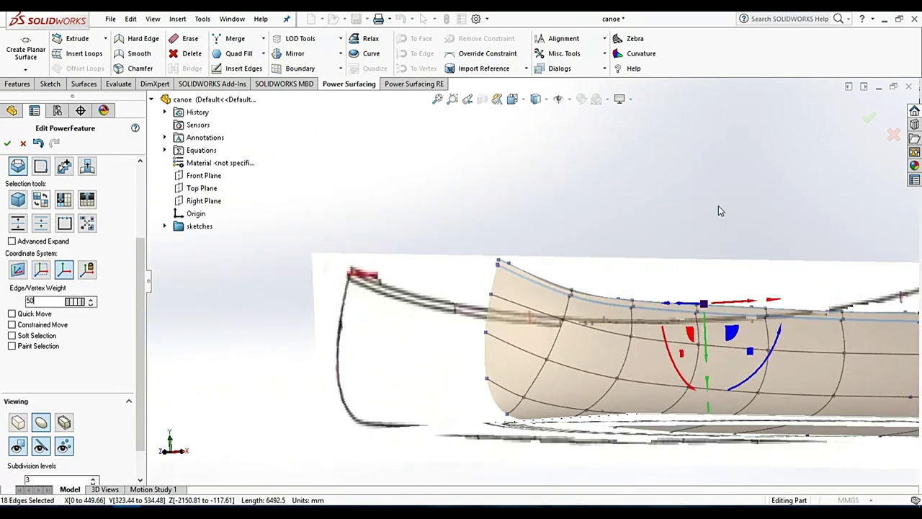
click(786, 224)
mouse_move(786, 223)
middle_down()
mouse_move(796, 252)
mouse_move(756, 240)
mouse_move(713, 249)
mouse_move(704, 264)
mouse_move(798, 271)
mouse_move(754, 356)
mouse_move(656, 240)
mouse_move(576, 173)
middle_up()
Step: Switch to a straight side view of the hull and zoom in on the bow
click(512, 98)
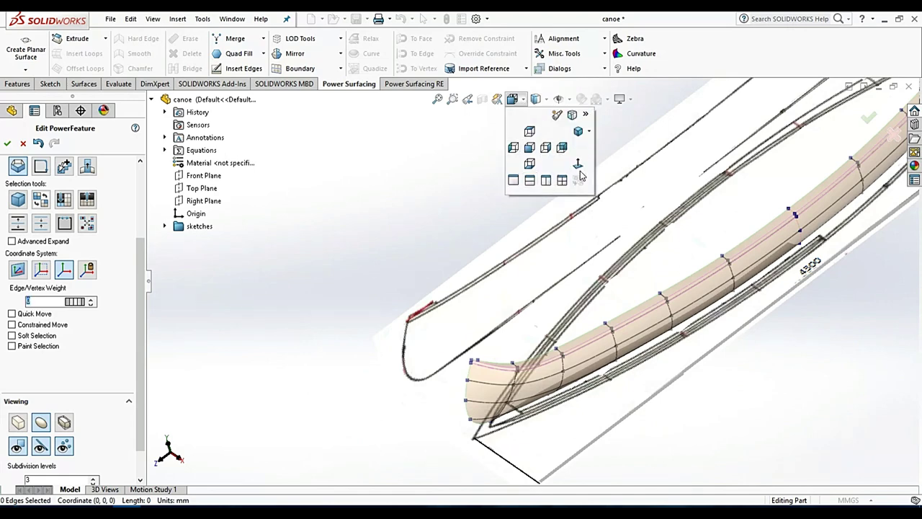
click(578, 165)
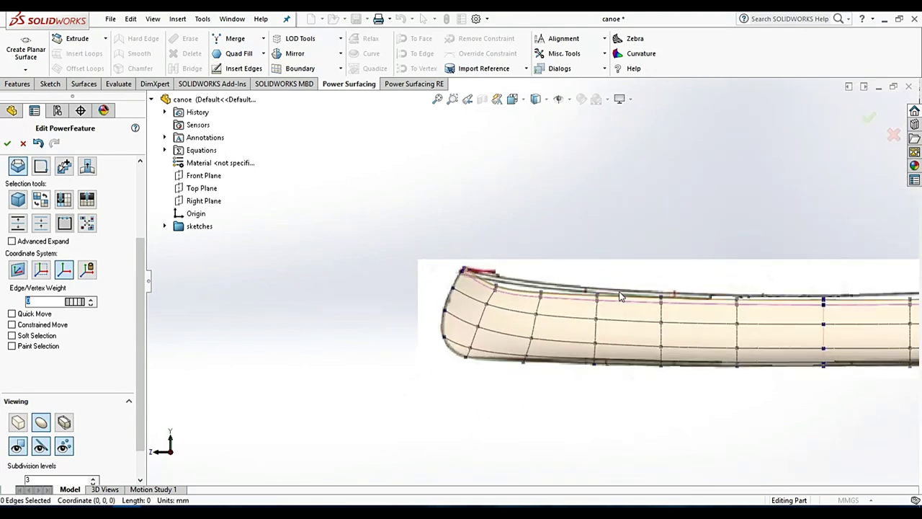
scroll(502, 257, down, 2)
scroll(502, 258, down, 3)
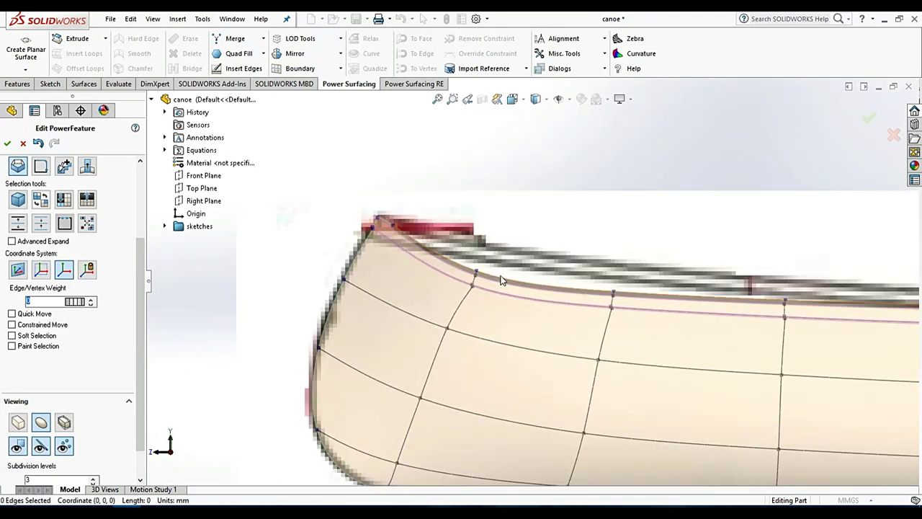
scroll(459, 198, down, 2)
Step: Lift the three sheer edges at the bow slightly upward
click(494, 311)
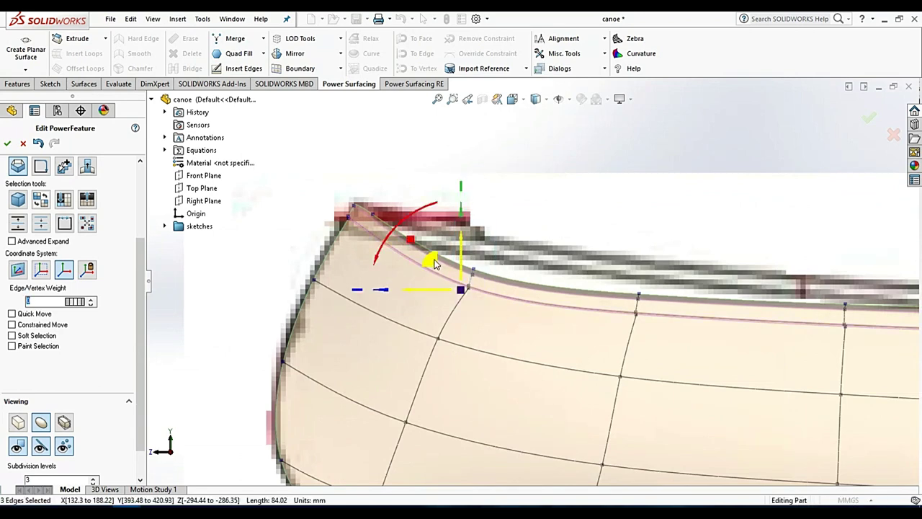
drag(431, 257, 441, 236)
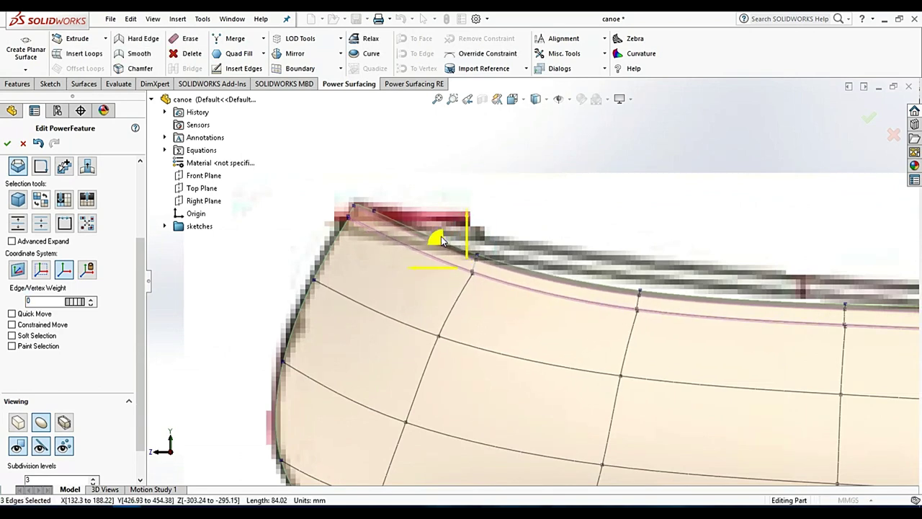
click(579, 217)
scroll(594, 249, up, 2)
scroll(605, 263, up, 2)
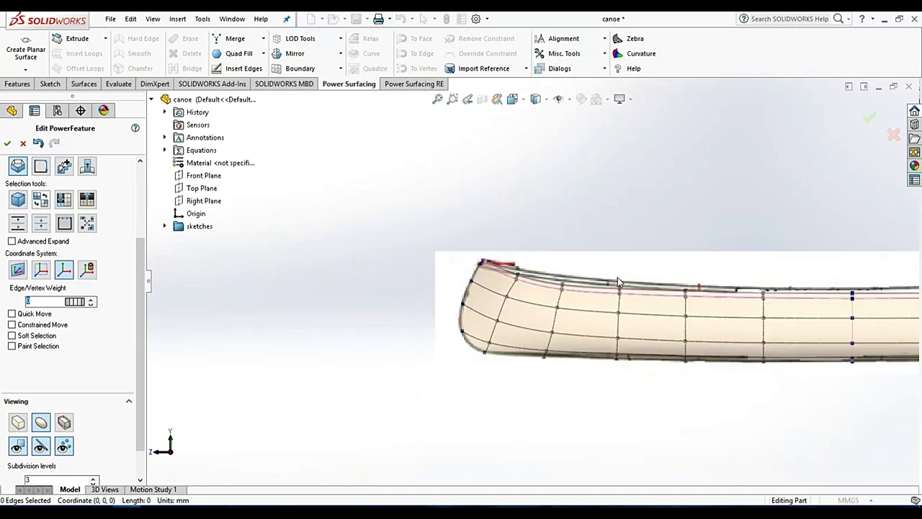
scroll(617, 277, up, 2)
key(Down)
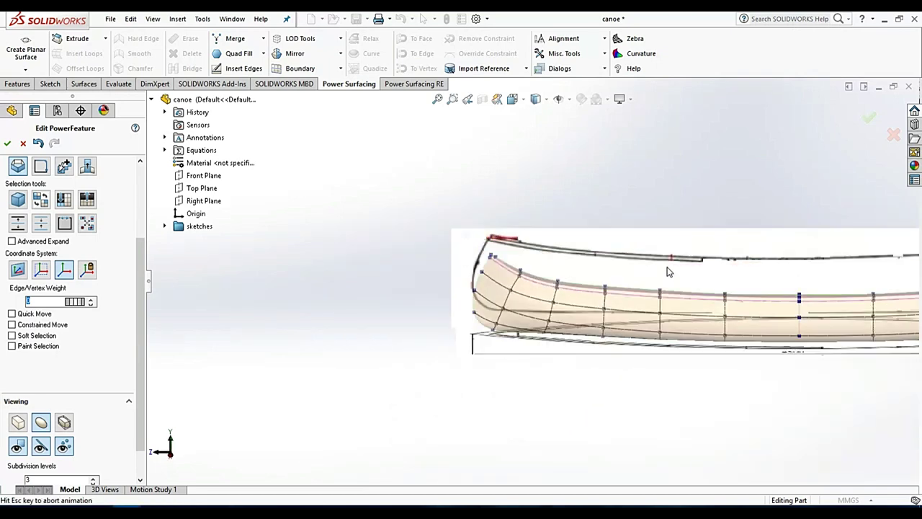
key(Down)
key(Down)
key(Down)
Step: Select the bow centreline edge and show the Unify Mirror dropdown choices
scroll(320, 274, down, 3)
scroll(320, 274, down, 2)
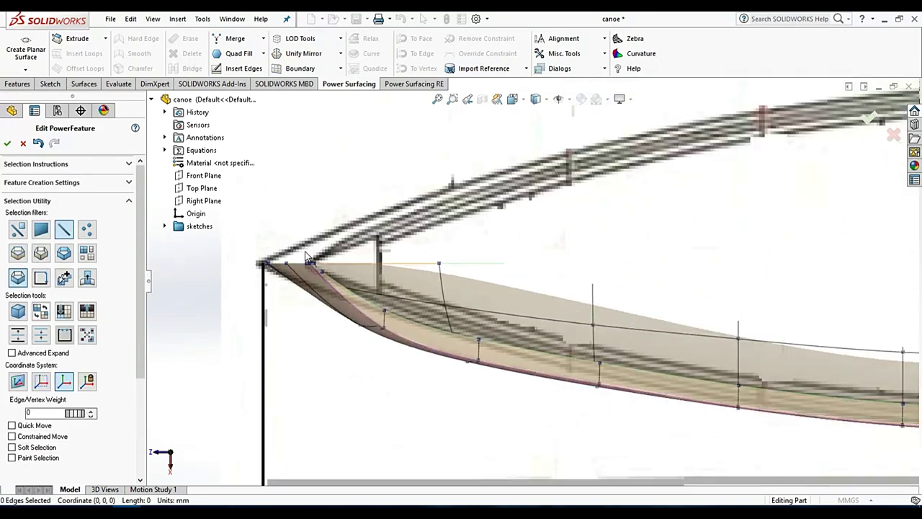
scroll(320, 274, down, 2)
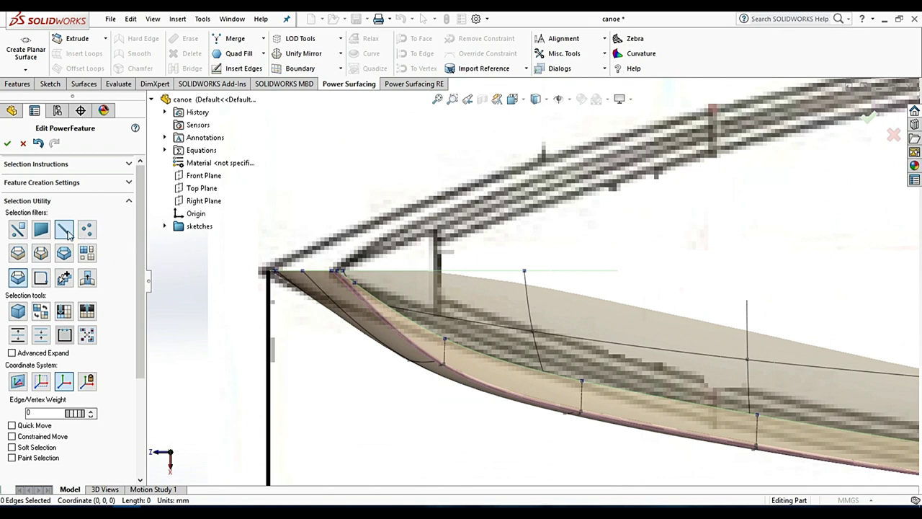
scroll(286, 262, down, 3)
click(344, 290)
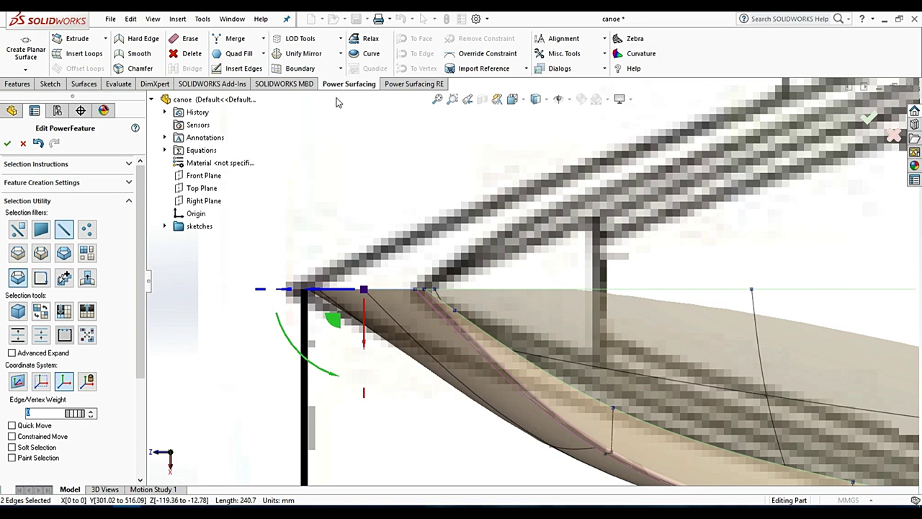
click(343, 57)
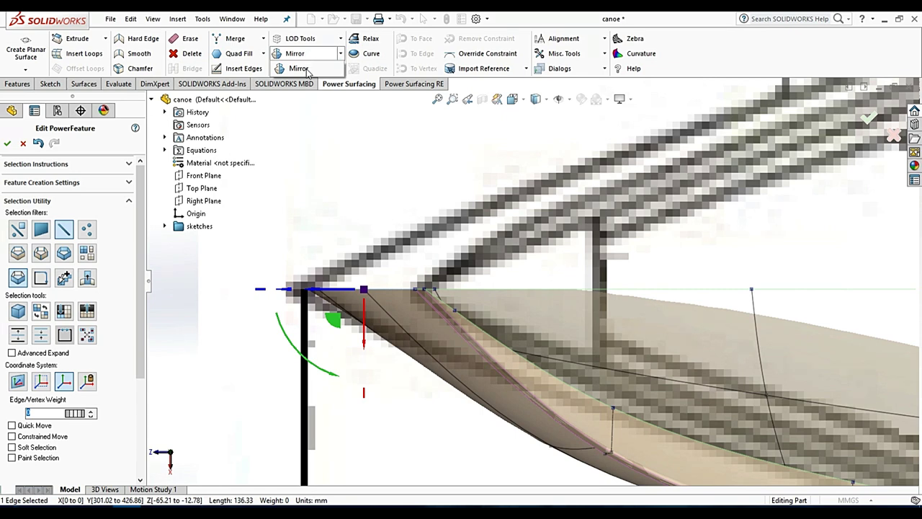
Step: Mirror the hull across the cyan centreline plane and accept the result
click(307, 70)
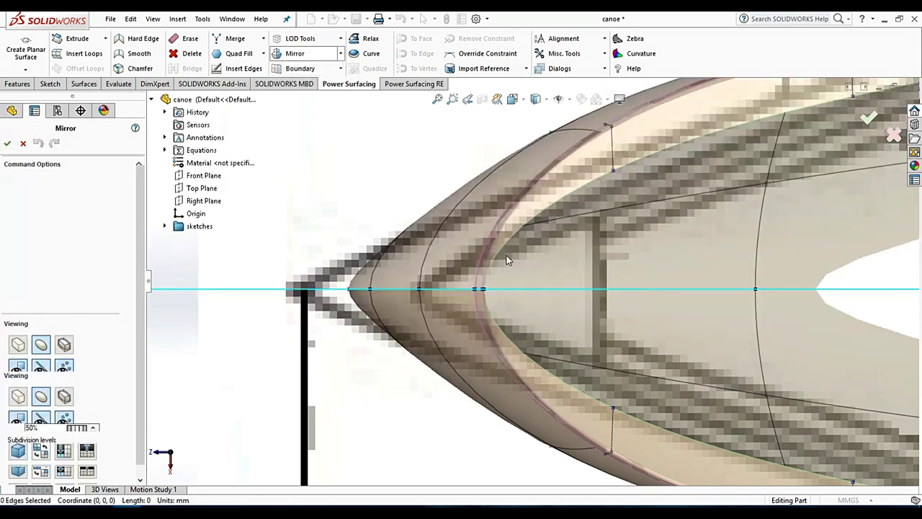
scroll(657, 292, up, 3)
scroll(691, 303, up, 3)
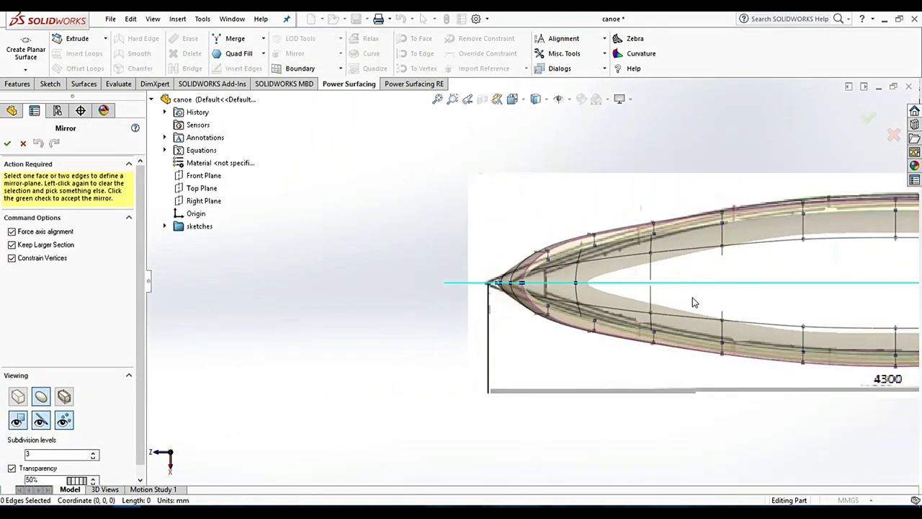
scroll(694, 302, up, 2)
scroll(720, 291, up, 2)
scroll(772, 281, down, 2)
scroll(781, 285, down, 2)
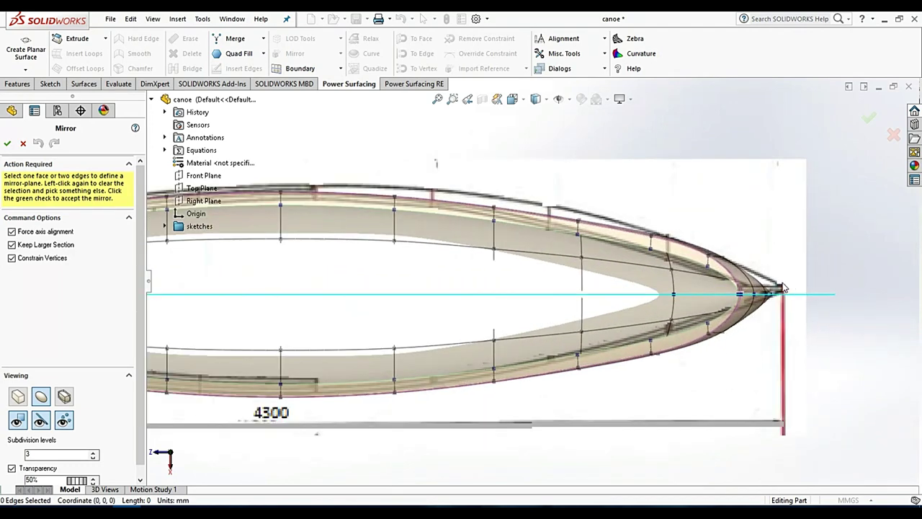
scroll(785, 288, up, 1)
scroll(407, 278, up, 3)
scroll(223, 281, down, 2)
scroll(216, 278, down, 2)
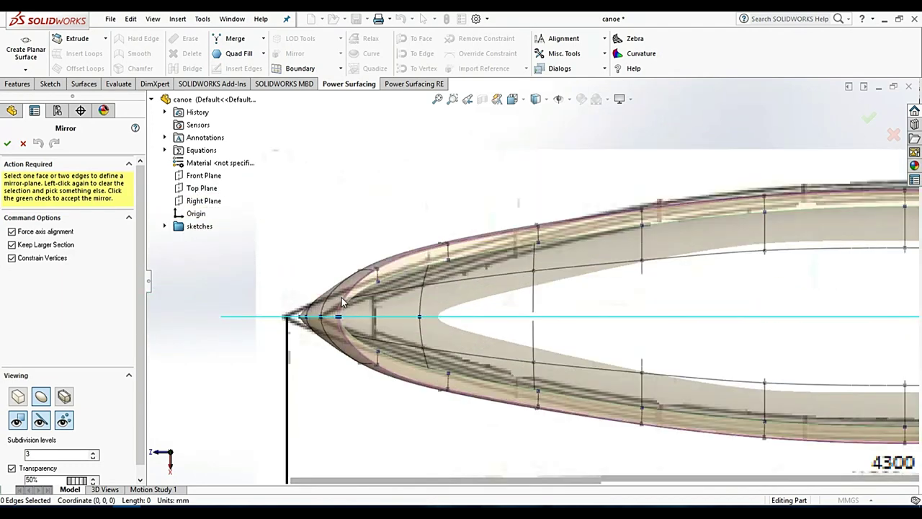
click(8, 143)
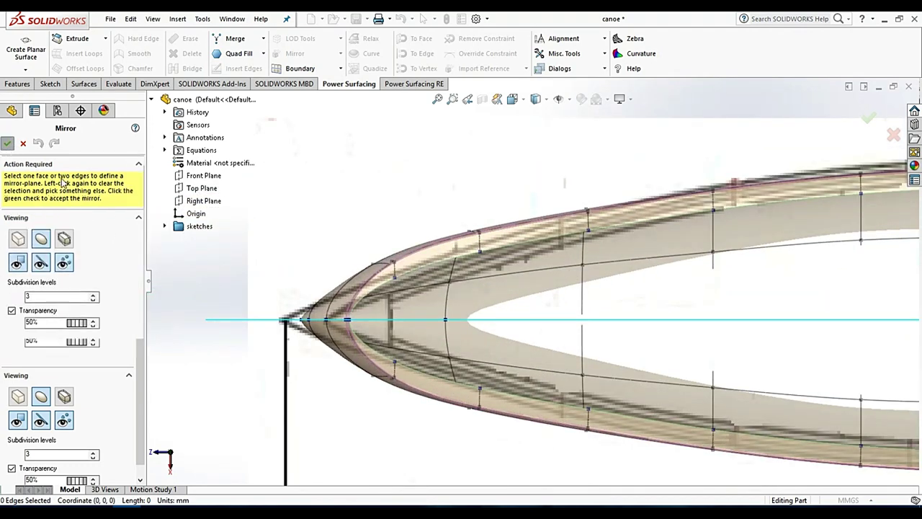
Step: With the Vertices filter on, slide the bow's centreline vertex inward along the hull
scroll(381, 365, down, 1)
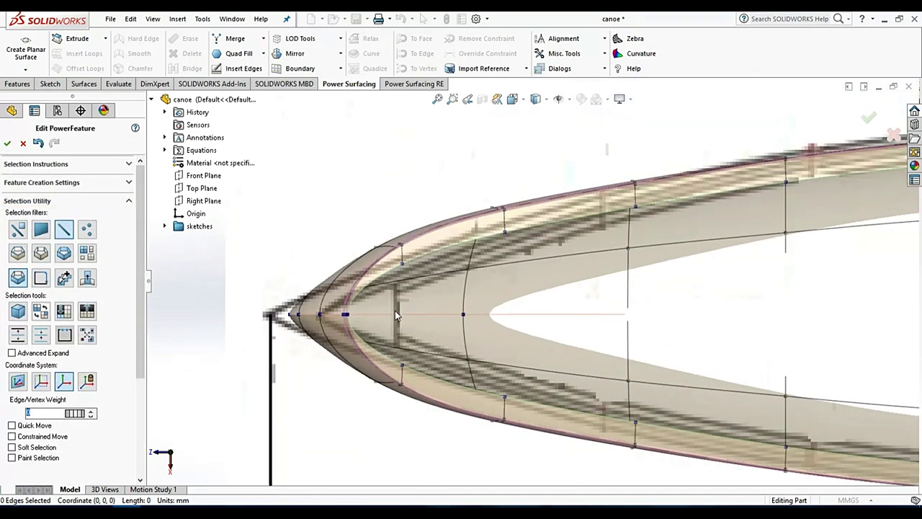
scroll(395, 307, down, 1)
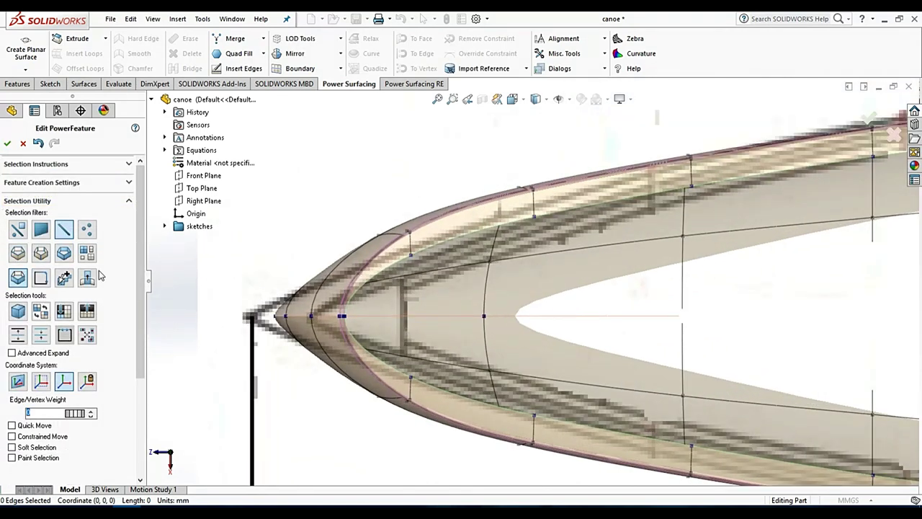
click(87, 229)
scroll(354, 332, down, 1)
scroll(397, 323, down, 1)
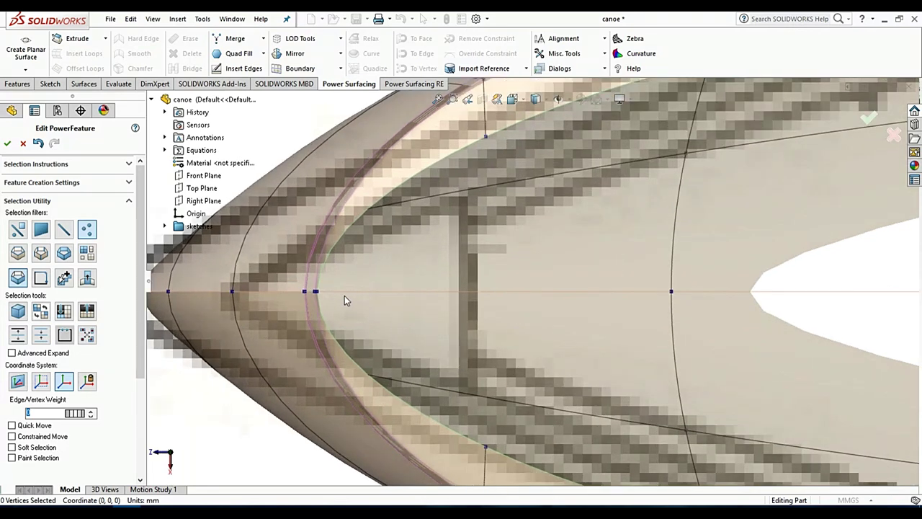
scroll(344, 295, down, 1)
scroll(357, 291, down, 2)
click(322, 297)
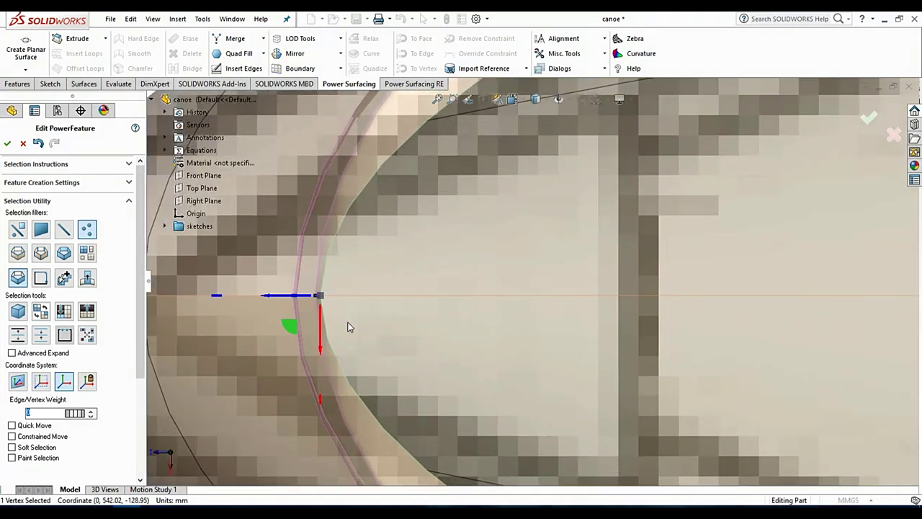
drag(294, 295, 438, 295)
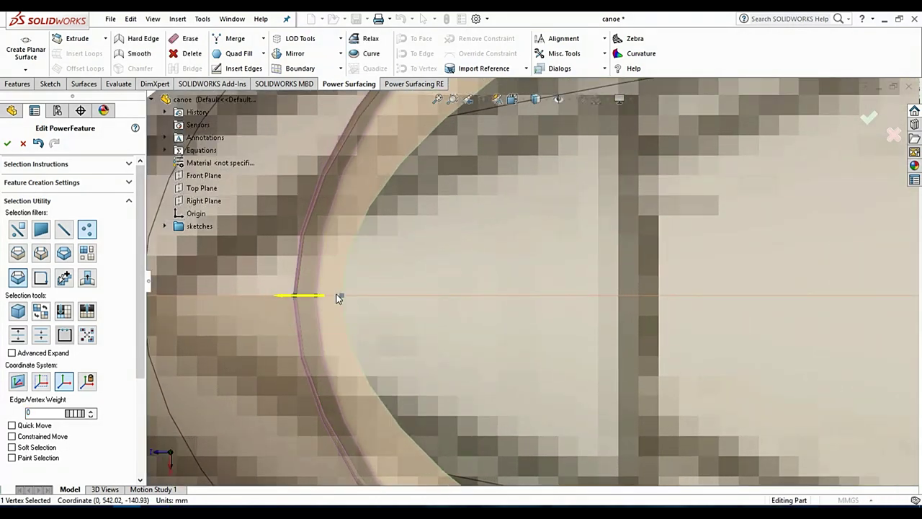
scroll(438, 295, up, 2)
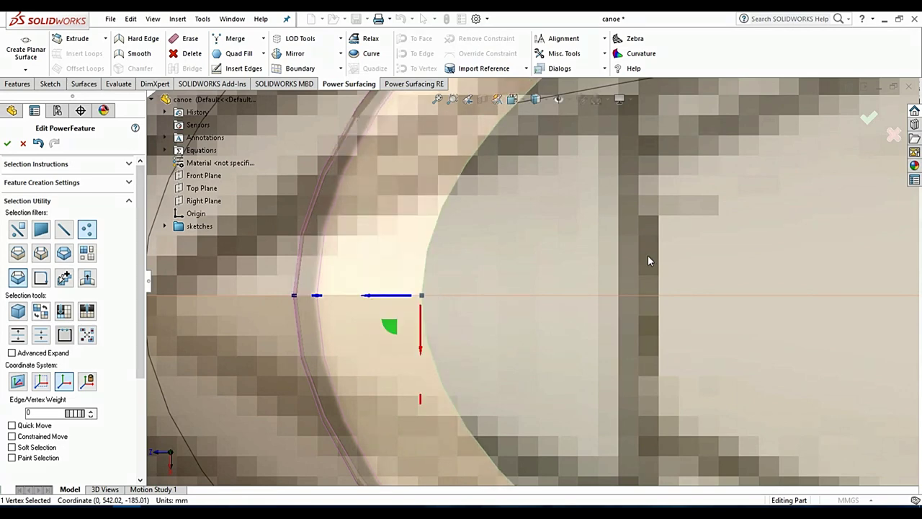
scroll(680, 324, up, 1)
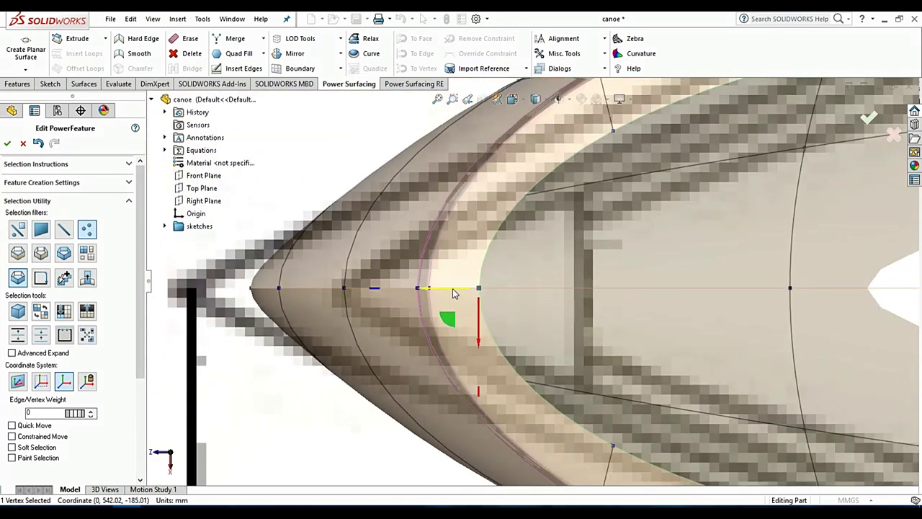
drag(454, 292, 486, 290)
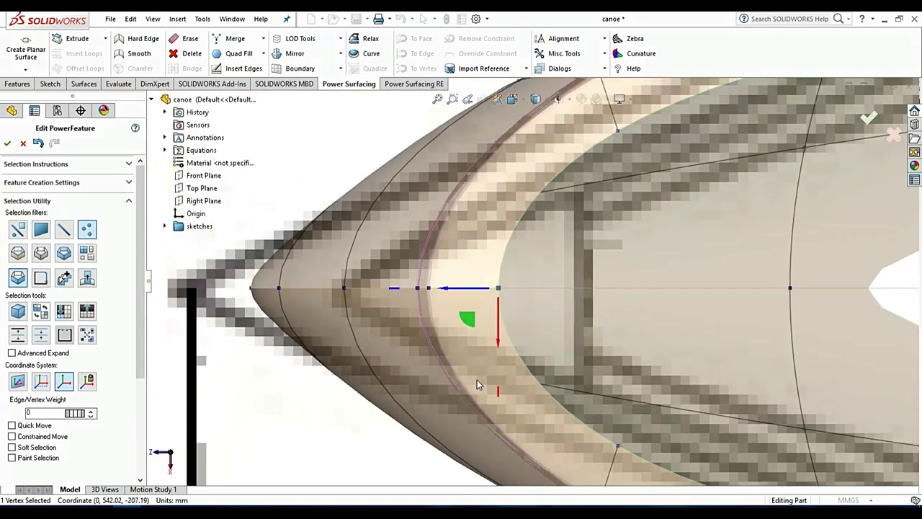
scroll(670, 280, up, 2)
scroll(675, 305, up, 1)
scroll(677, 309, up, 1)
scroll(685, 307, up, 1)
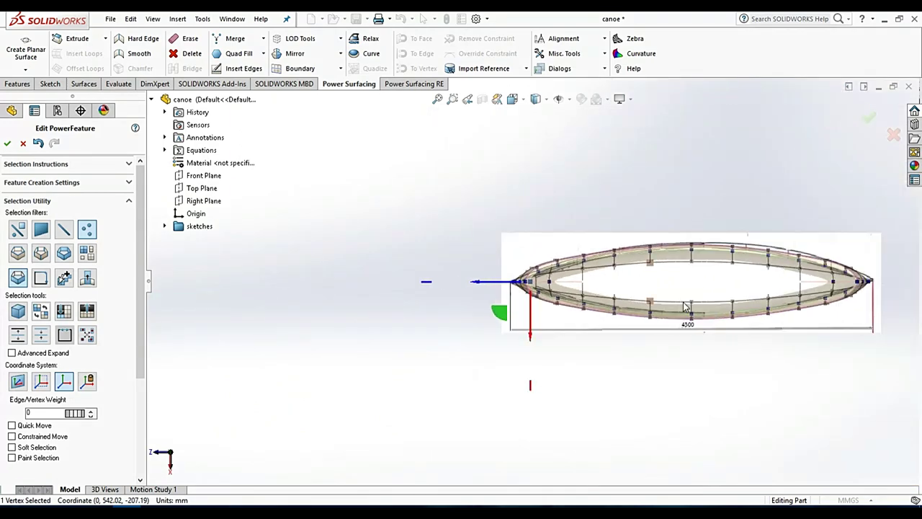
scroll(749, 301, down, 2)
scroll(766, 299, down, 1)
scroll(703, 298, down, 2)
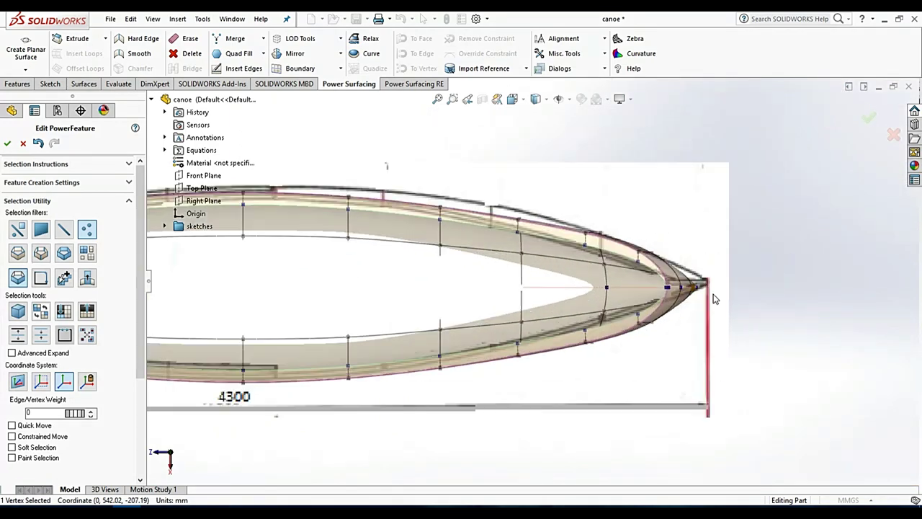
scroll(714, 298, down, 2)
scroll(756, 288, down, 1)
scroll(576, 277, down, 2)
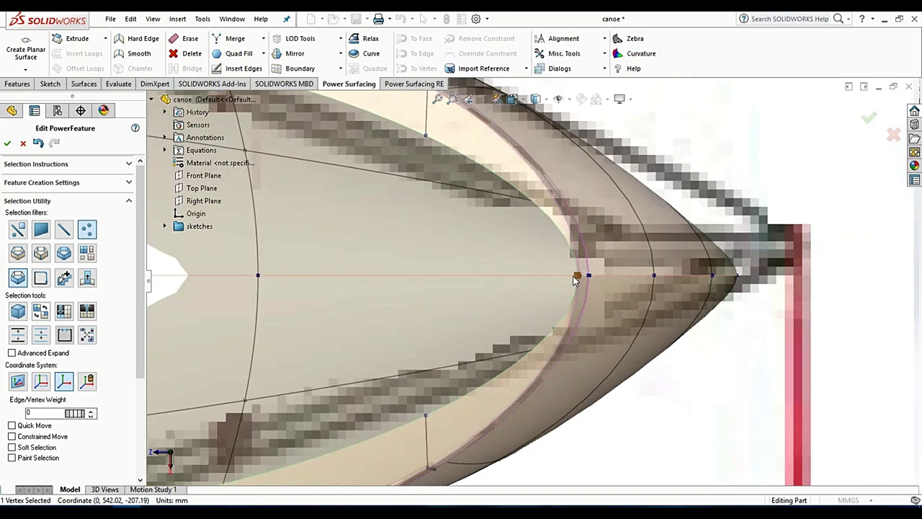
Step: Slide the centreline vertex near the other end inward along the hull
click(572, 282)
drag(530, 281, 466, 280)
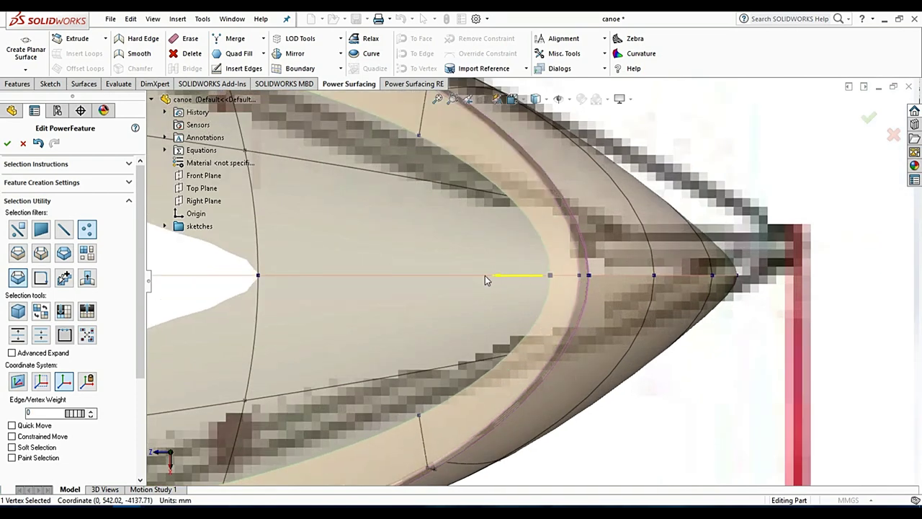
scroll(715, 313, up, 1)
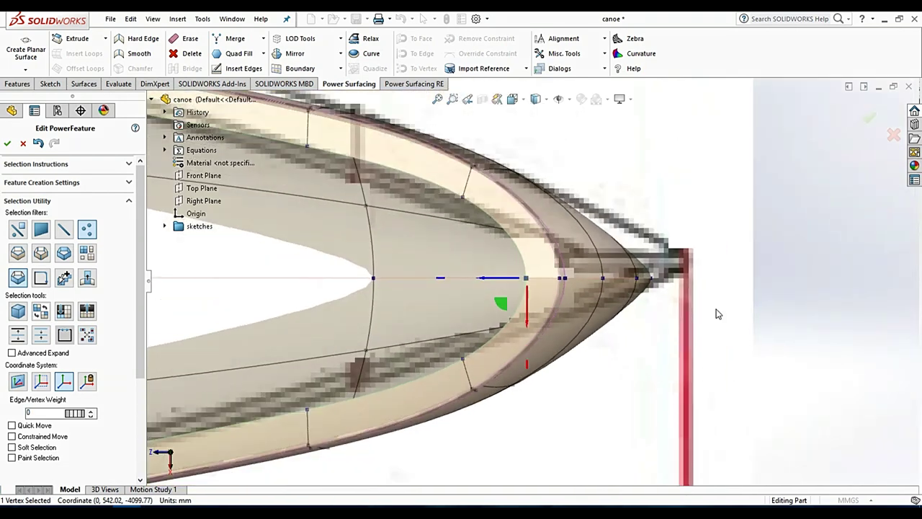
scroll(716, 313, up, 1)
scroll(715, 313, up, 1)
click(706, 257)
scroll(689, 264, up, 2)
scroll(689, 264, up, 2)
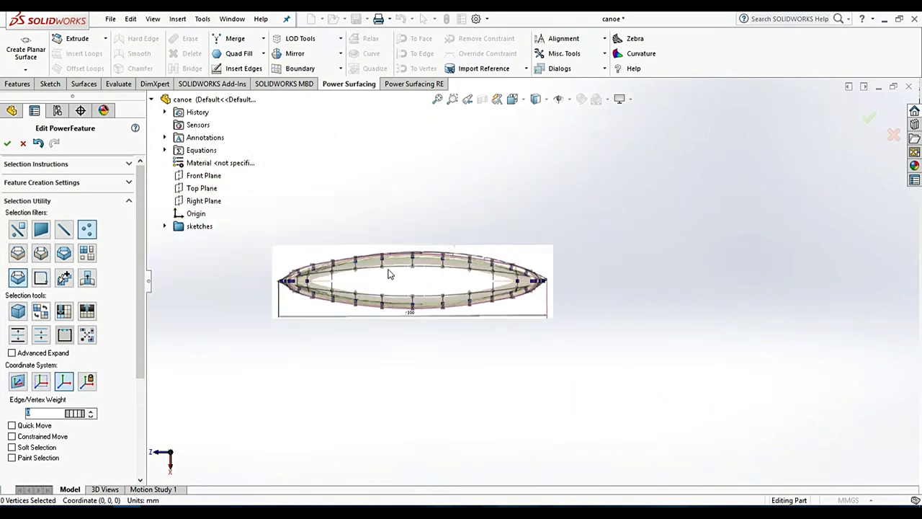
scroll(393, 271, down, 2)
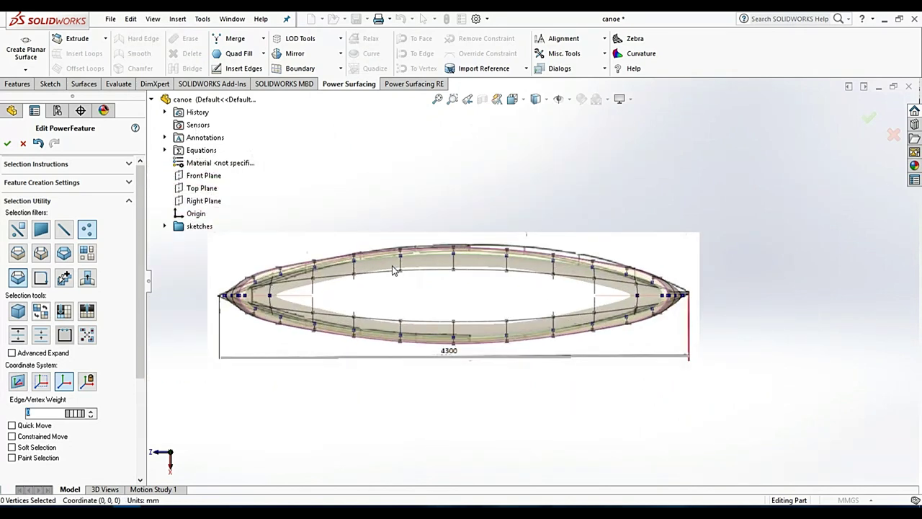
key(ctrl+4)
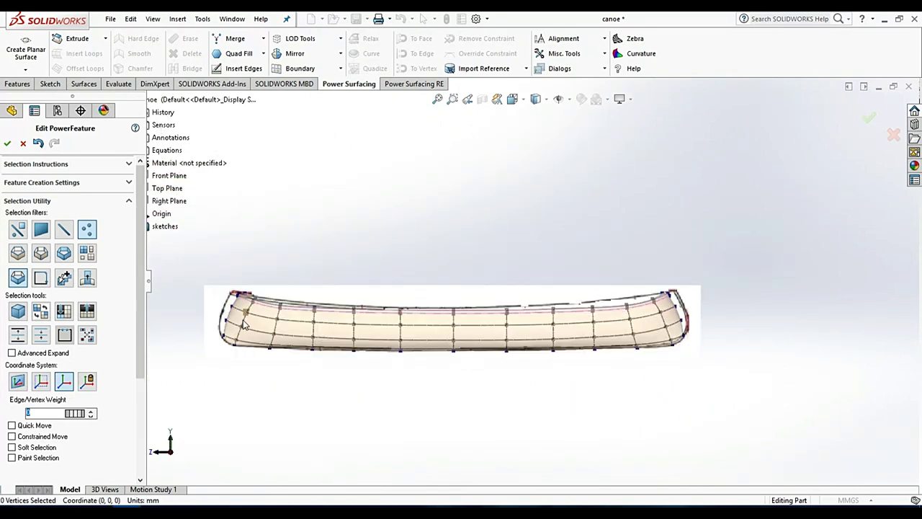
scroll(391, 266, down, 2)
scroll(267, 323, up, 3)
scroll(436, 317, down, 1)
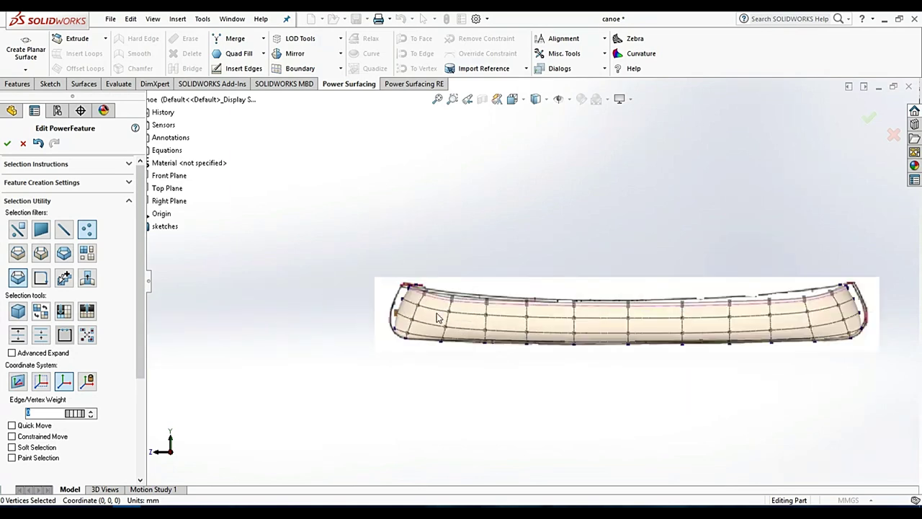
scroll(435, 308, down, 2)
scroll(408, 293, down, 1)
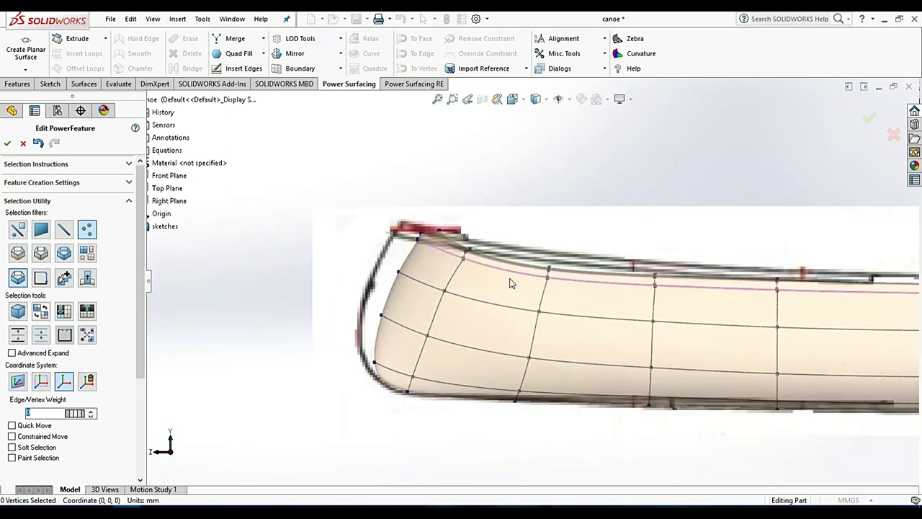
scroll(533, 295, up, 1)
scroll(543, 286, down, 1)
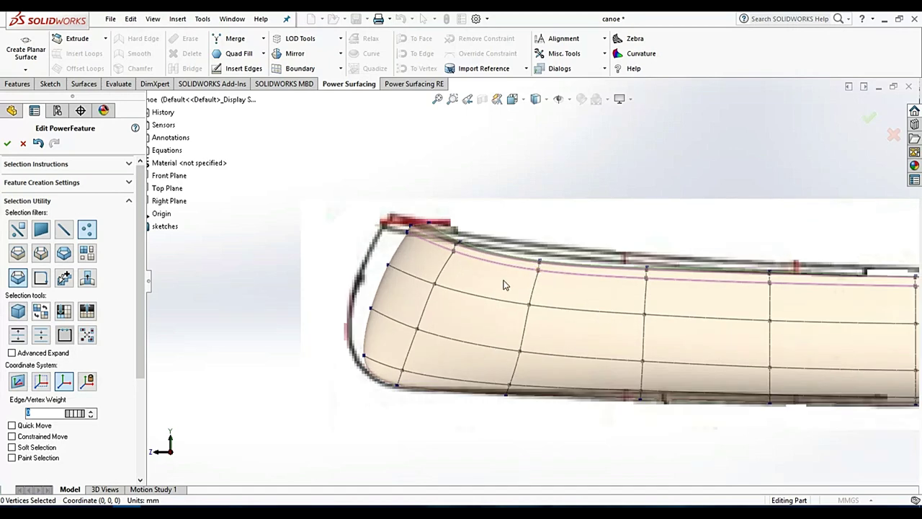
scroll(466, 247, down, 1)
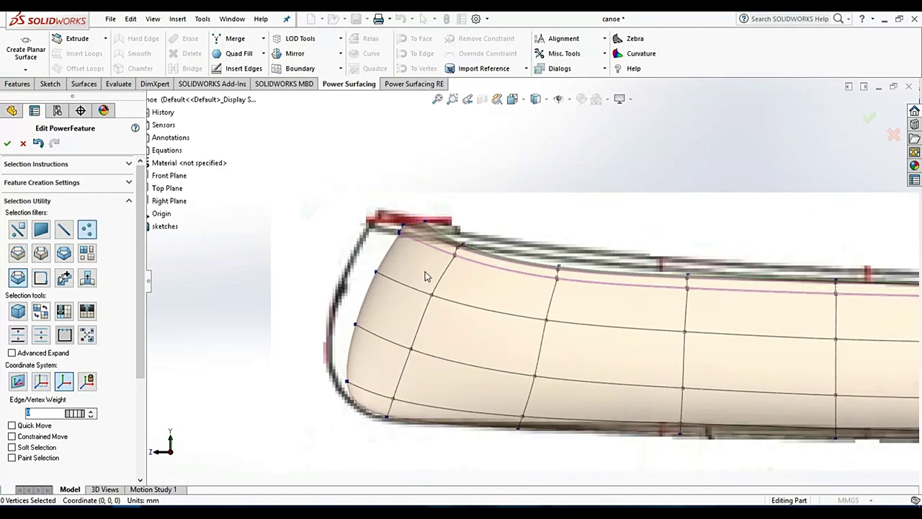
scroll(418, 282, down, 1)
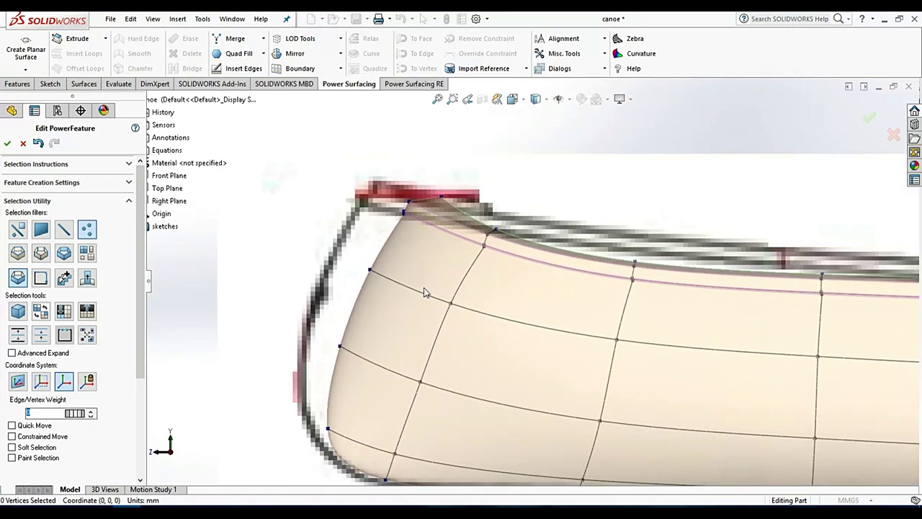
scroll(36, 406, down, 4)
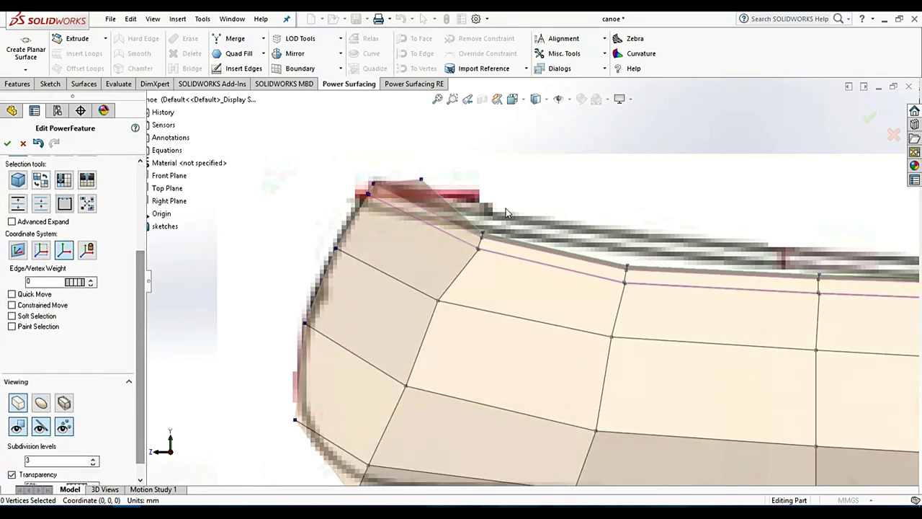
scroll(463, 193, down, 3)
click(428, 191)
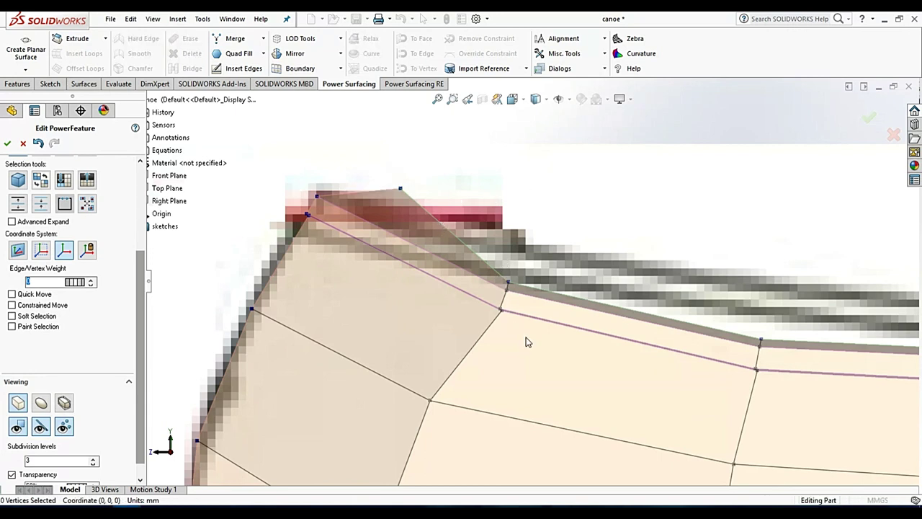
Step: Raise the sheer points on two ribs behind the bow and lower the bow tip's top vertex
mouse_move(536, 348)
mouse_down()
mouse_move(500, 260)
mouse_move(525, 335)
mouse_up()
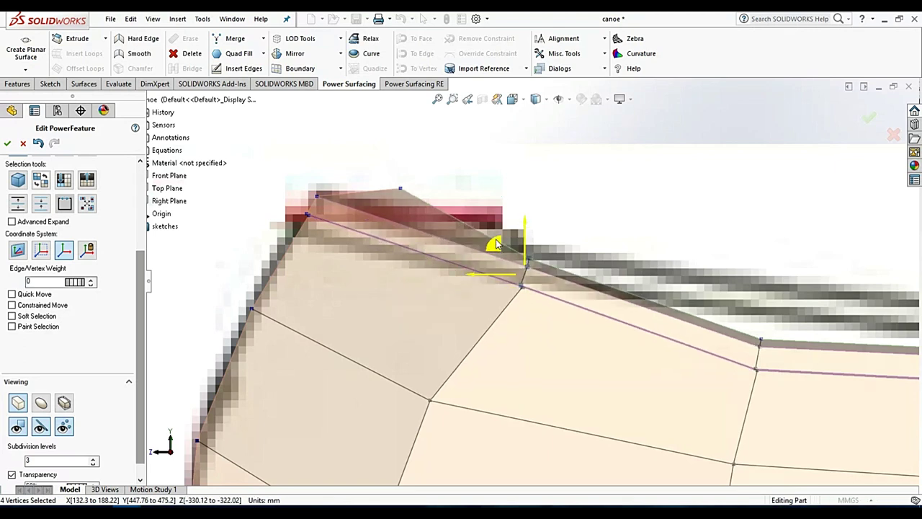
drag(474, 270, 493, 246)
drag(676, 273, 798, 404)
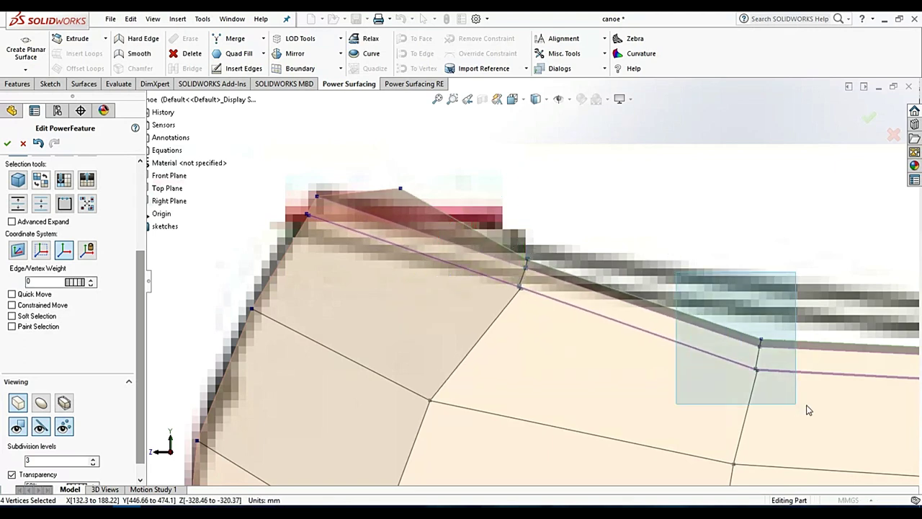
drag(734, 330, 730, 298)
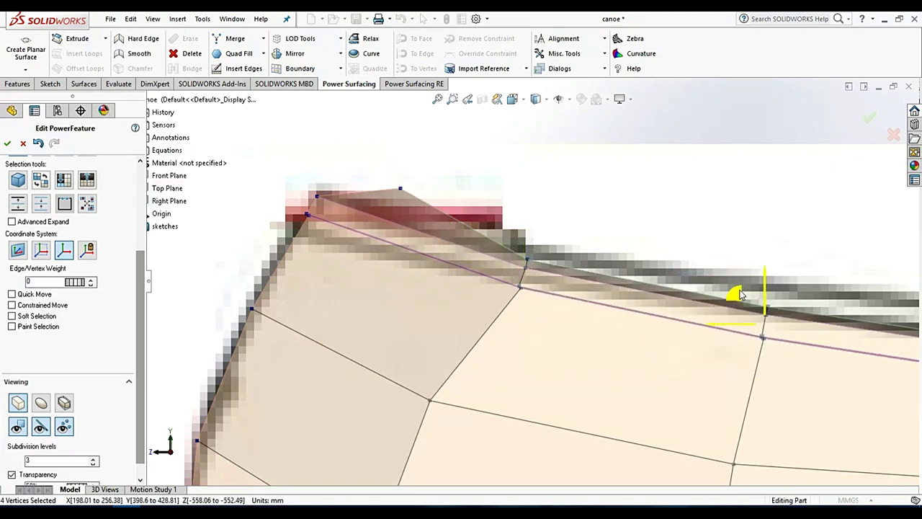
click(401, 188)
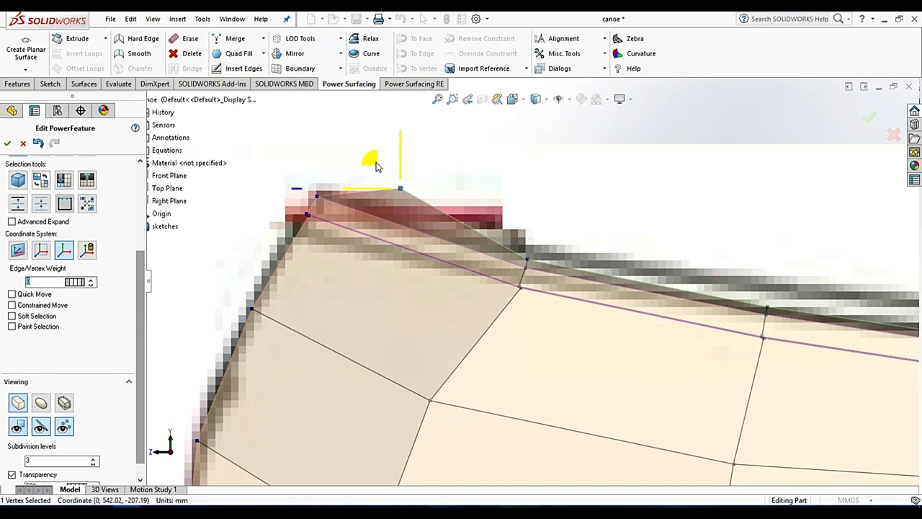
drag(376, 166, 399, 223)
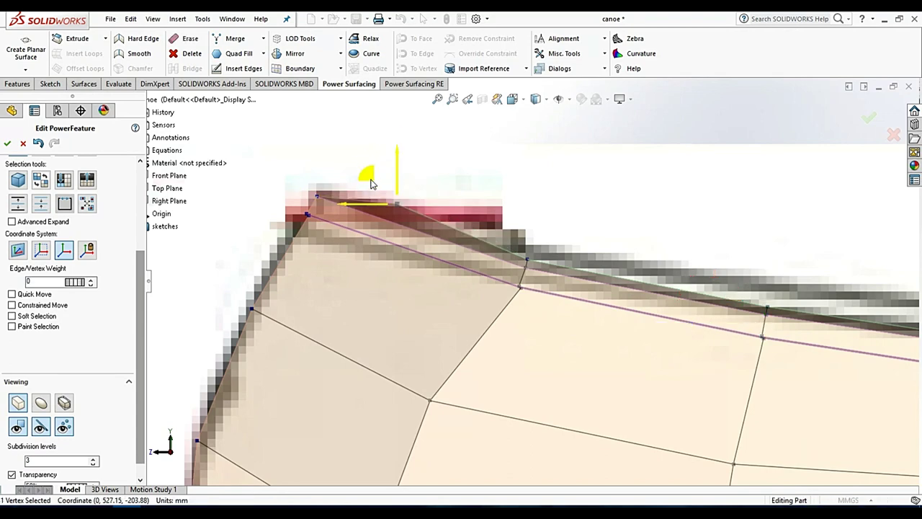
click(603, 197)
scroll(603, 198, up, 3)
scroll(697, 311, down, 3)
scroll(546, 240, down, 2)
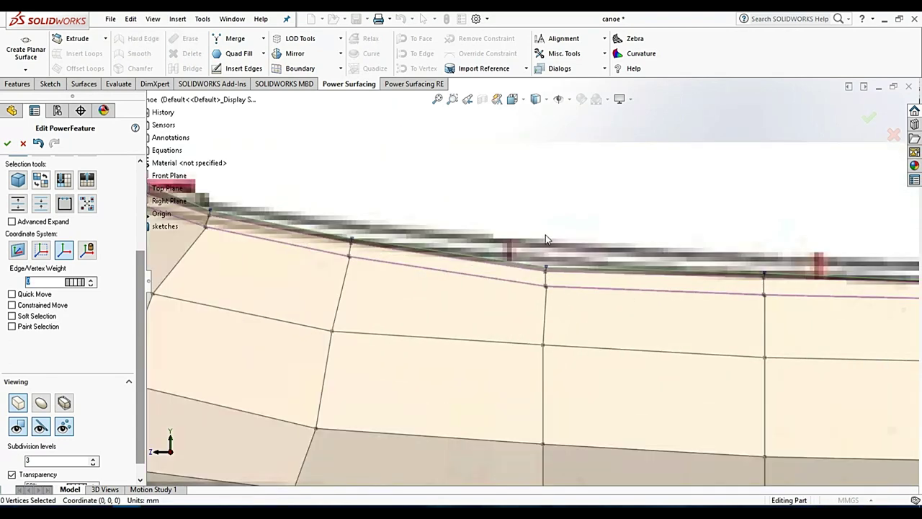
Step: Lift the sheer points on the middle rib and two more ribs, about 21 mm
click(546, 278)
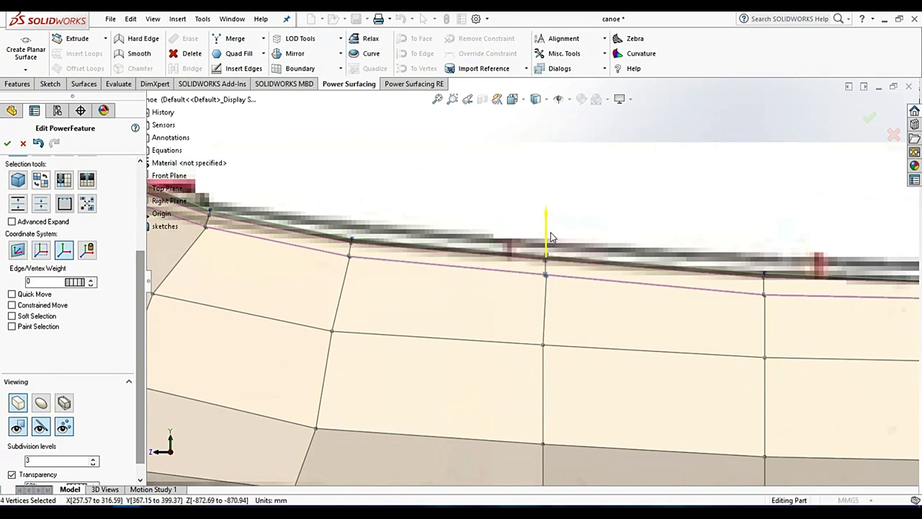
drag(551, 253, 550, 238)
scroll(545, 264, up, 3)
scroll(797, 267, down, 3)
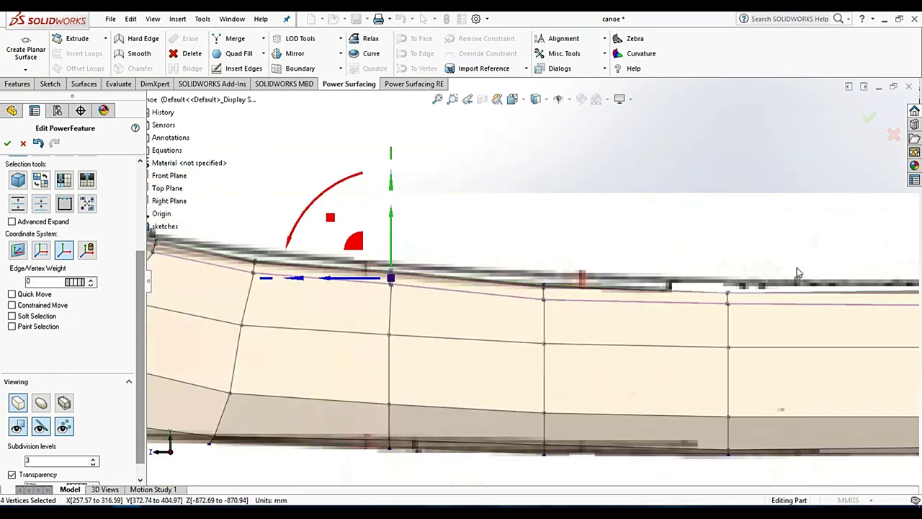
scroll(476, 282, down, 1)
drag(457, 271, 733, 340)
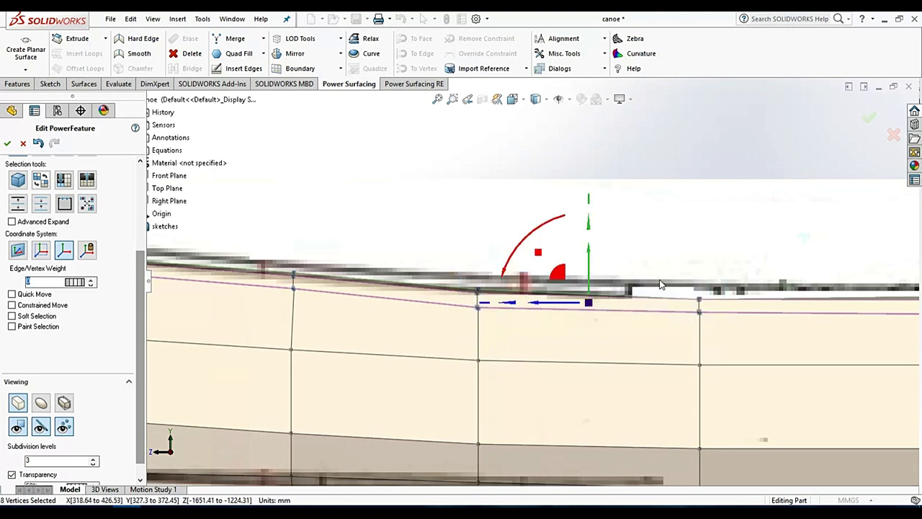
drag(594, 260, 588, 252)
scroll(636, 293, up, 2)
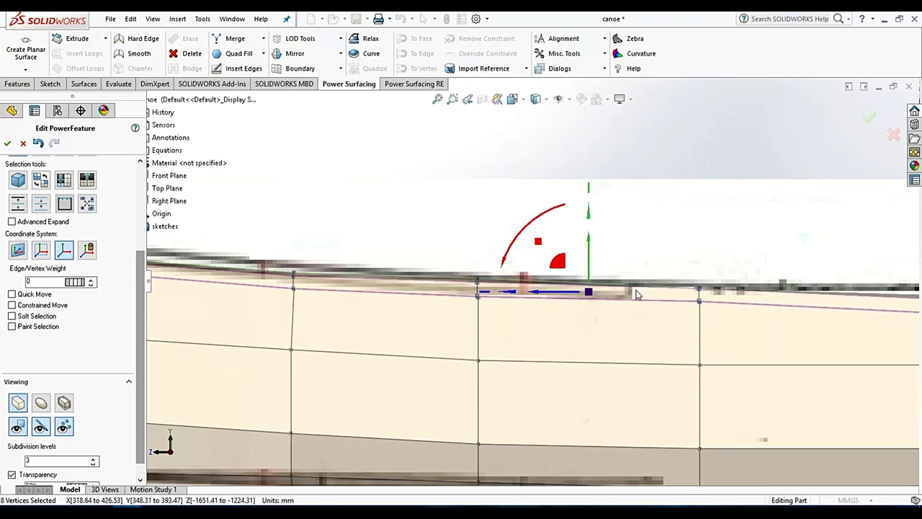
mouse_move(792, 309)
mouse_down()
mouse_move(768, 268)
mouse_move(783, 275)
mouse_up()
click(749, 253)
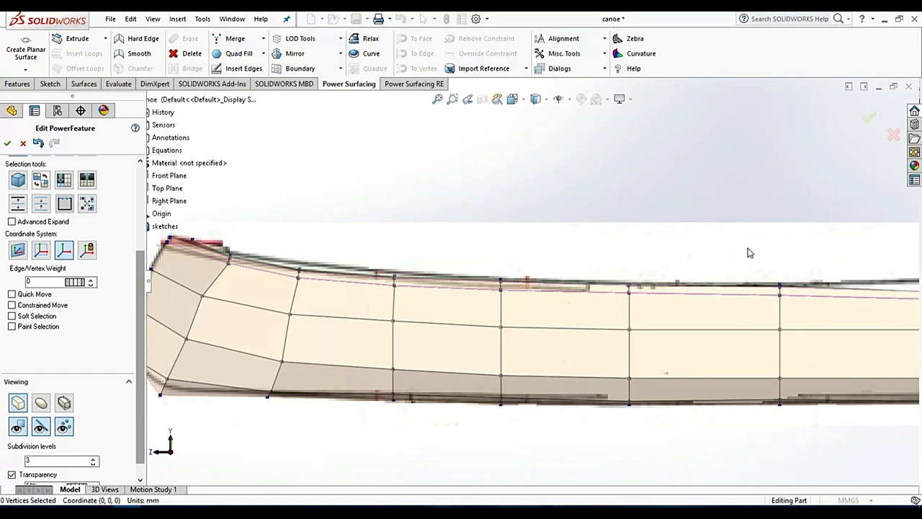
scroll(721, 266, up, 3)
scroll(690, 281, down, 3)
scroll(555, 306, down, 1)
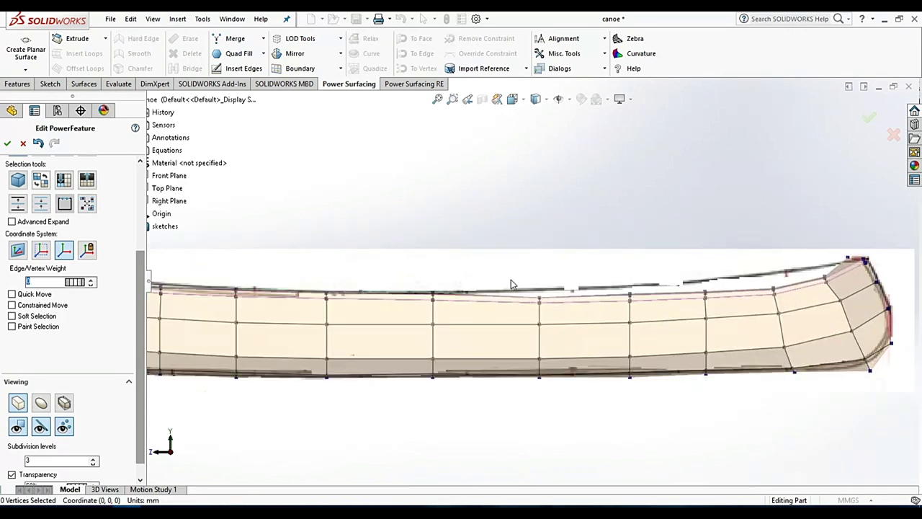
click(565, 320)
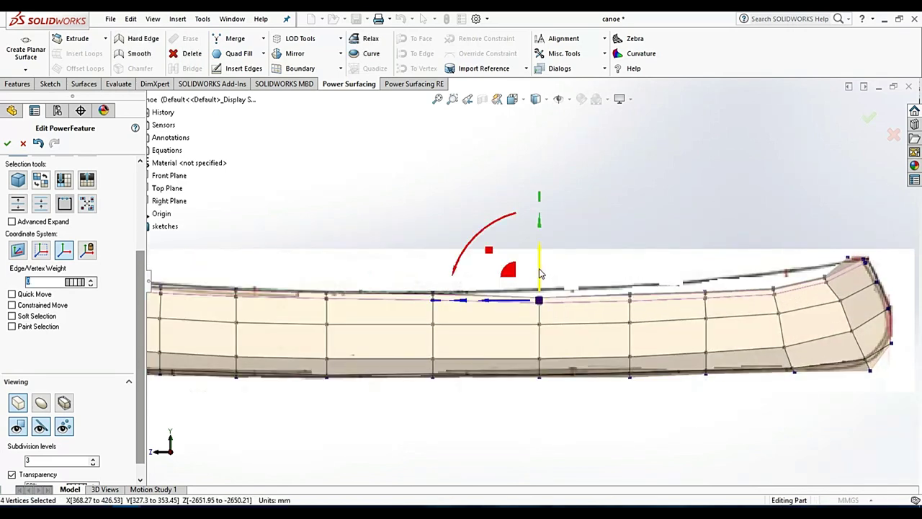
drag(617, 266, 661, 312)
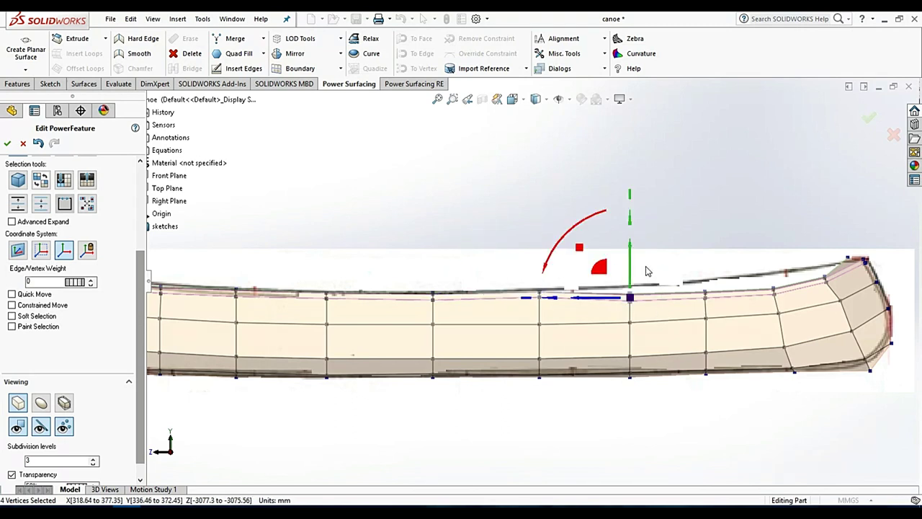
drag(690, 263, 726, 313)
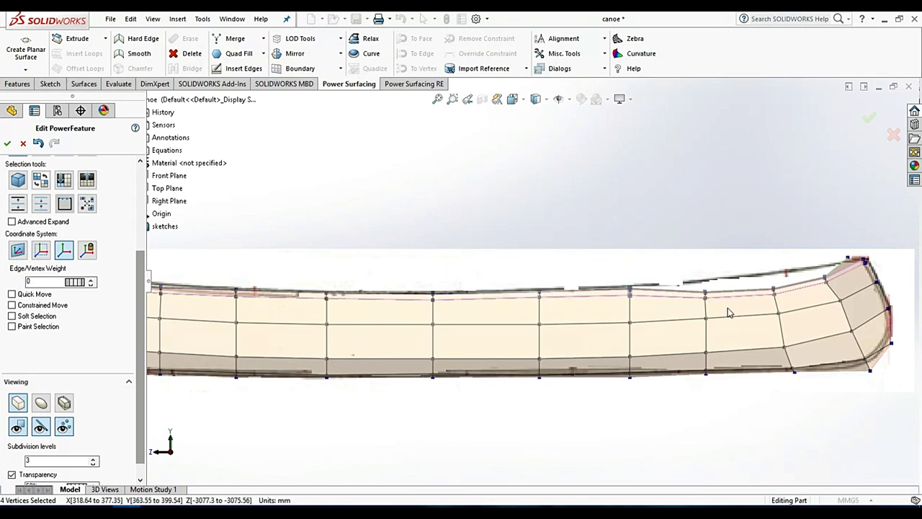
mouse_move(709, 270)
mouse_down()
mouse_move(714, 261)
mouse_move(843, 308)
mouse_up()
drag(783, 258, 782, 246)
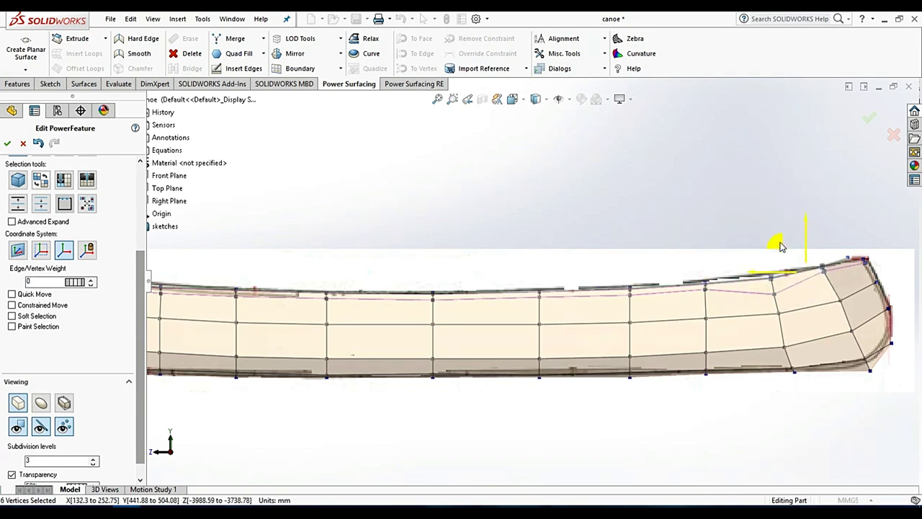
click(775, 245)
scroll(634, 307, down, 3)
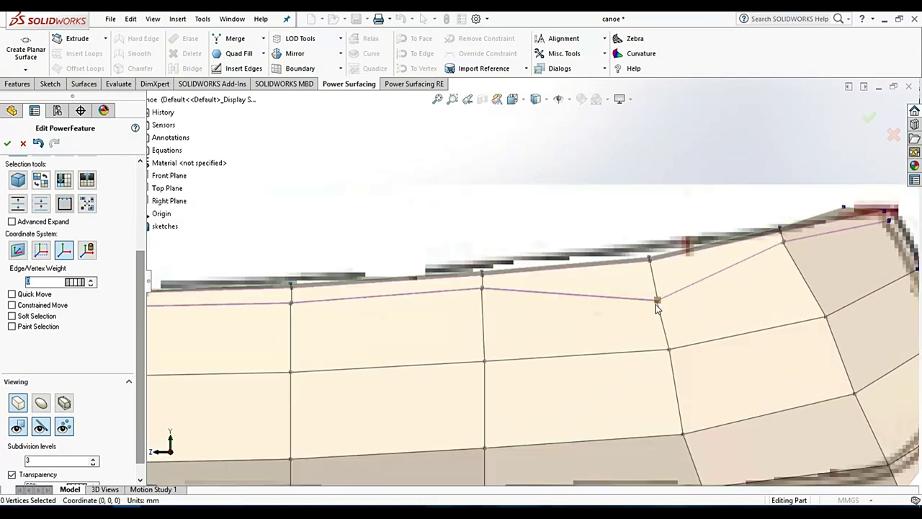
click(670, 285)
drag(607, 208, 672, 312)
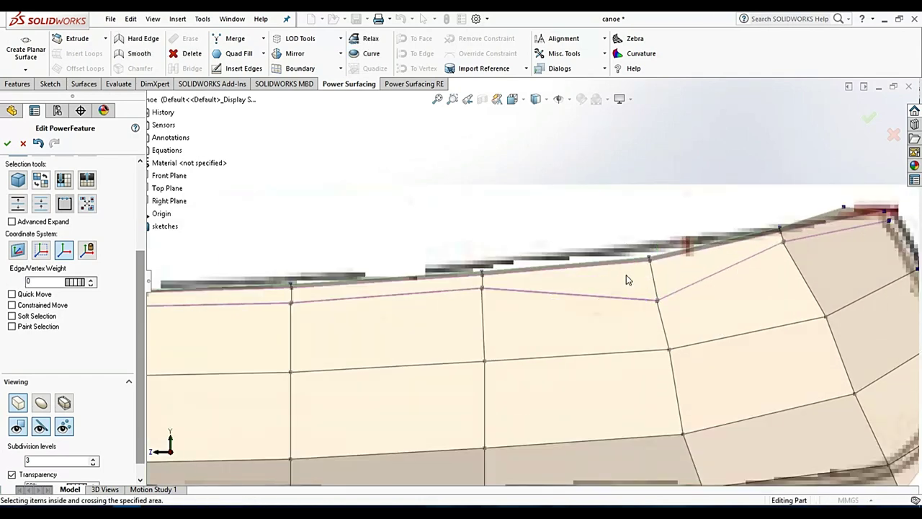
drag(631, 275, 625, 246)
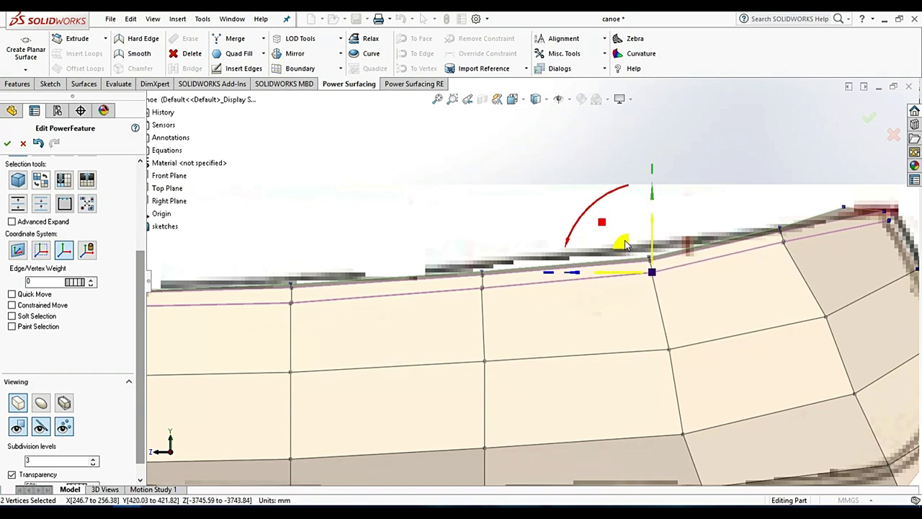
click(708, 175)
scroll(684, 235, down, 2)
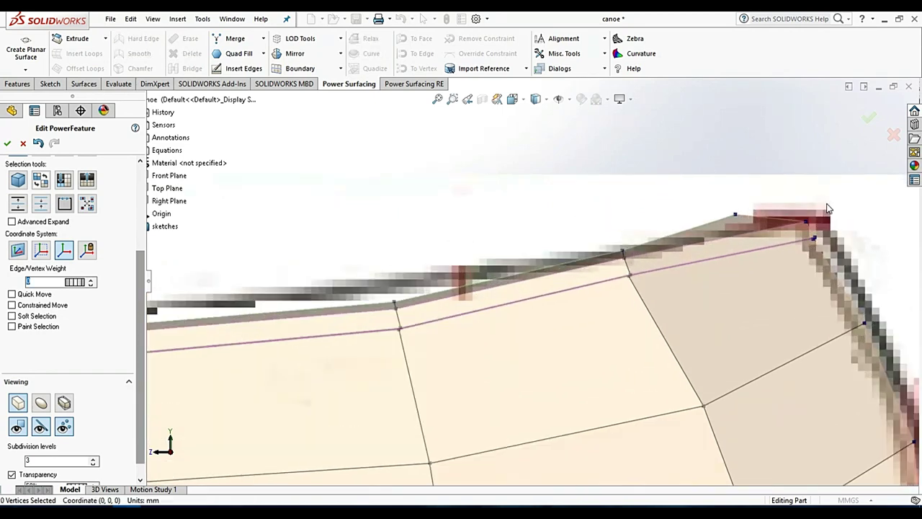
scroll(684, 236, down, 2)
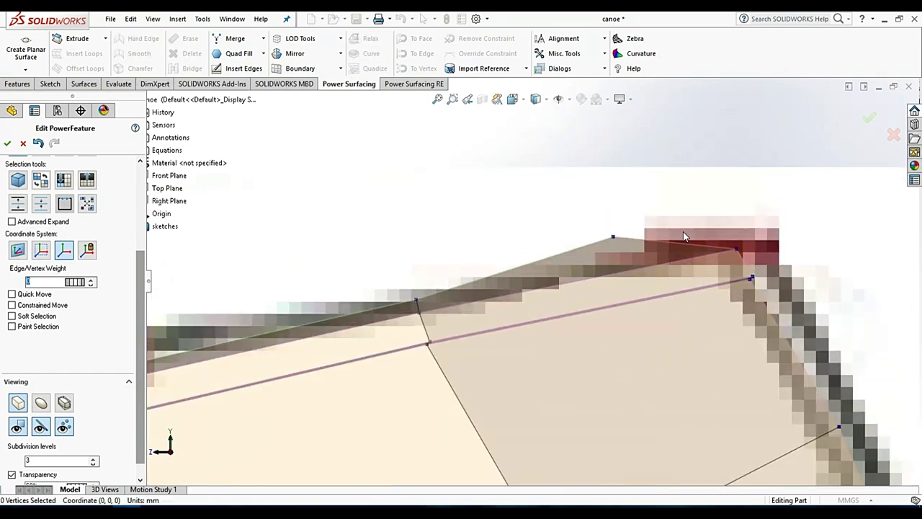
click(613, 239)
drag(589, 209, 691, 241)
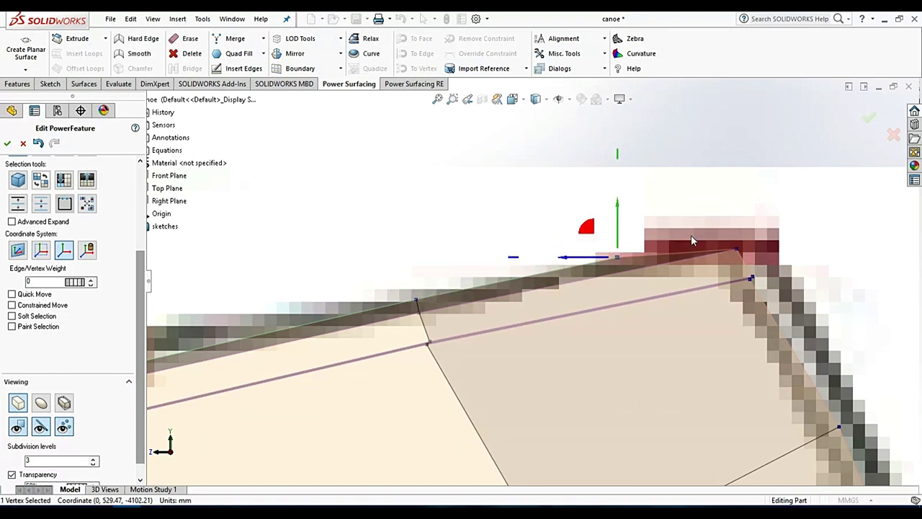
click(721, 161)
scroll(682, 224, up, 3)
scroll(586, 295, up, 2)
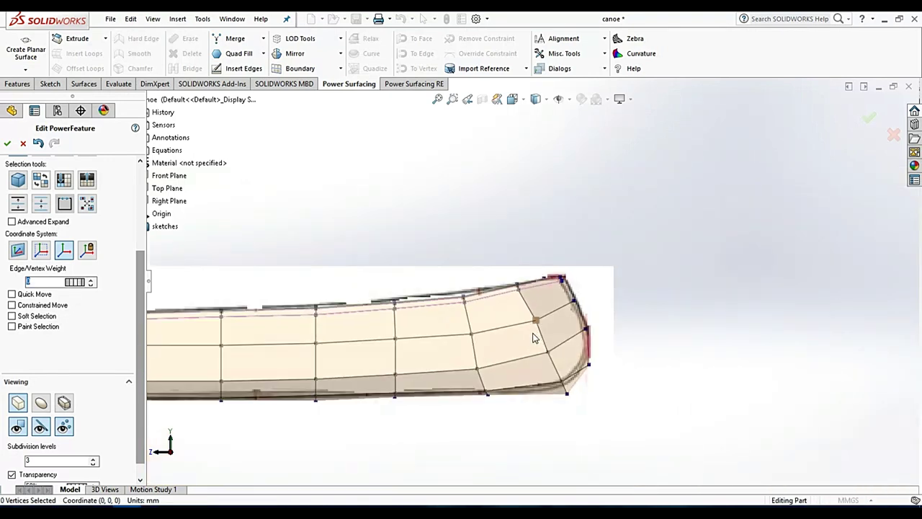
scroll(533, 338, down, 1)
scroll(513, 325, down, 1)
scroll(583, 267, down, 1)
scroll(589, 265, down, 1)
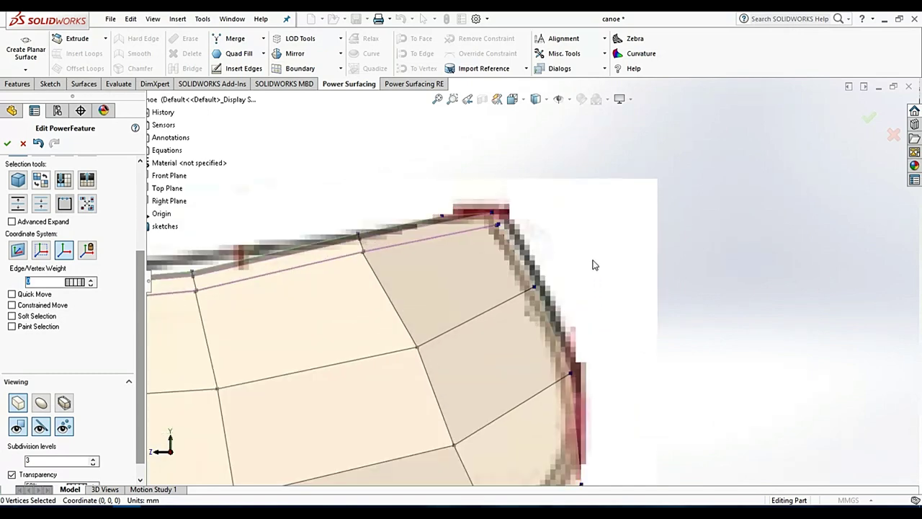
scroll(583, 258, down, 1)
scroll(594, 277, down, 1)
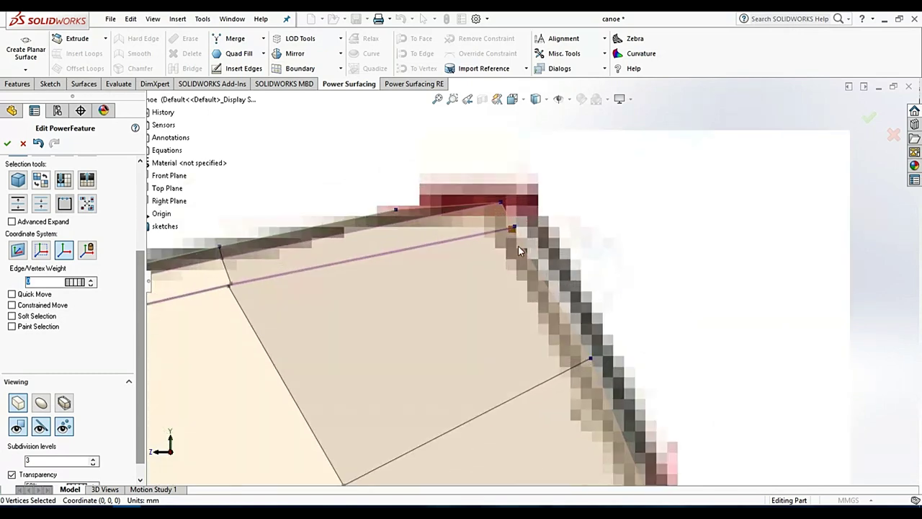
scroll(610, 303, up, 1)
scroll(610, 303, up, 1)
scroll(609, 309, up, 1)
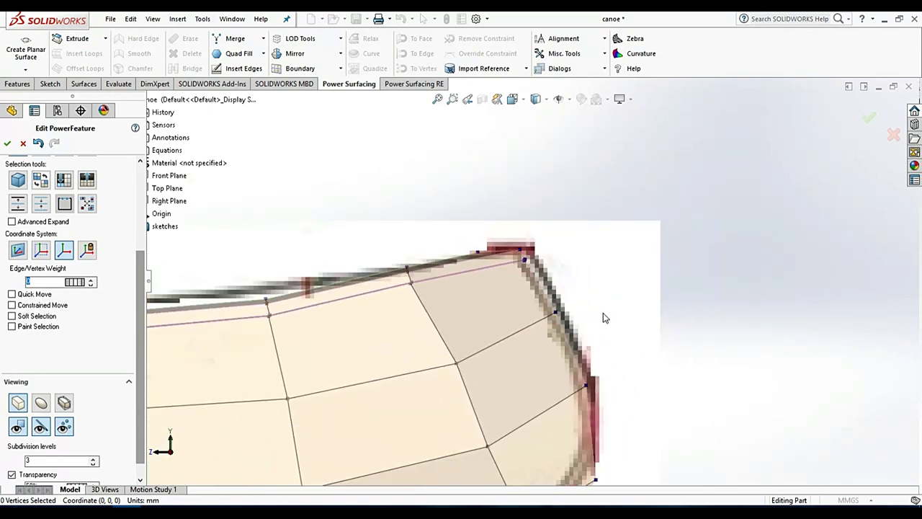
scroll(603, 312, up, 1)
Step: Insert two new edges across the end faces, one to the lower edge and one across the dark band
scroll(598, 333, up, 1)
middle_drag(634, 299, 629, 346)
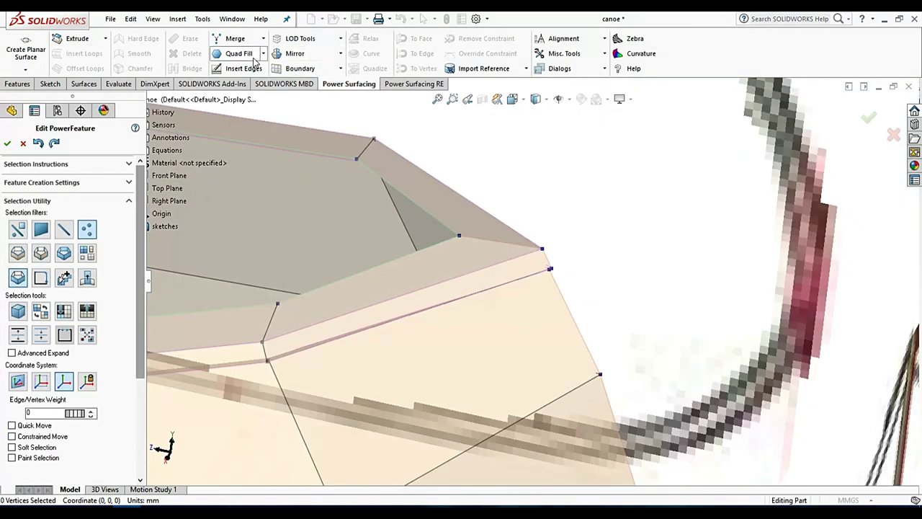
click(245, 68)
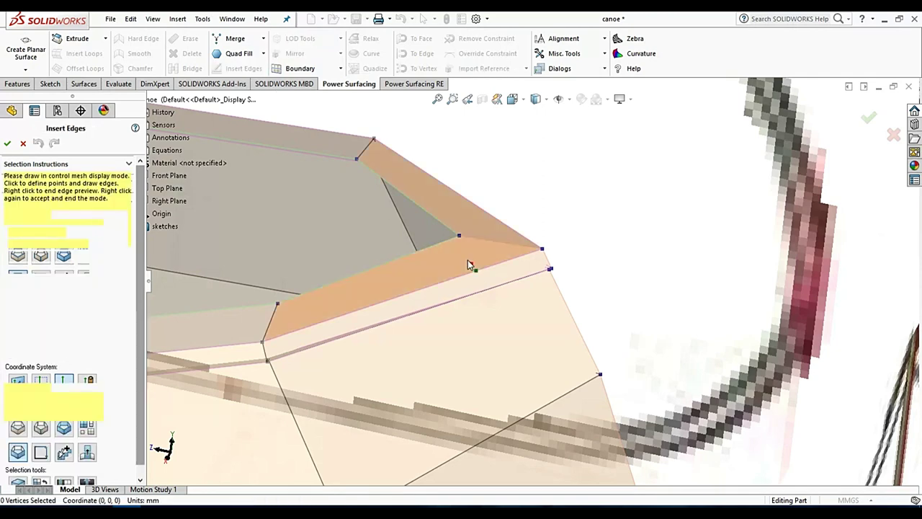
scroll(484, 257, down, 2)
scroll(484, 255, down, 3)
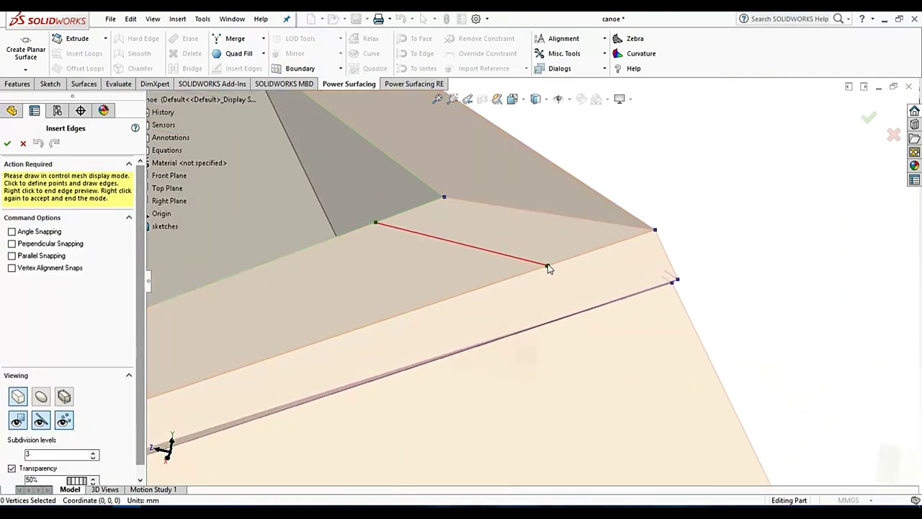
click(570, 259)
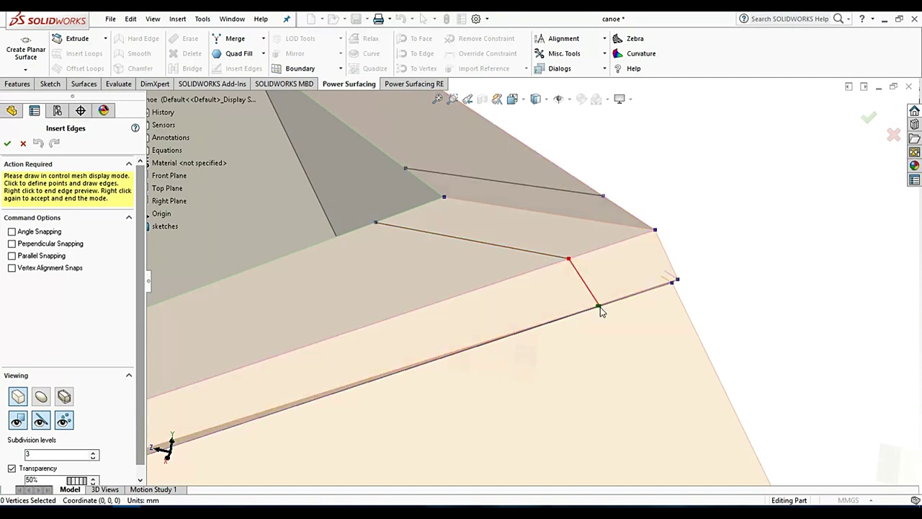
scroll(597, 304, down, 2)
scroll(593, 299, down, 2)
click(576, 303)
right_click(576, 303)
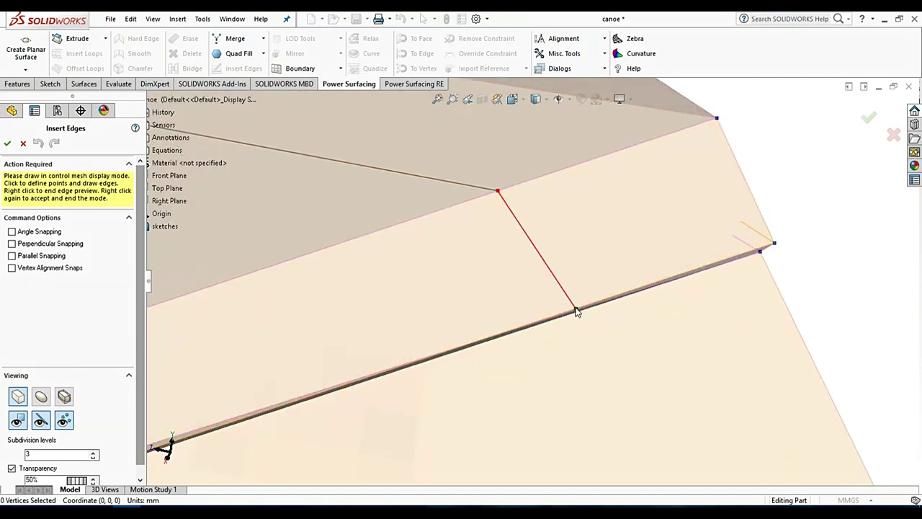
right_click(547, 267)
scroll(537, 248, down, 2)
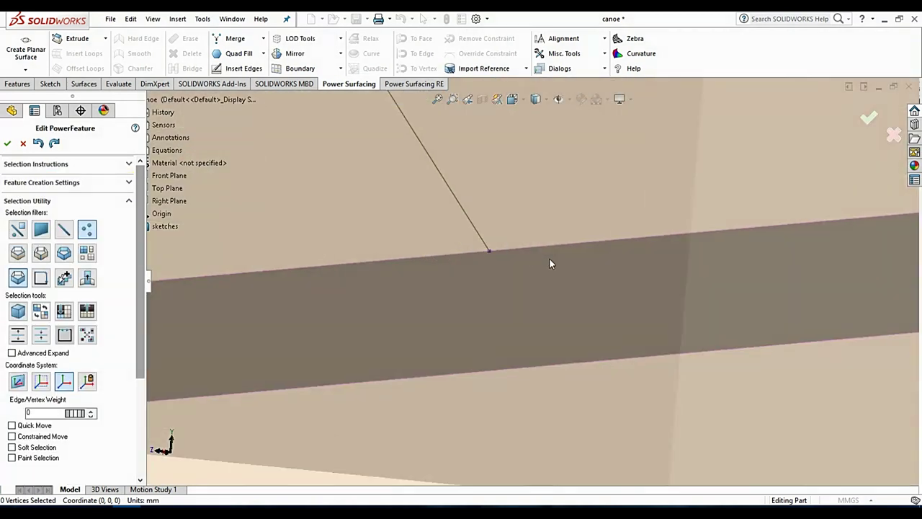
click(244, 69)
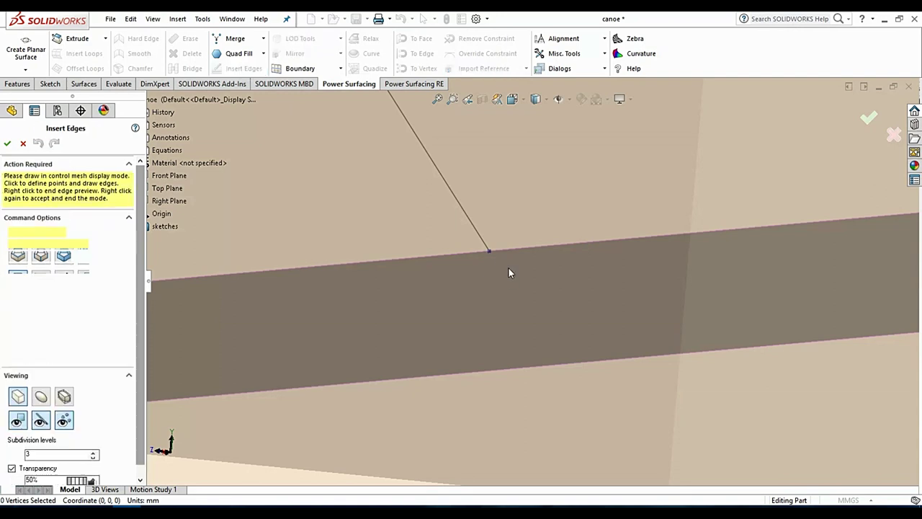
click(456, 375)
right_click(456, 375)
right_click(456, 375)
scroll(454, 324, up, 3)
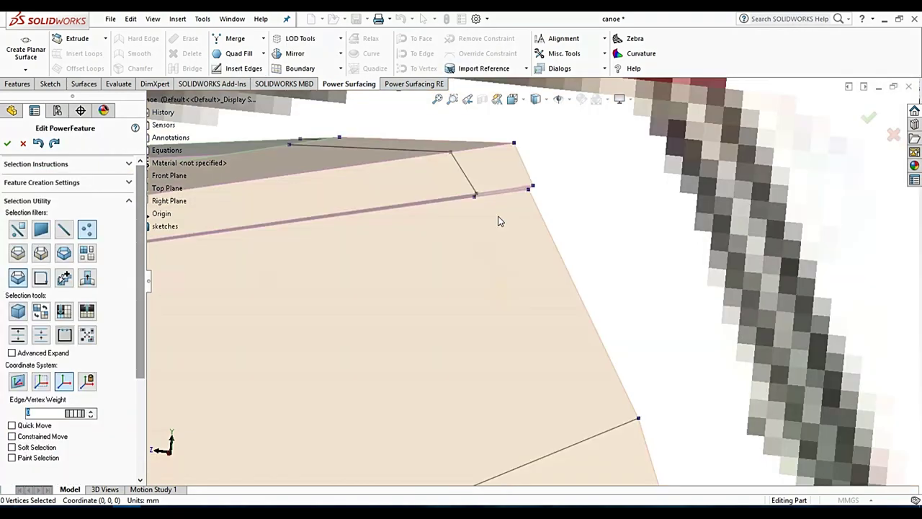
scroll(450, 218, up, 2)
Step: Insert a third edge from the sheer edge via the lower edge to the bottom vertex, then exit
click(241, 71)
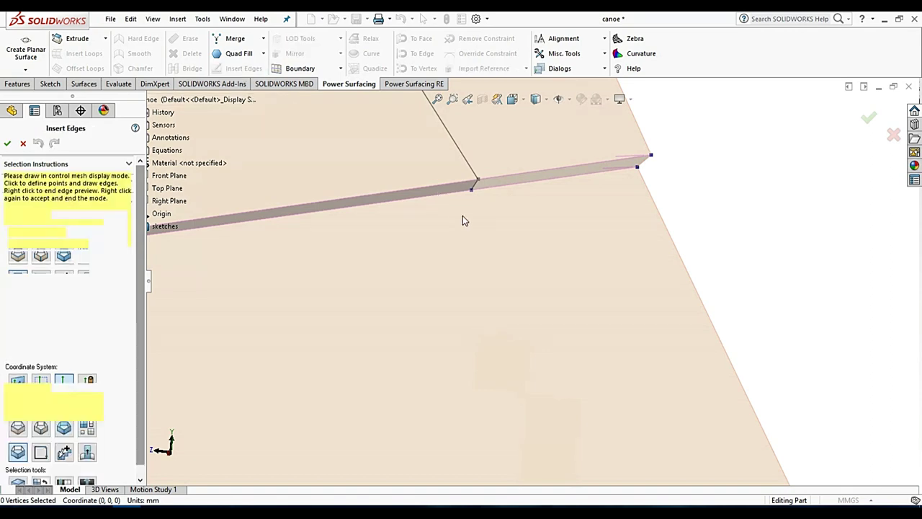
click(471, 191)
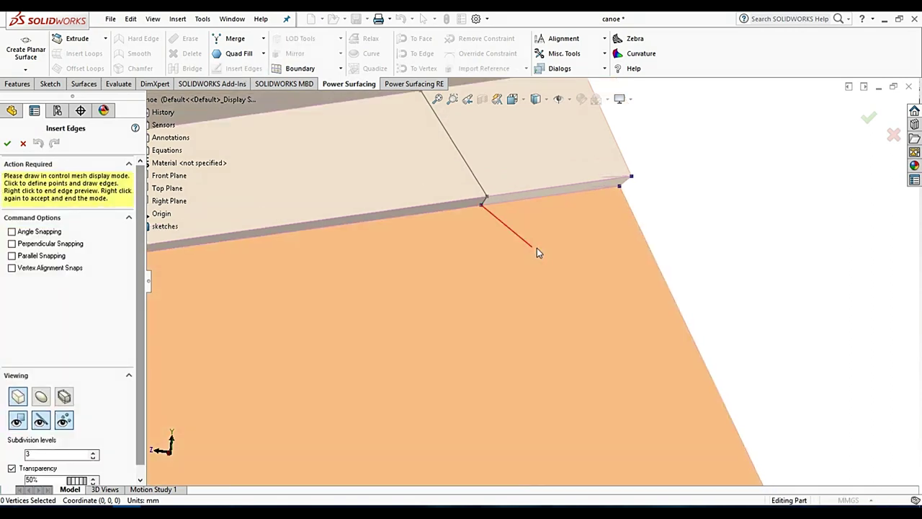
scroll(537, 248, down, 2)
scroll(575, 339, down, 2)
scroll(576, 360, down, 2)
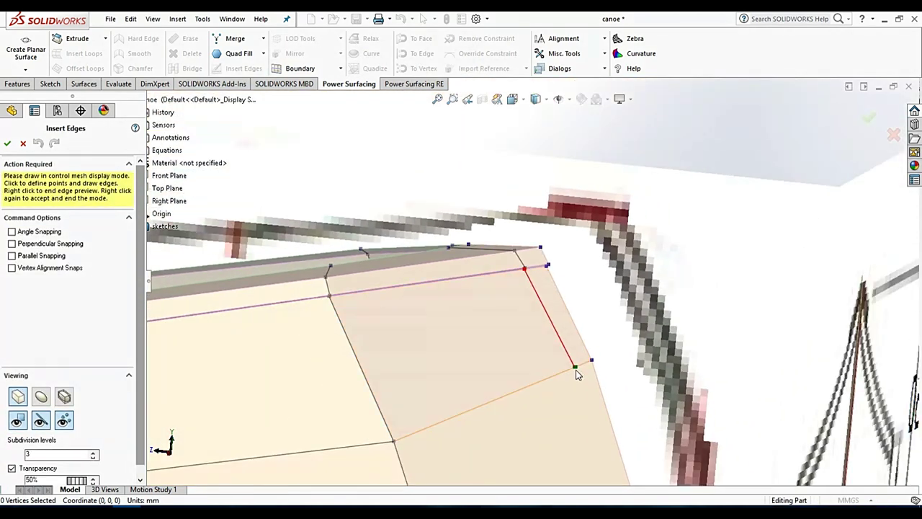
scroll(576, 373, up, 2)
scroll(580, 404, down, 2)
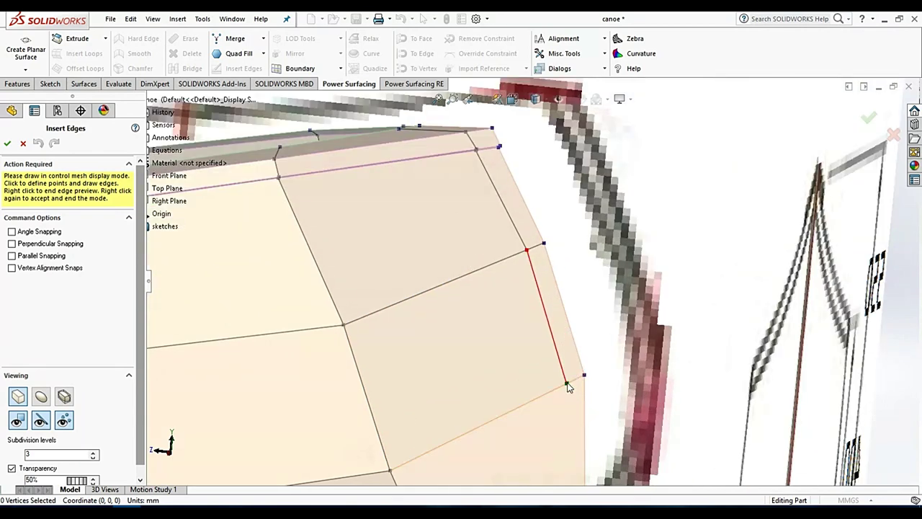
scroll(568, 386, up, 2)
scroll(555, 368, down, 2)
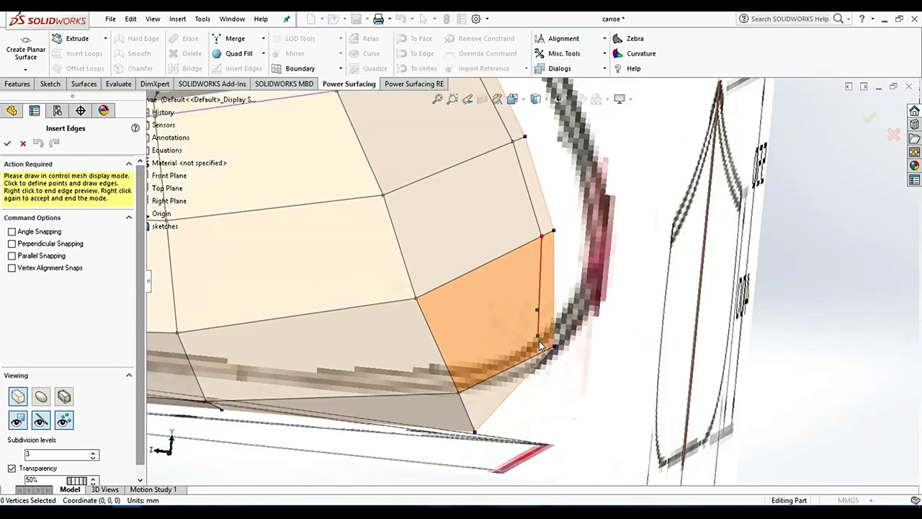
scroll(542, 350, down, 1)
scroll(547, 349, down, 1)
scroll(536, 348, down, 1)
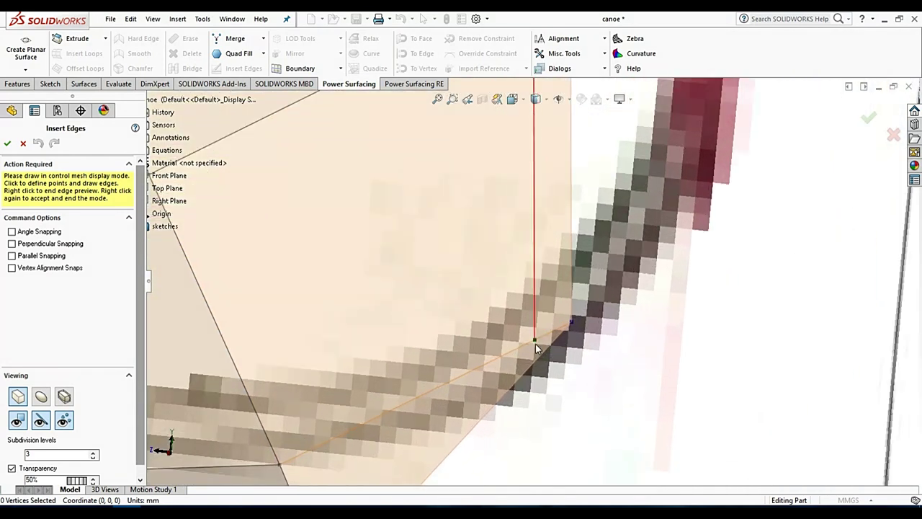
click(533, 341)
scroll(519, 353, up, 2)
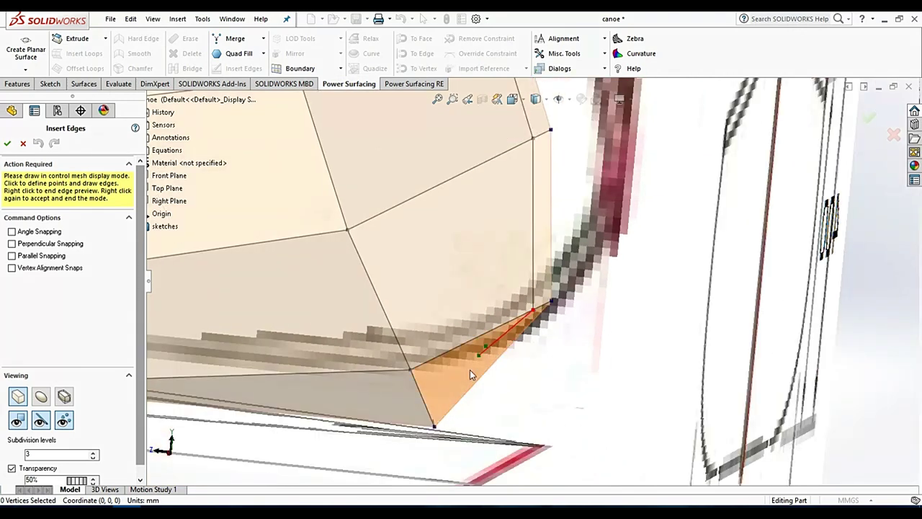
scroll(475, 356, up, 1)
scroll(482, 331, down, 1)
scroll(482, 331, down, 2)
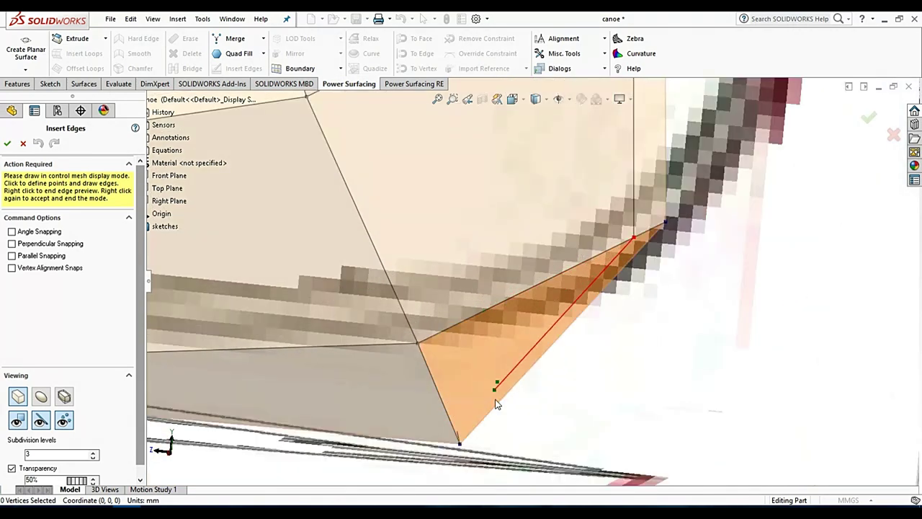
click(459, 442)
scroll(474, 404, down, 1)
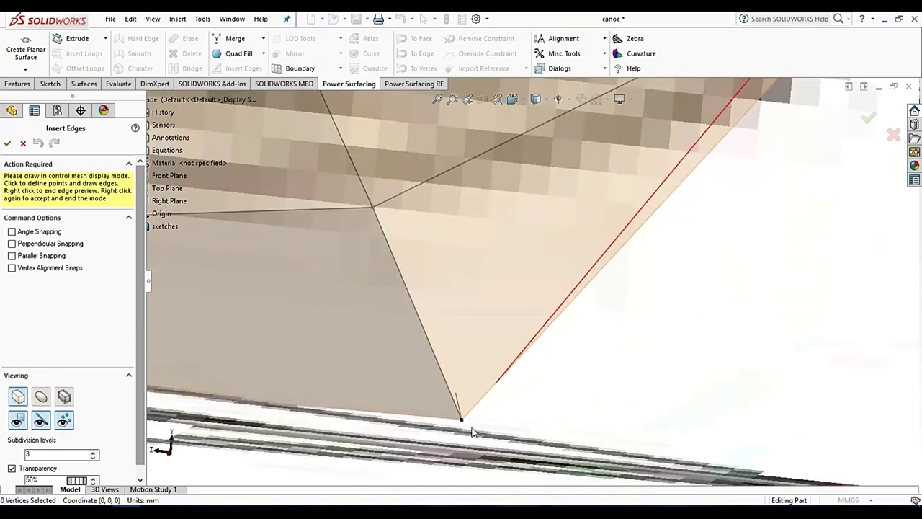
scroll(468, 393, down, 1)
right_click(467, 392)
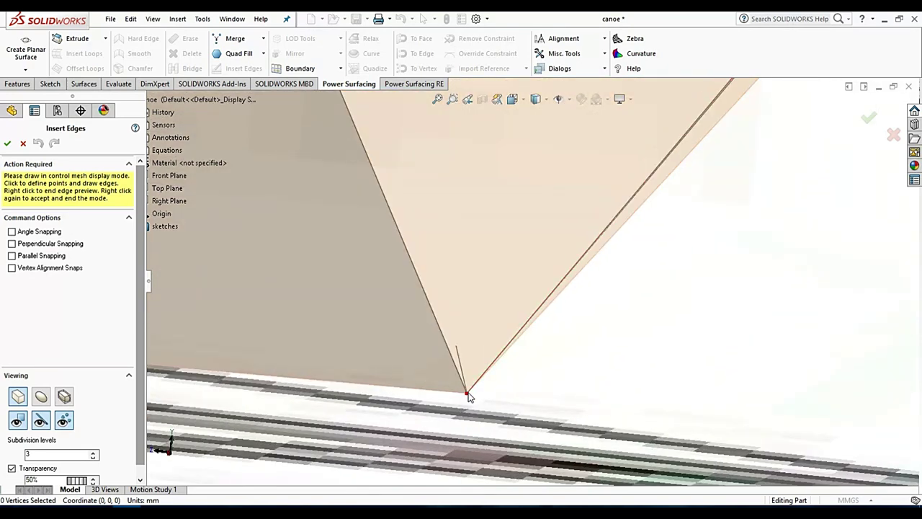
scroll(532, 273, up, 2)
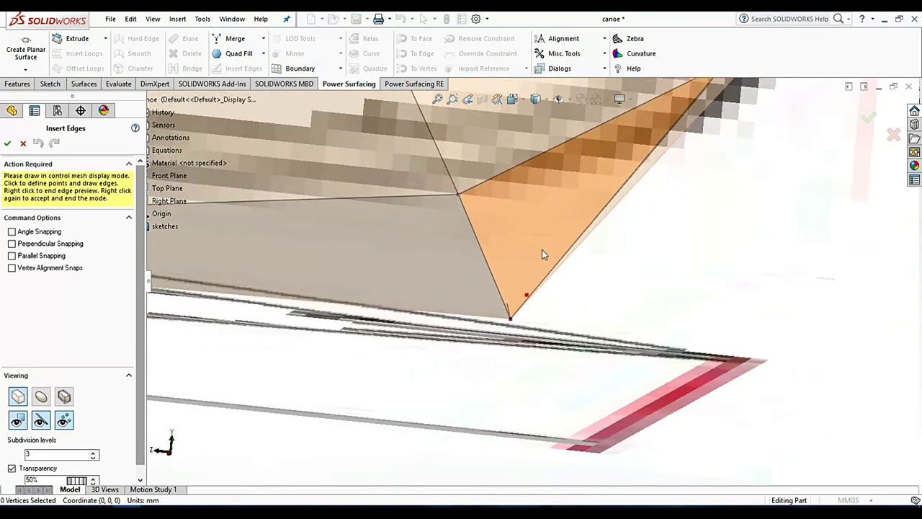
scroll(516, 199, up, 2)
scroll(497, 189, up, 2)
scroll(480, 183, up, 2)
scroll(461, 209, up, 2)
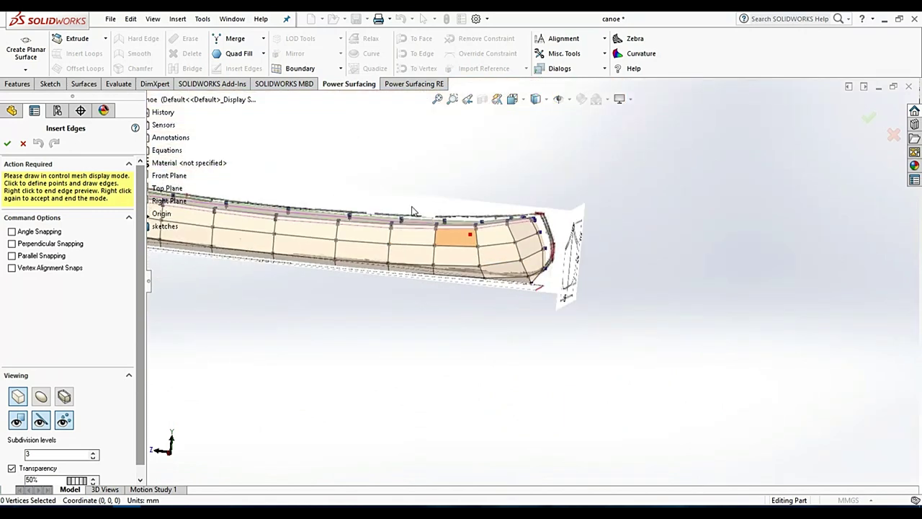
scroll(432, 213, up, 1)
scroll(421, 214, up, 1)
middle_drag(421, 214, 305, 246)
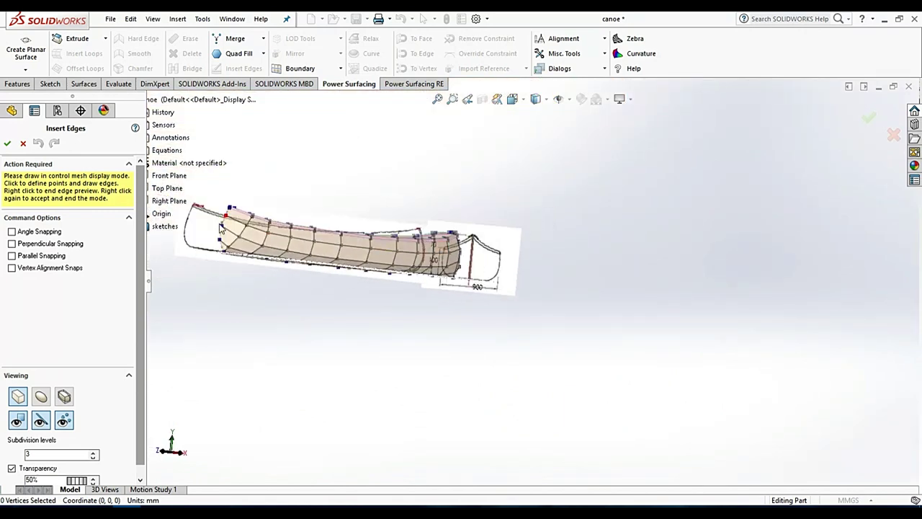
scroll(225, 226, down, 2)
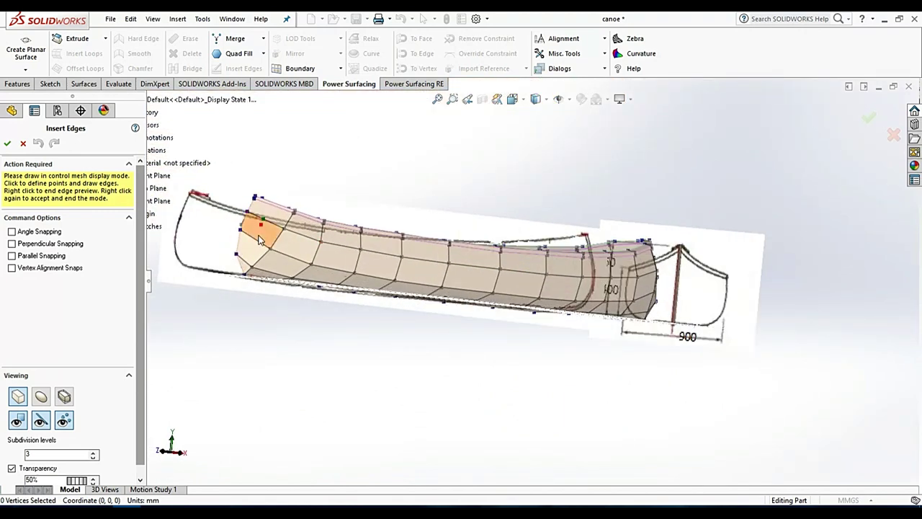
right_click(185, 229)
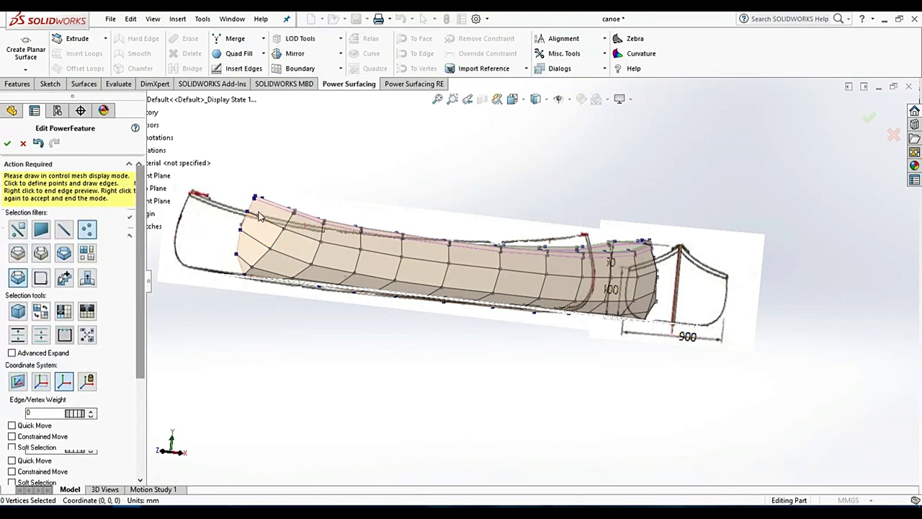
Step: Draw a new edge across the bow's sheer faces ending on the hull edge
scroll(200, 198, down, 2)
mouse_move(255, 237)
middle_down()
mouse_move(280, 195)
mouse_move(534, 389)
middle_up()
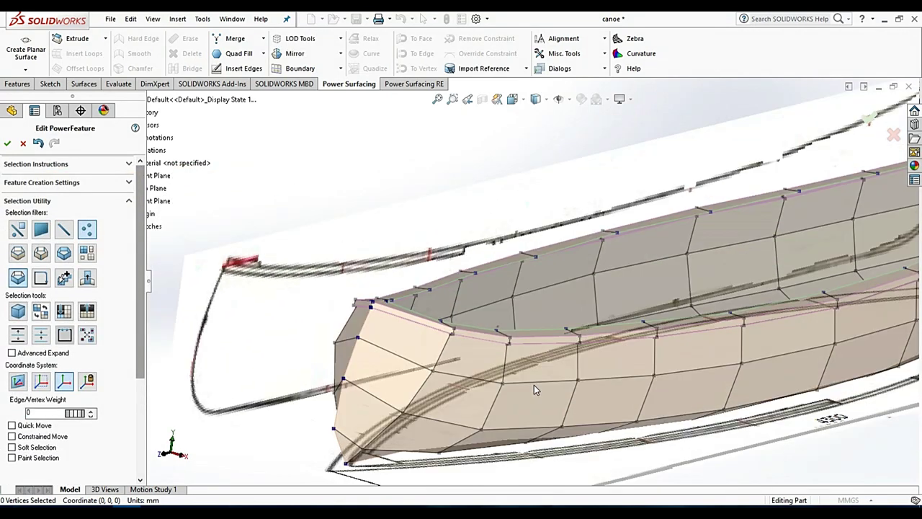
middle_drag(486, 326, 388, 314)
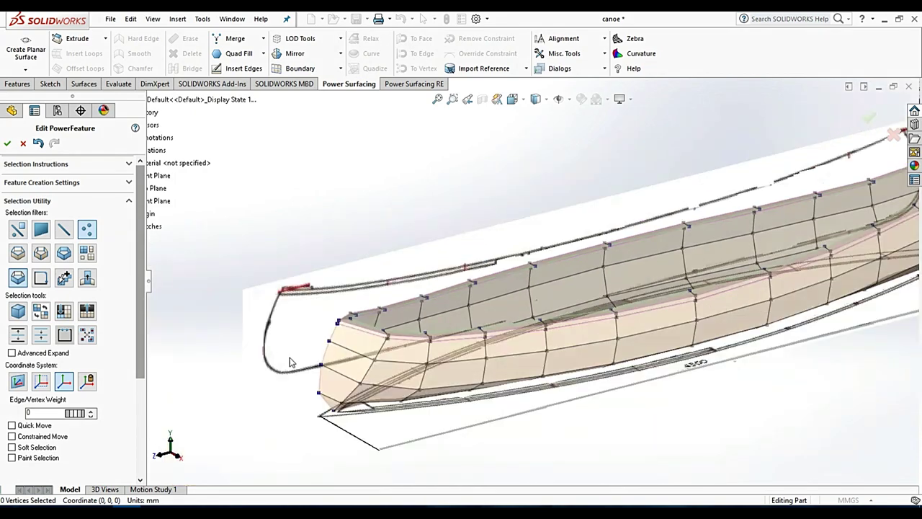
scroll(387, 314, down, 3)
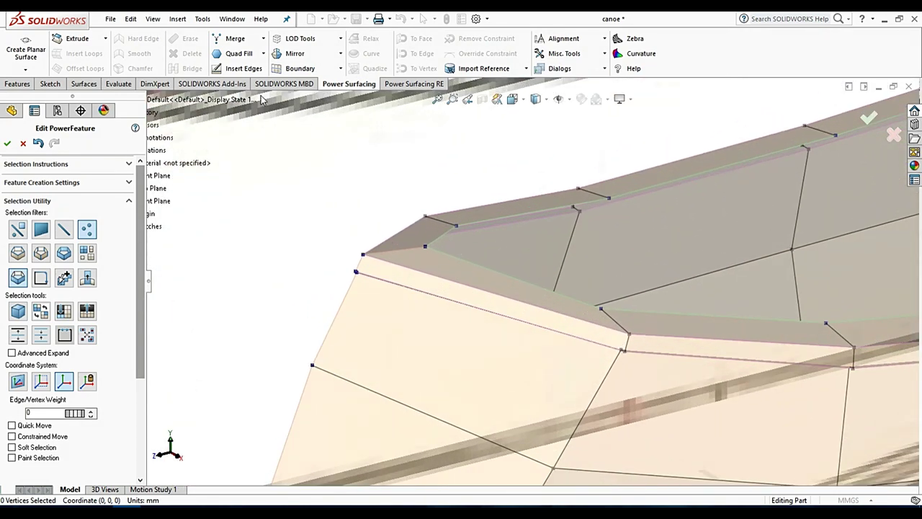
click(236, 68)
middle_drag(385, 253, 565, 290)
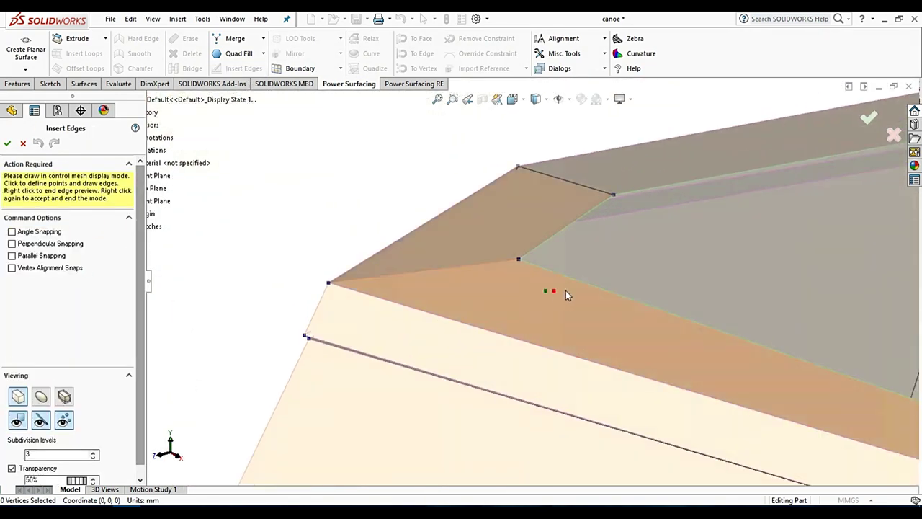
click(580, 281)
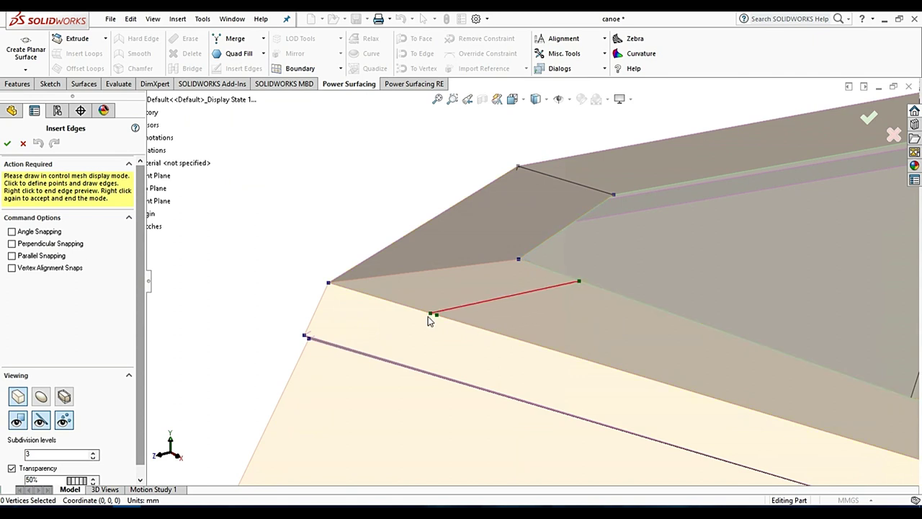
click(429, 314)
scroll(401, 365, down, 3)
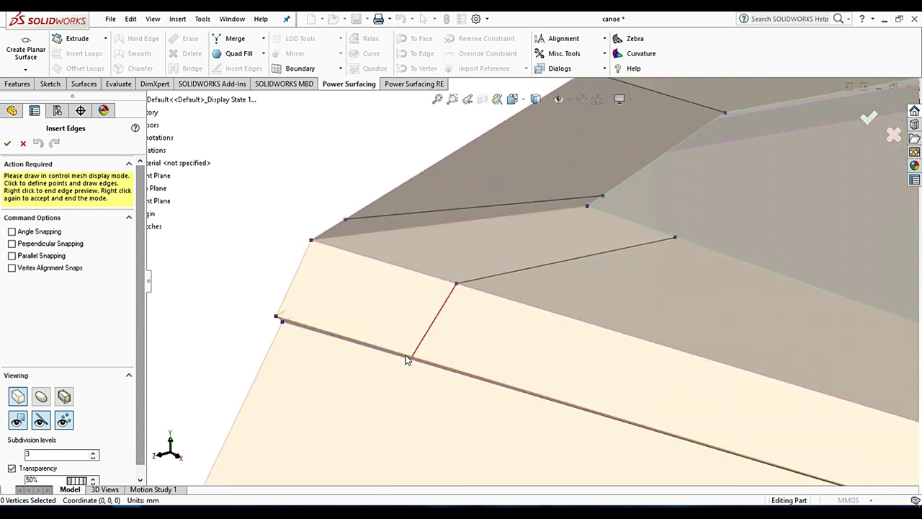
scroll(425, 339, down, 3)
click(430, 334)
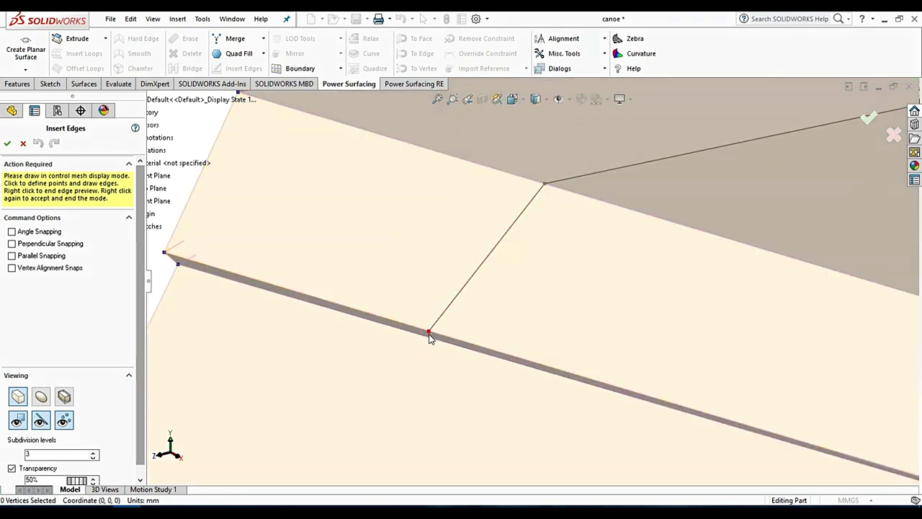
Step: Complete another new edge running down to the bow's lower corner vertex
scroll(443, 349, down, 3)
scroll(445, 339, down, 2)
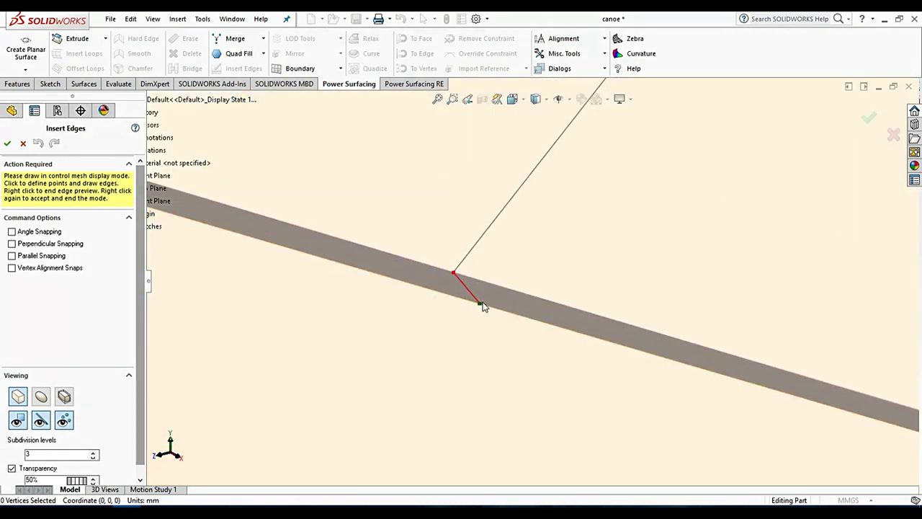
mouse_move(484, 306)
middle_down()
mouse_move(442, 343)
mouse_move(510, 319)
mouse_move(499, 347)
mouse_move(470, 356)
middle_up()
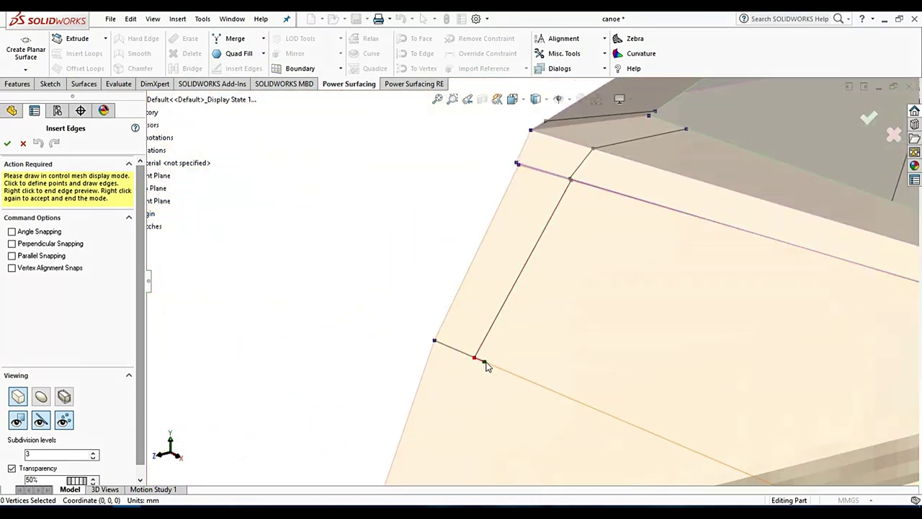
scroll(490, 364, up, 3)
scroll(497, 355, down, 3)
scroll(499, 376, down, 2)
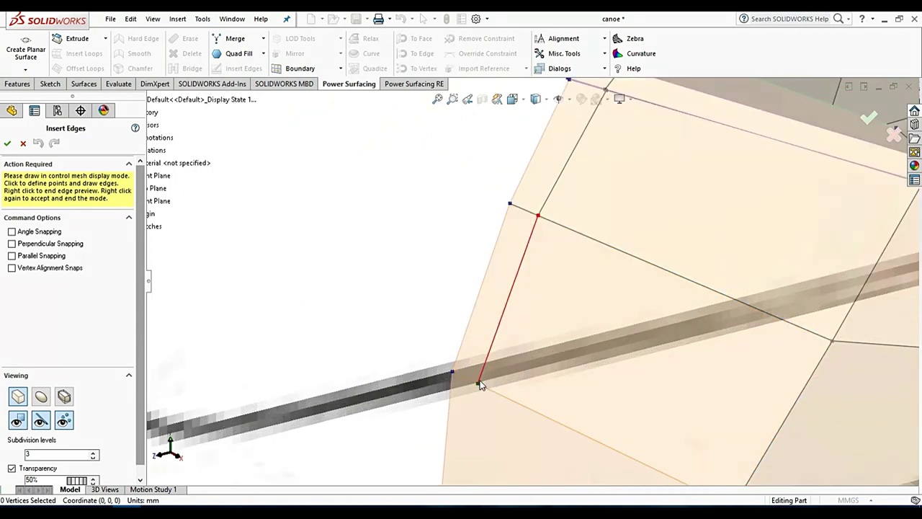
scroll(508, 360, up, 3)
scroll(533, 368, down, 3)
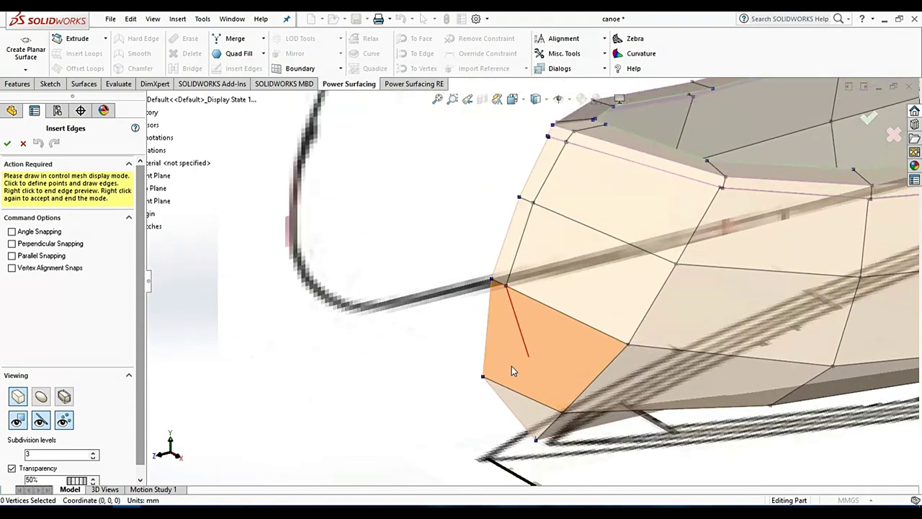
scroll(529, 425, down, 2)
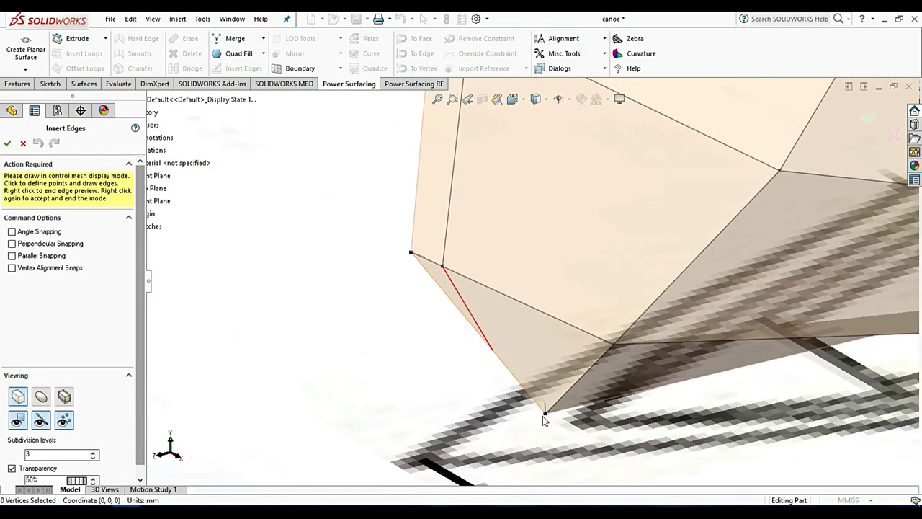
scroll(547, 405, down, 2)
click(545, 398)
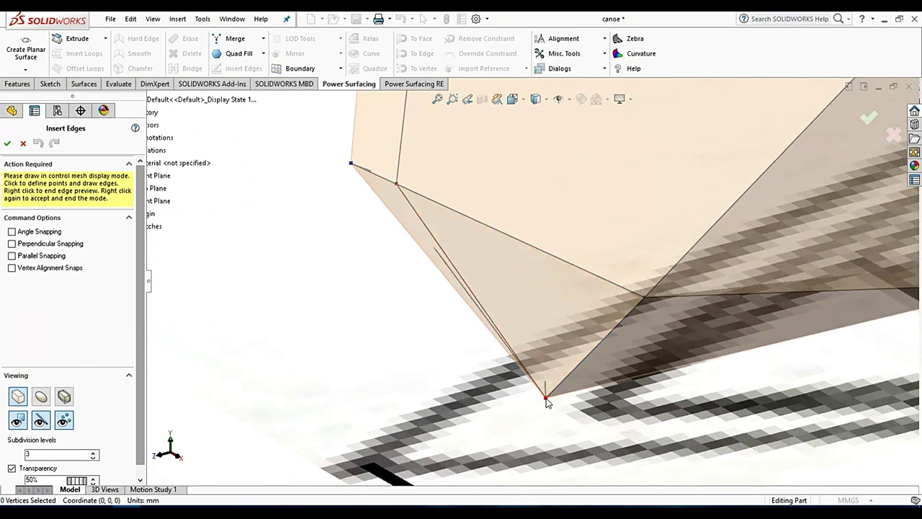
Step: Accept the inserted edges and view the smoothed canoe hull lengthwise
click(8, 144)
scroll(451, 284, up, 3)
scroll(565, 234, up, 2)
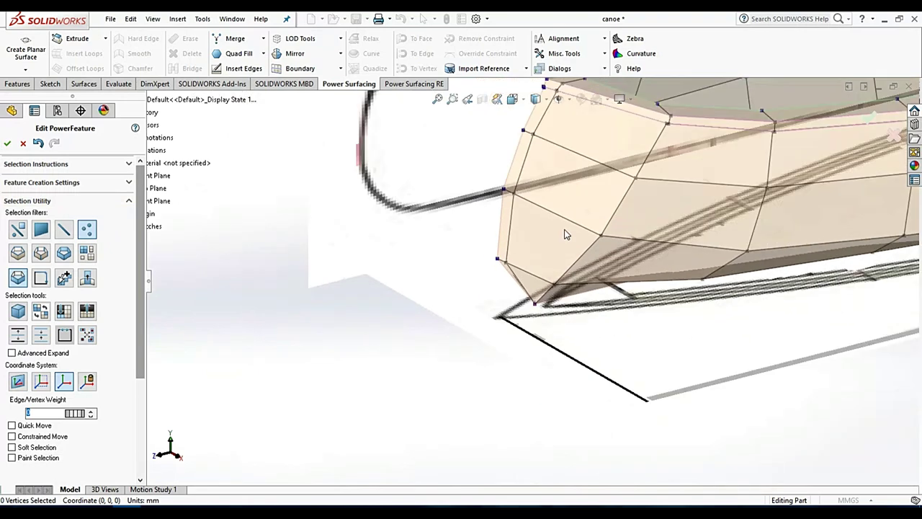
scroll(565, 234, up, 1)
drag(139, 308, 138, 406)
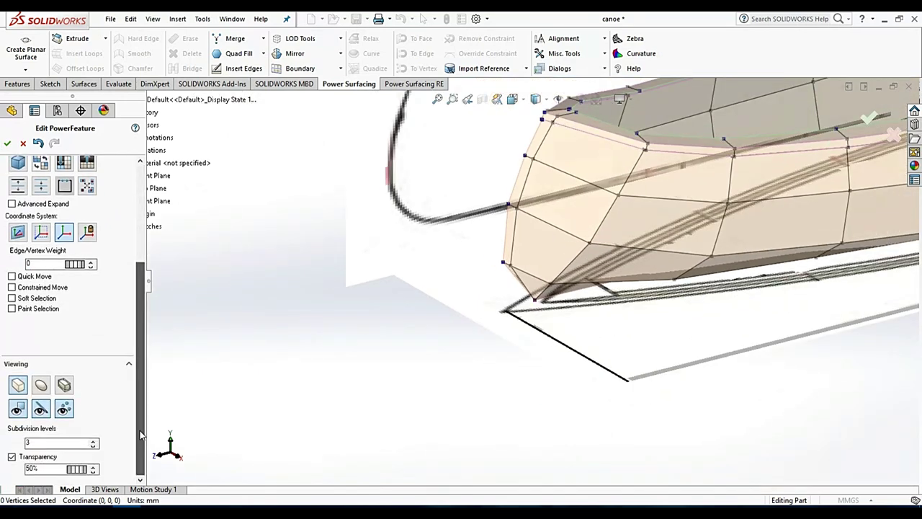
mouse_move(398, 303)
middle_down()
mouse_move(632, 124)
mouse_move(683, 281)
mouse_move(672, 232)
middle_up()
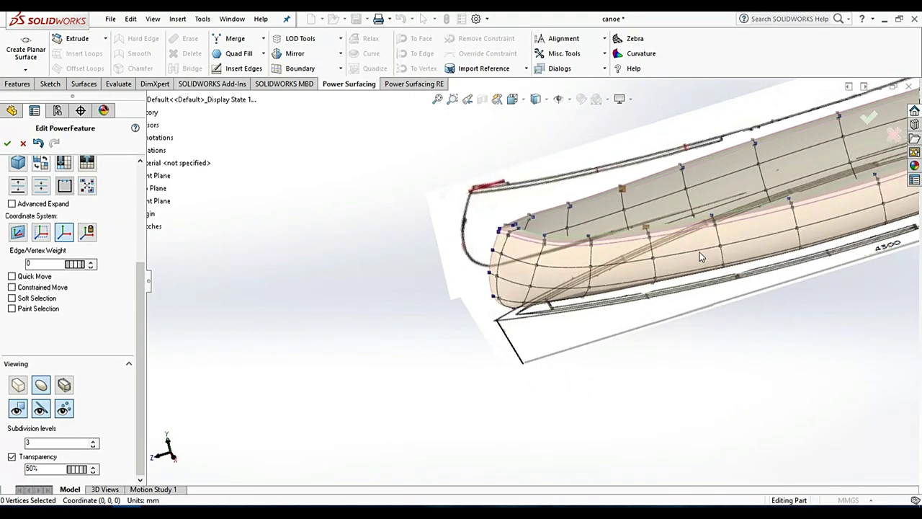
middle_drag(672, 232, 793, 188)
scroll(793, 189, down, 3)
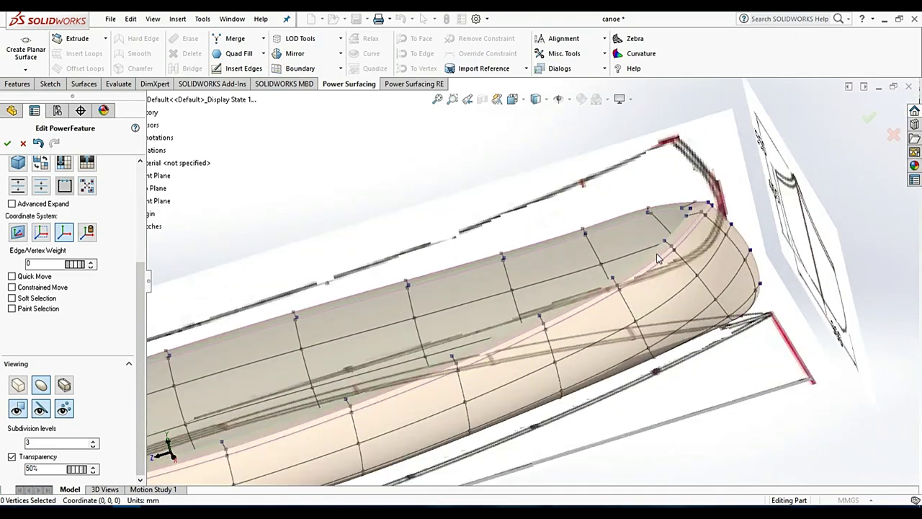
scroll(687, 237, up, 5)
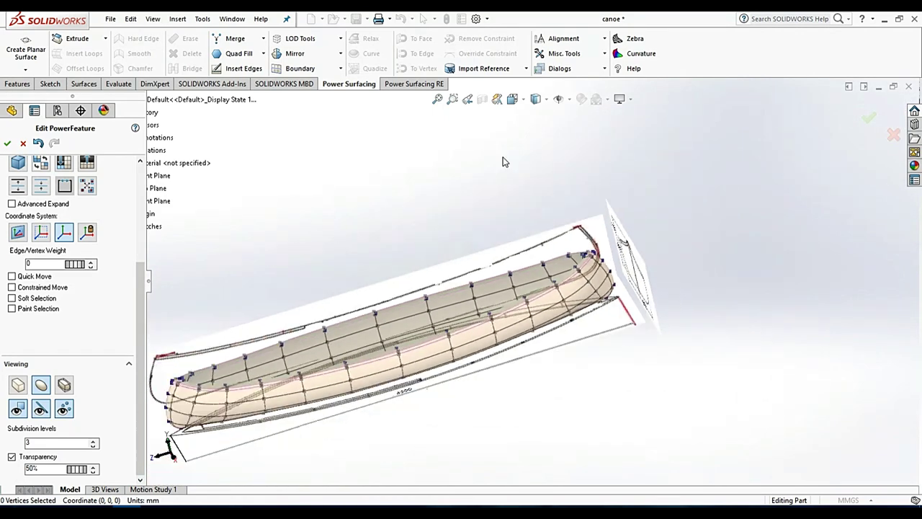
Step: Switch to a side view, then Top view (Ctrl+5), and zoom in on the bow
click(524, 106)
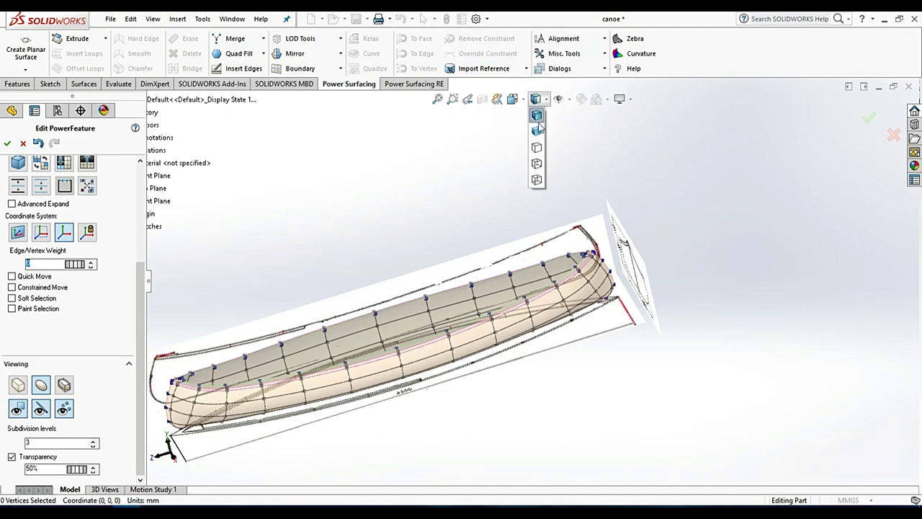
click(578, 165)
scroll(531, 308, down, 4)
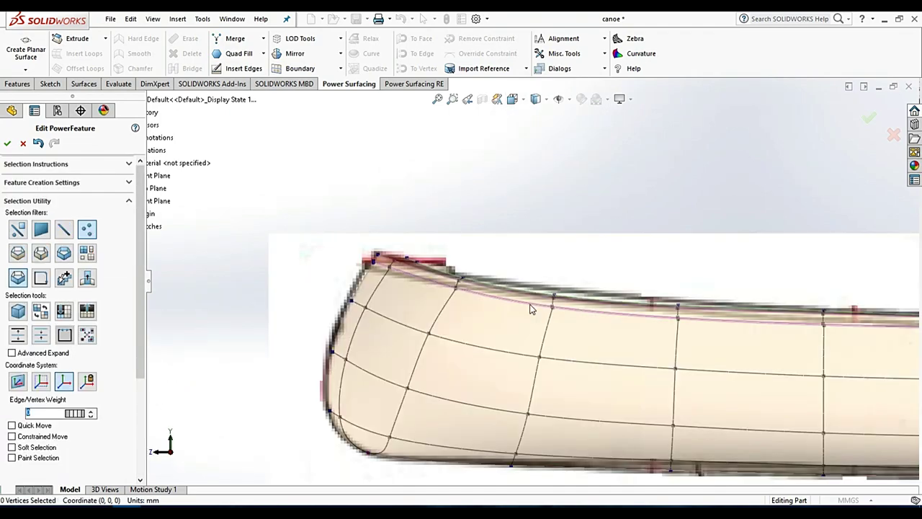
key(ctrl+5)
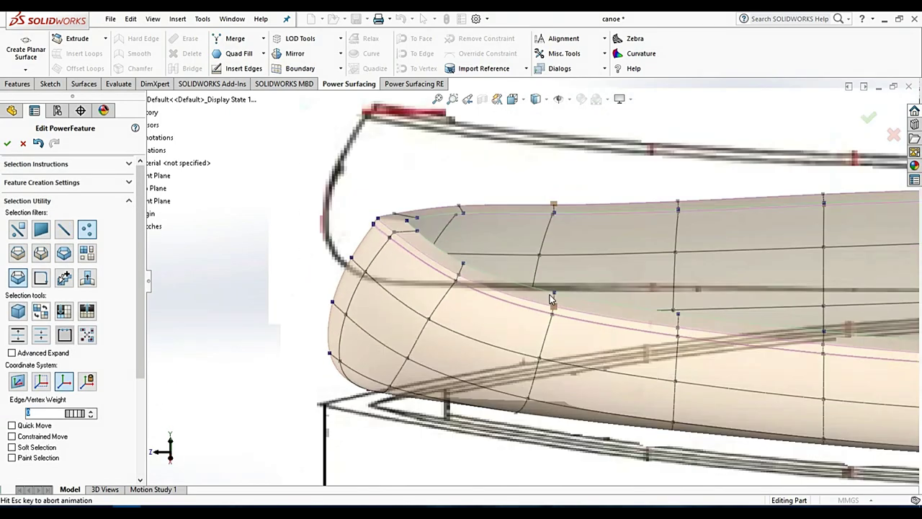
scroll(528, 236, up, 3)
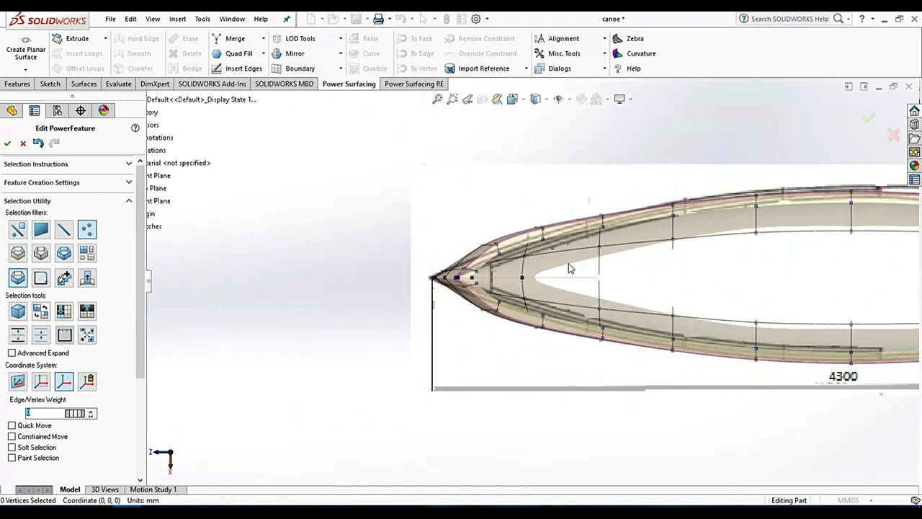
scroll(511, 295, down, 3)
scroll(502, 337, down, 1)
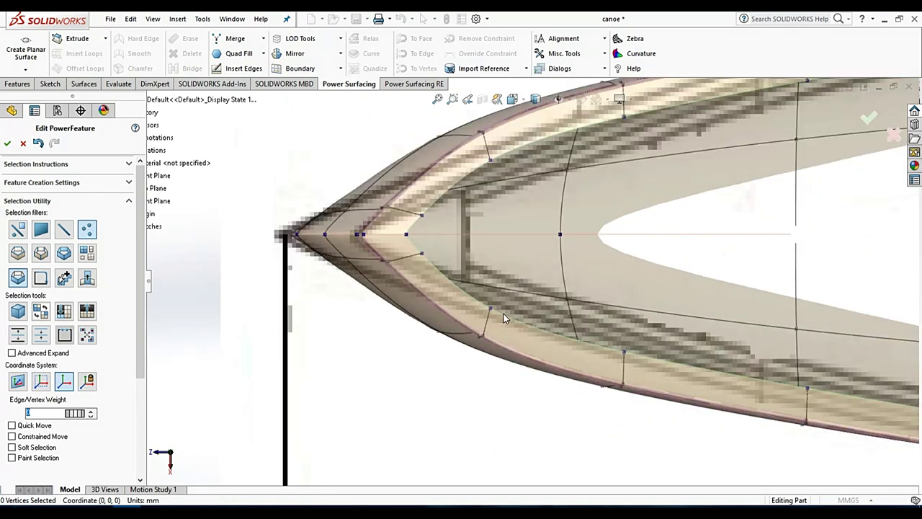
scroll(475, 150, down, 2)
scroll(509, 413, down, 2)
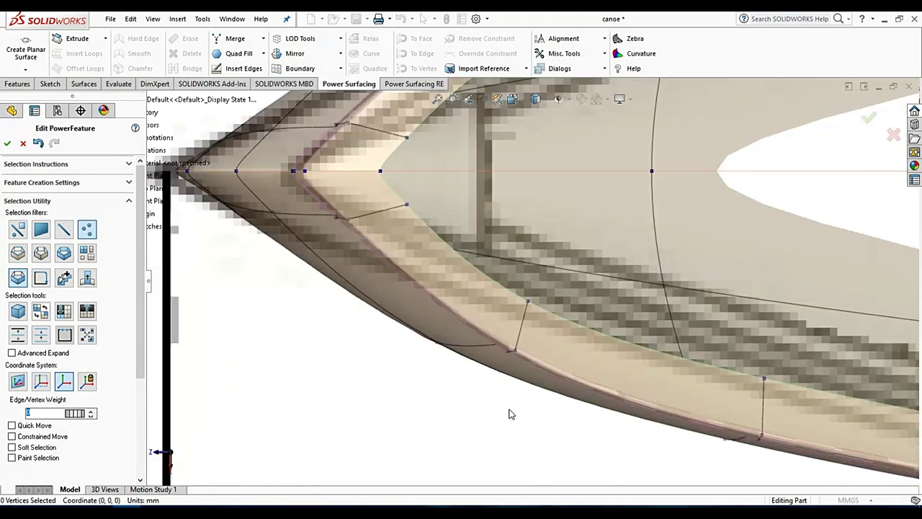
Step: Move four bow vertices about 15 mm along X and one vertex about 29 mm to tighten the tip
middle_drag(434, 347, 425, 284)
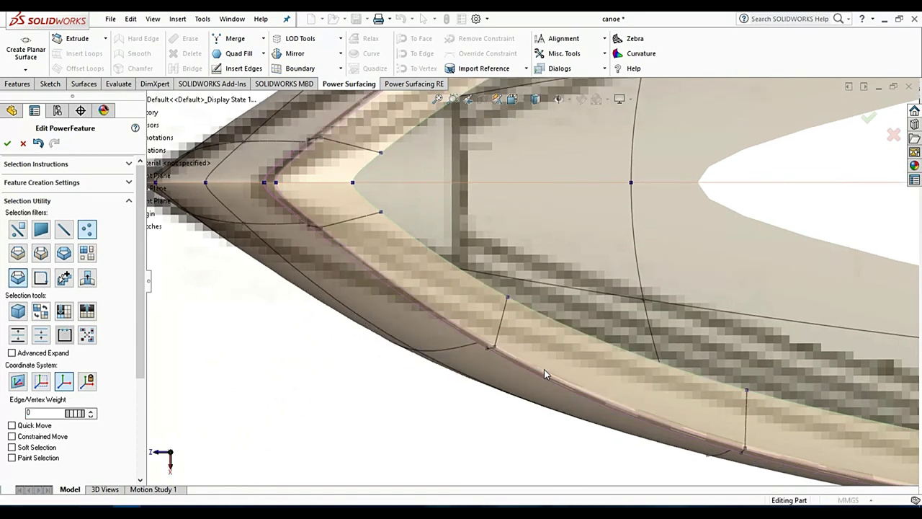
drag(545, 372, 472, 256)
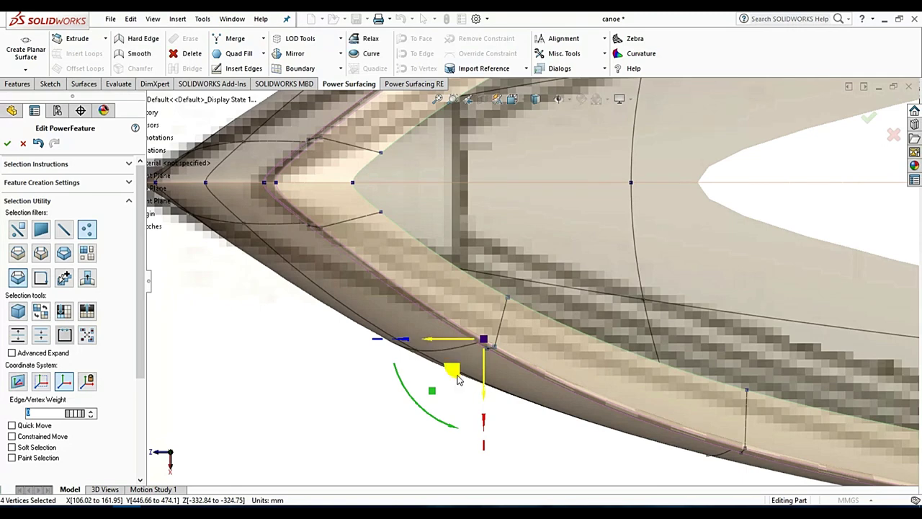
mouse_move(487, 389)
mouse_down()
mouse_move(465, 363)
mouse_move(393, 363)
mouse_up()
click(417, 350)
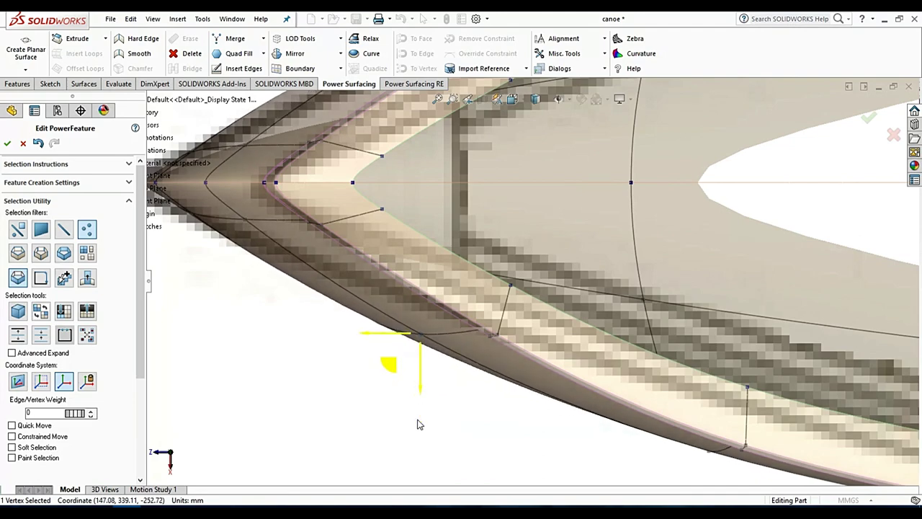
click(507, 443)
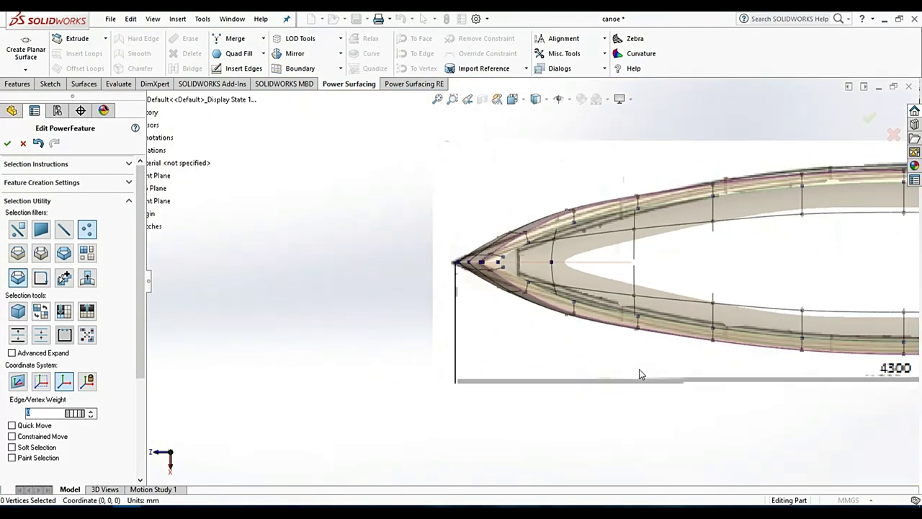
mouse_move(706, 329)
middle_down()
mouse_move(803, 250)
mouse_move(759, 184)
mouse_move(716, 175)
middle_up()
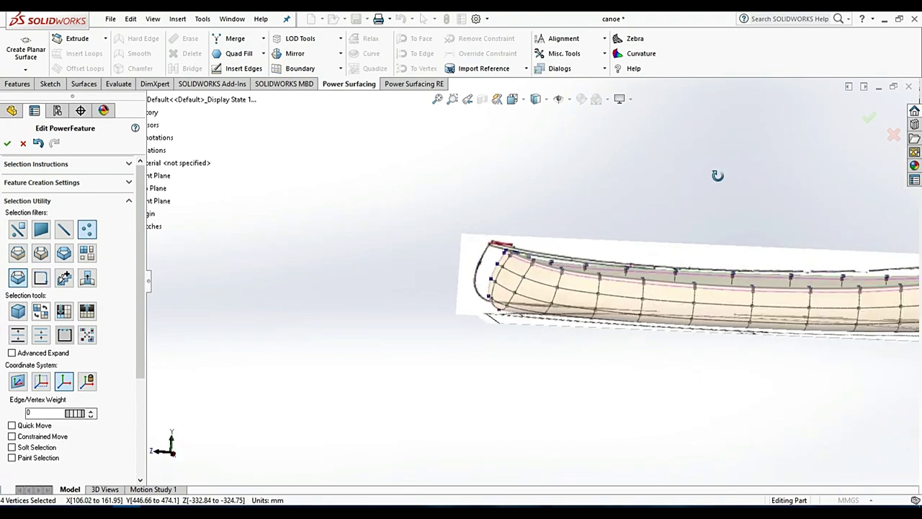
click(524, 105)
click(561, 171)
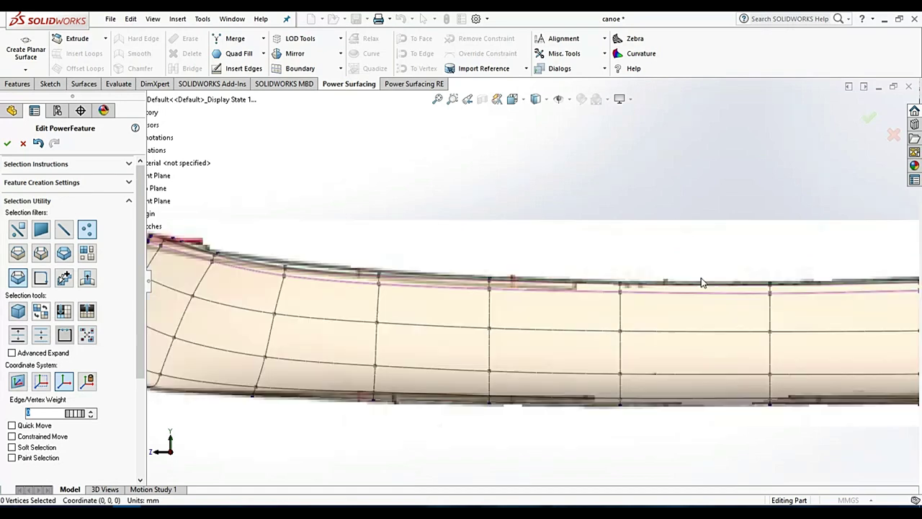
scroll(621, 315, up, 3)
scroll(874, 289, down, 3)
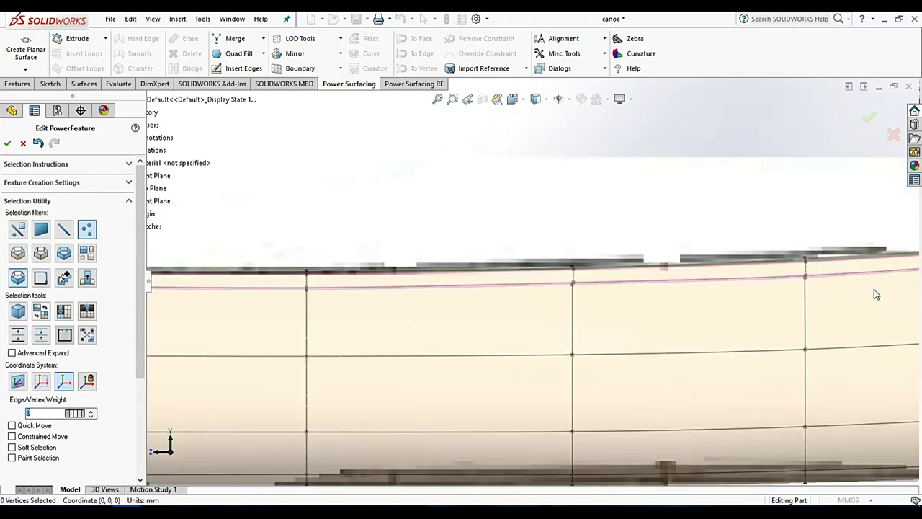
scroll(792, 294, down, 1)
scroll(772, 298, up, 3)
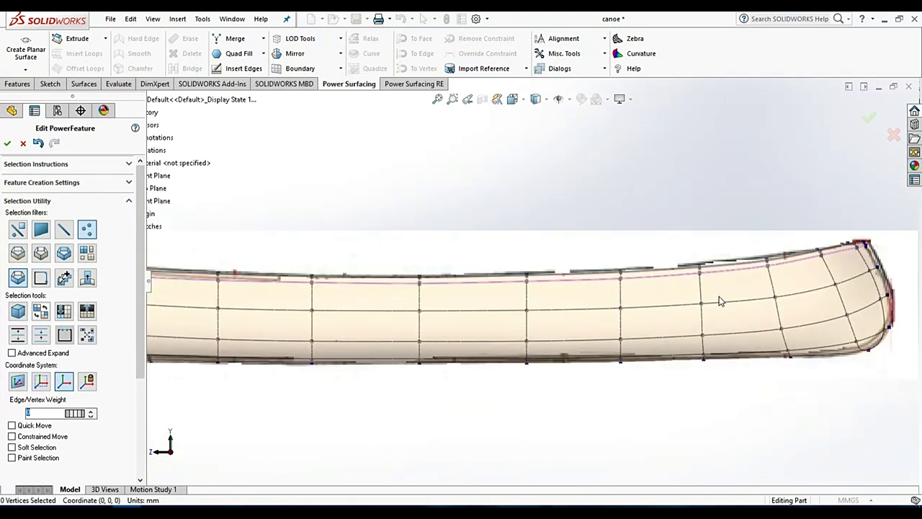
scroll(722, 307, down, 1)
scroll(723, 288, down, 1)
scroll(723, 261, down, 1)
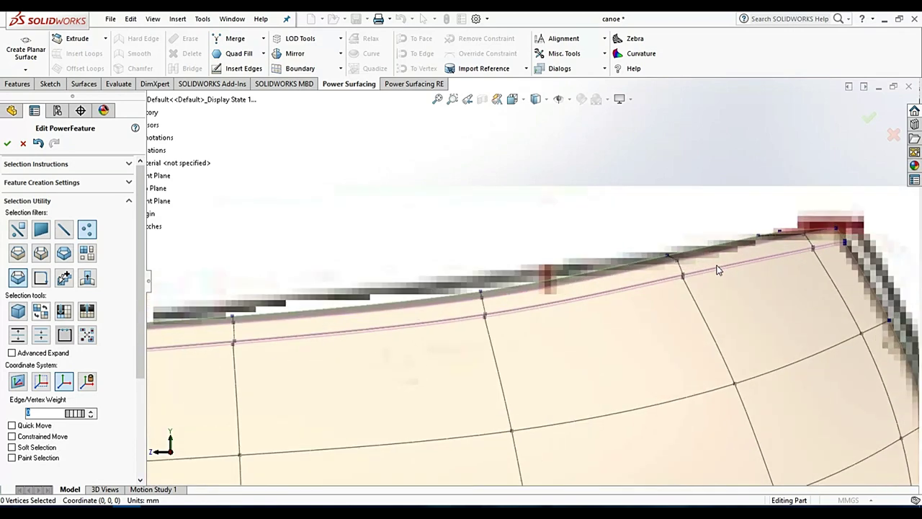
scroll(671, 256, down, 1)
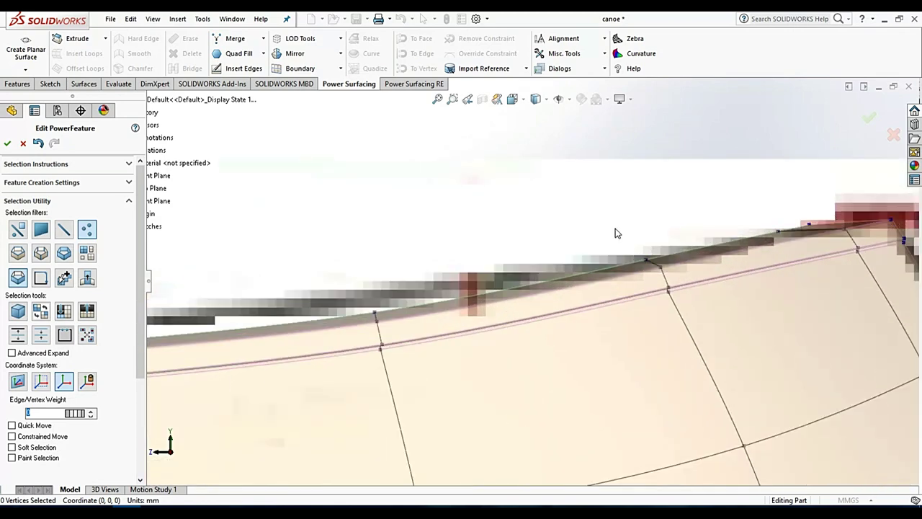
drag(616, 233, 692, 314)
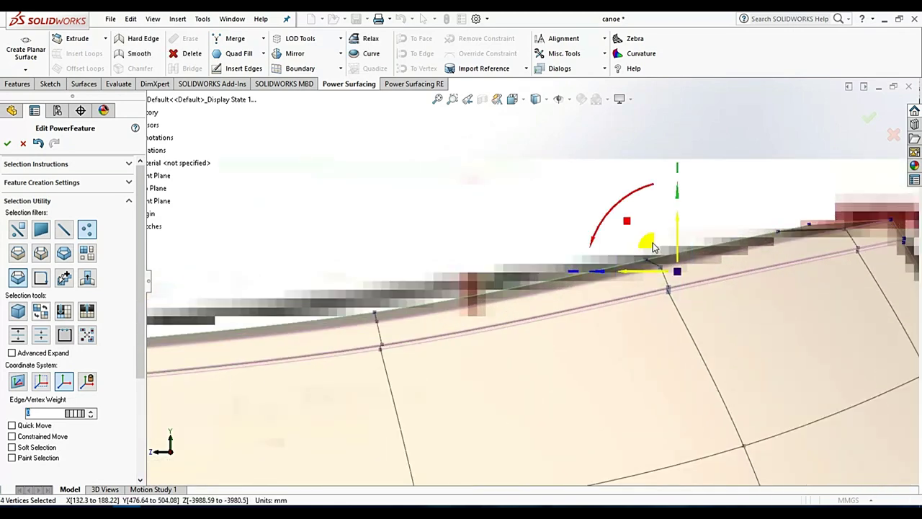
click(533, 162)
scroll(596, 221, up, 3)
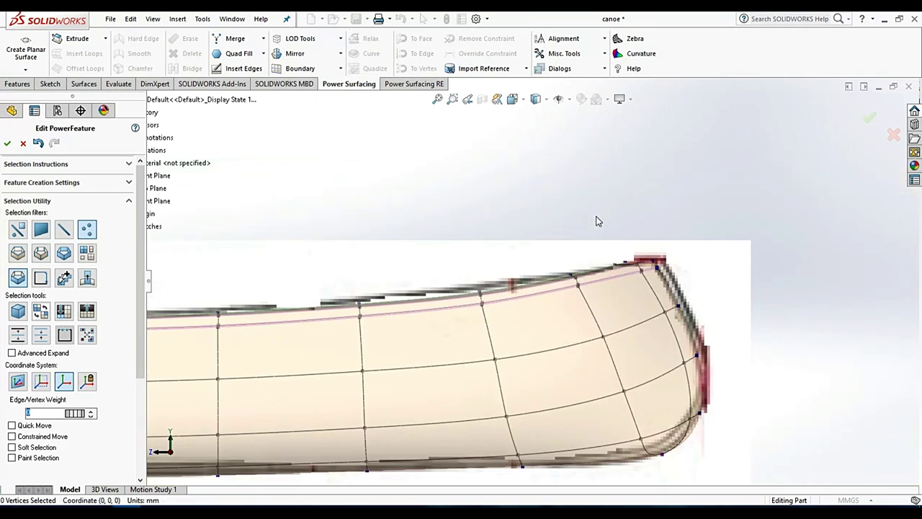
scroll(596, 221, up, 2)
mouse_move(473, 251)
middle_down()
mouse_move(521, 305)
mouse_move(334, 188)
middle_up()
scroll(334, 188, down, 5)
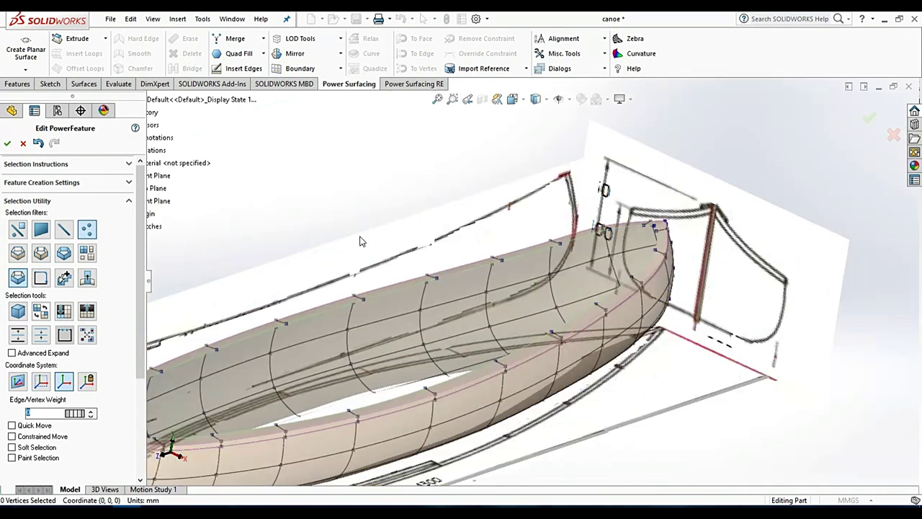
Step: Apply Power Surfacing's Thicken tool to the hull with a 25 mm thickness
click(202, 20)
mouse_move(235, 74)
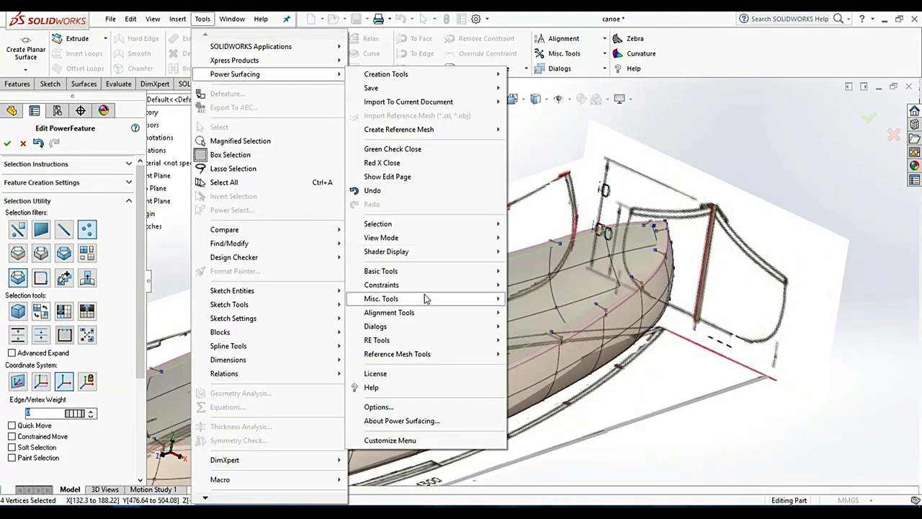
mouse_move(380, 298)
click(526, 380)
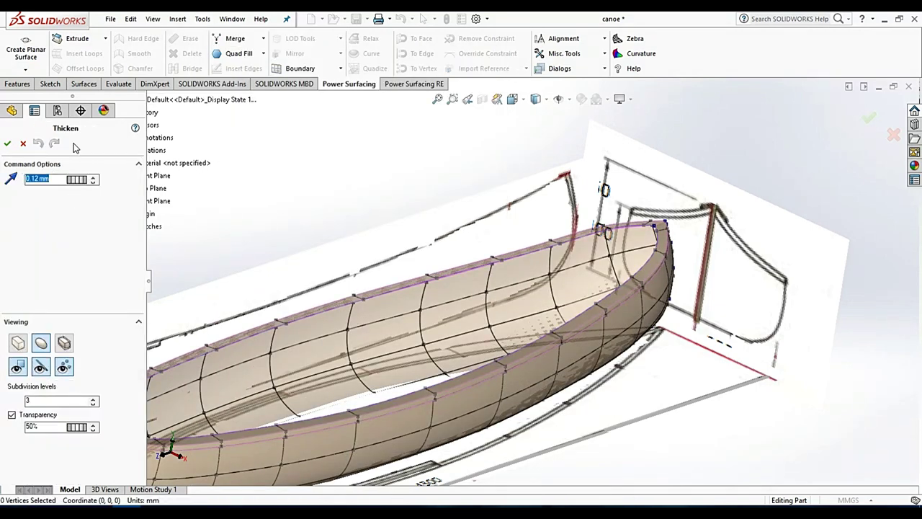
text(25)
key(Return)
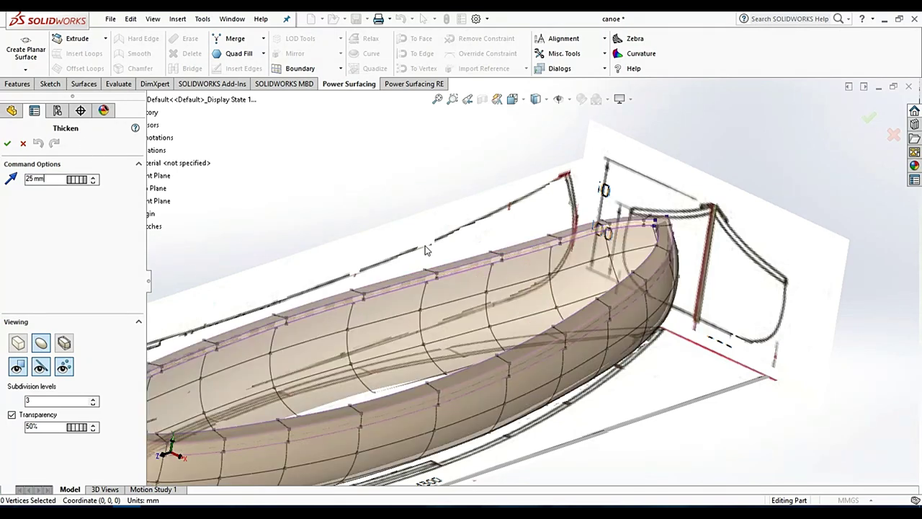
click(7, 144)
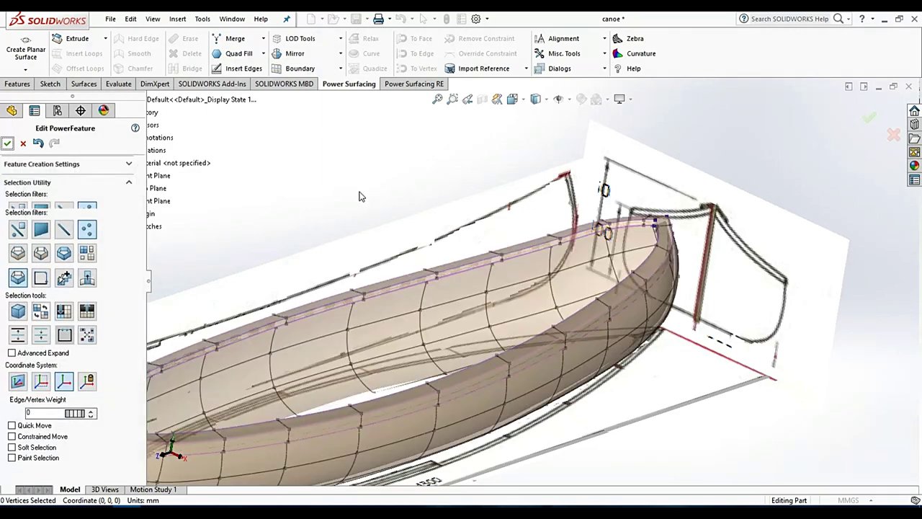
middle_drag(476, 298, 471, 285)
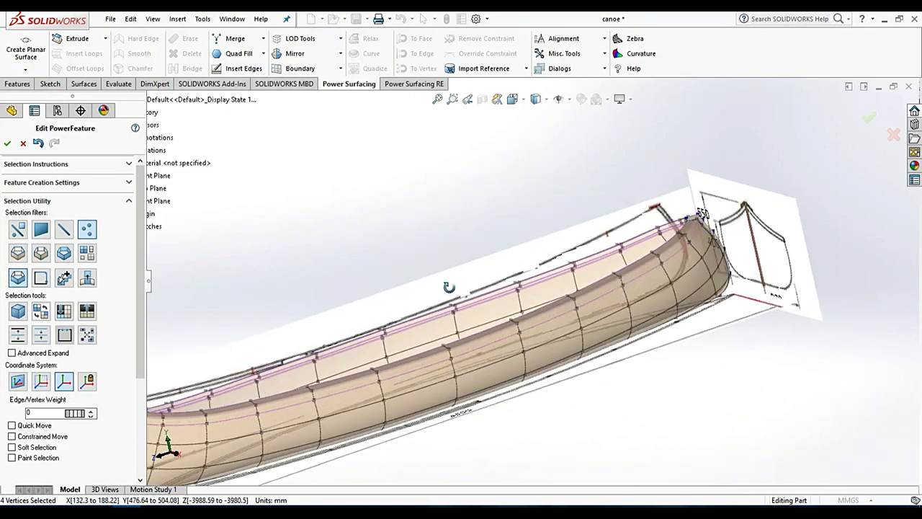
mouse_move(470, 285)
middle_down()
mouse_move(531, 241)
mouse_move(500, 278)
middle_up()
scroll(530, 241, down, 5)
scroll(525, 313, down, 5)
scroll(514, 352, up, 5)
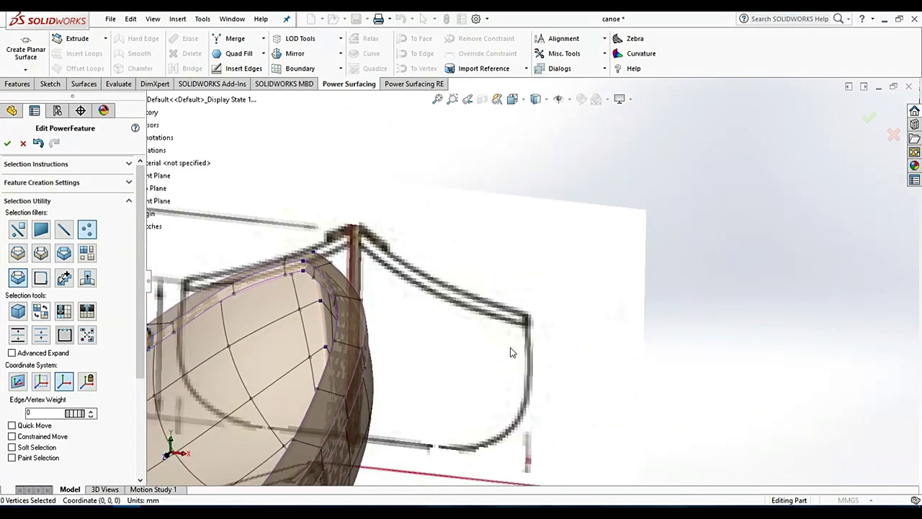
middle_drag(511, 350, 504, 350)
scroll(447, 350, down, 2)
click(447, 350)
mouse_move(447, 350)
middle_down()
mouse_move(336, 325)
mouse_move(377, 334)
mouse_move(402, 363)
mouse_move(344, 296)
middle_up()
scroll(402, 364, up, 3)
scroll(344, 295, down, 3)
scroll(438, 279, down, 2)
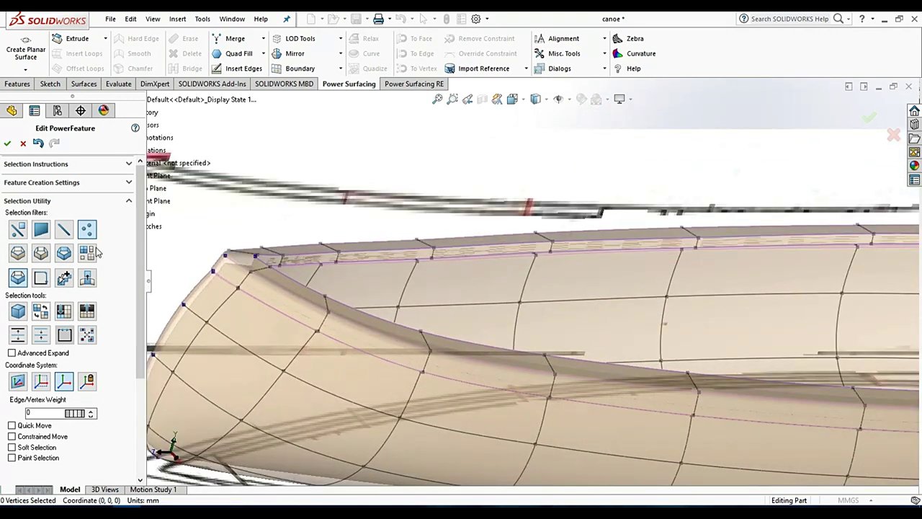
Step: Select the sheer edge loop, set its edge weight to 50, and check it in a standard view
click(18, 252)
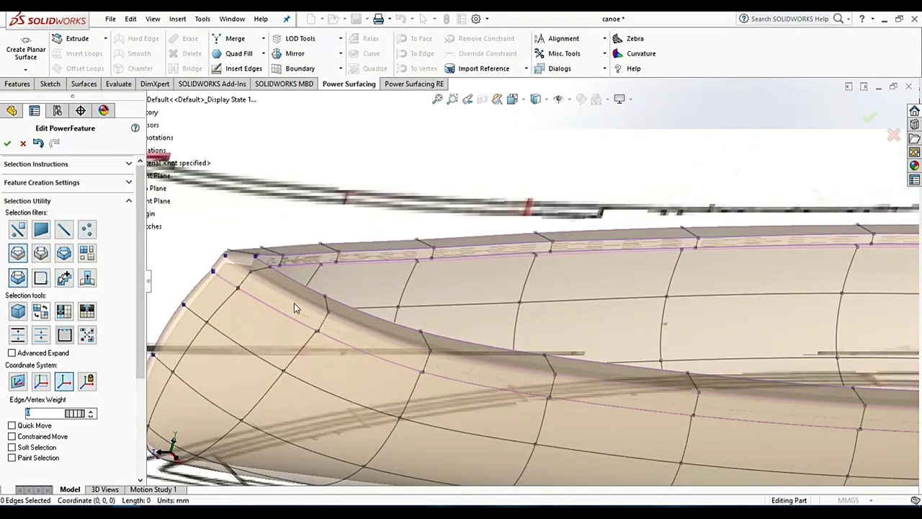
double_click(351, 307)
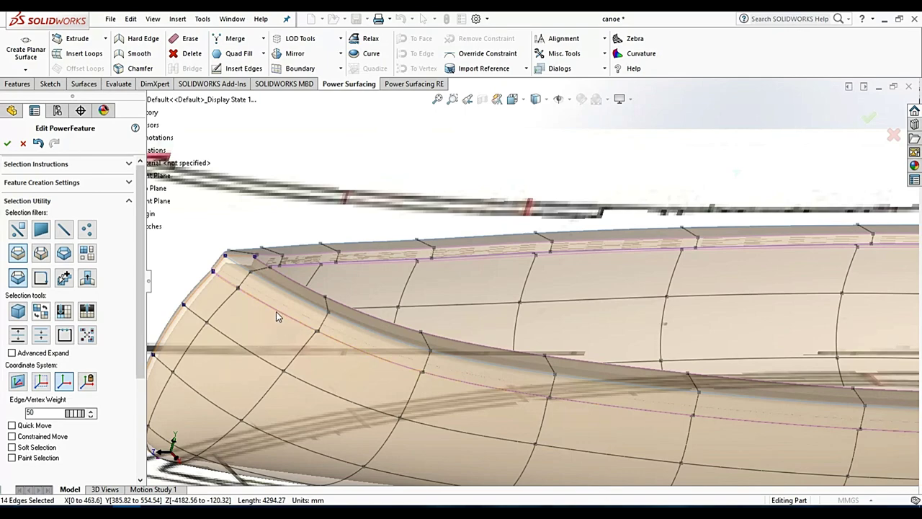
scroll(533, 281, up, 2)
scroll(533, 281, up, 2)
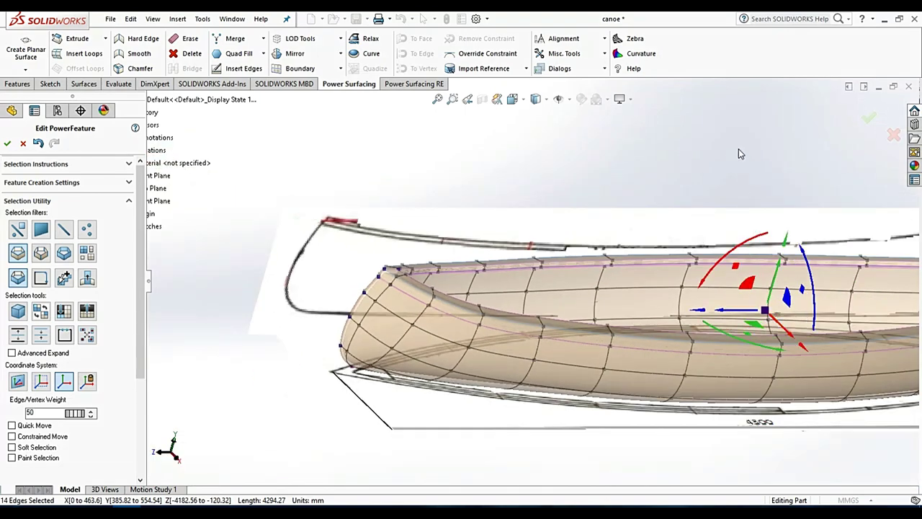
mouse_move(886, 192)
middle_down()
mouse_move(762, 116)
mouse_move(825, 144)
mouse_move(829, 154)
mouse_move(774, 130)
mouse_move(532, 106)
middle_up()
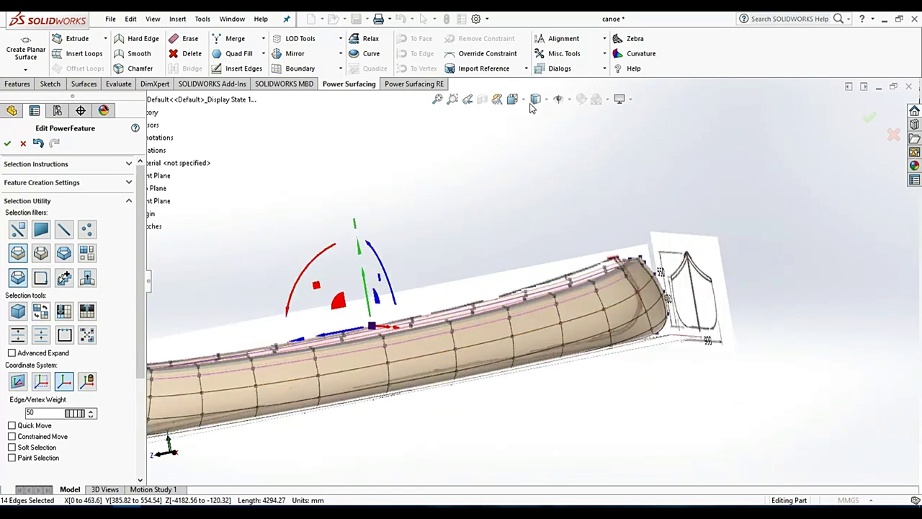
click(535, 99)
click(577, 167)
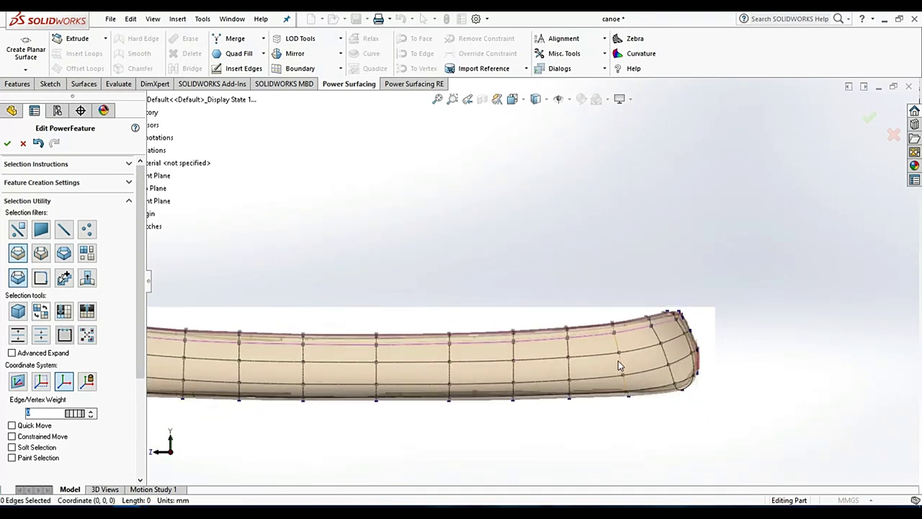
Step: In Top view, box-select the lower bow edges and shift them slightly
key(shift+Down)
scroll(662, 346, down, 2)
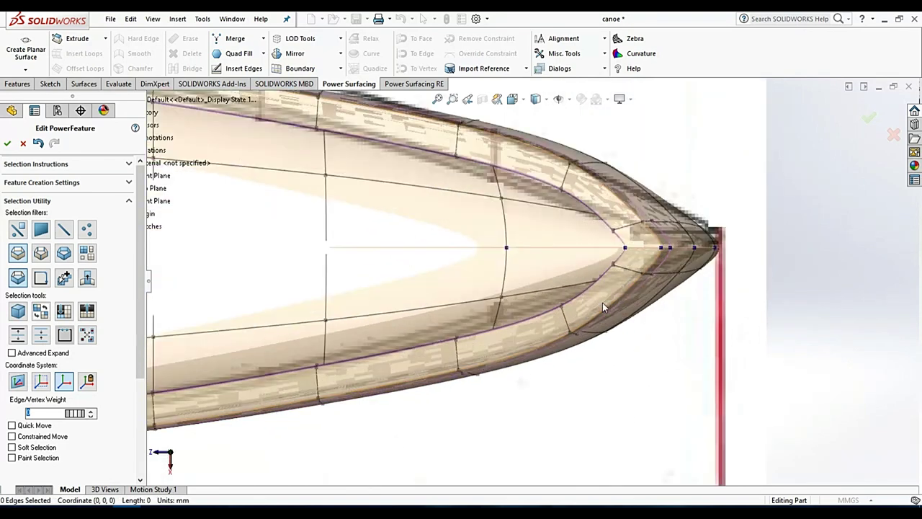
scroll(602, 303, down, 2)
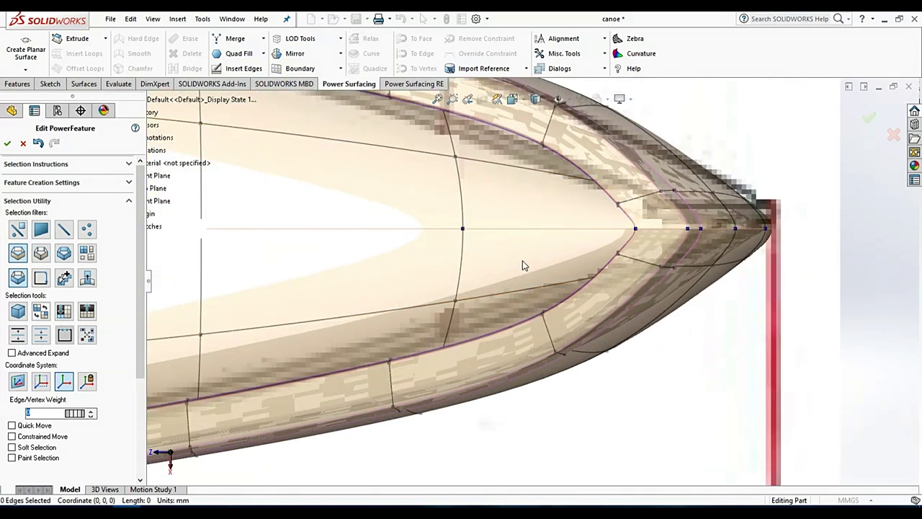
drag(522, 262, 633, 404)
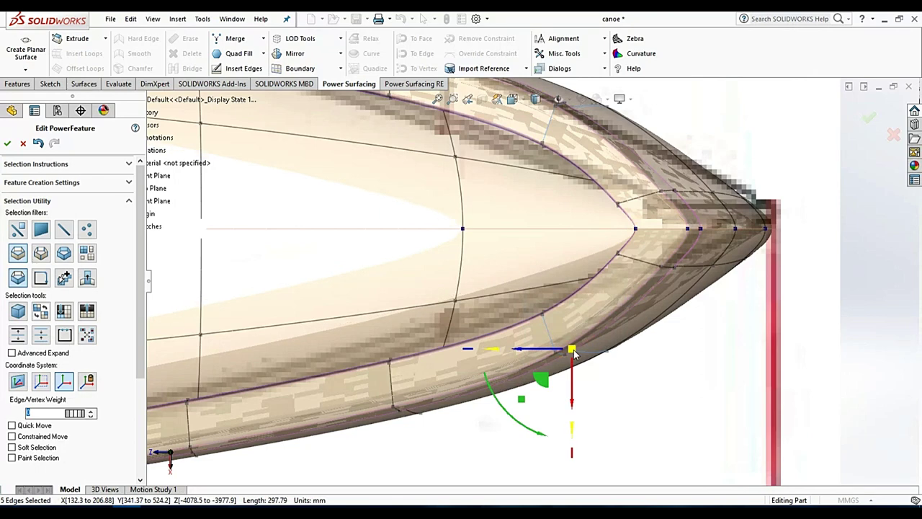
drag(572, 378, 571, 364)
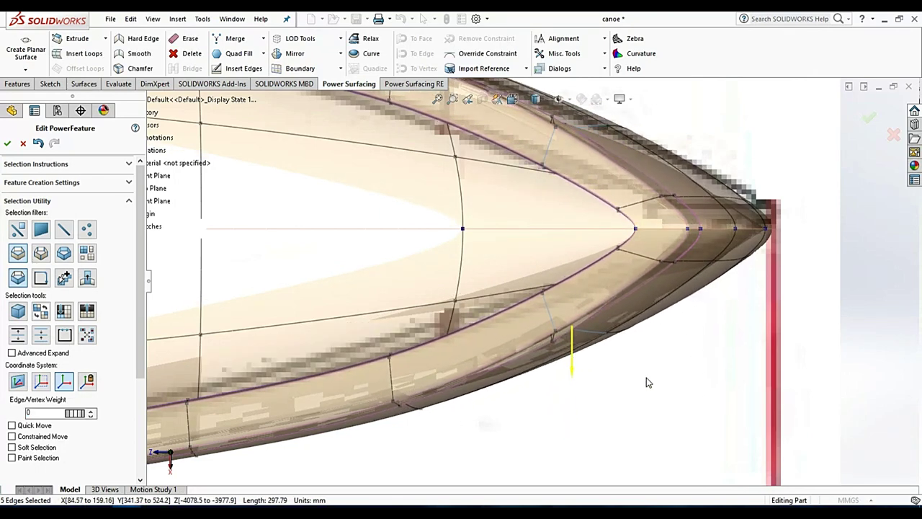
click(663, 387)
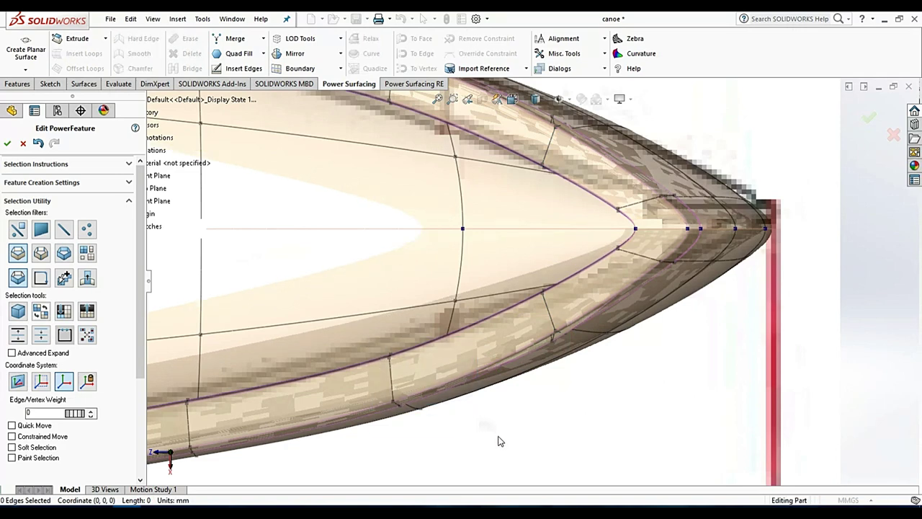
Step: Select the bow's lower edge loop and nudge it slightly
double_click(438, 411)
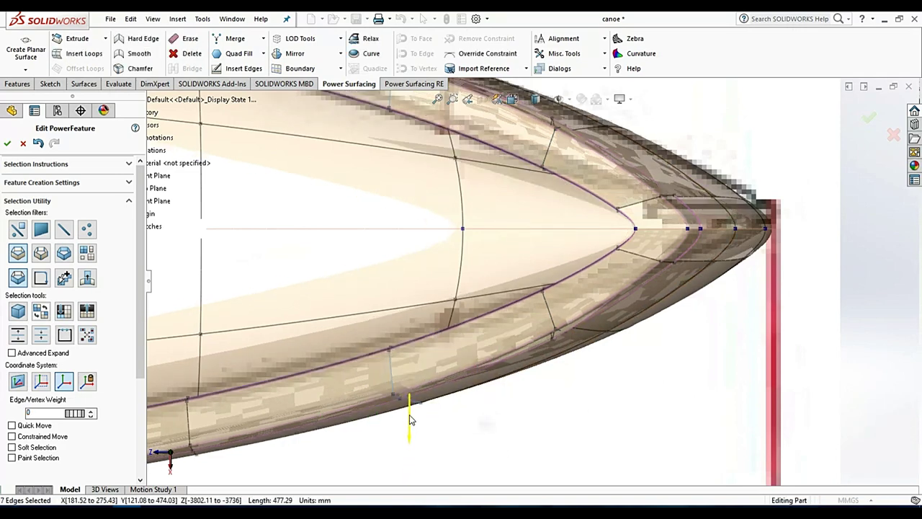
drag(409, 419, 409, 415)
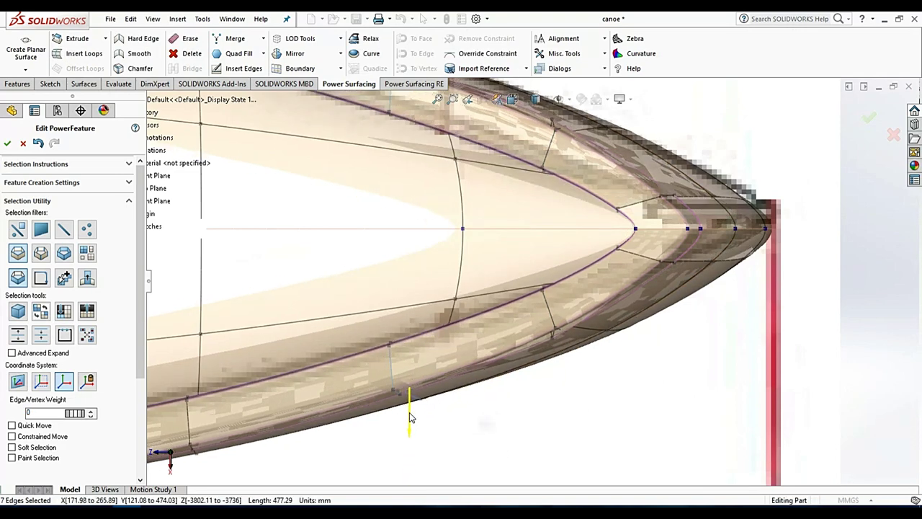
click(852, 325)
scroll(673, 327, up, 3)
scroll(589, 313, up, 3)
scroll(402, 232, up, 2)
Step: Zoom to the canoe's opposite end and box-select its six lower edges
scroll(401, 232, down, 2)
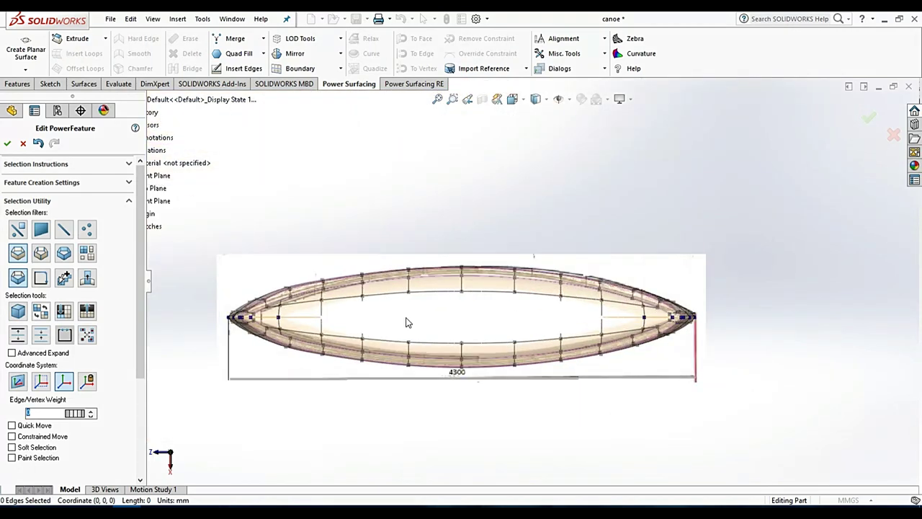
scroll(407, 322, down, 2)
scroll(367, 291, down, 1)
scroll(386, 216, down, 1)
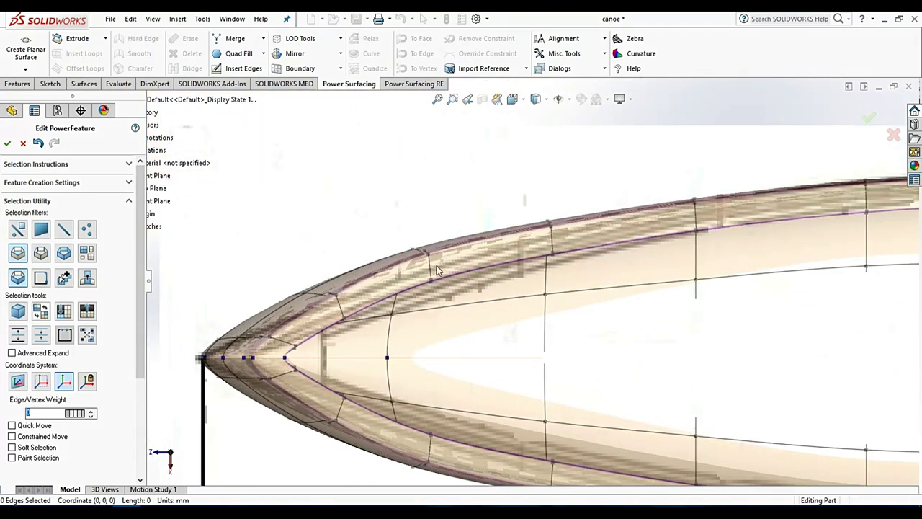
drag(380, 216, 471, 309)
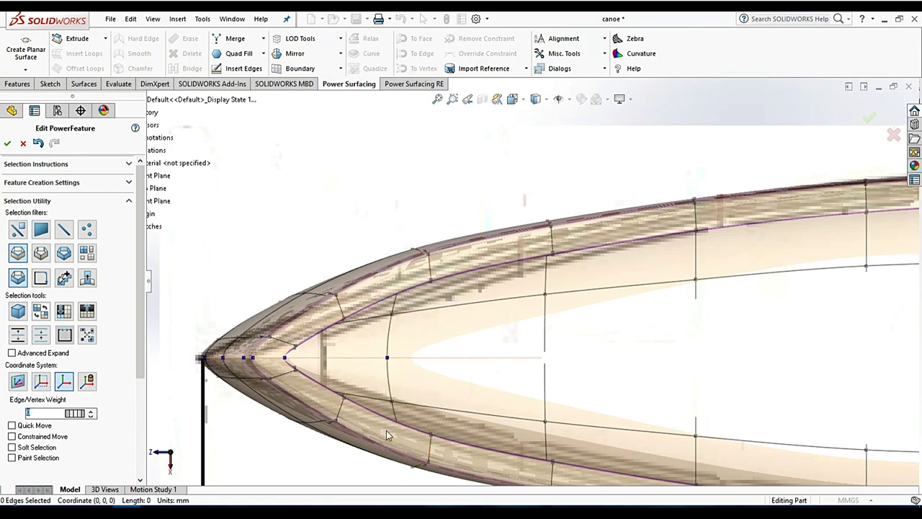
drag(378, 407, 455, 481)
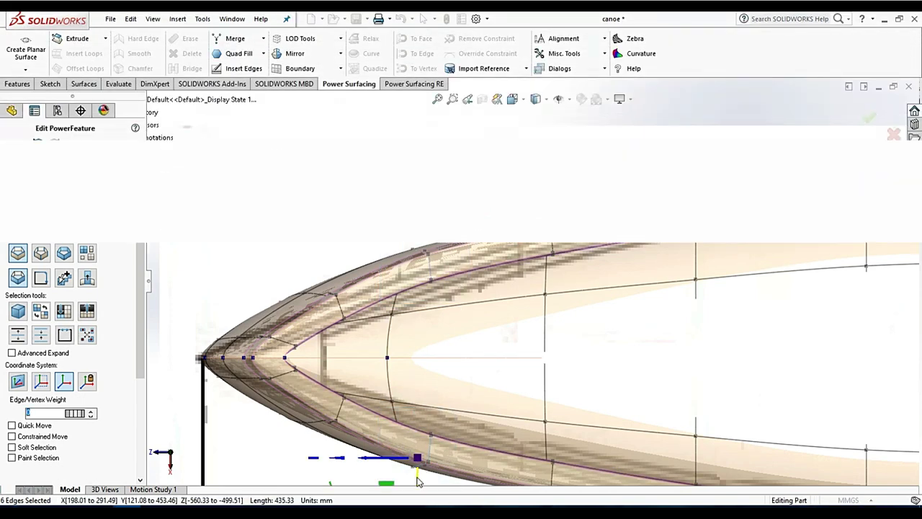